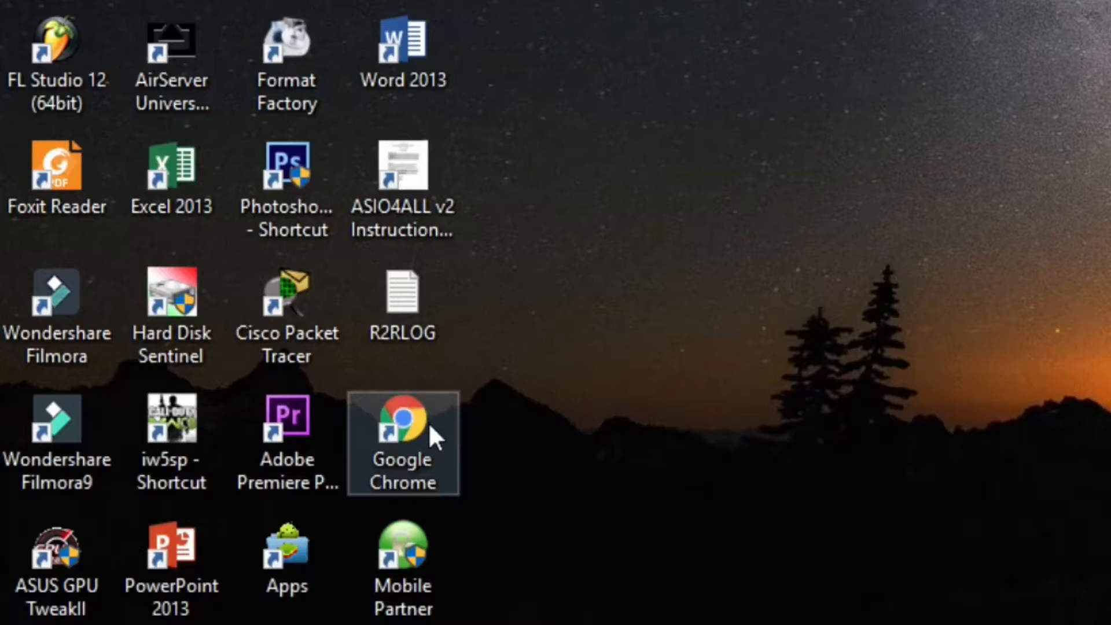
Launch Chrome, dismiss the Zoom Scheduler notice, and place the cursor in the empty Google search box
double_click(430, 426)
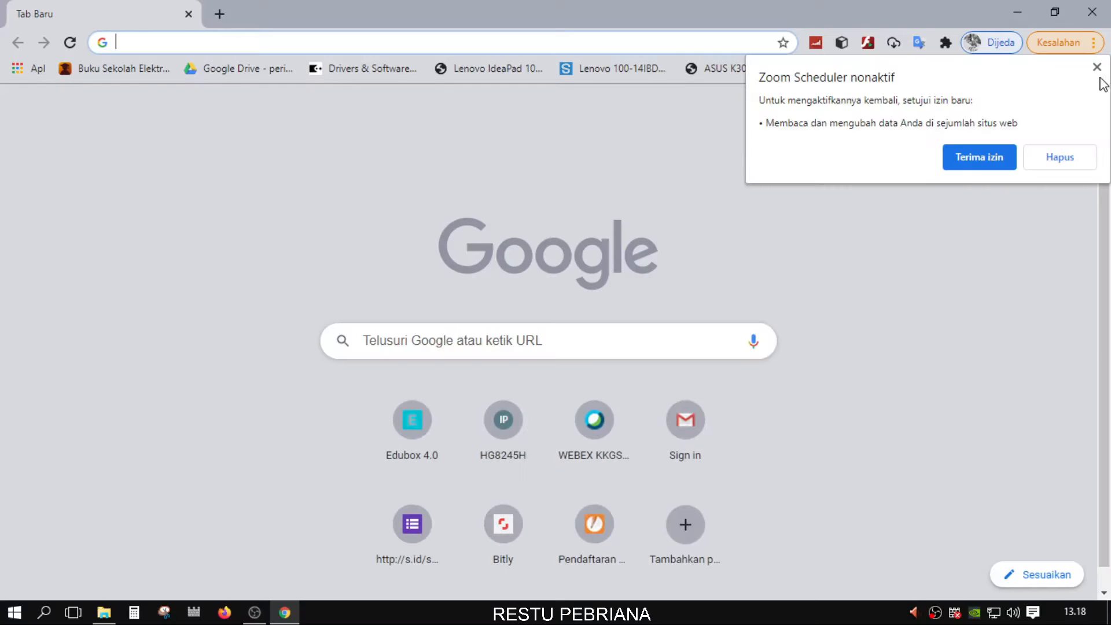
left_click(1096, 68)
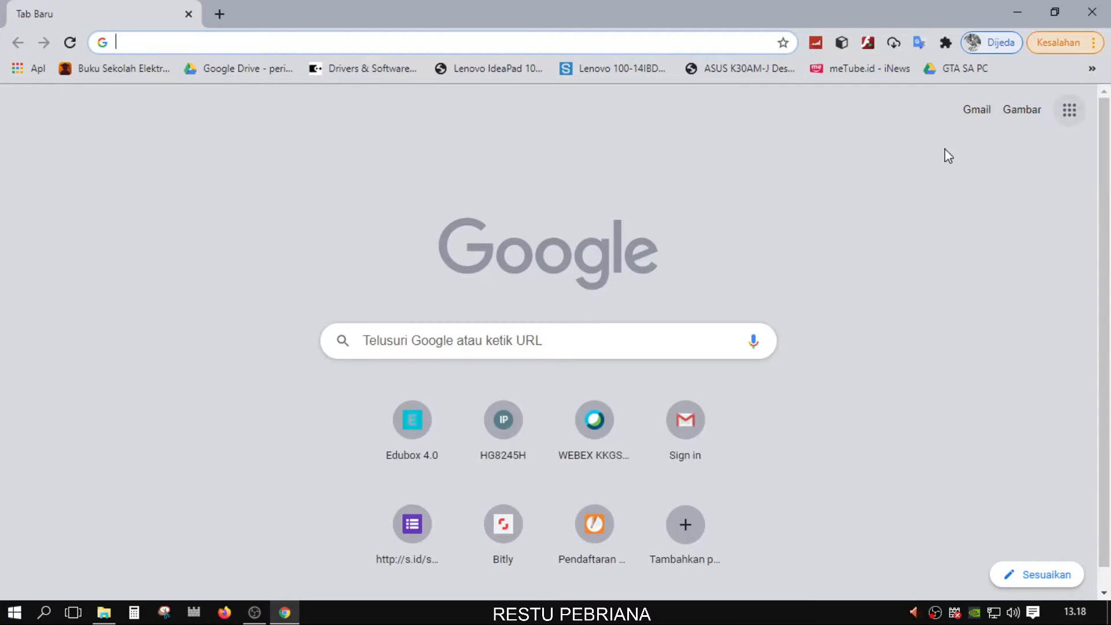
left_click(499, 340)
left_click(845, 271)
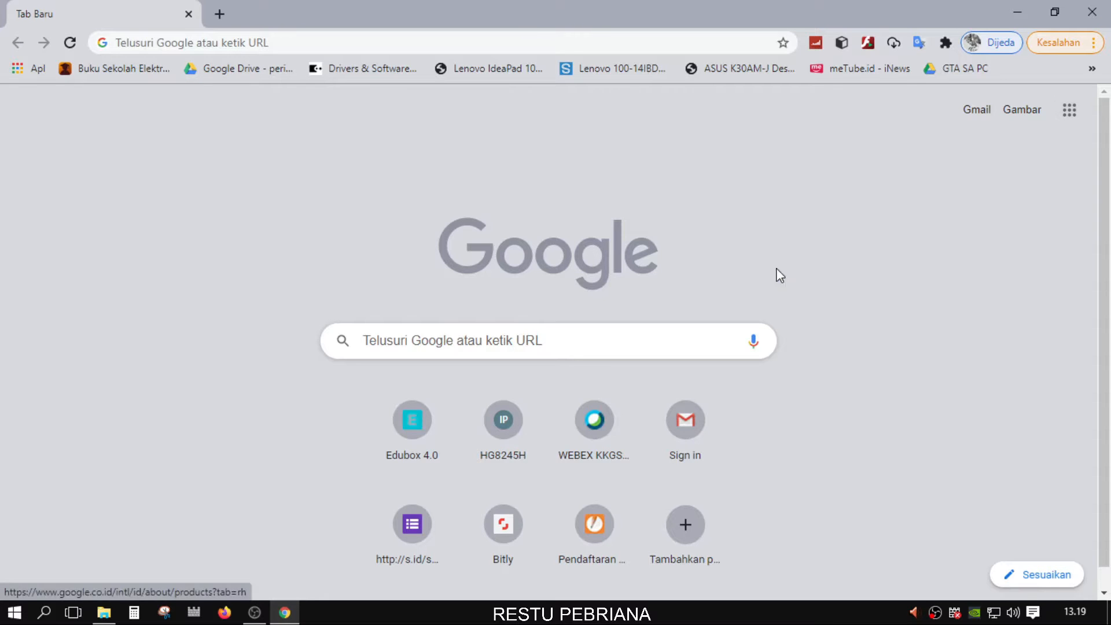
left_click(536, 348)
left_click(842, 261)
left_click(550, 334)
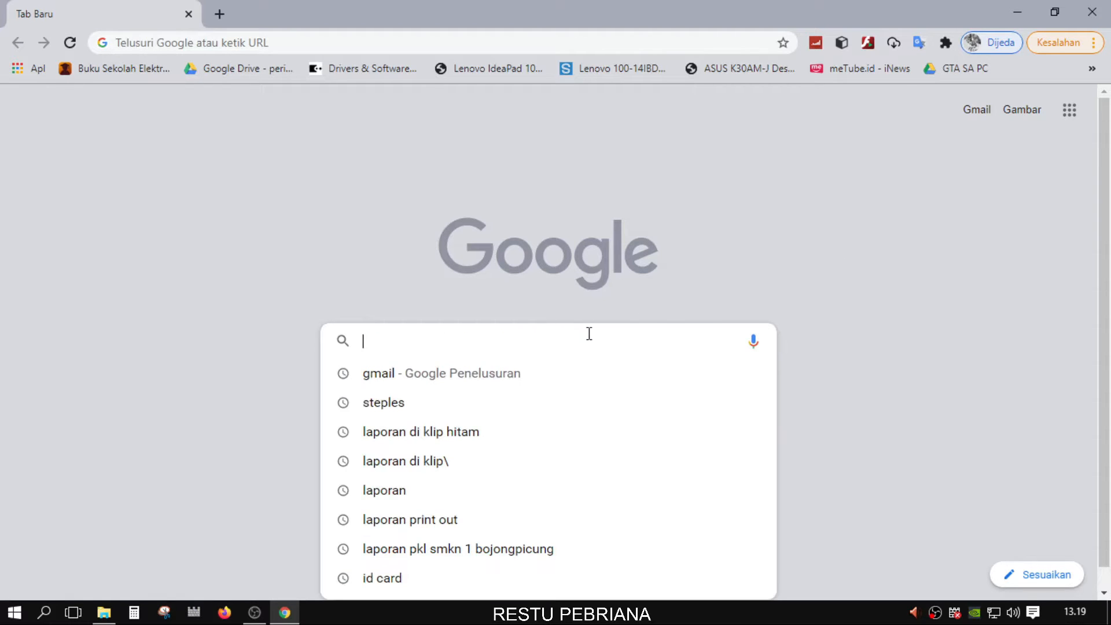
left_click(813, 250)
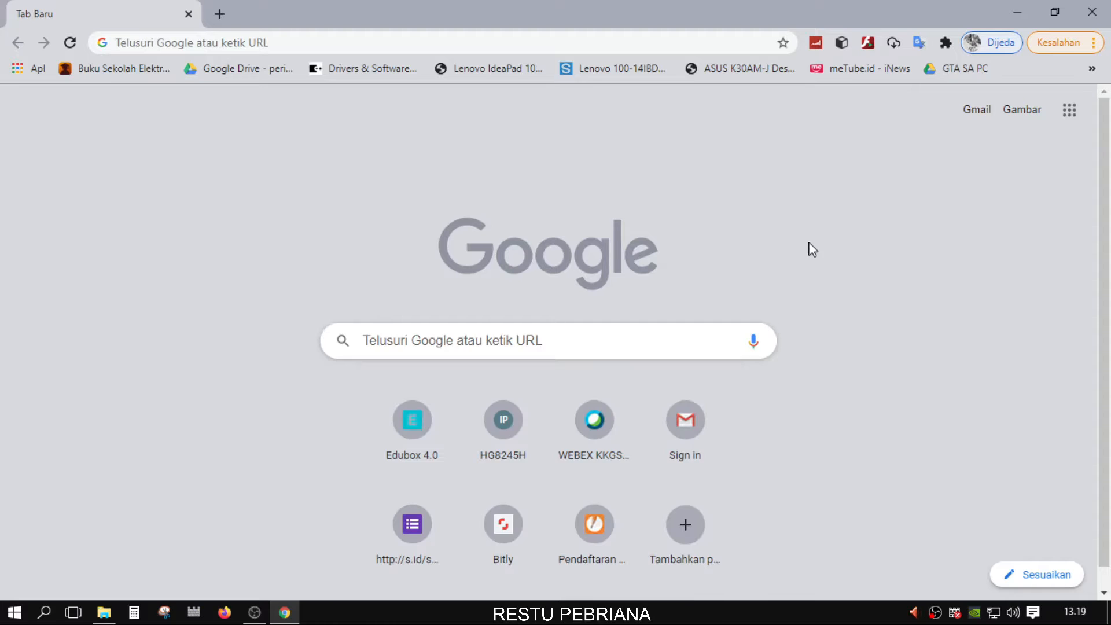
left_click(514, 331)
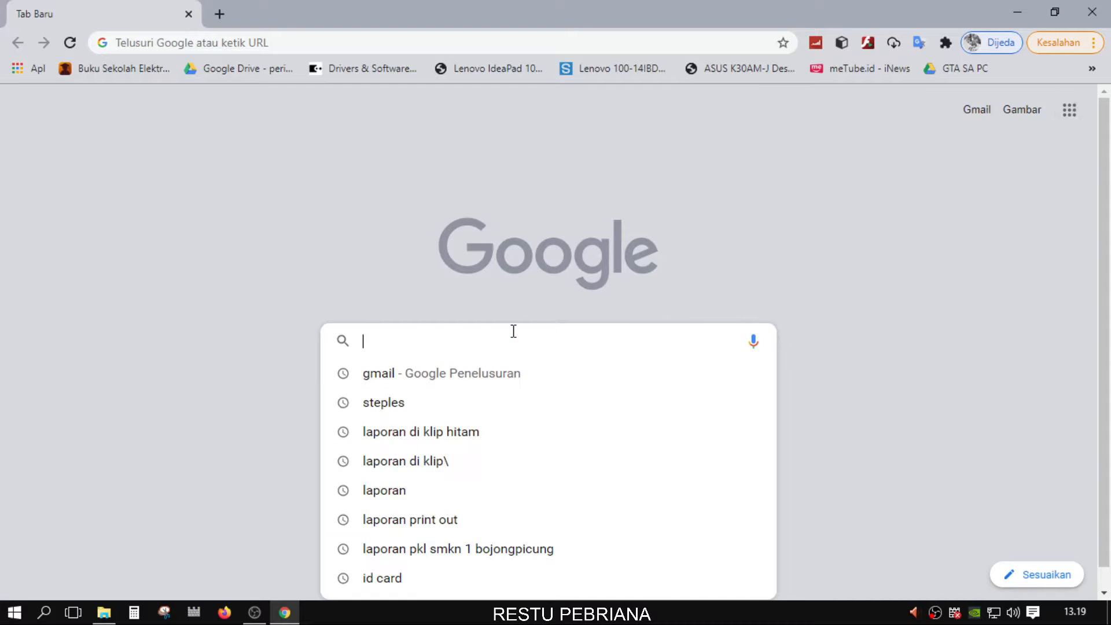
left_click(514, 331)
Search Google for 'gmail', briefly opening and closing the Google apps grid
type("gmail")
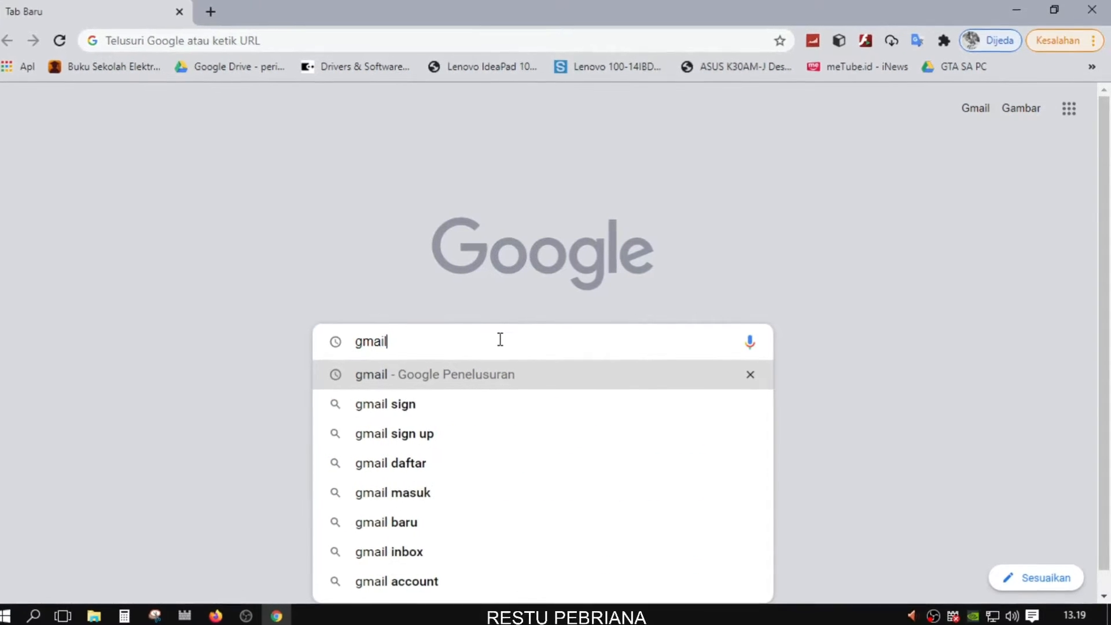
key("Return")
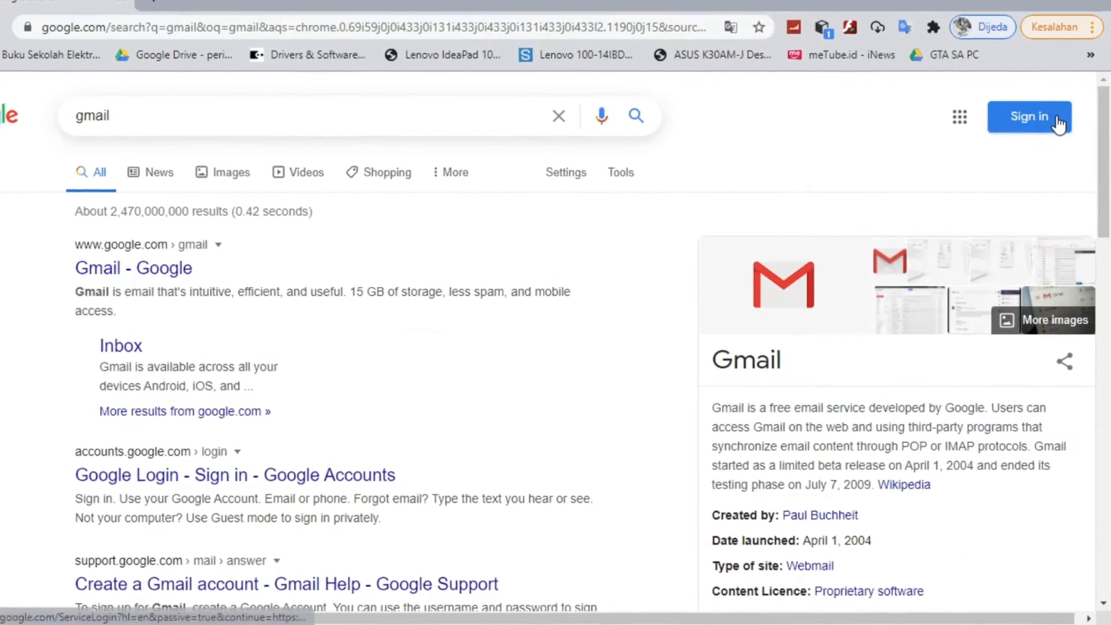
left_click(959, 117)
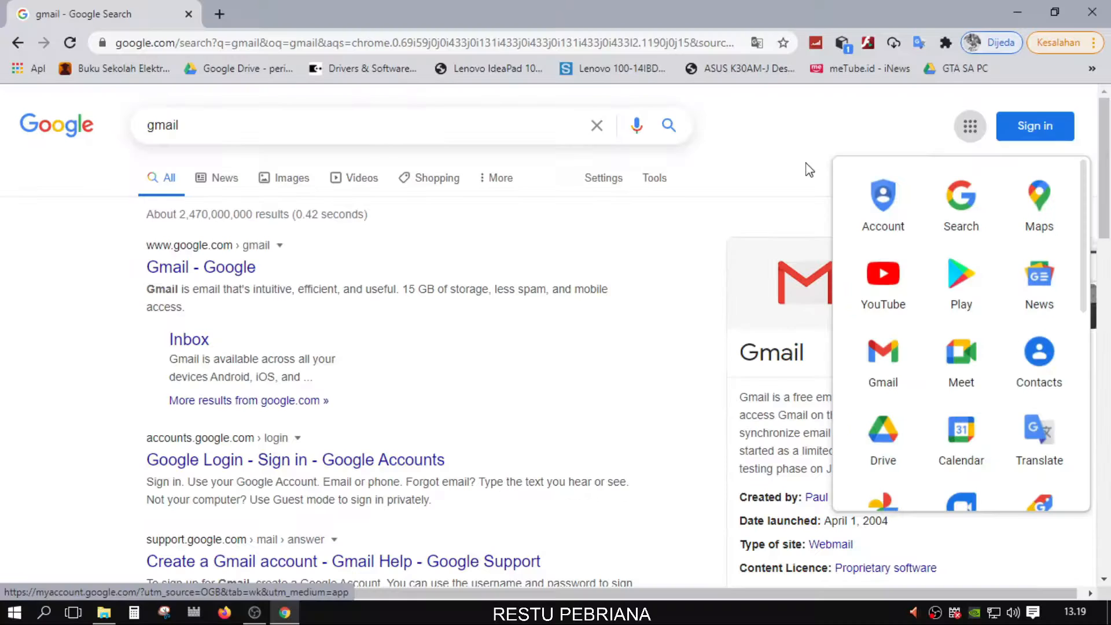
left_click(802, 149)
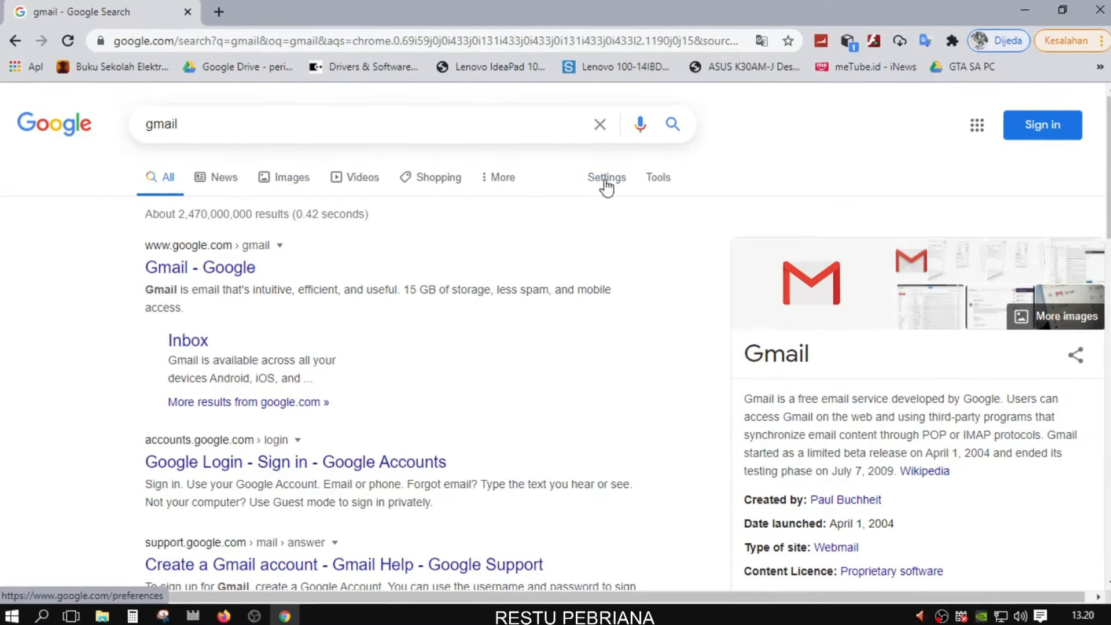
Choose Indonesia under Settings > Languages, save, and acknowledge the saved-preferences alert
left_click(606, 184)
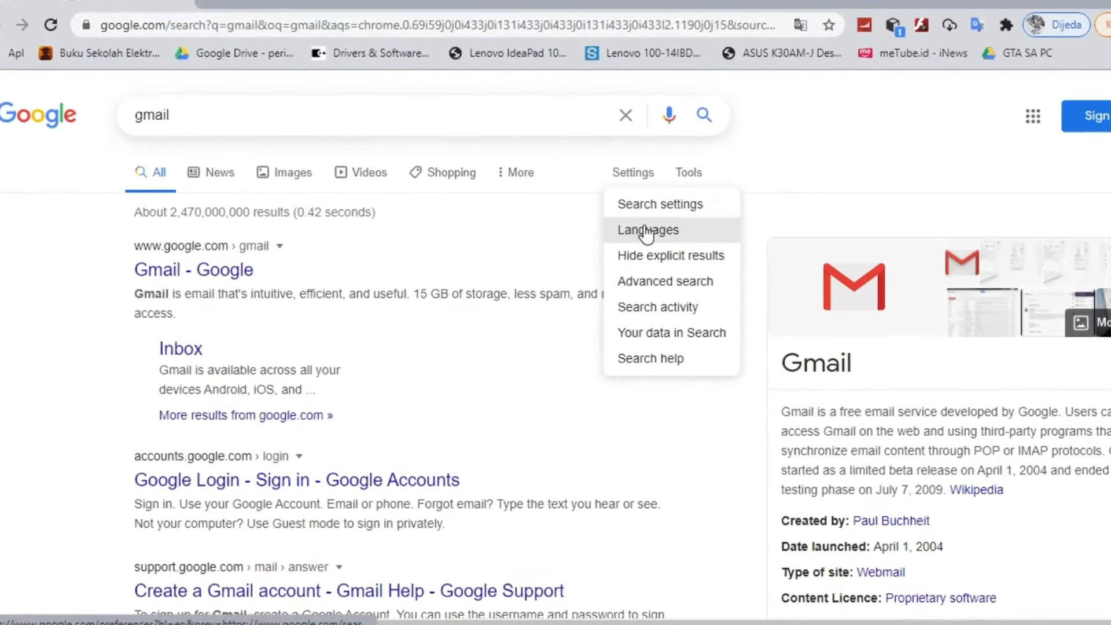
left_click(658, 231)
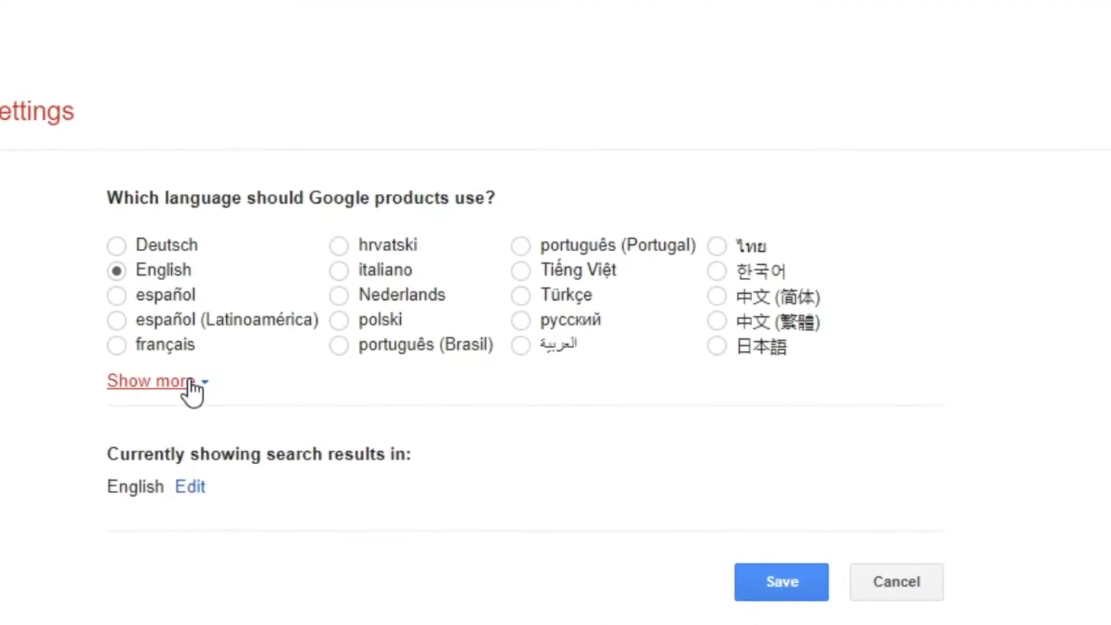
left_click(194, 367)
scroll(324, 419, "down", 3)
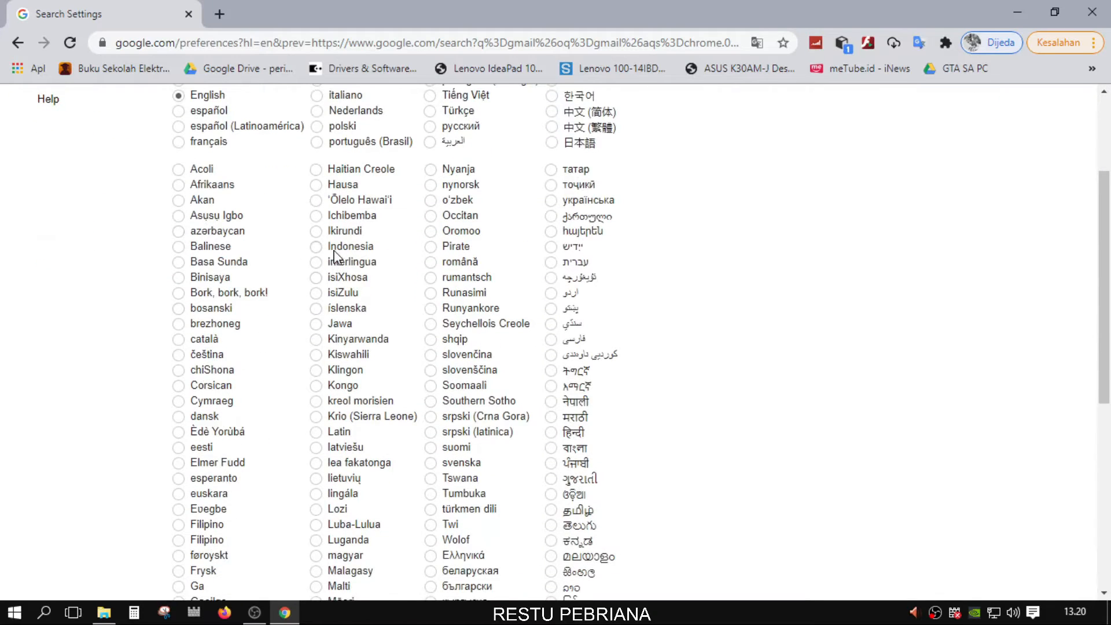
left_click(323, 249)
scroll(680, 277, "up", 3)
scroll(681, 278, "down", 15)
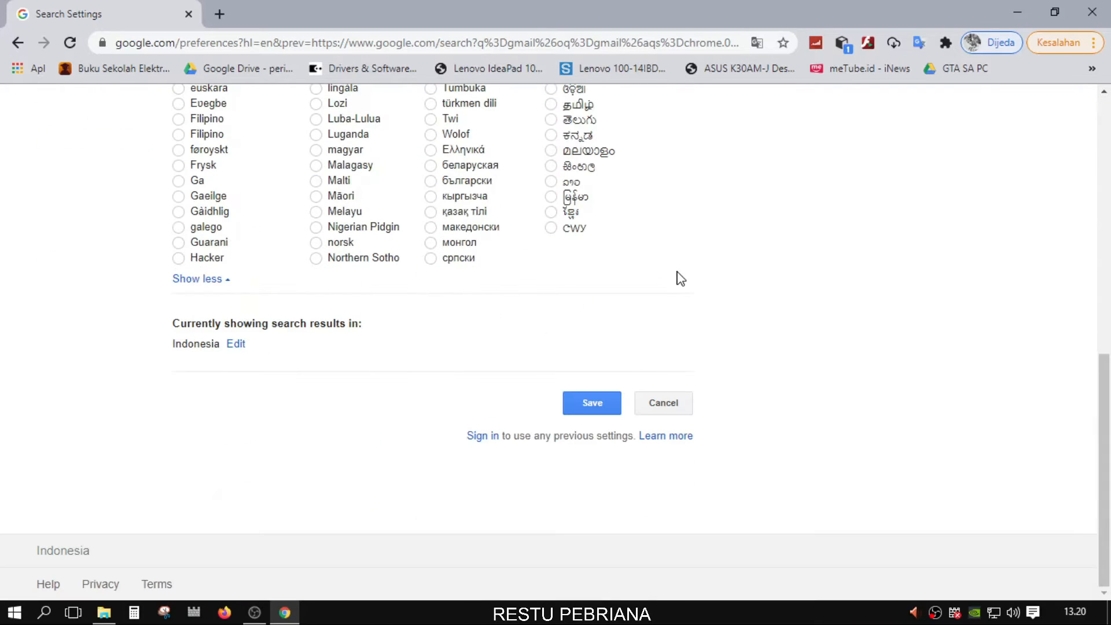
left_click(591, 407)
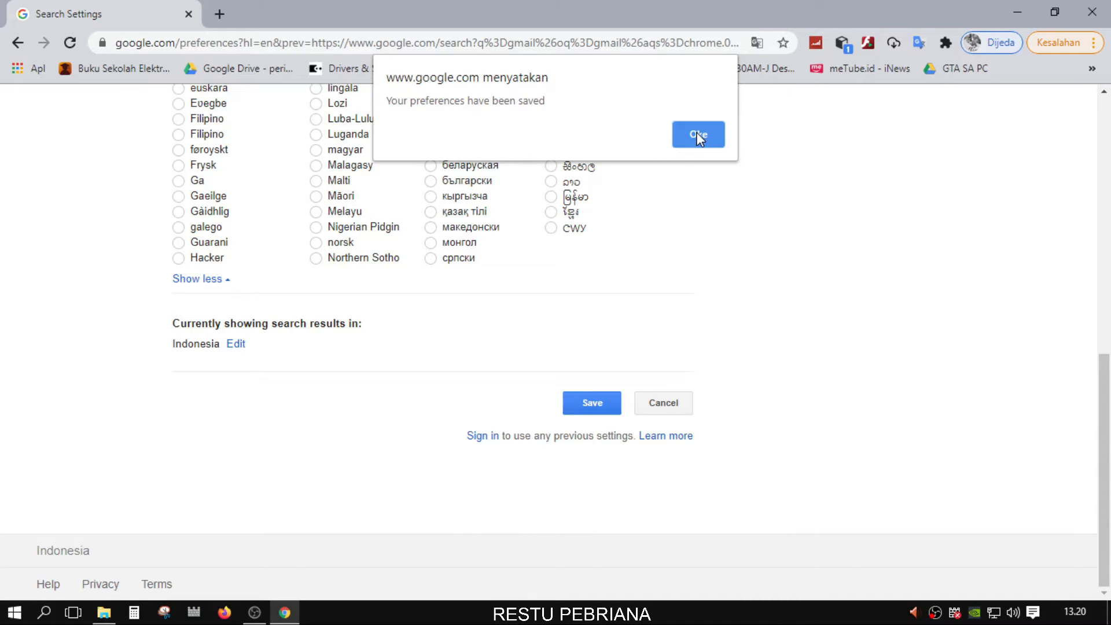
left_click(698, 138)
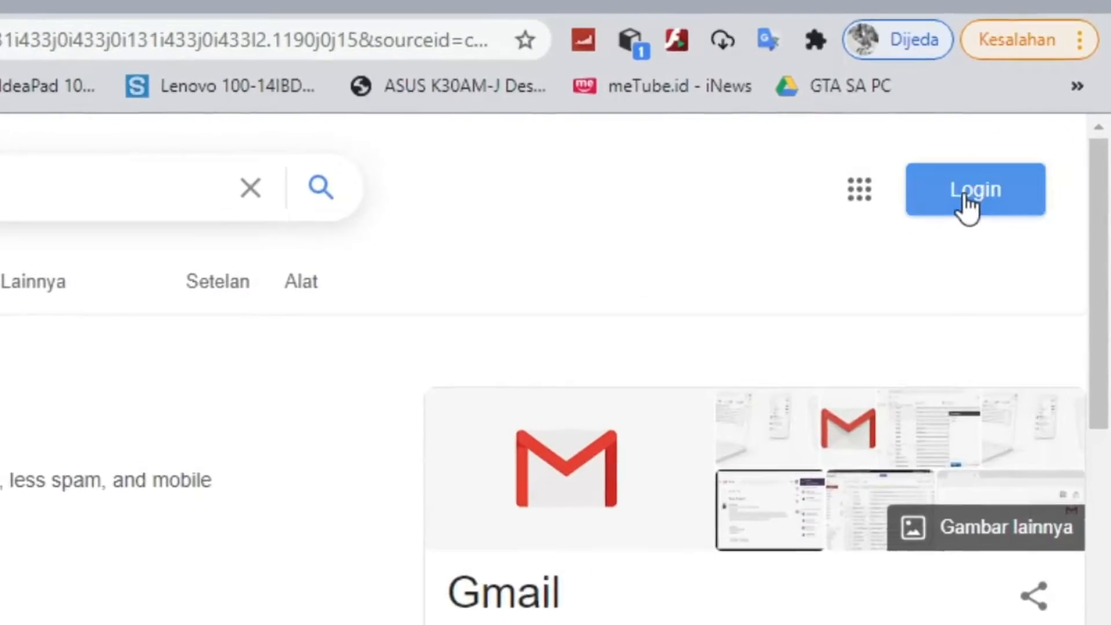
Sign in, replacing the prefilled e-mail with the suggested account and entering the account password
left_click(966, 206)
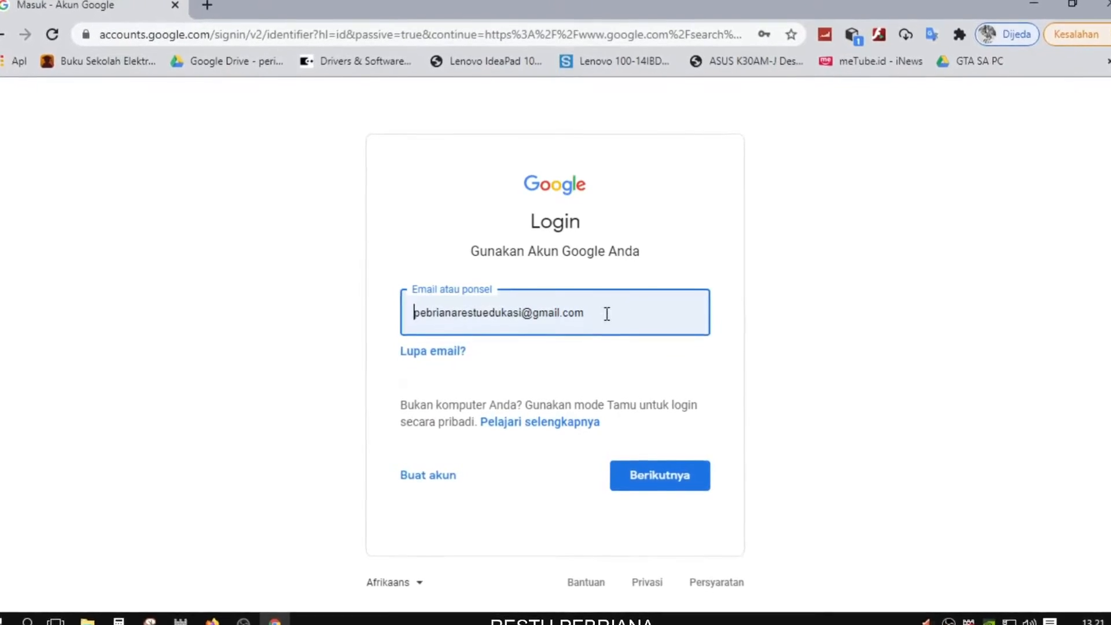
left_click_drag(607, 314, 347, 344)
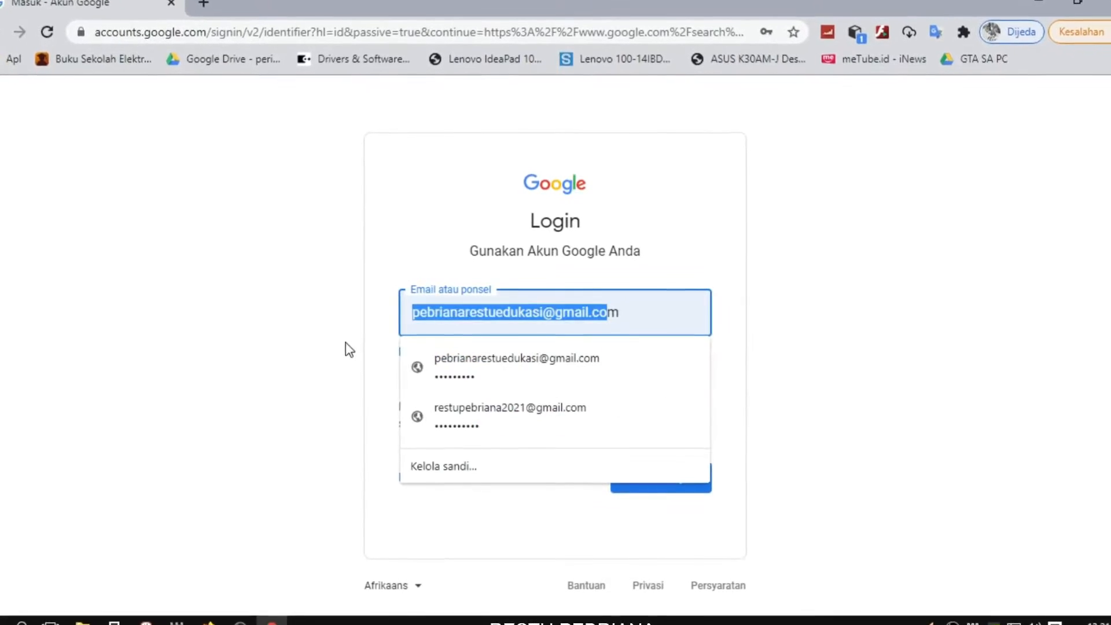
key("Delete")
key("Delete")
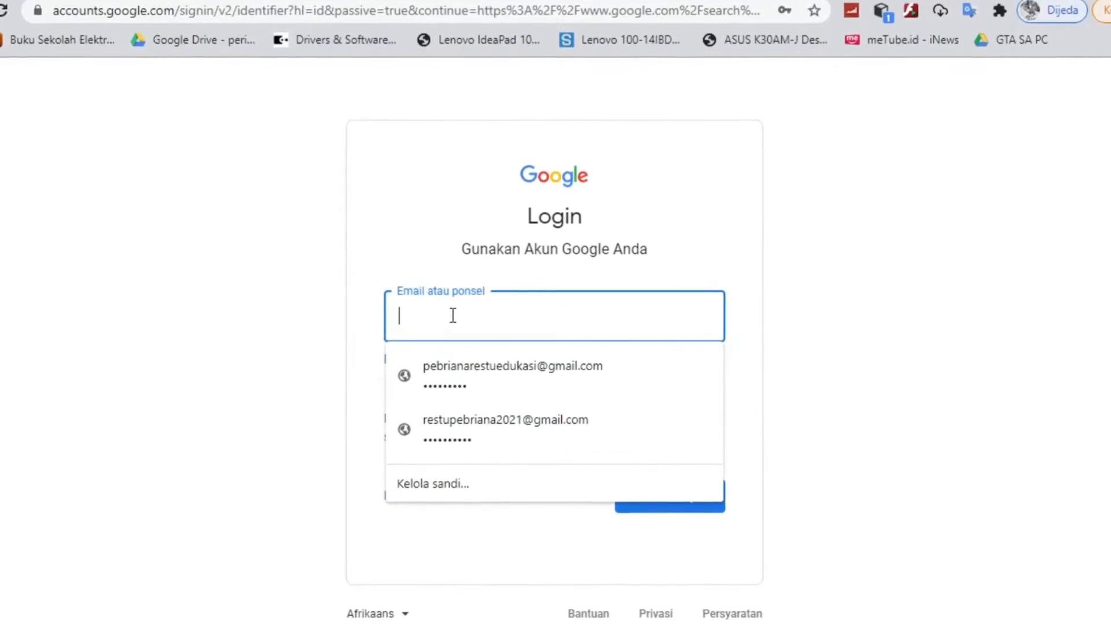
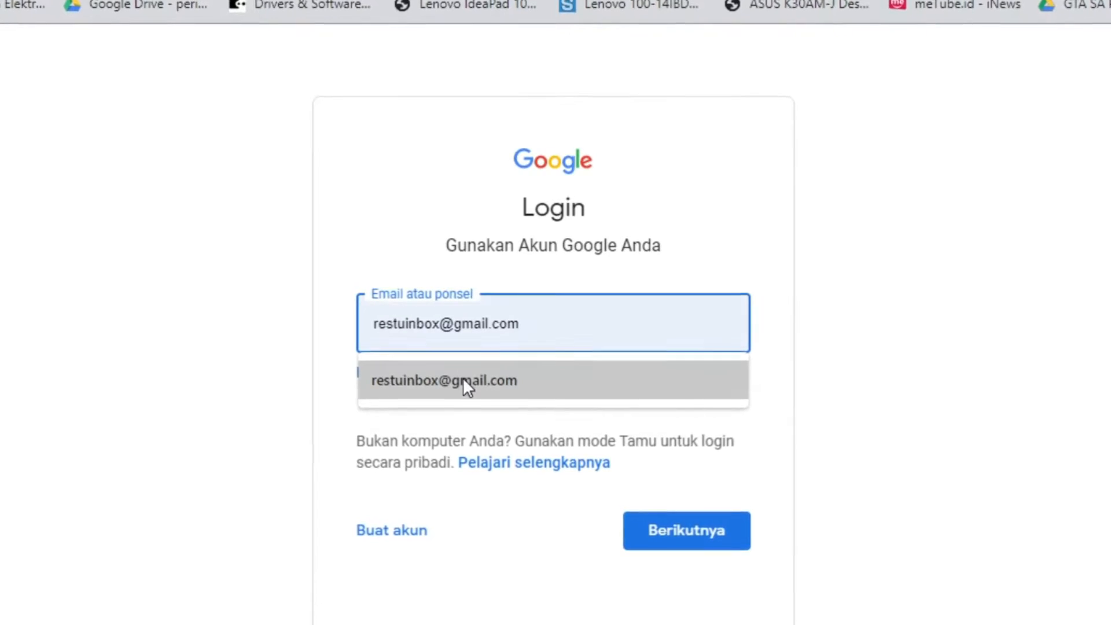
left_click(463, 378)
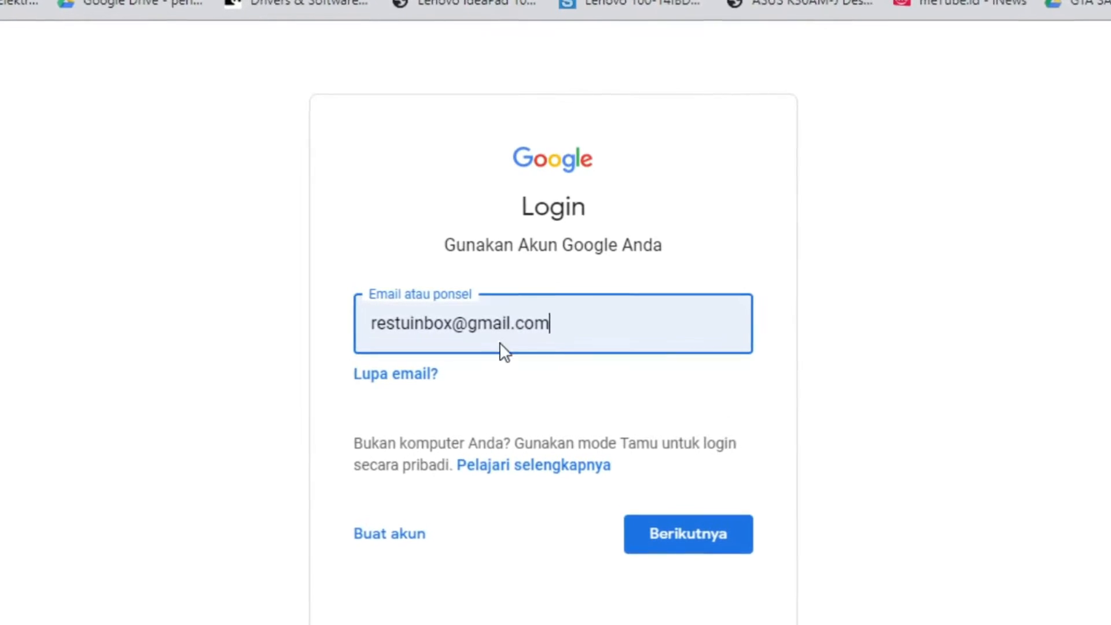
left_click(707, 549)
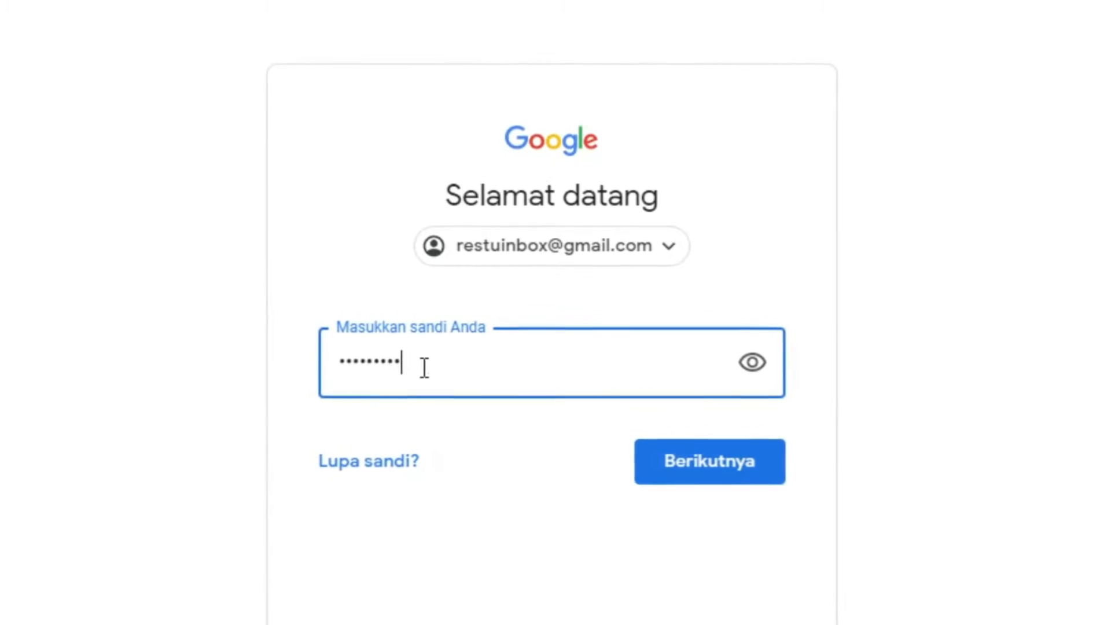
left_click_drag(390, 364, 278, 368)
left_click(435, 365)
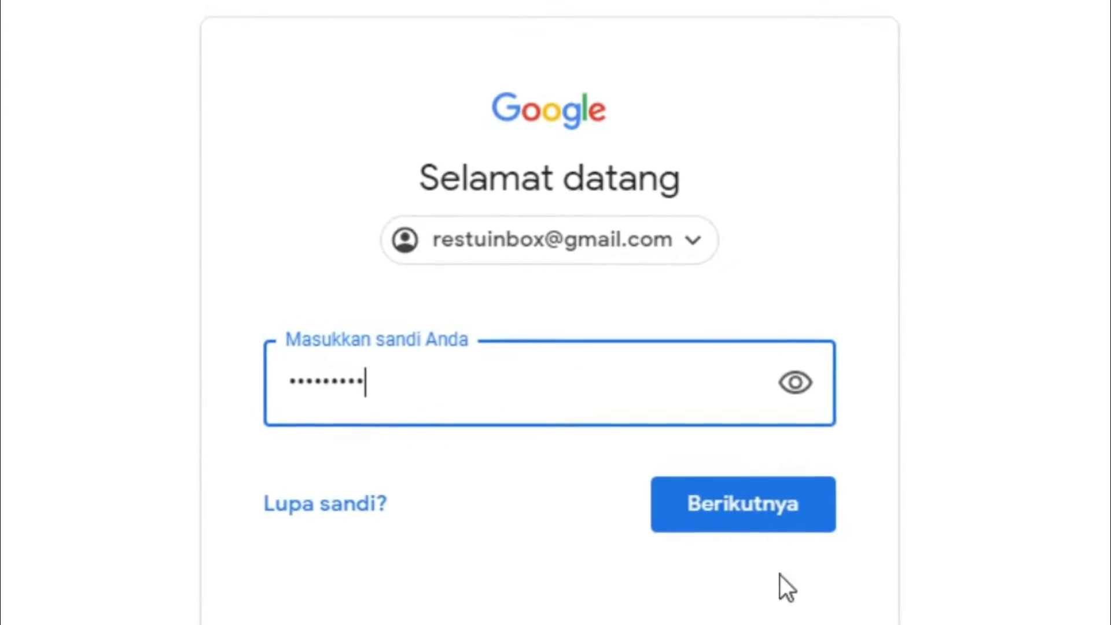
left_click(730, 506)
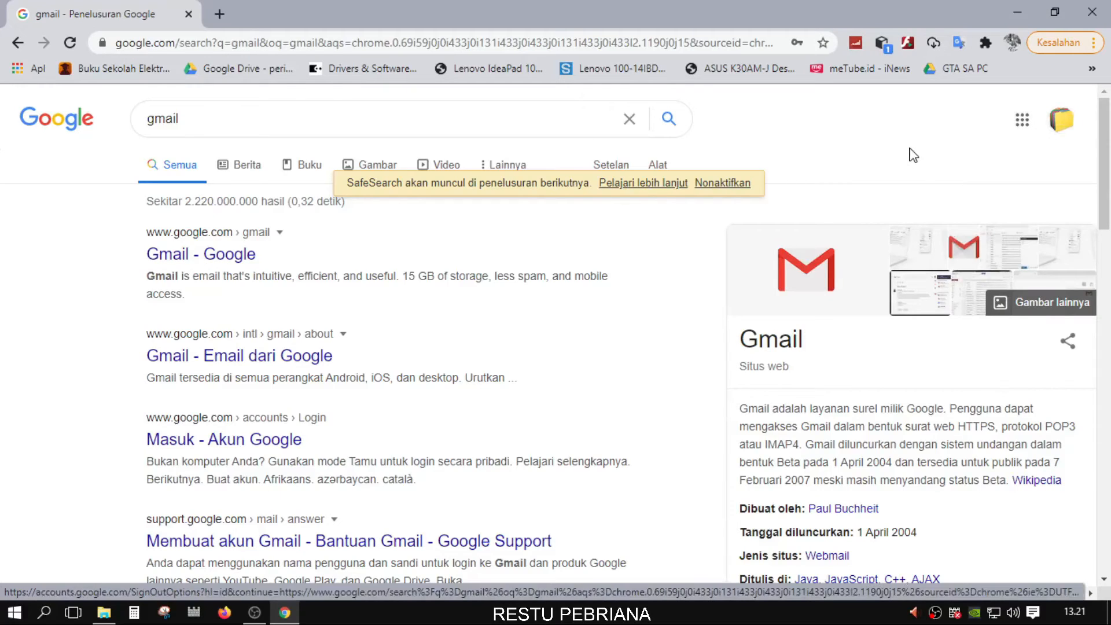
Go to Google Drive through the Google apps grid
left_click(1022, 123)
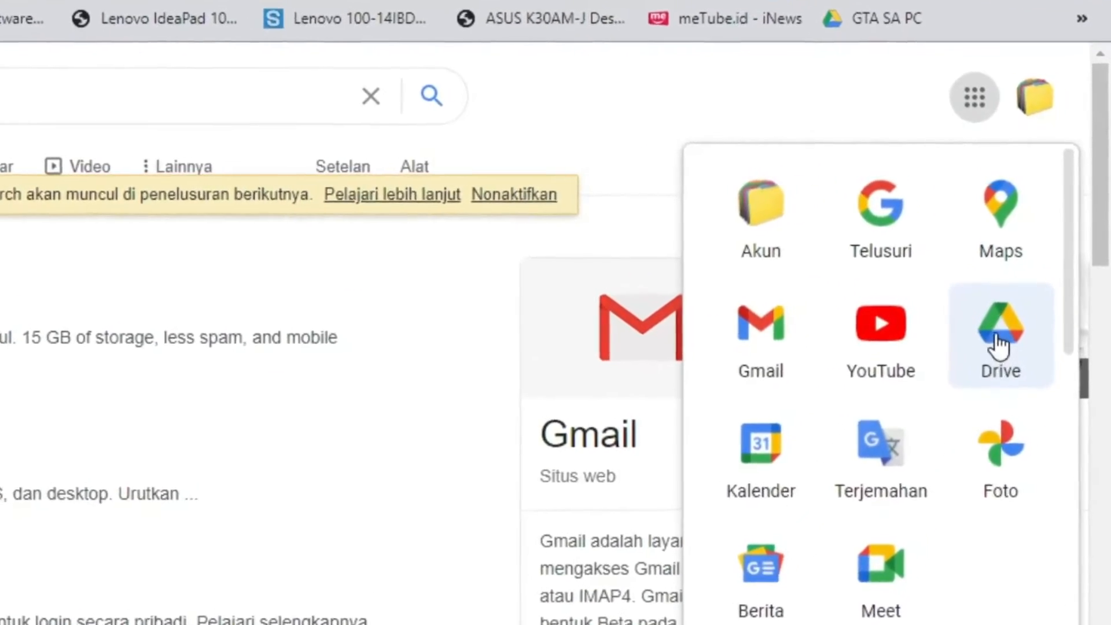
left_click(991, 375)
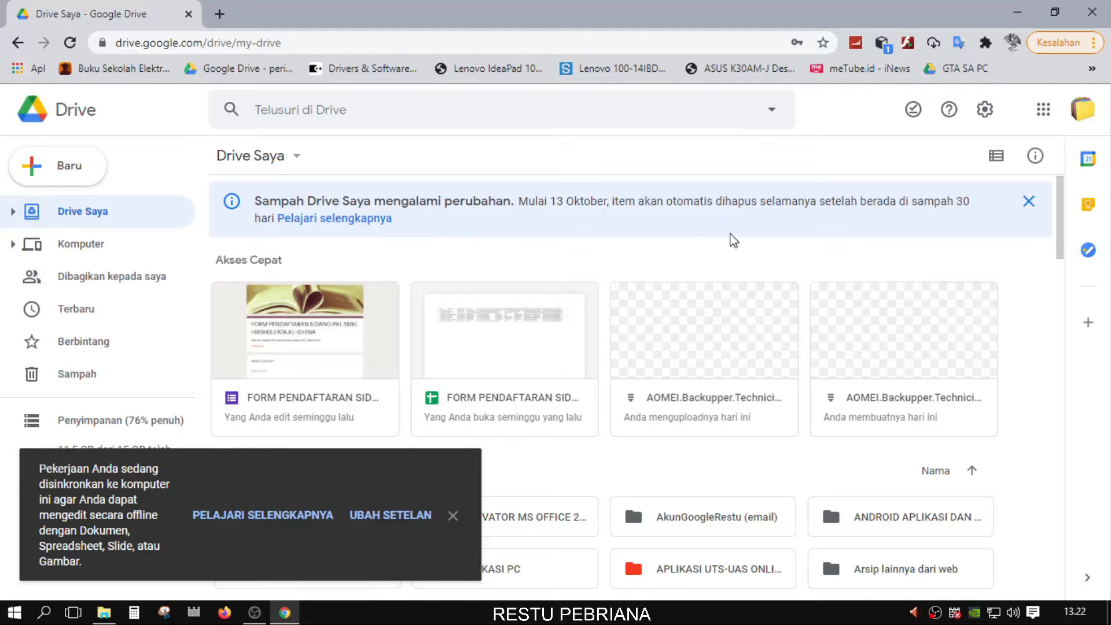
Dismiss the offline sync notice and add a 'SOAL ONLINE' folder via Baru > Folder
scroll(625, 266, "down", 5)
scroll(614, 295, "up", 5)
left_click(453, 515)
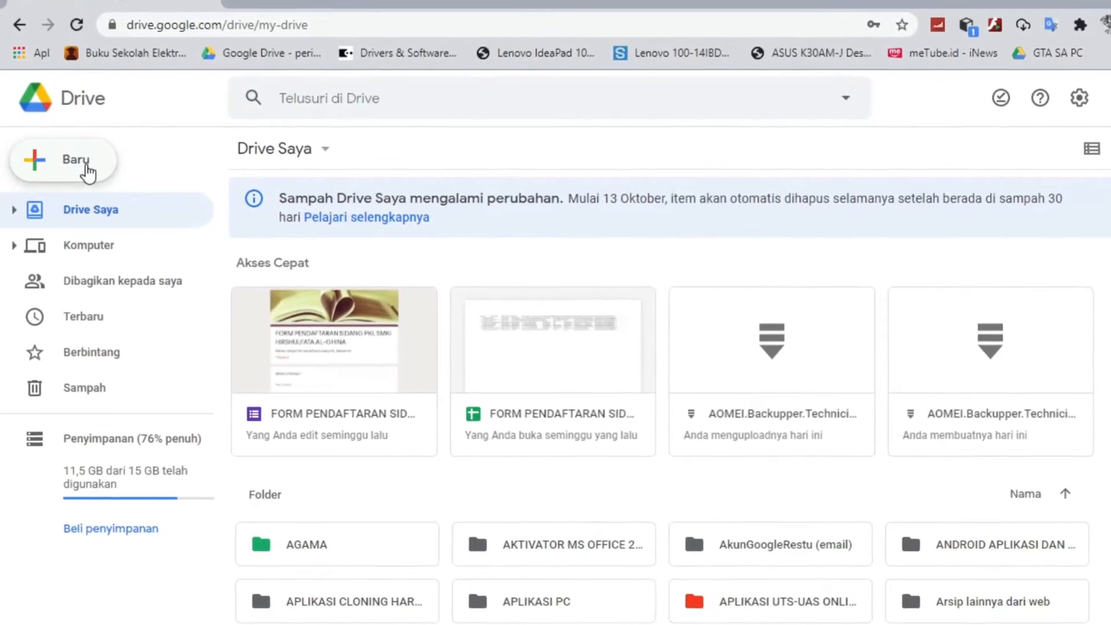
left_click(87, 170)
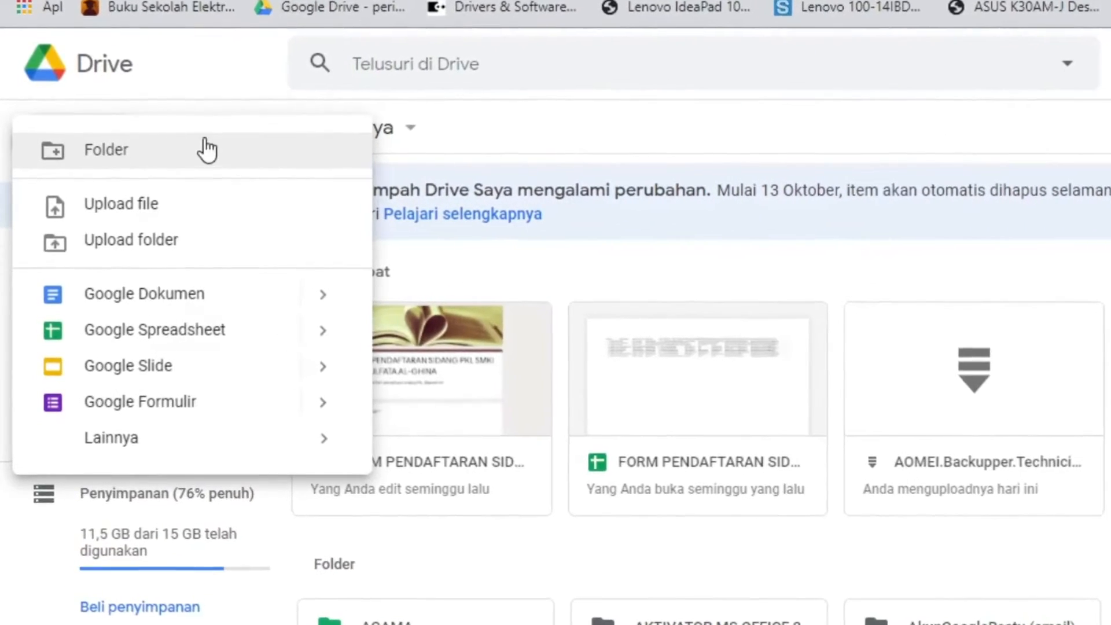
left_click(150, 150)
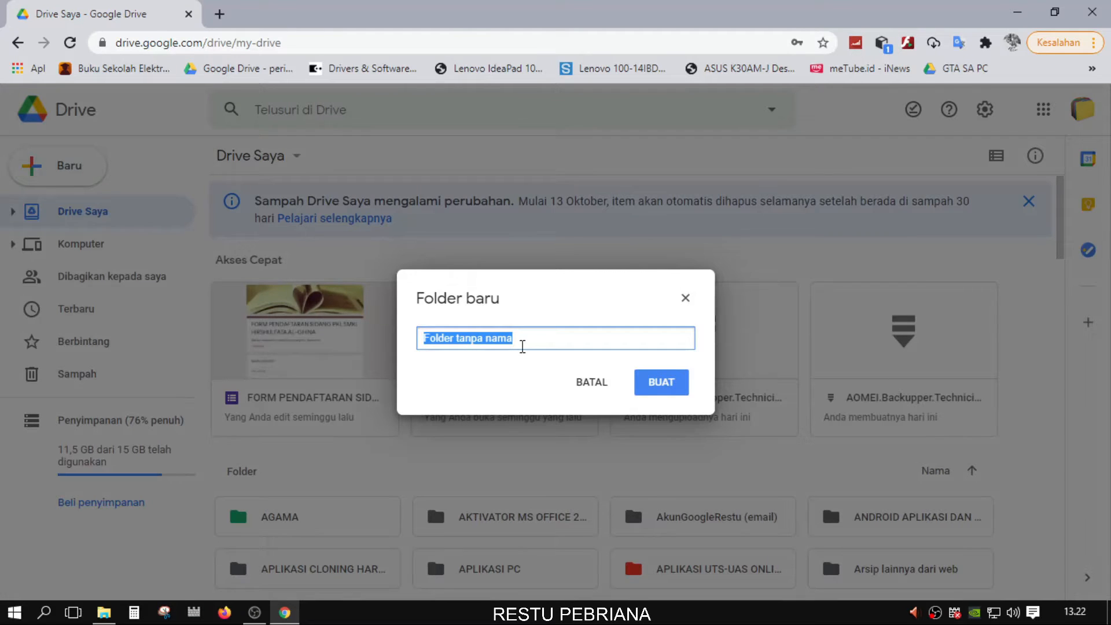
type("SOAL ONLINE")
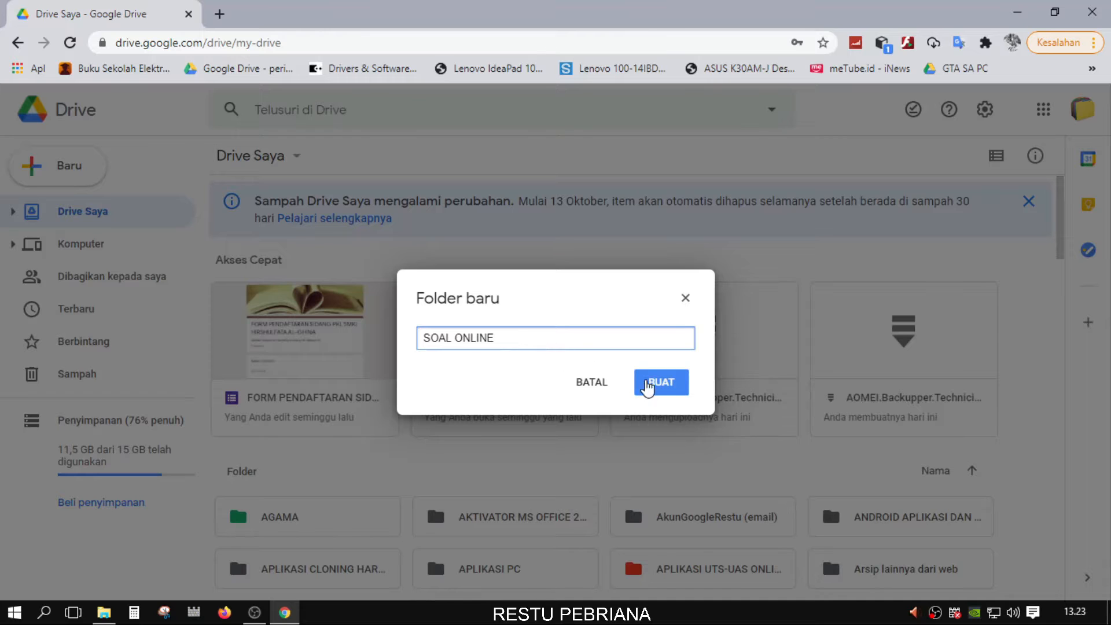
left_click(669, 389)
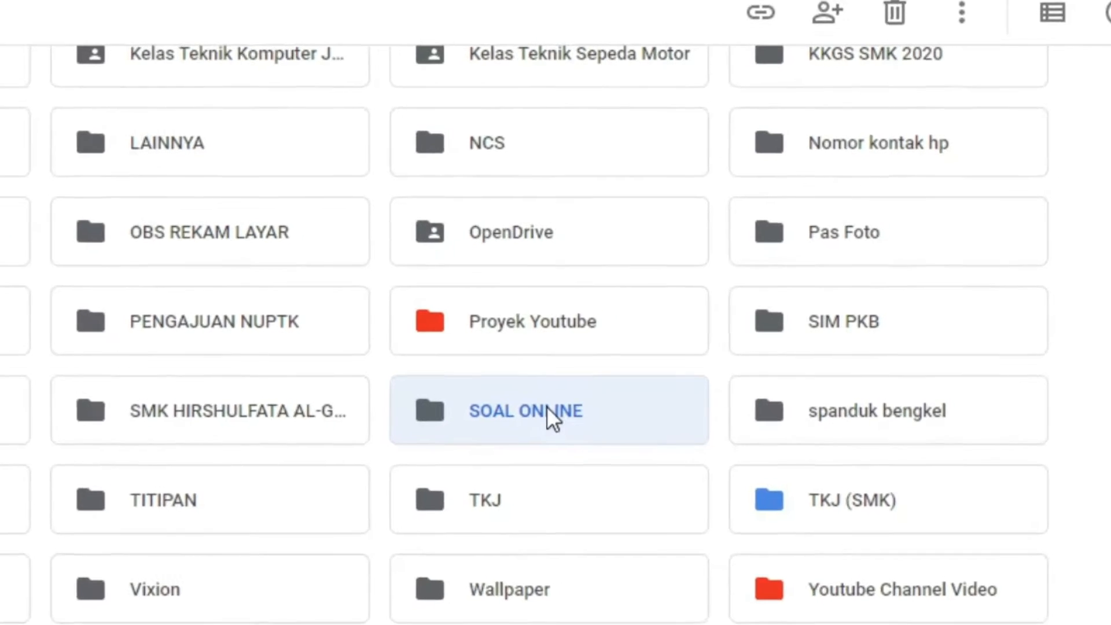
Double-click the SOAL ONLINE folder in My Drive to enter it
double_click(547, 406)
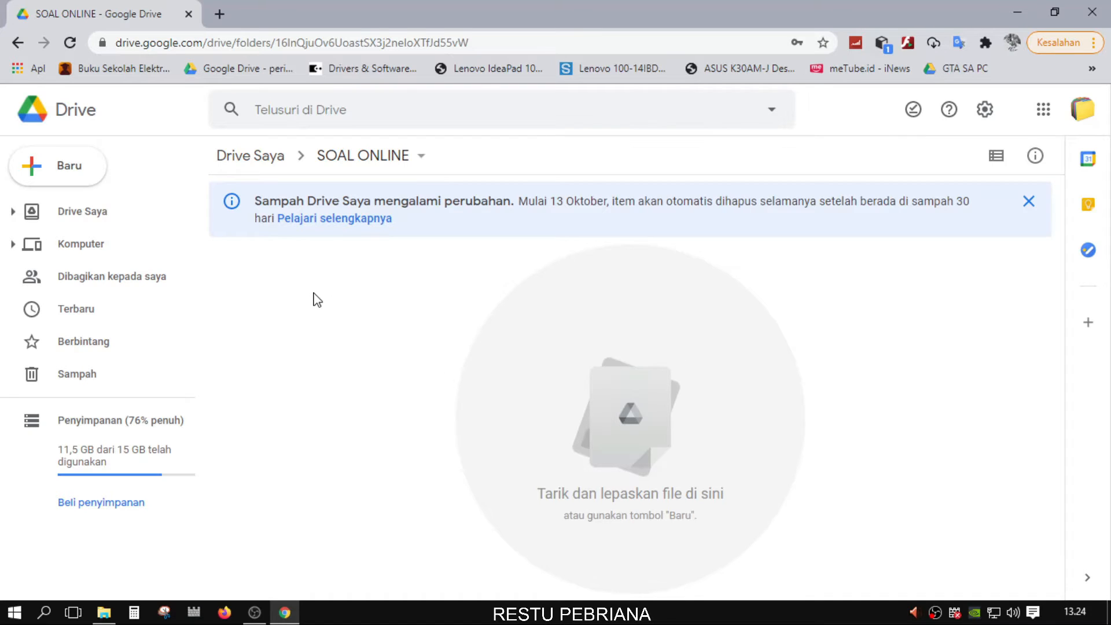
Add a folder named 'SOAL TKJ ONLINE' inside SOAL ONLINE and open it
left_click(85, 183)
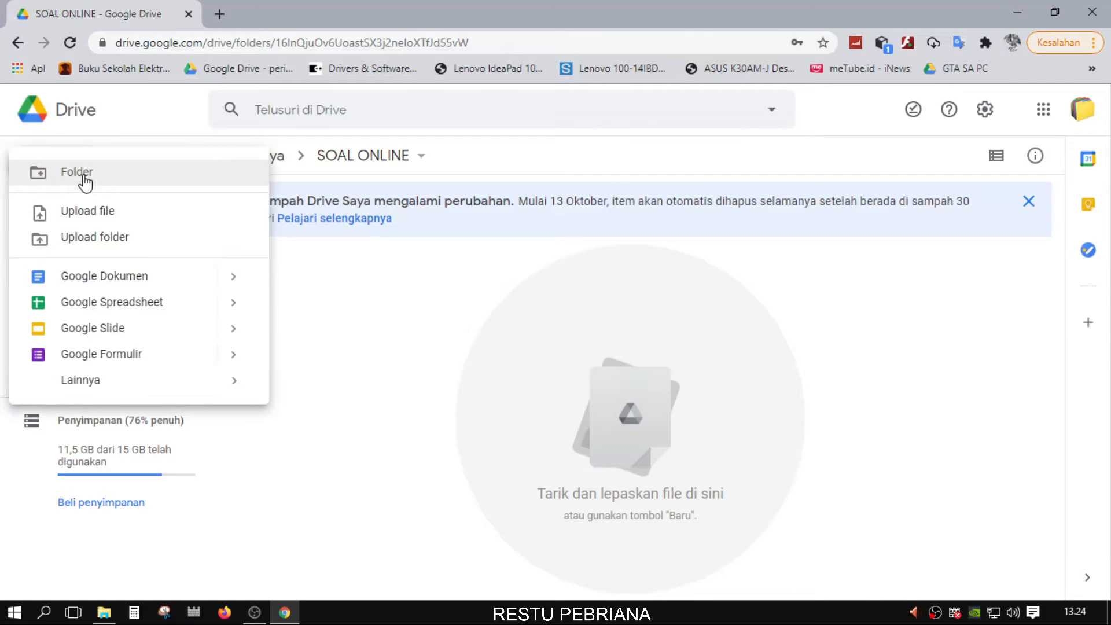
left_click(137, 183)
type("SOA")
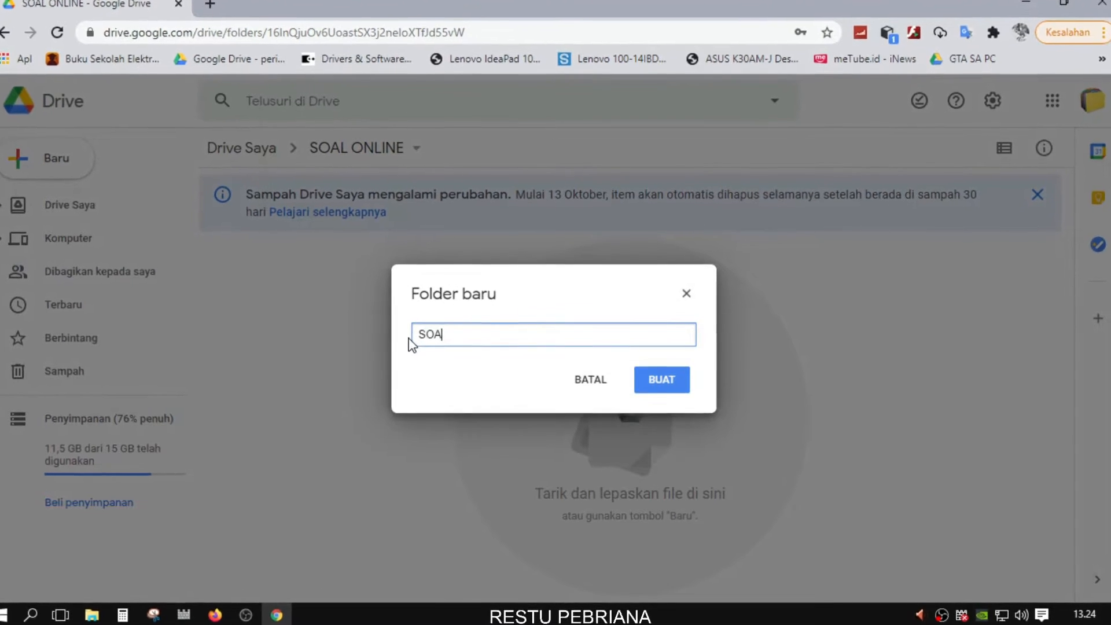
type("L TKJ")
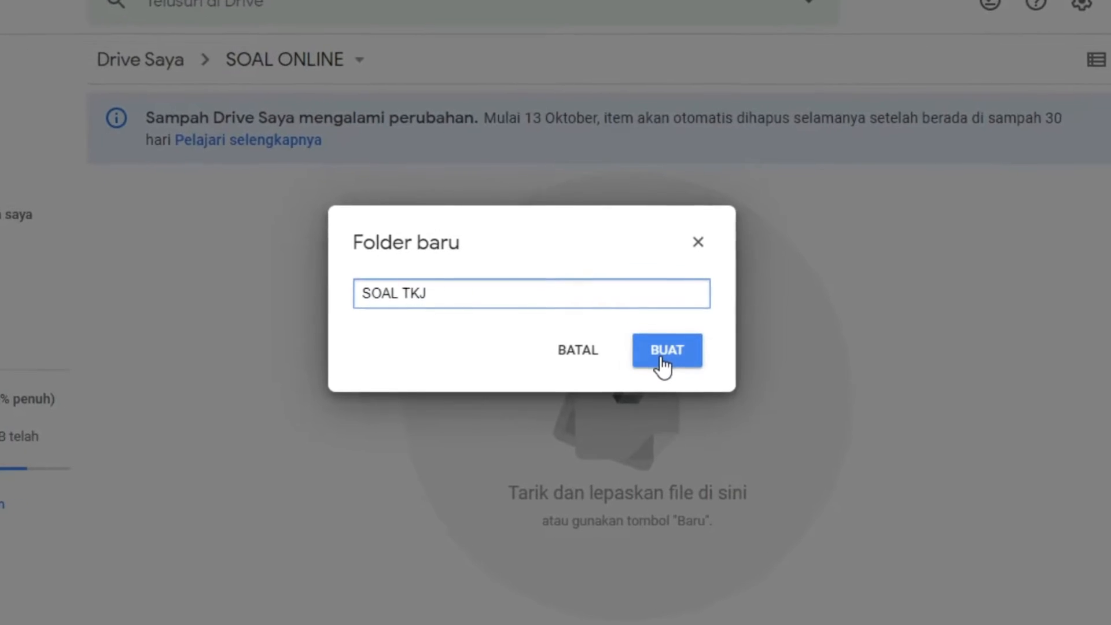
type("ONLINE")
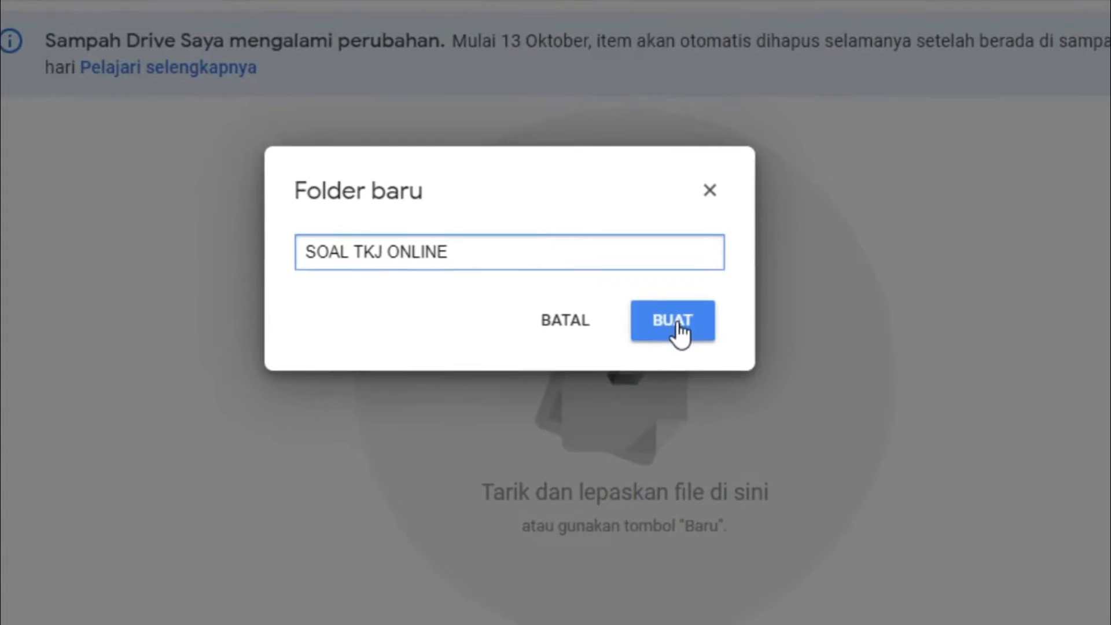
left_click(676, 323)
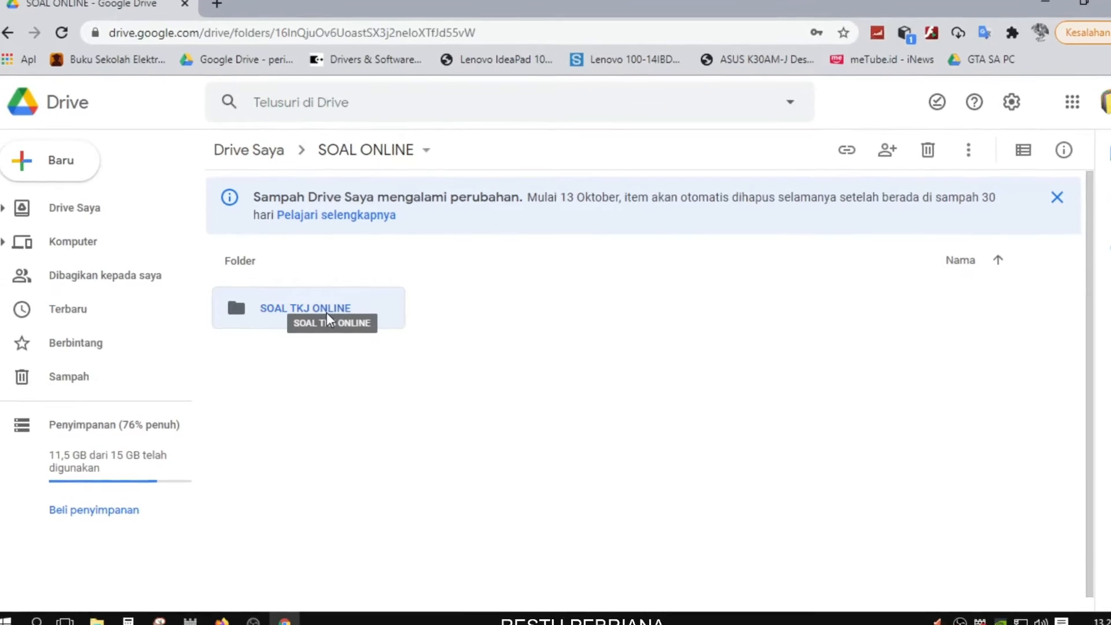
double_click(326, 312)
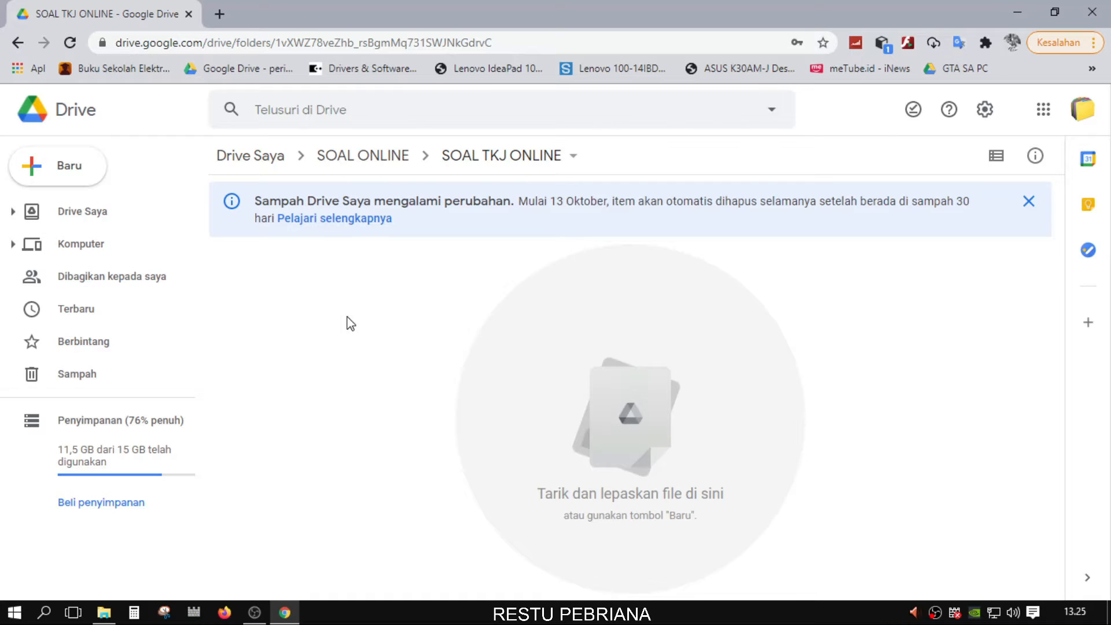
Create a blank form in the folder via right-click Google Formulir > Formulir kosong
right_click(299, 295)
left_click(313, 279)
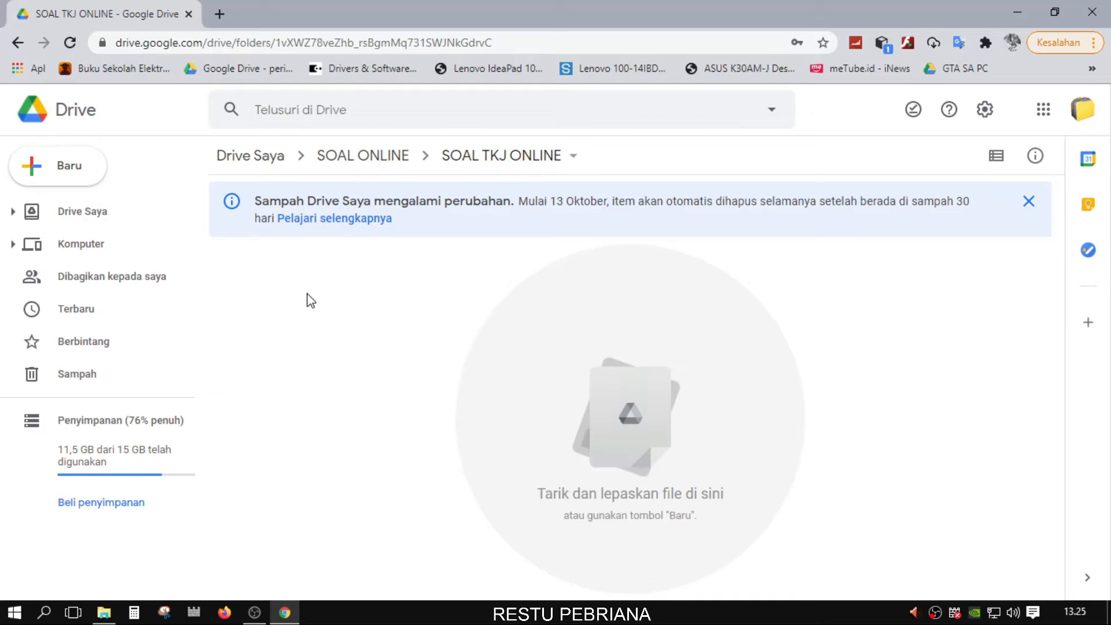
right_click(287, 283)
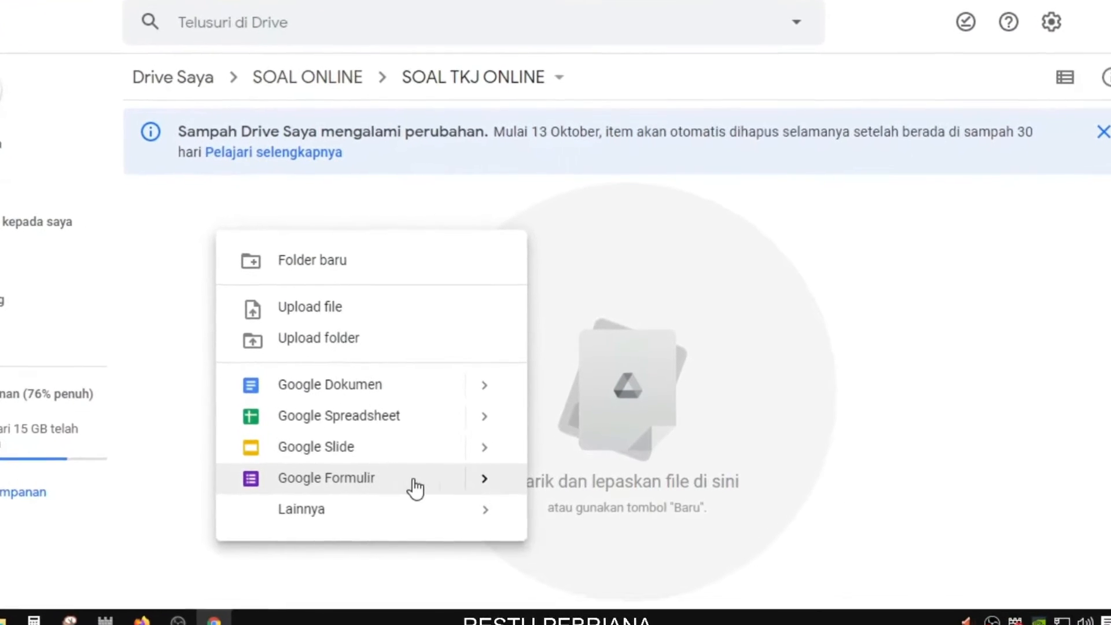
mouse_move(487, 480)
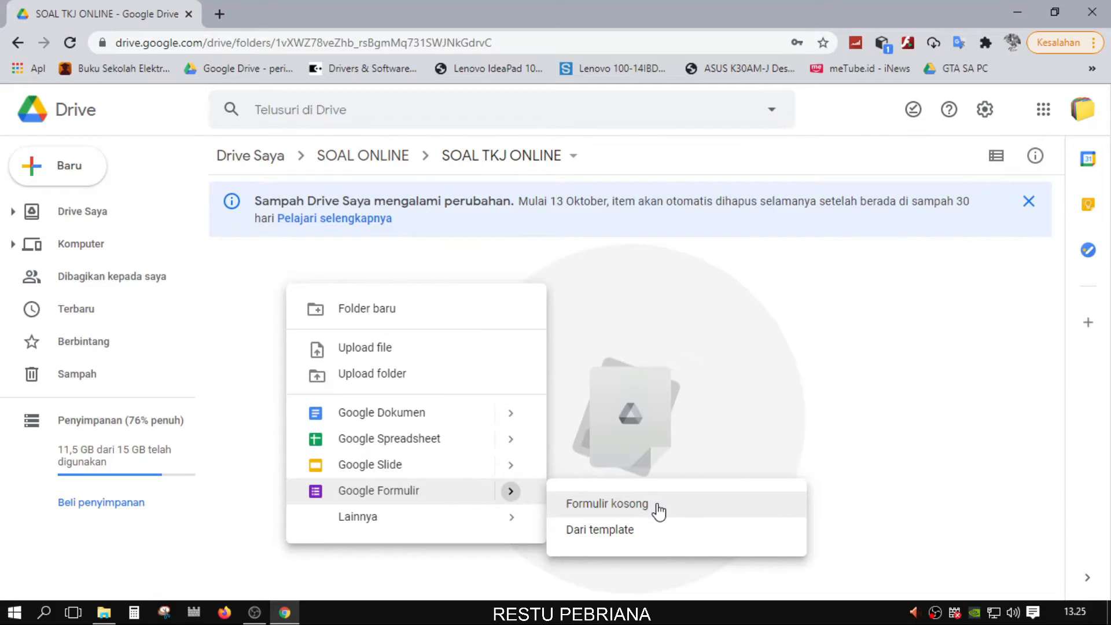
left_click(685, 309)
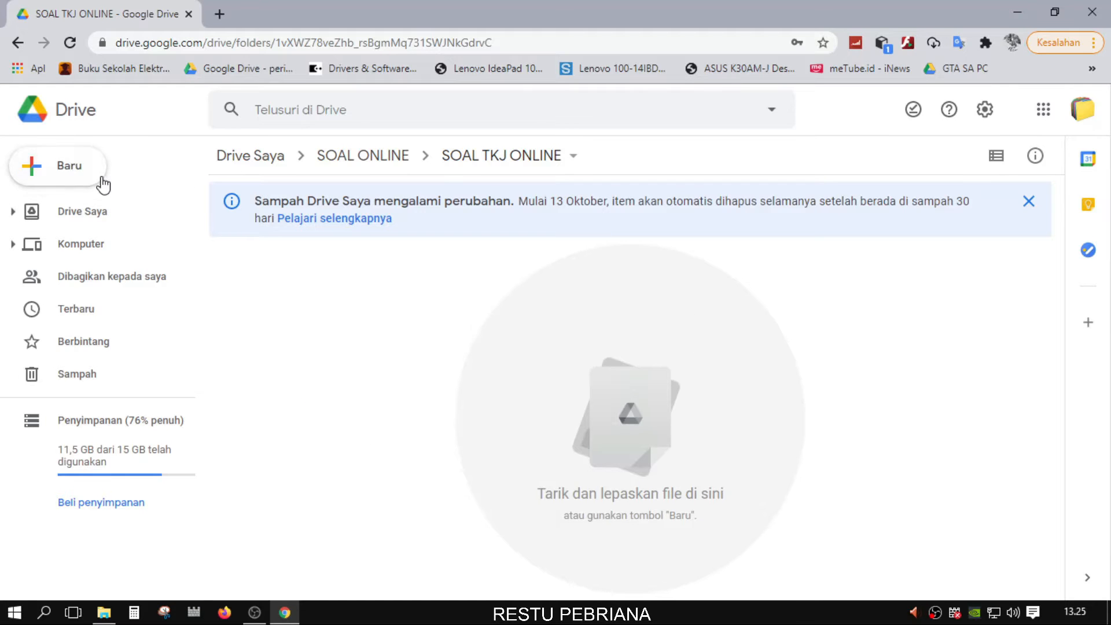
left_click(98, 173)
mouse_move(239, 362)
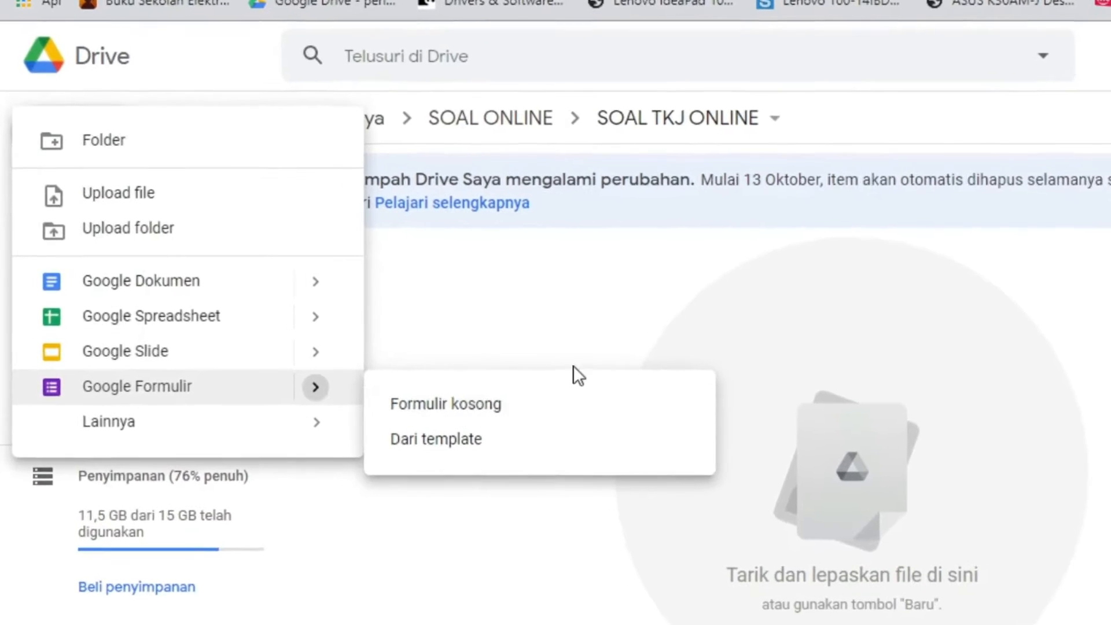
left_click(533, 348)
right_click(521, 344)
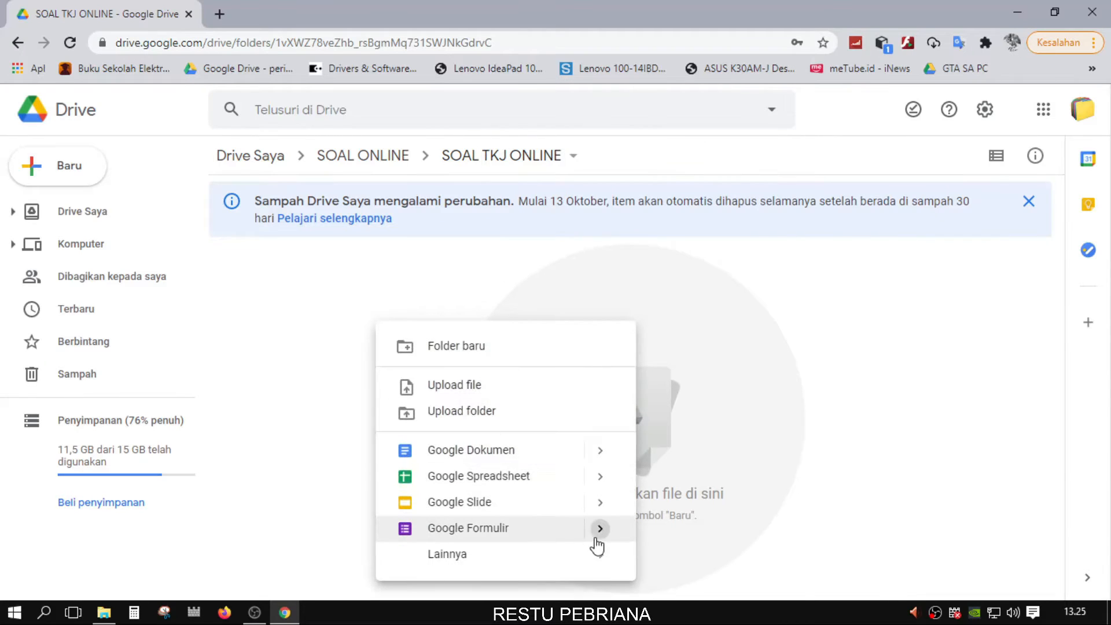
mouse_move(599, 539)
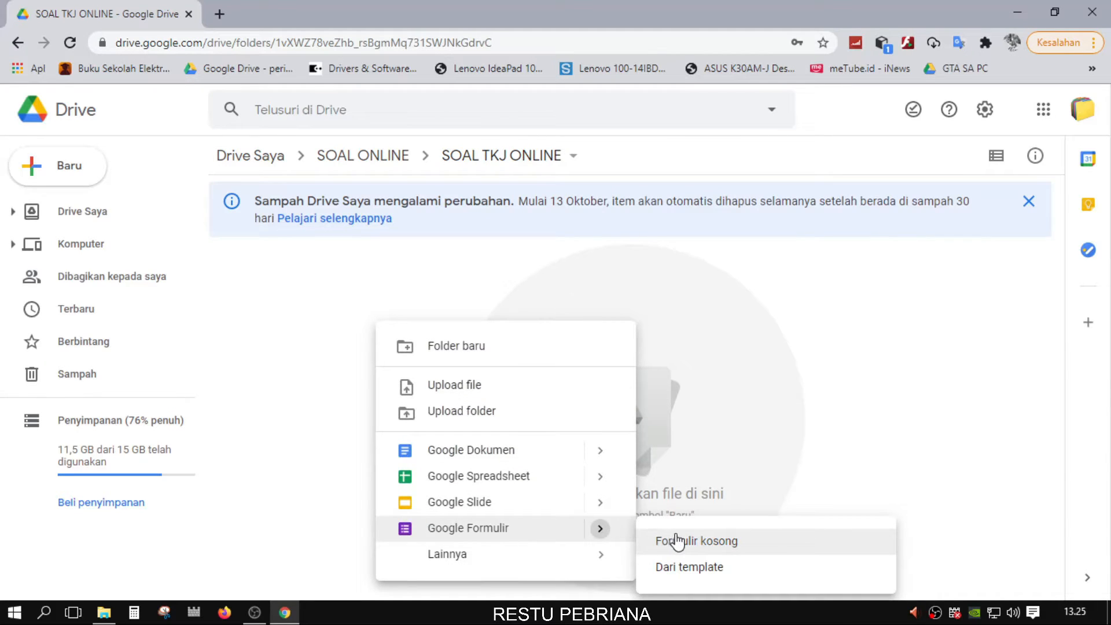
left_click(677, 541)
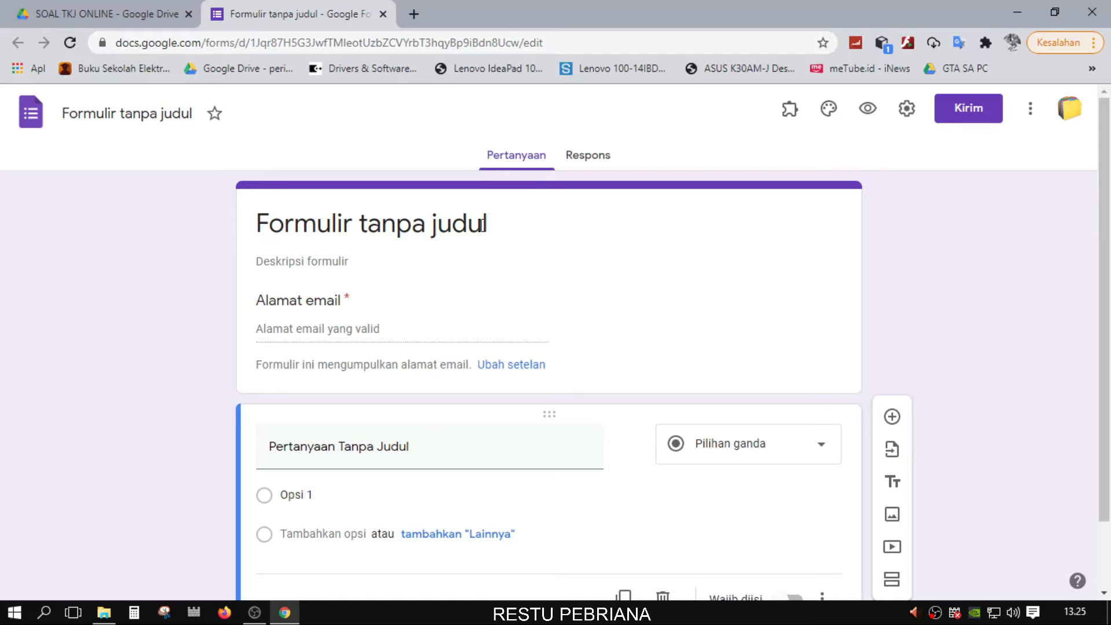
Replace the 'Formulir tanpa judul' title with 'SOAL TKJ SISTEM JARINGAN KELAS XII'
left_click_drag(495, 224, 264, 231)
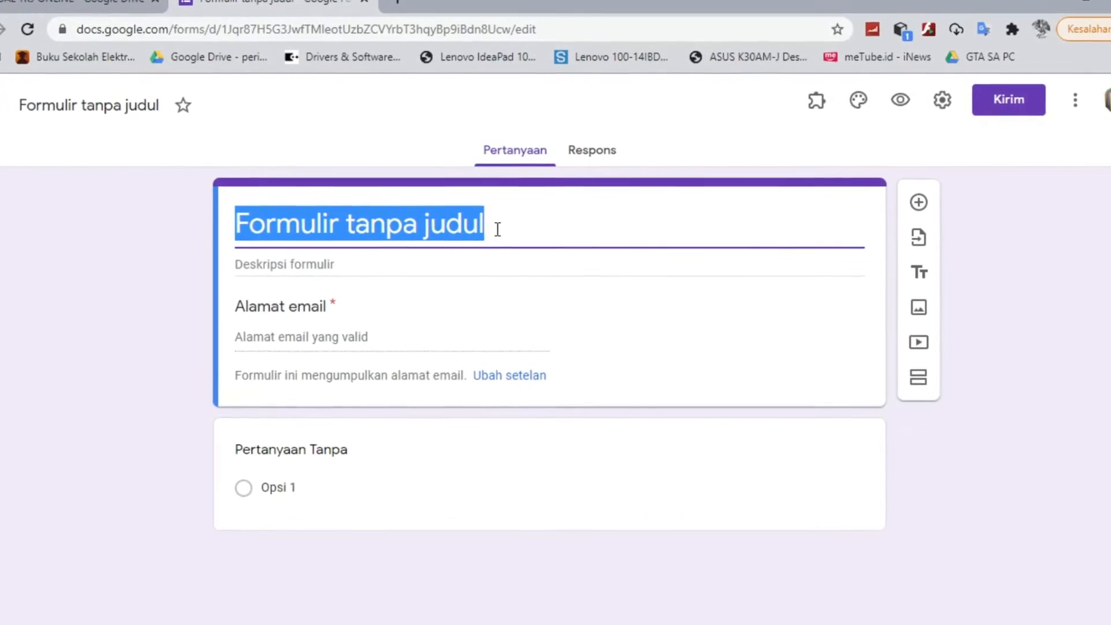
type("SOAL TKJ")
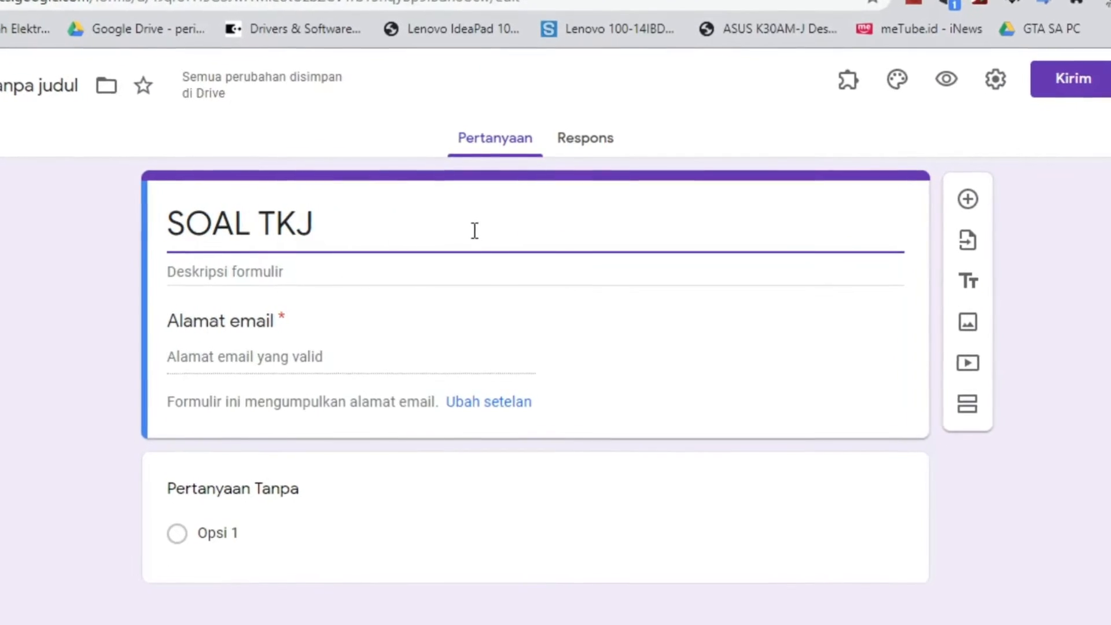
type(" SISTEM ")
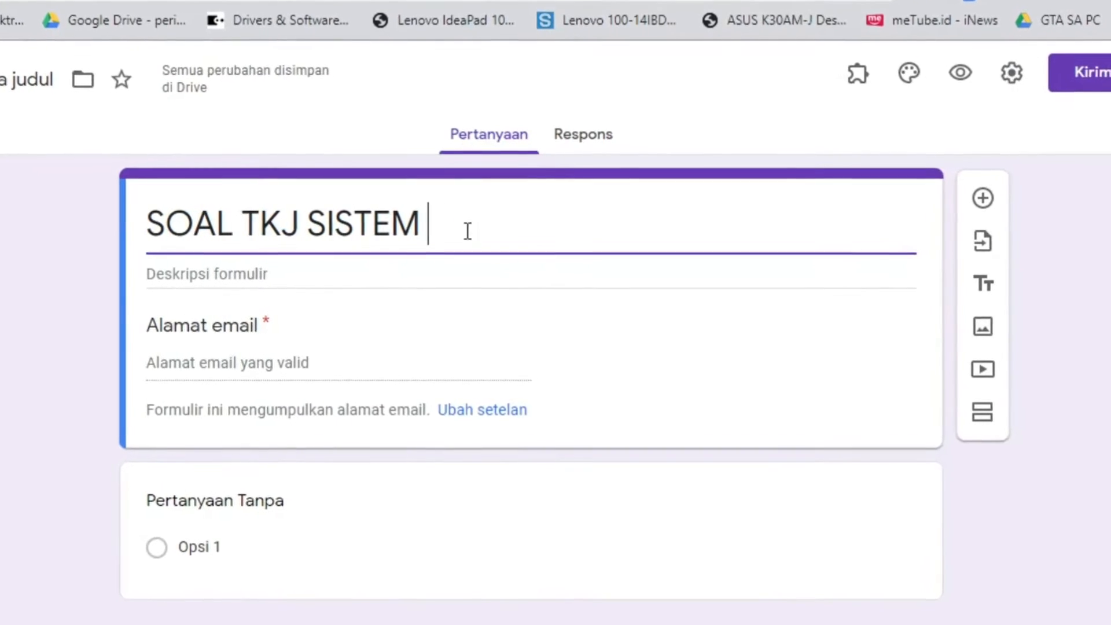
type("JARINGAN")
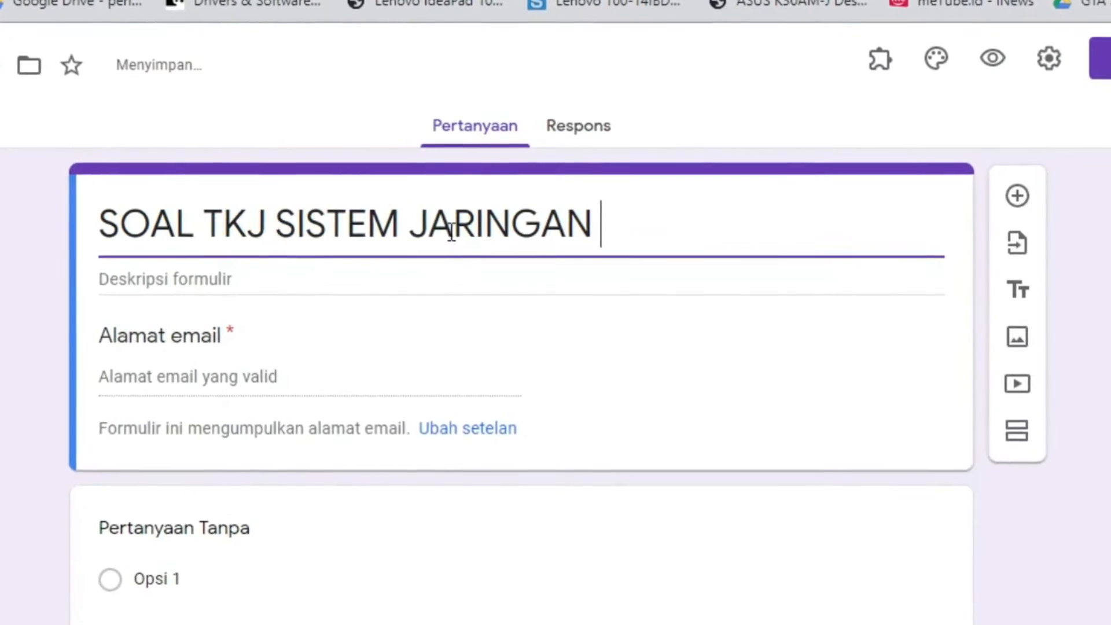
type(" KELAS XII")
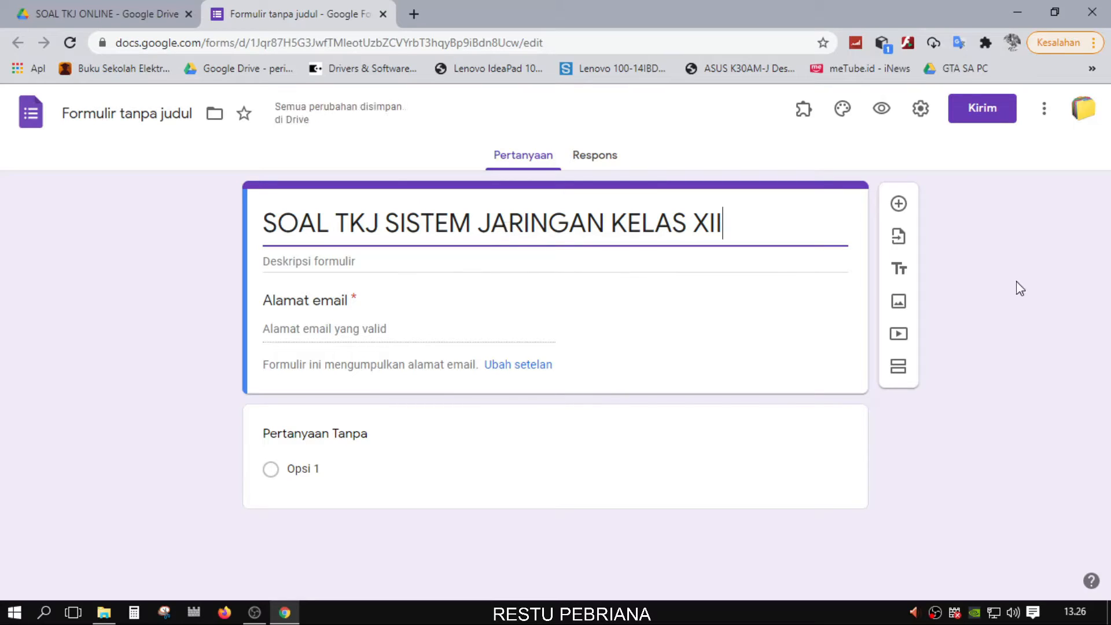
Finish the form title and erase the first question's title back to the blank Pertanyaan placeholder
left_click(1011, 340)
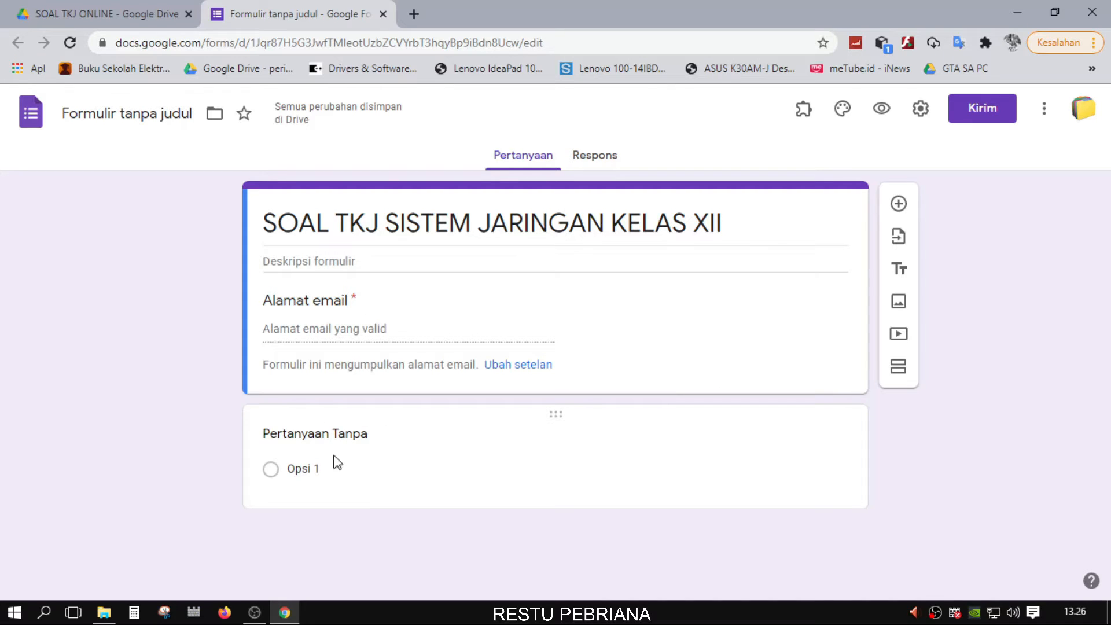
left_click(360, 434)
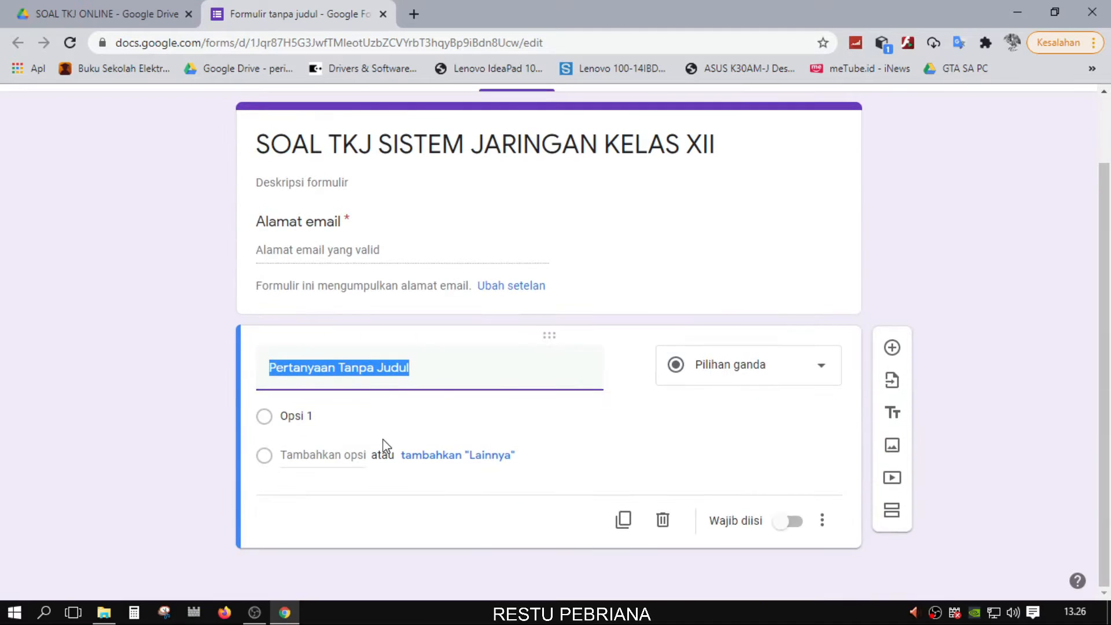
type("HADHSAUH")
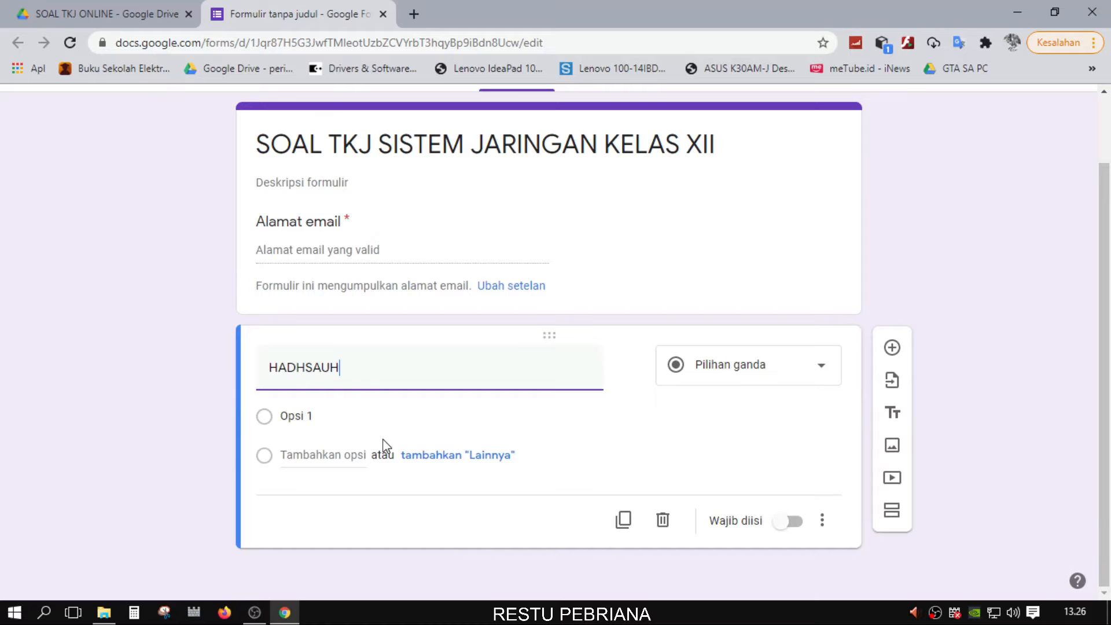
key("BackSpace")
key("BackSpace")
key("BackSpace")
key("BackSpace")
key("BackSpace")
key("BackSpace")
key("BackSpace")
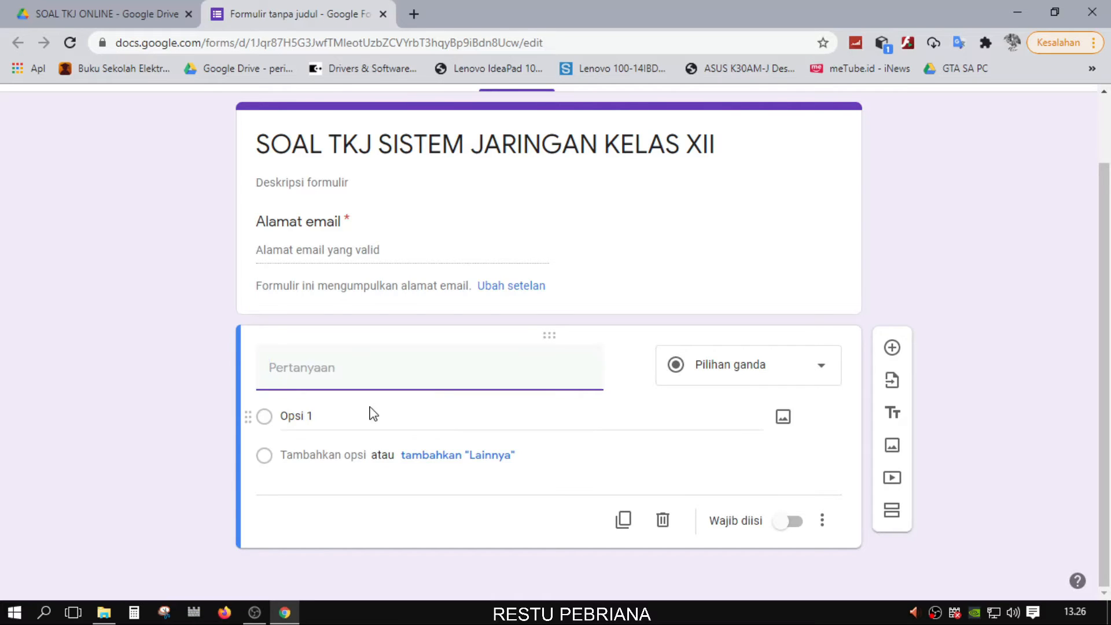
scroll(518, 378, "up", 2)
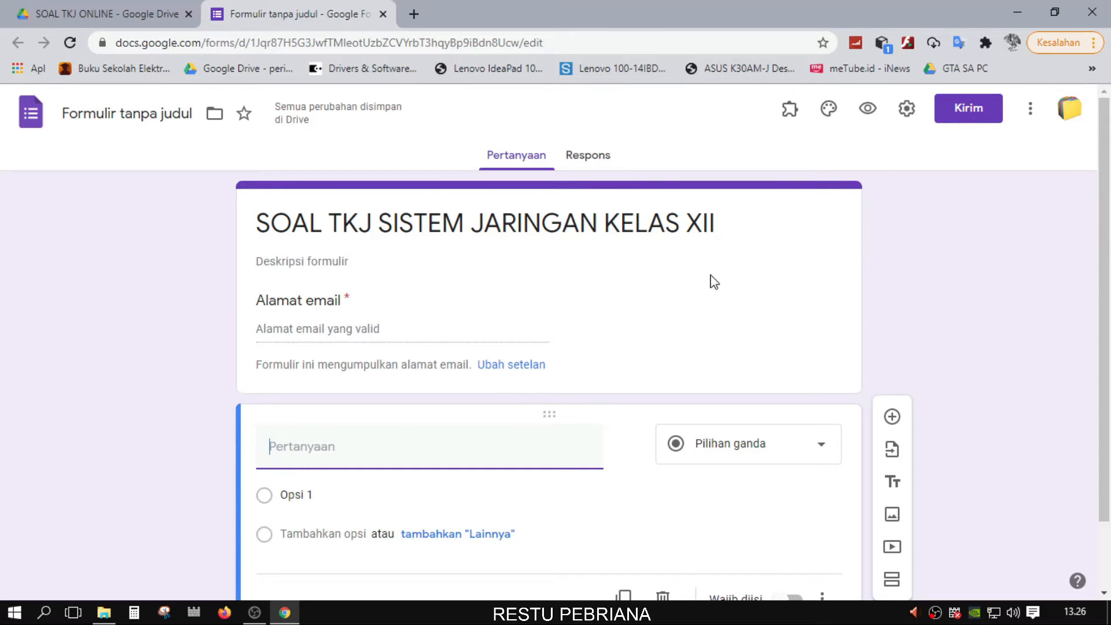
Open the 'kumpulan soal tkj jaringan' Word document from the Downloads folder
left_click(107, 616)
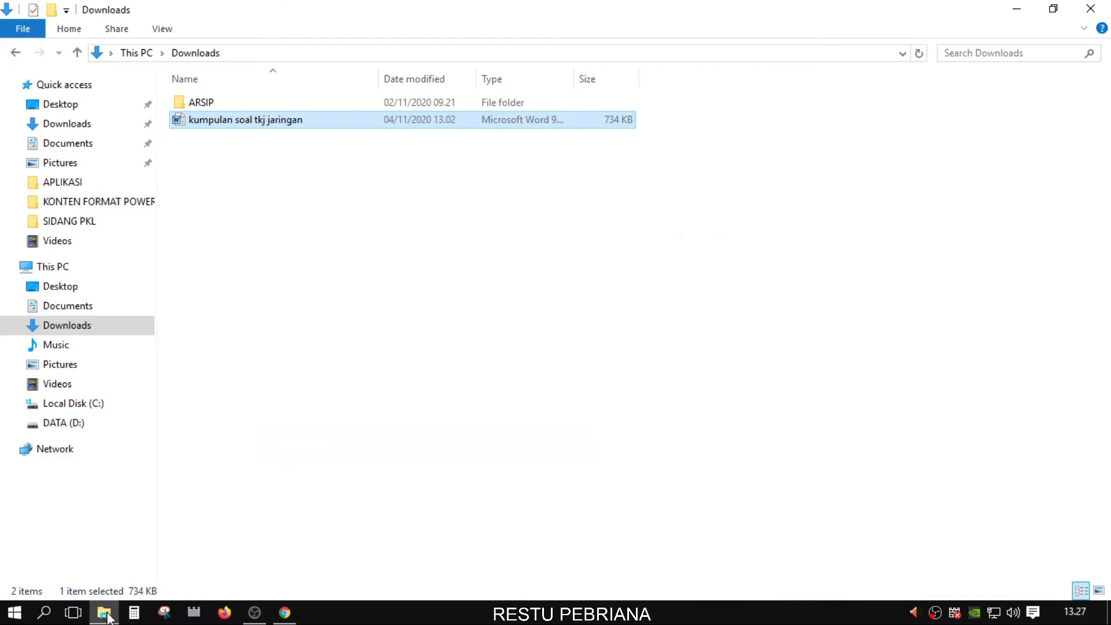
double_click(255, 122)
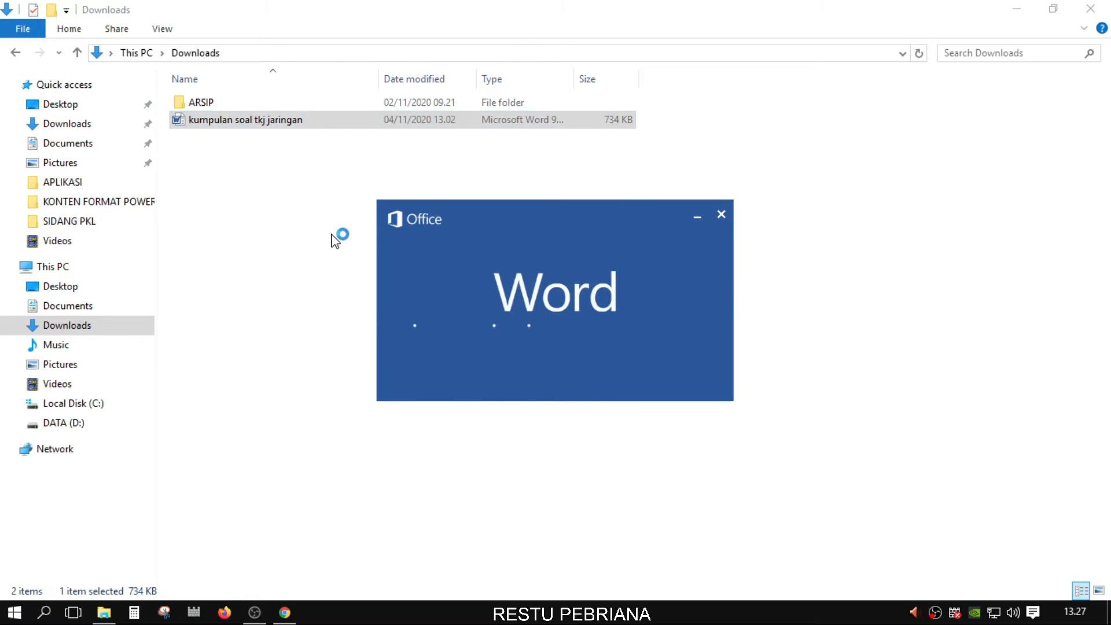
Select question 1, 'Keunggulan kabel UPT kecuali…', in LATIHAN 1 and switch back to the quiz form
scroll(687, 435, "down", 10)
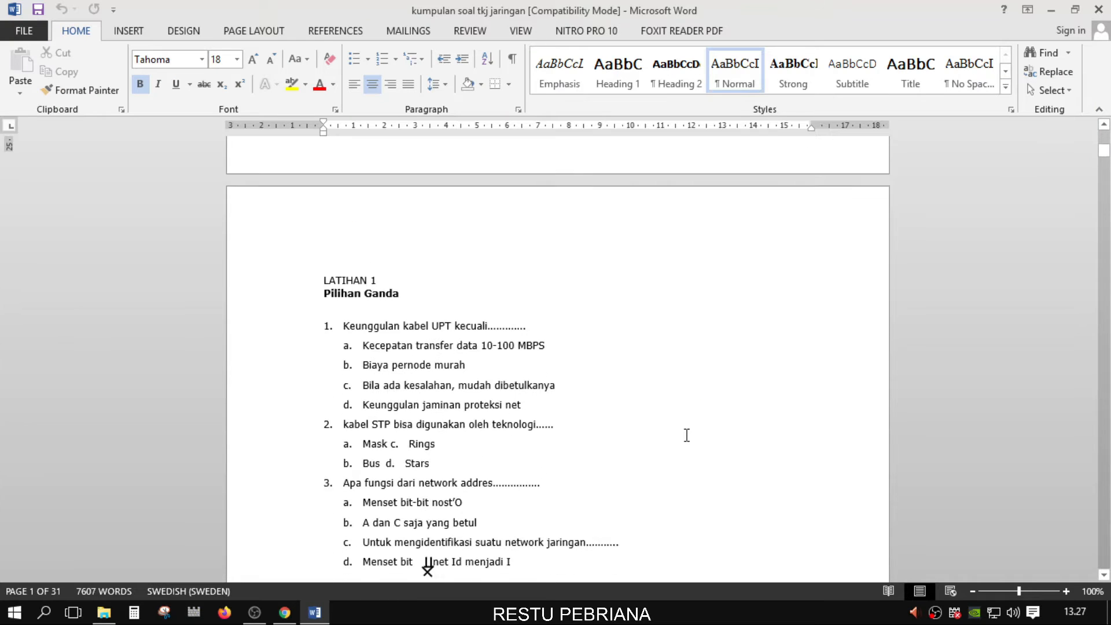
scroll(687, 435, "down", 4)
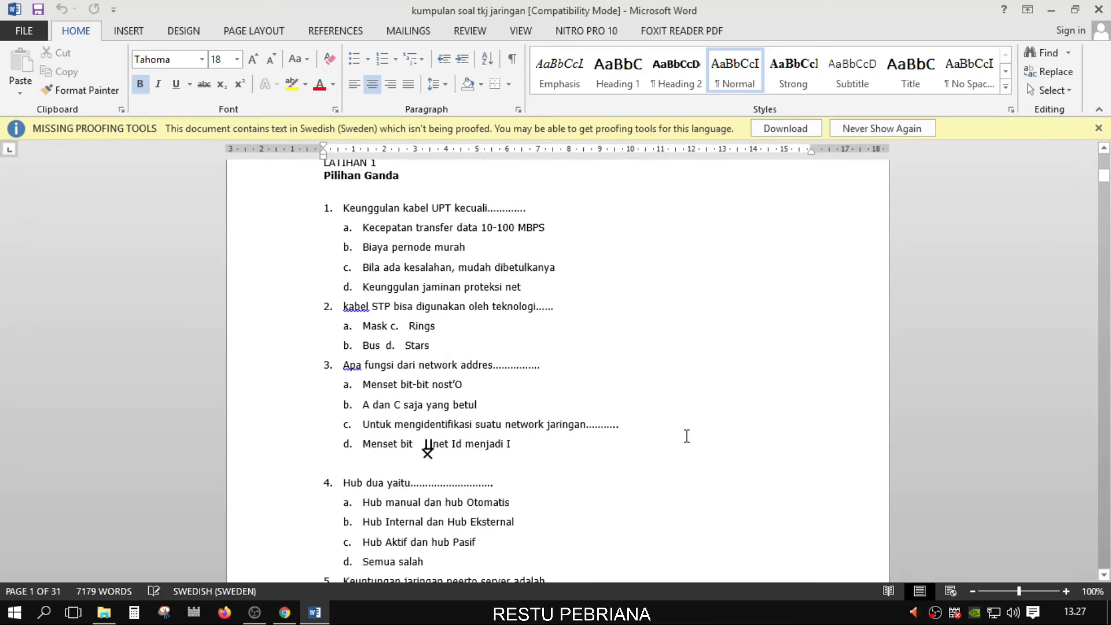
scroll(692, 436, "up", 1)
left_click(352, 278)
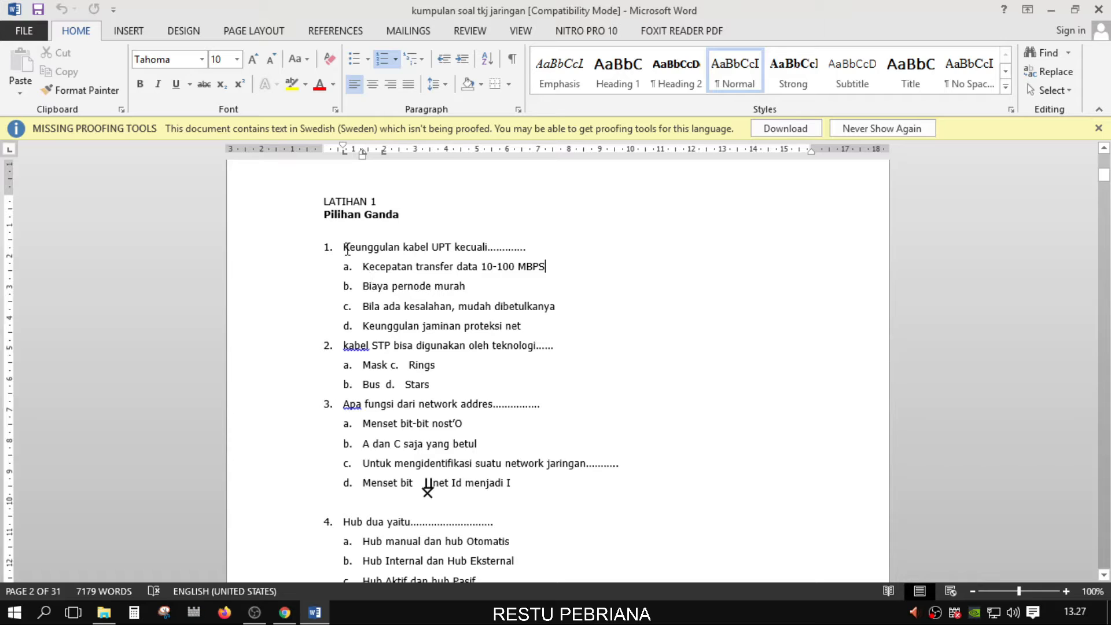
left_click_drag(346, 246, 525, 246)
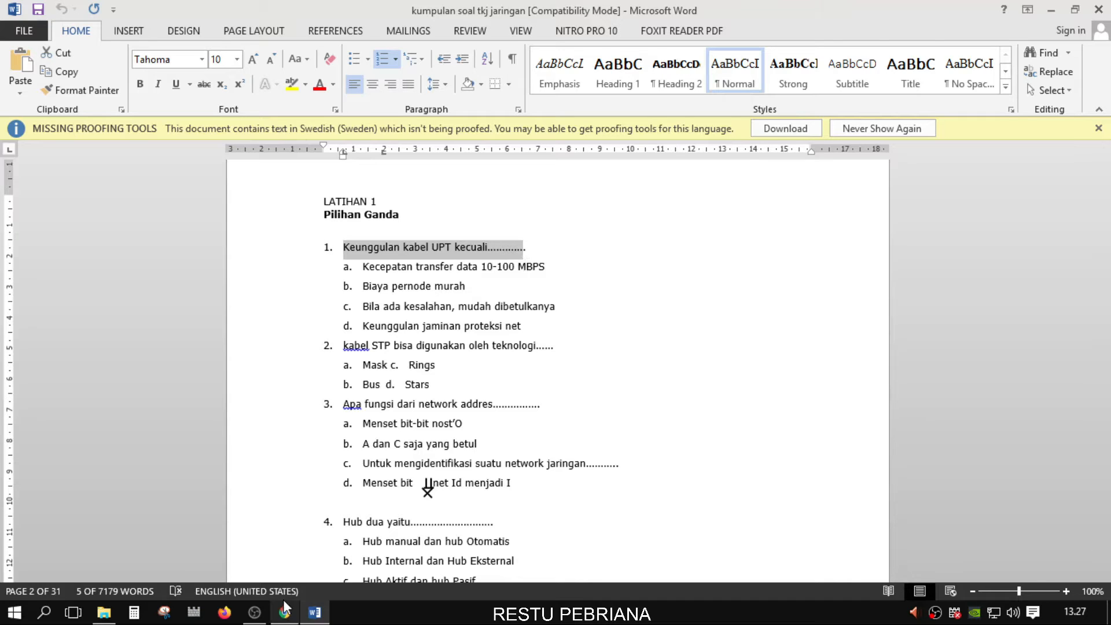
key("alt+Tab")
scroll(361, 454, "down", 2)
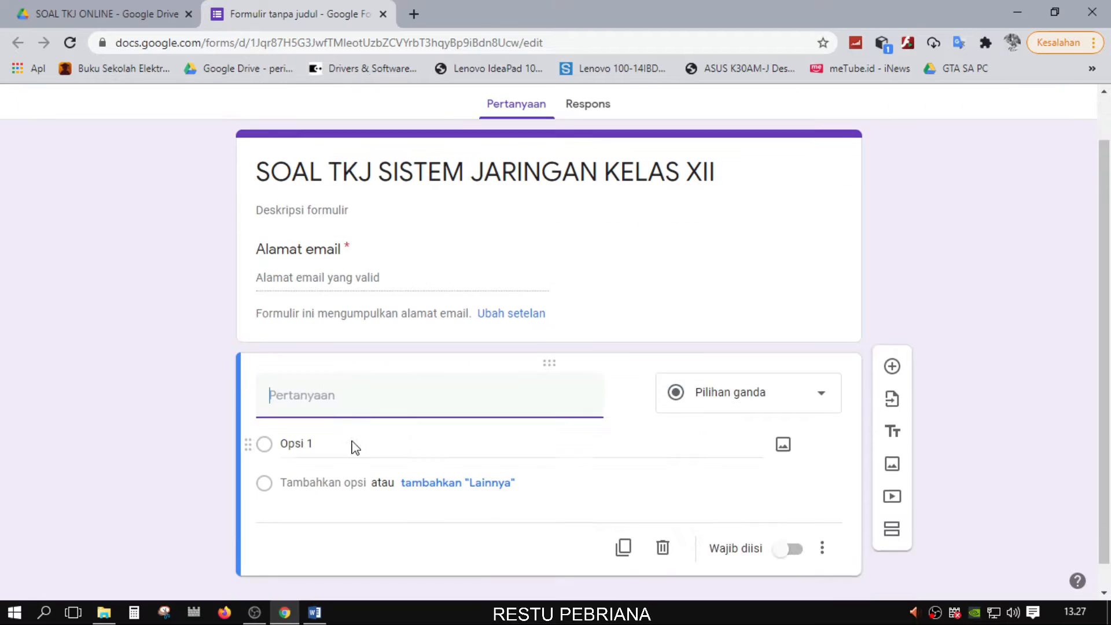
Paste '1. Keunggulan kabel UPT kecuali............' as the first question's title, then return to Word
type("1.\tKeunggulan kabel UPT kecuali............")
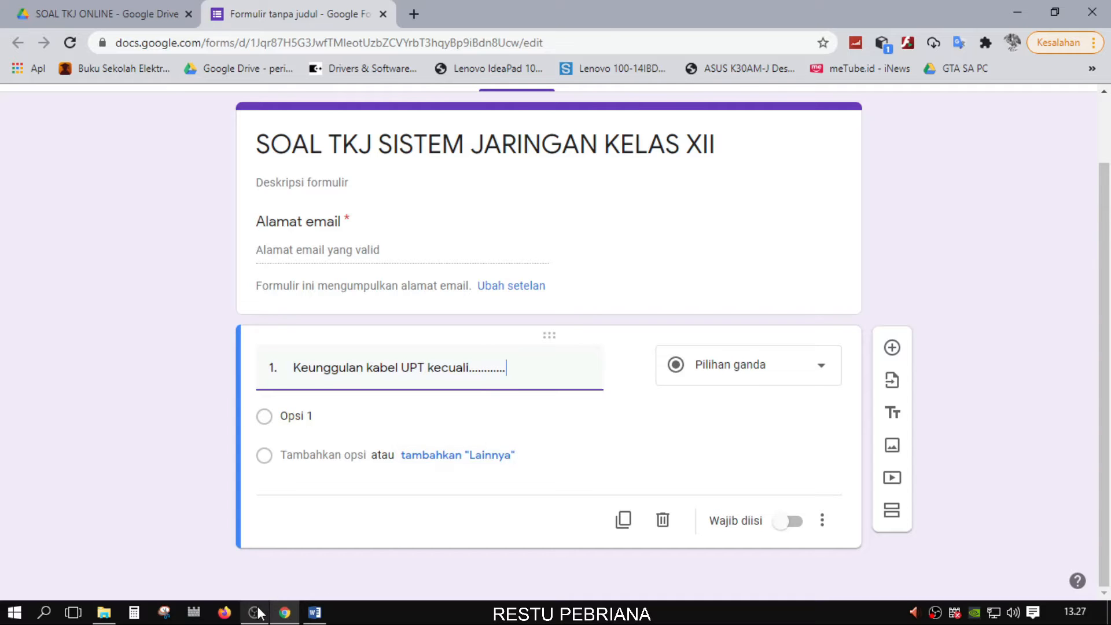
left_click(316, 618)
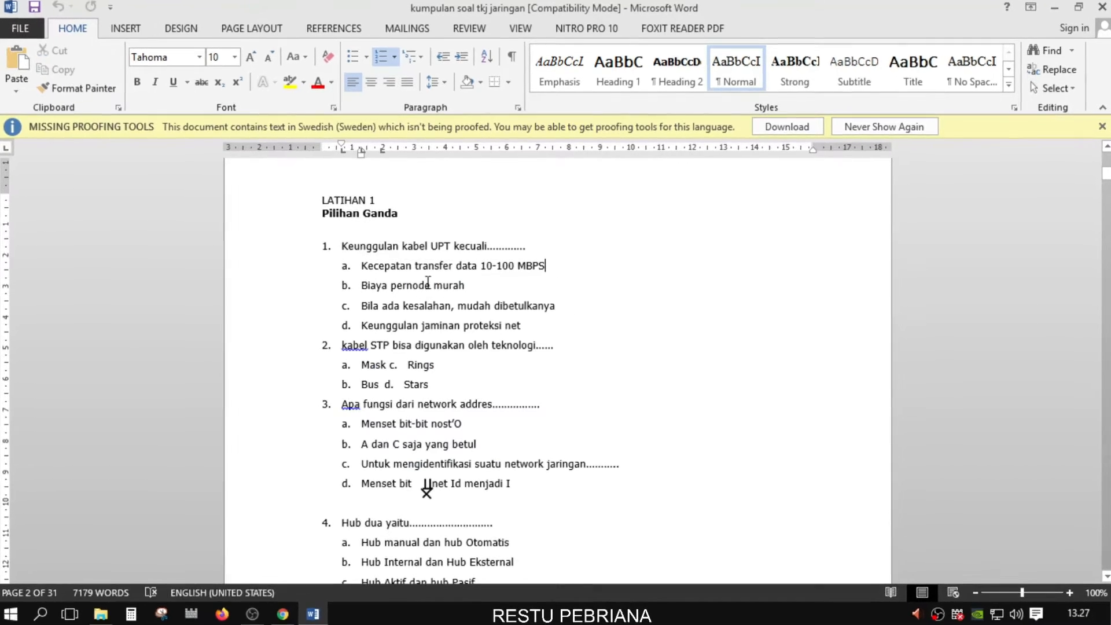
Select and copy question 1's four answer lines a–d, then return to the form in Chrome
left_click_drag(298, 272, 283, 329)
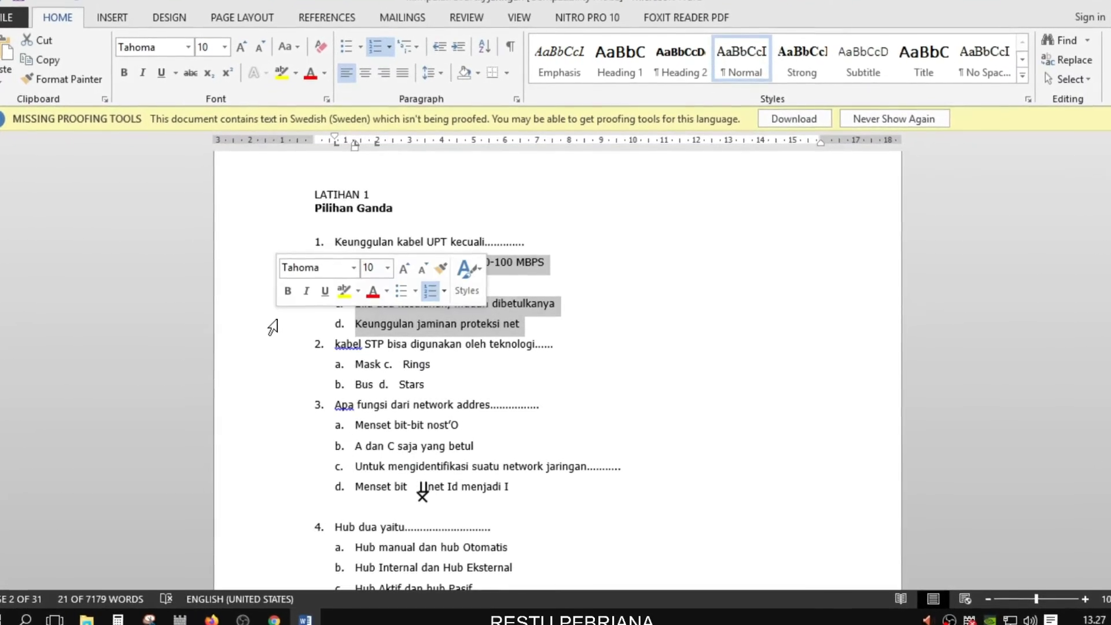
left_click(692, 304)
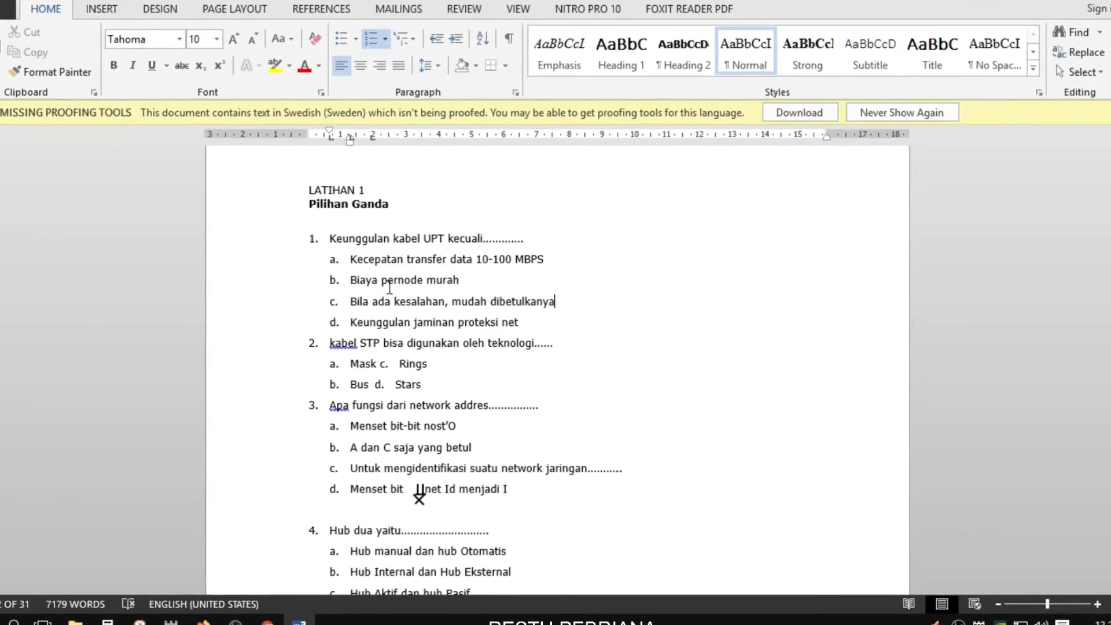
left_click(351, 262)
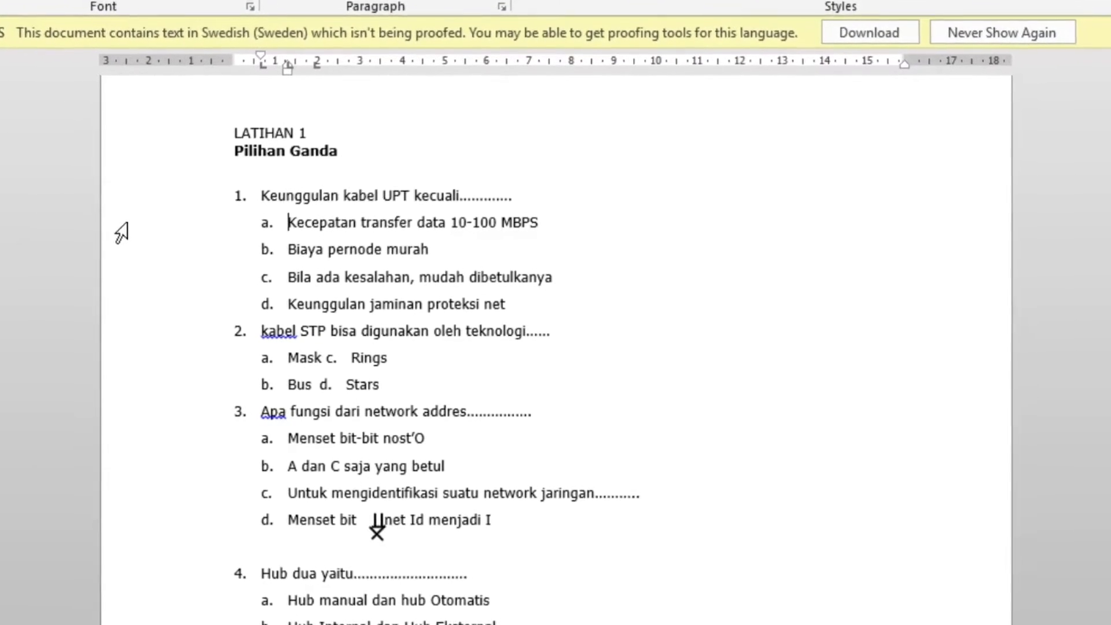
left_click_drag(108, 227, 113, 311)
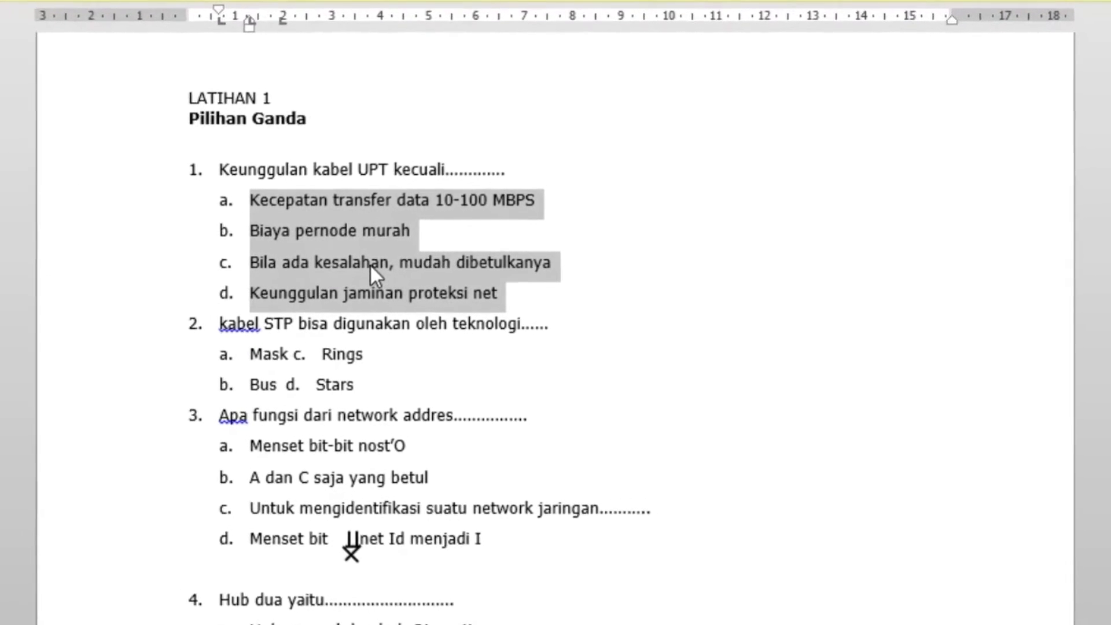
right_click(372, 266)
key("Escape")
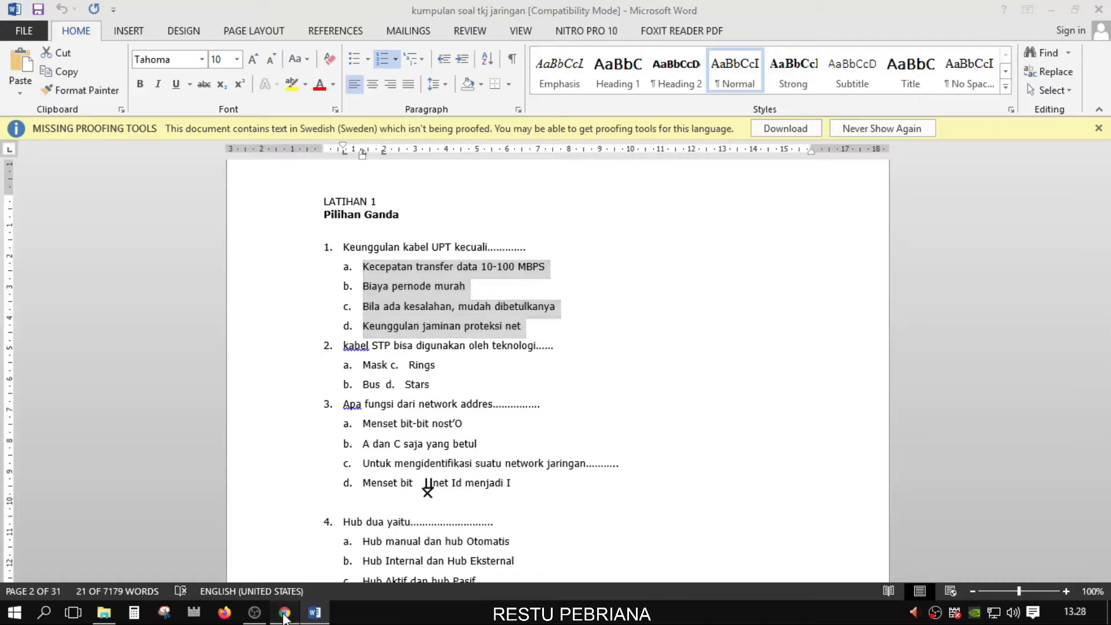
left_click(285, 612)
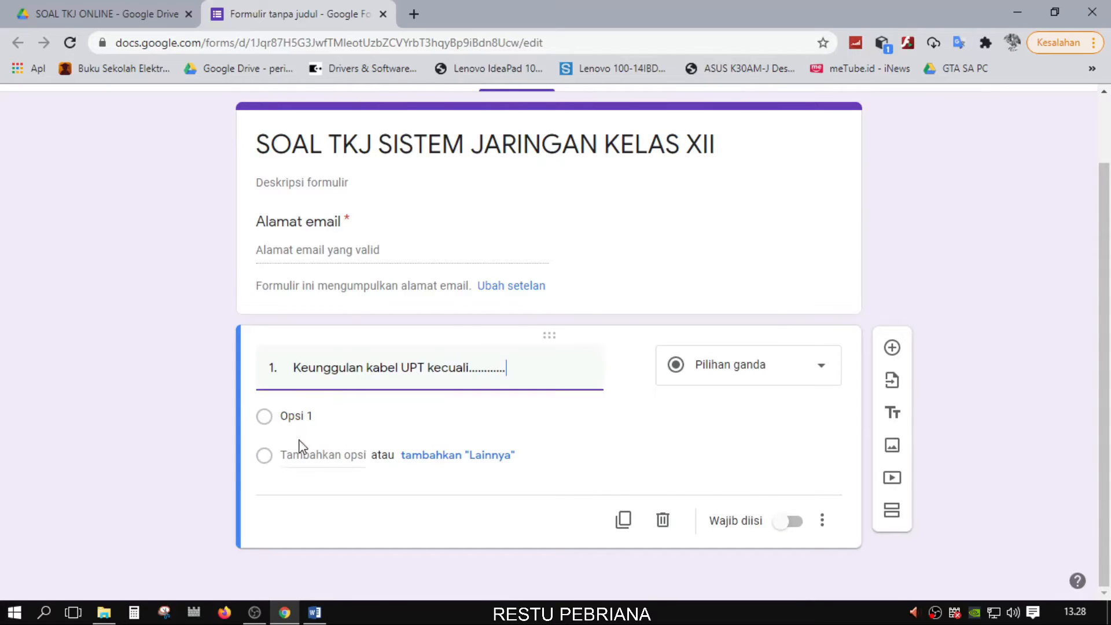
Replace the Opsi 1 placeholder with question 1's pasted answers a–d, then go back to Word
left_click(325, 413)
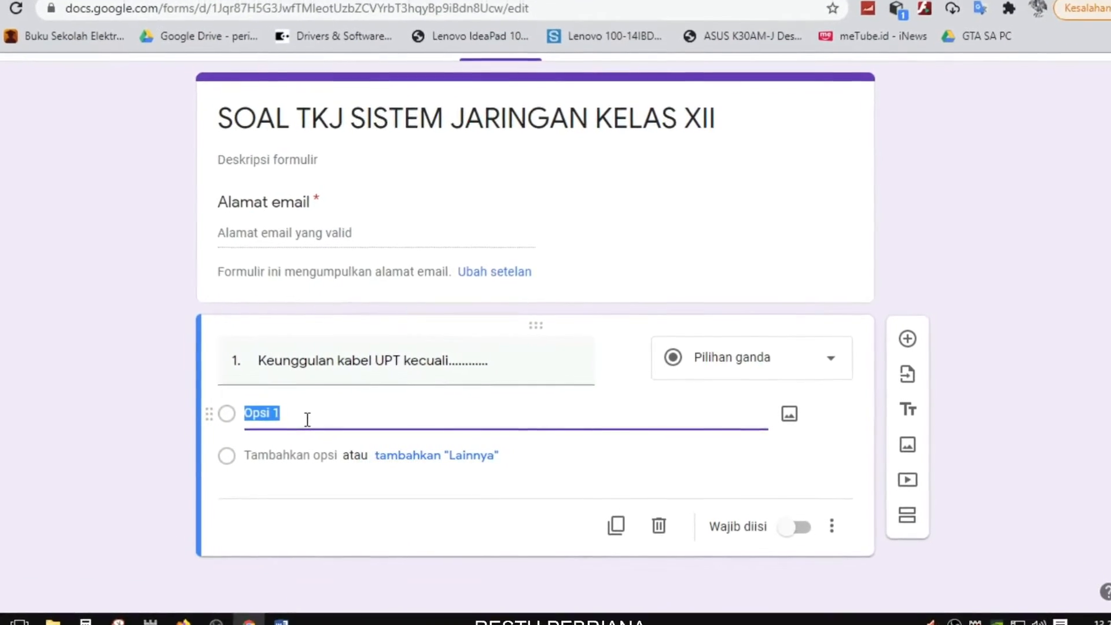
type("a.\tKecepatan transfer data 10-100 MBPS b.\tBiaya pernode murah c.\tBila ada kesalahan, mudah dibetulkanya d.\tKeunggulan jaminan proteksi net")
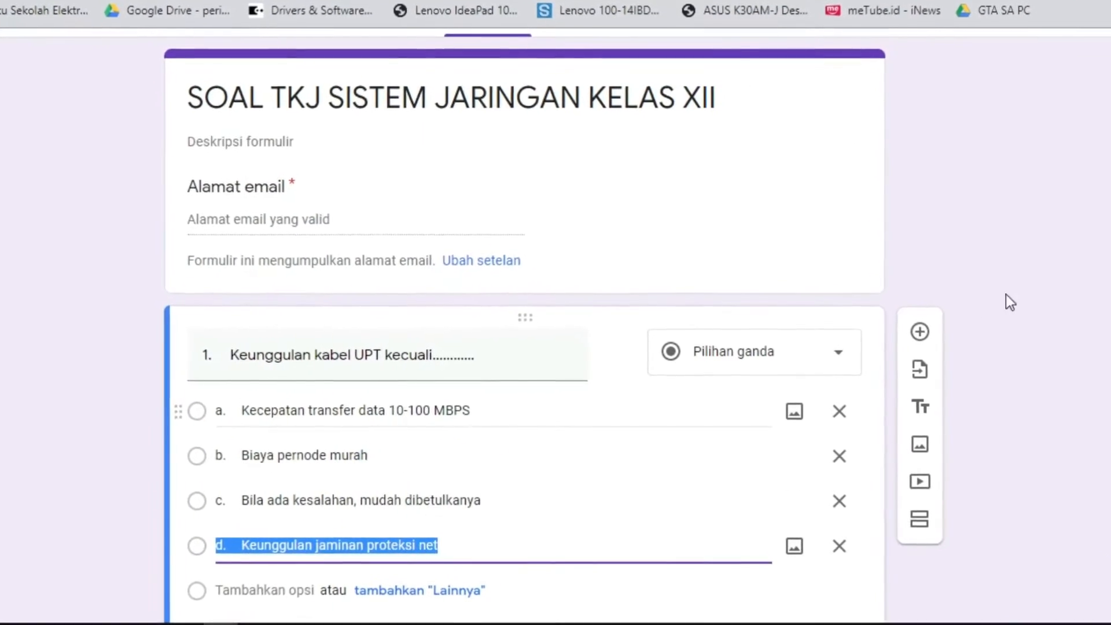
left_click(1007, 310)
scroll(1022, 328, "down", 3)
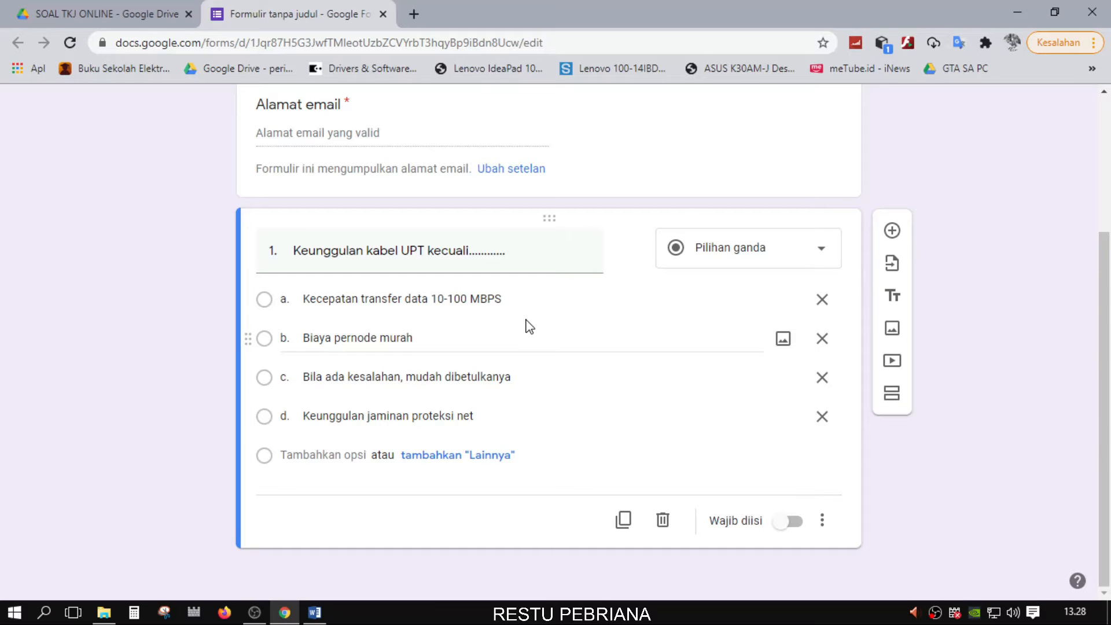
scroll(529, 326, "up", 3)
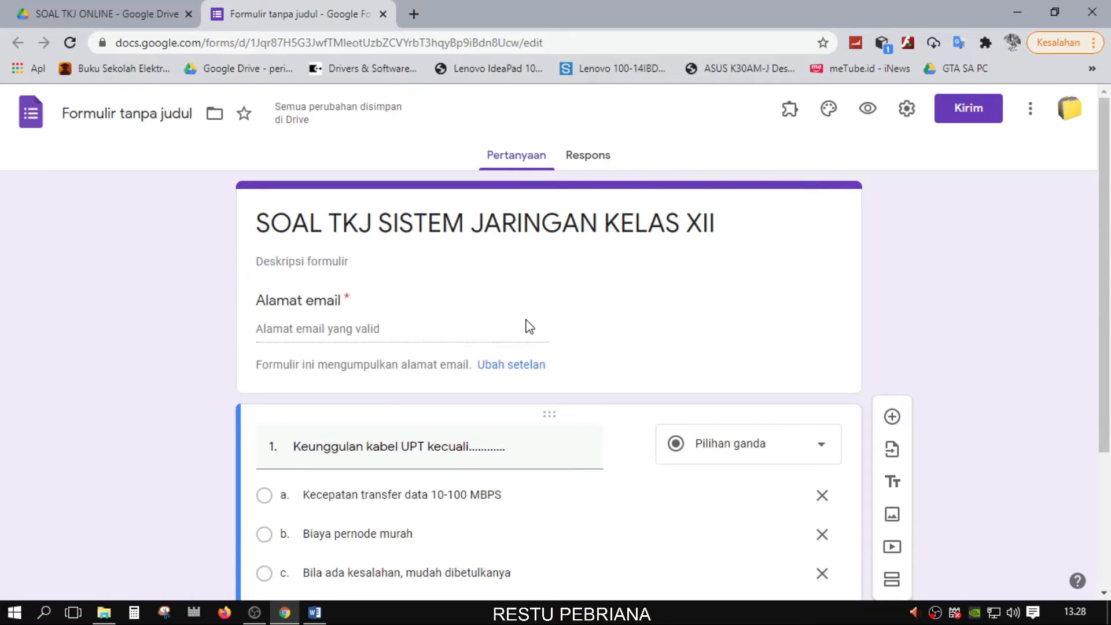
key("alt+Tab")
left_click(582, 380)
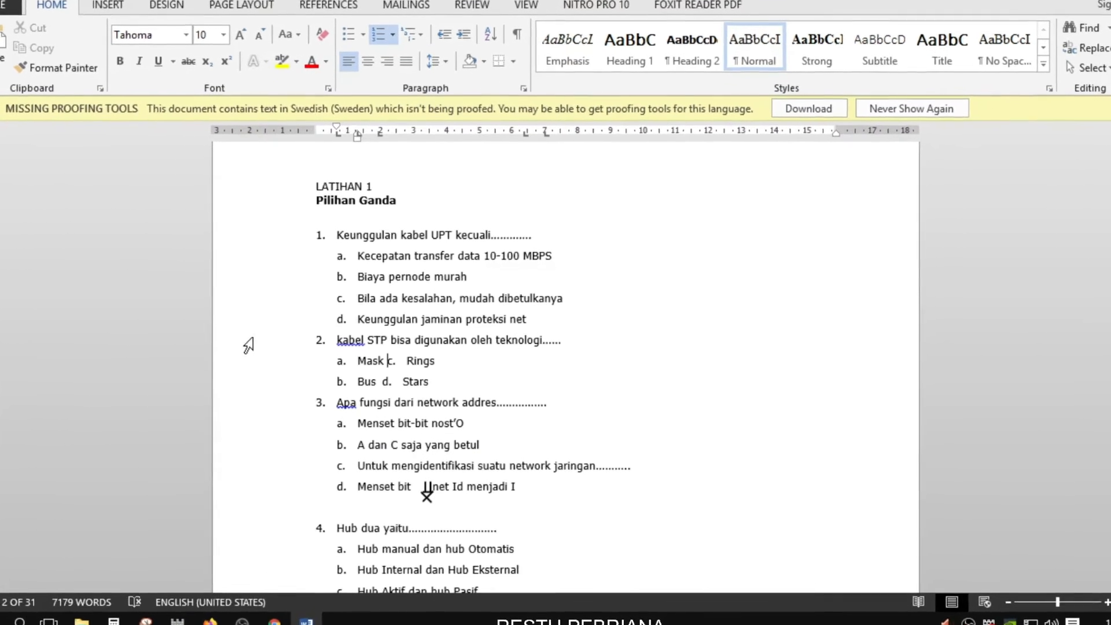
Try splitting question 2's 'Mask c. Rings' answer line, undo the edits, and save the document
left_click(387, 358)
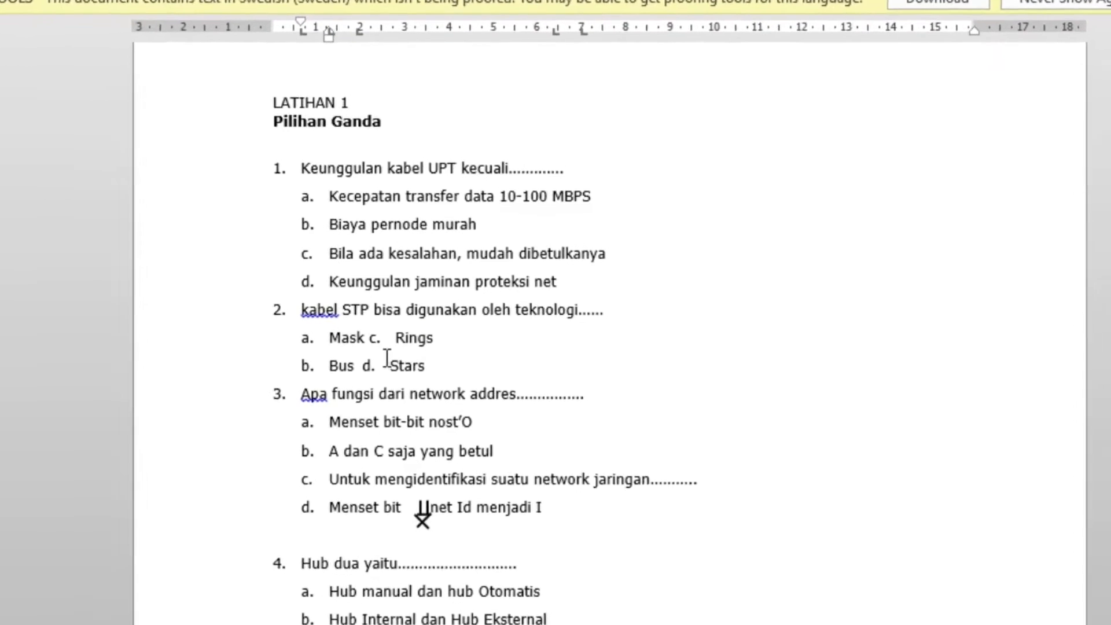
key("Return")
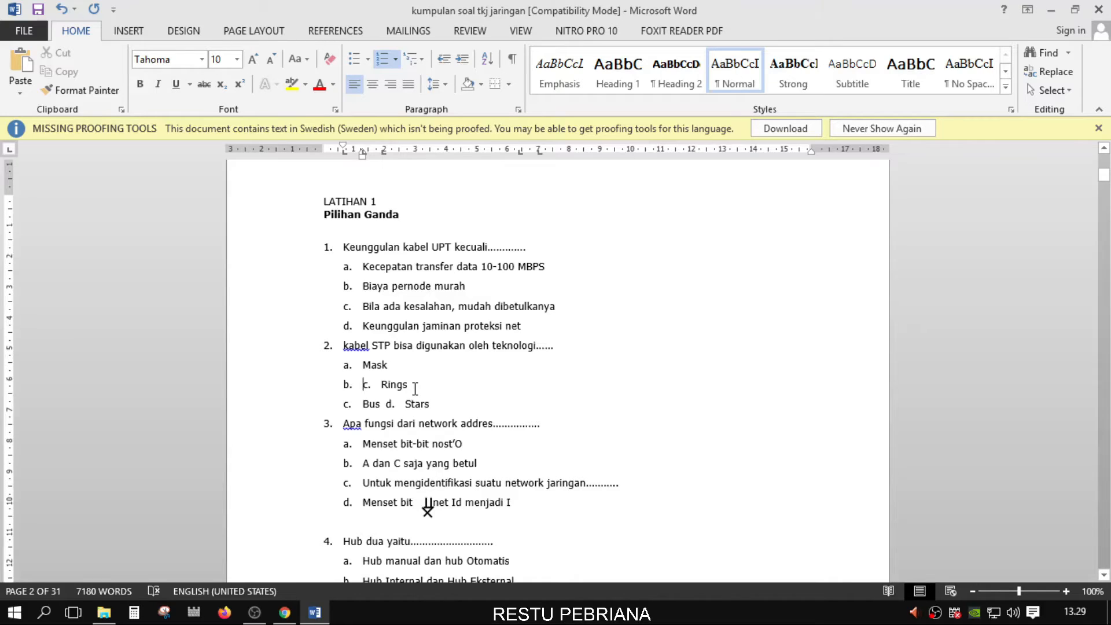
key("ctrl+z")
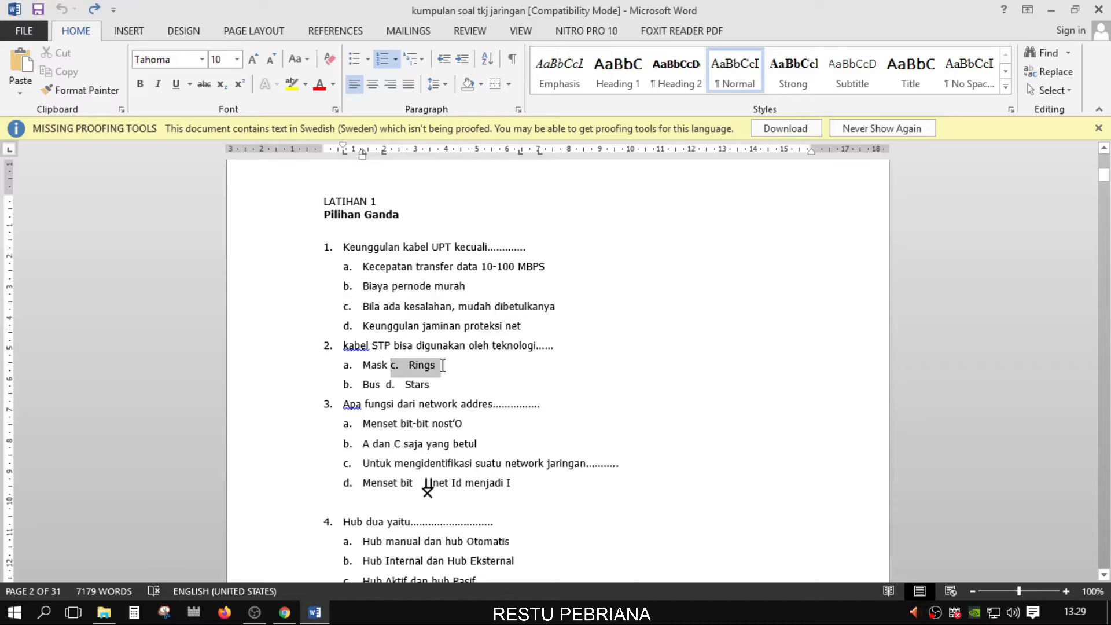
key("Delete")
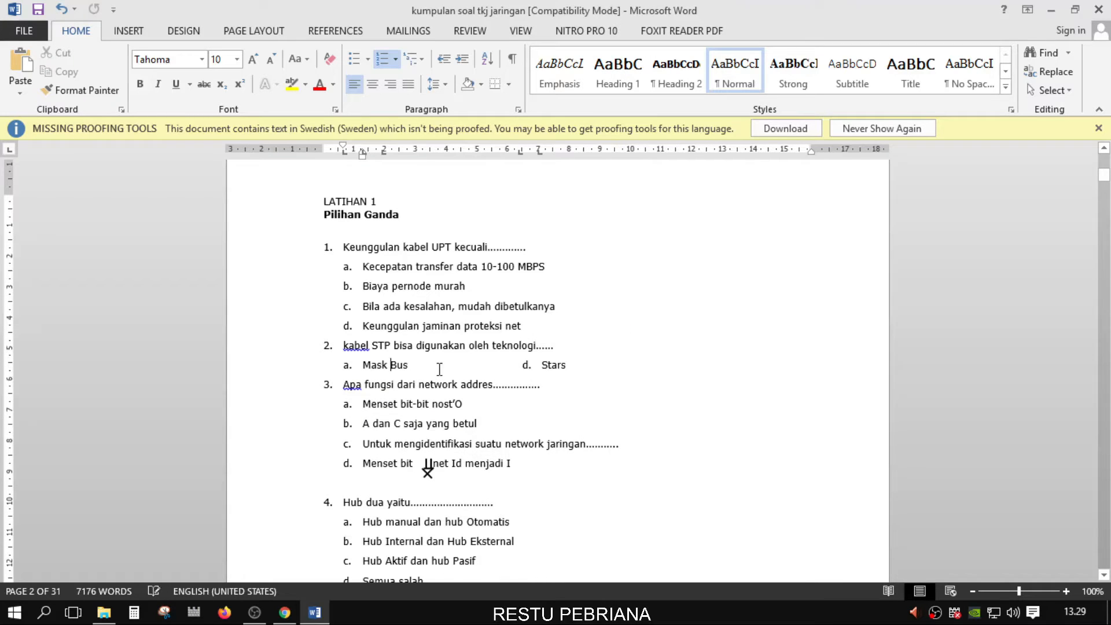
key("ctrl+z")
key("ctrl+s")
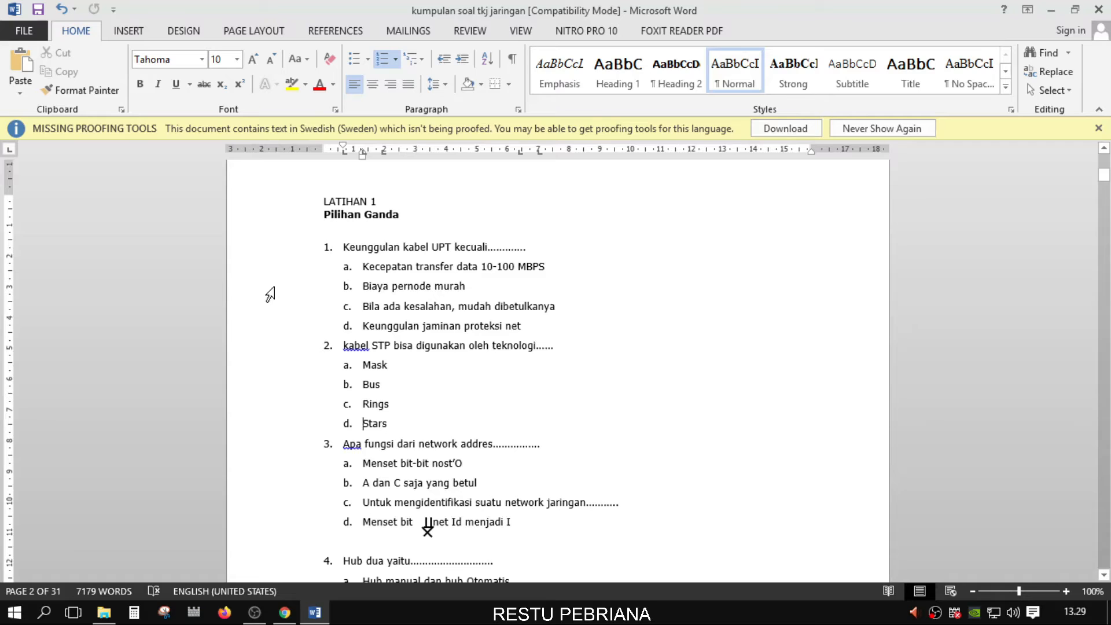
Select question 2's question line in the document and switch to the quiz form
left_click_drag(251, 248, 264, 524)
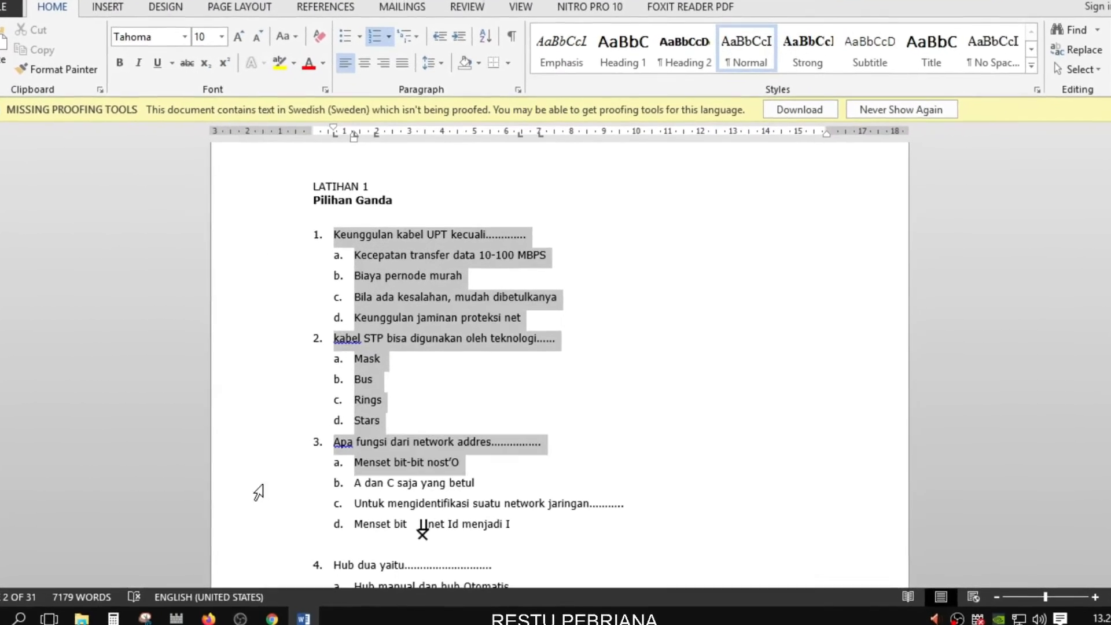
left_click(583, 281)
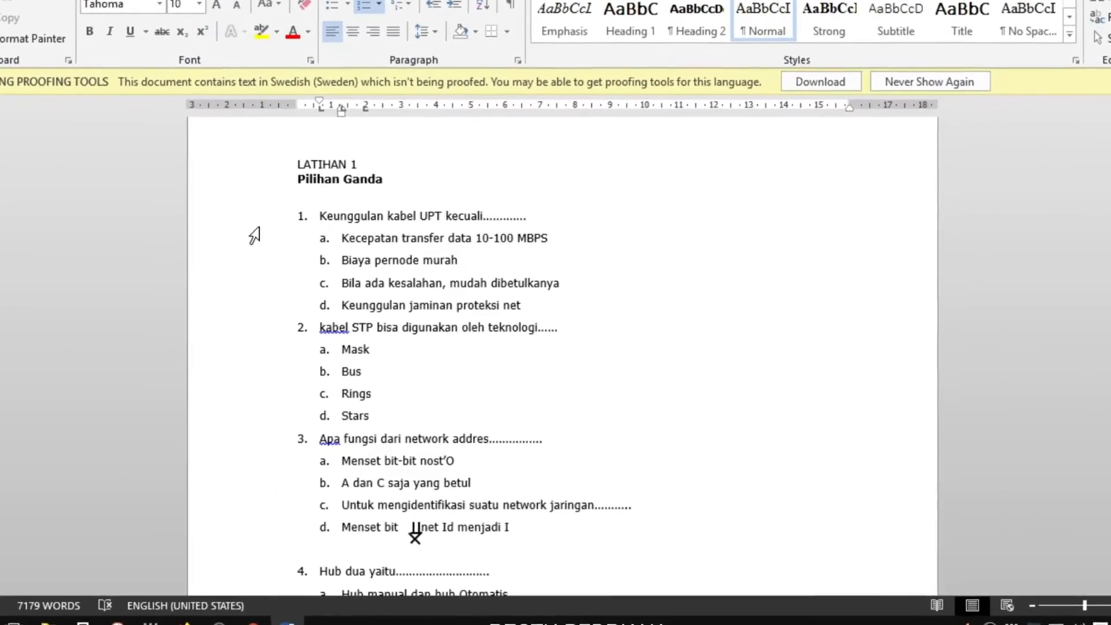
left_click_drag(230, 226, 210, 509)
left_click(804, 239)
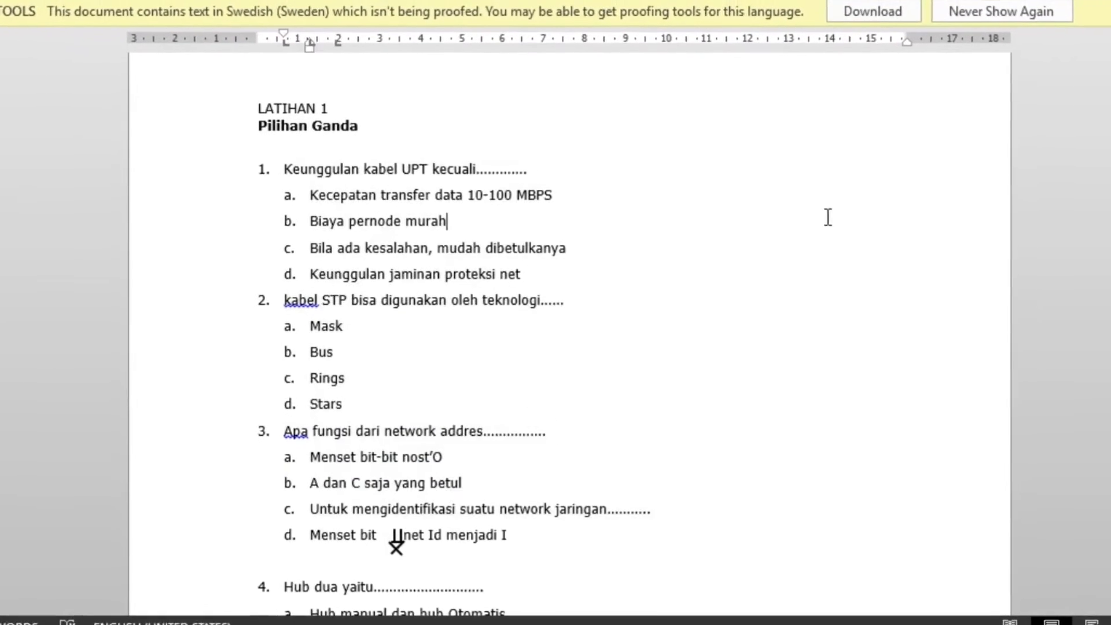
left_click_drag(174, 171, 141, 540)
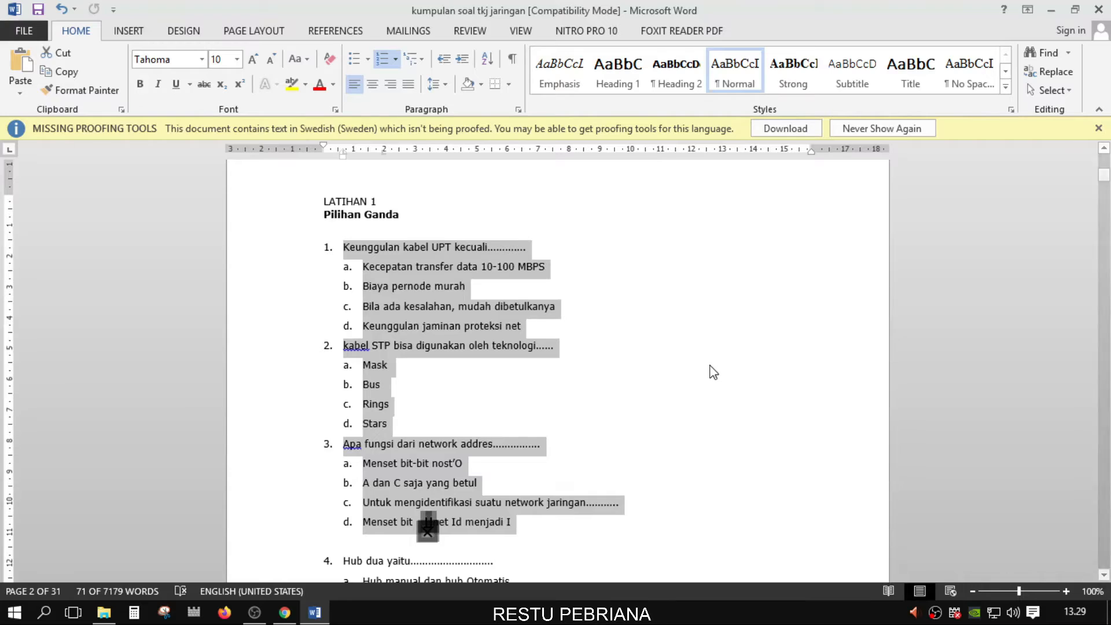
left_click(591, 358)
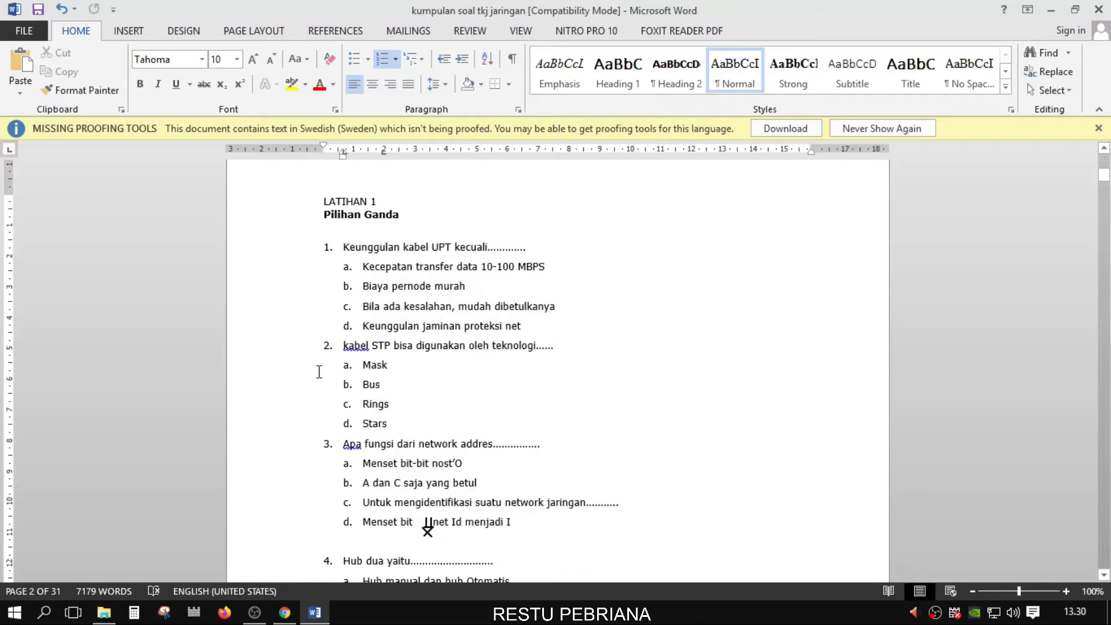
left_click(246, 350)
left_click(509, 384)
left_click(241, 350)
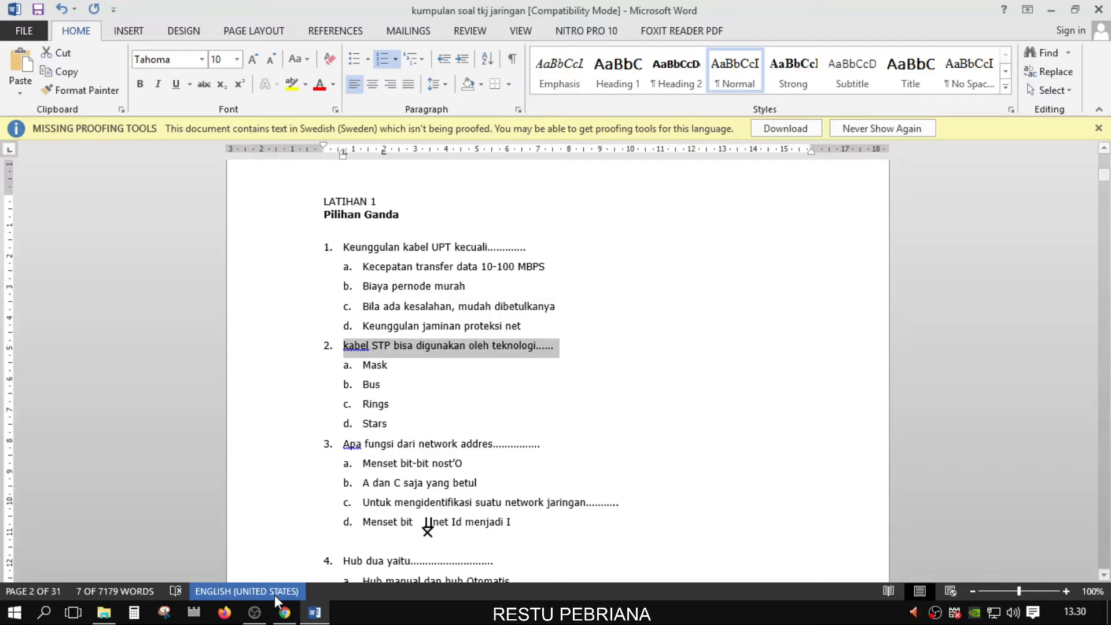
left_click(284, 611)
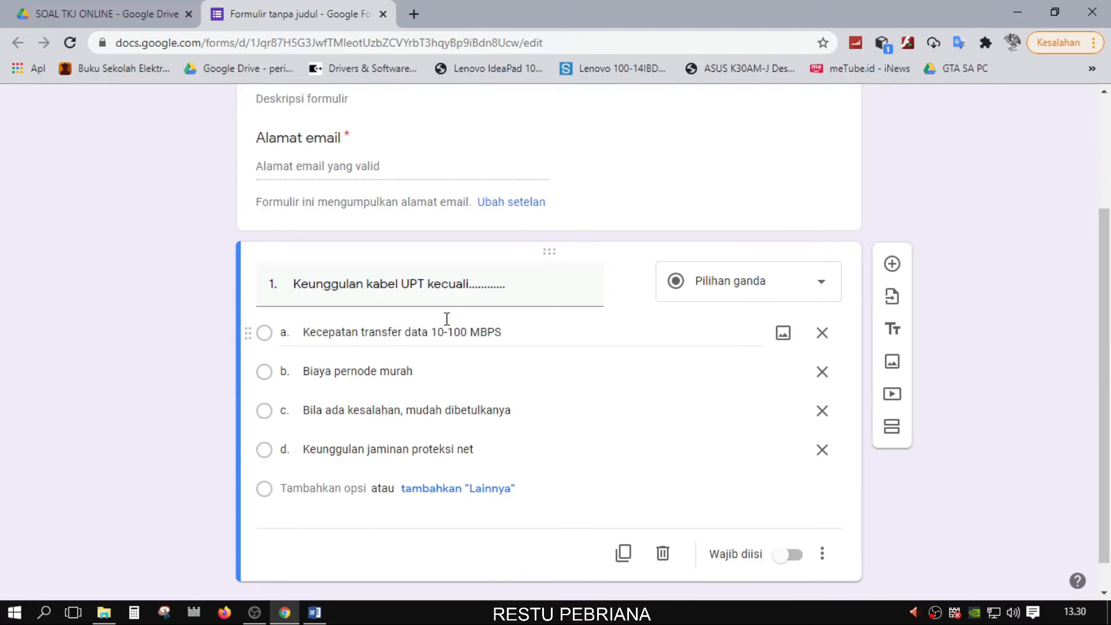
Add a new question titled '2. kabel STP bisa digunakan oleh teknologi......' and return to Word
scroll(556, 471, "down", 1)
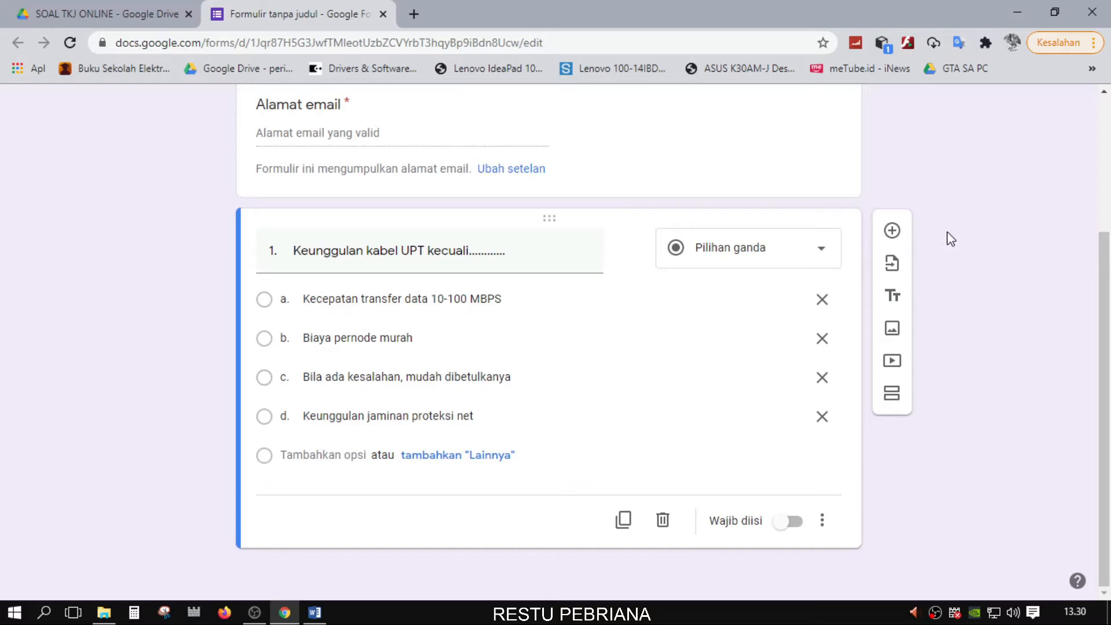
left_click(893, 232)
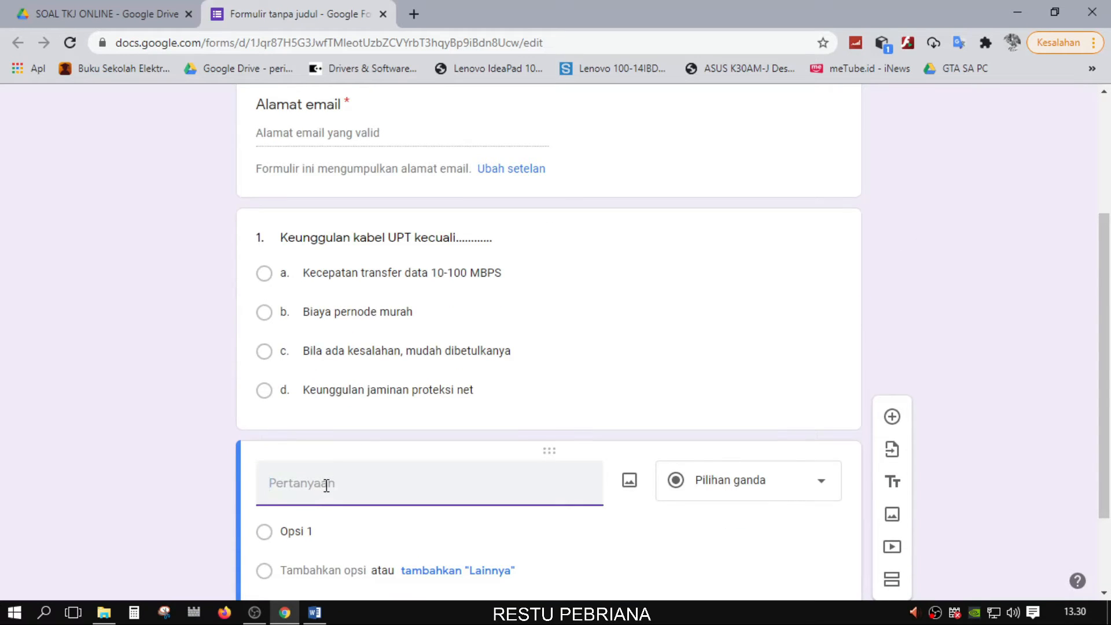
type("2.\tkabel STP bisa digunakan oleh teknologi......")
scroll(451, 486, "down", 3)
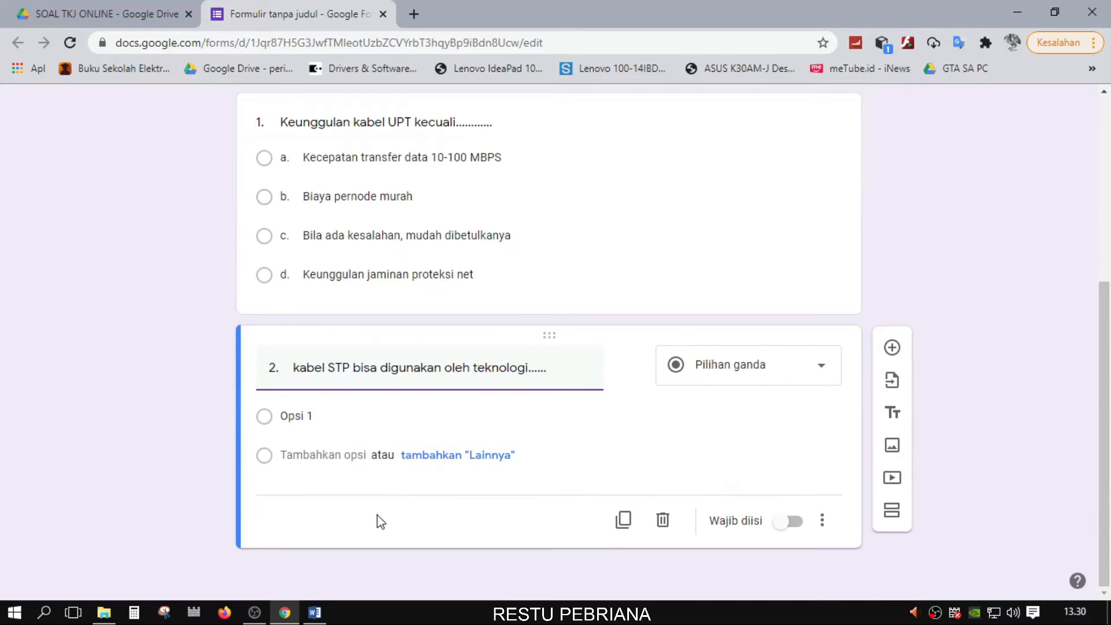
left_click(314, 612)
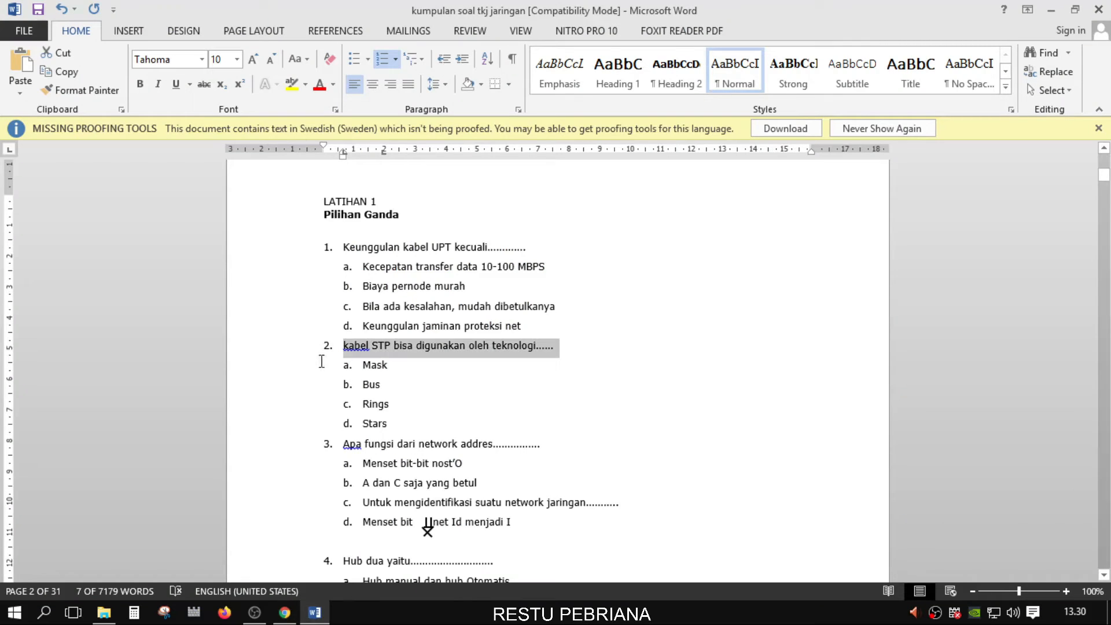
Select question 2's answers Mask, Bus, Rings and Stars, then return to the form
left_click_drag(270, 368, 269, 438)
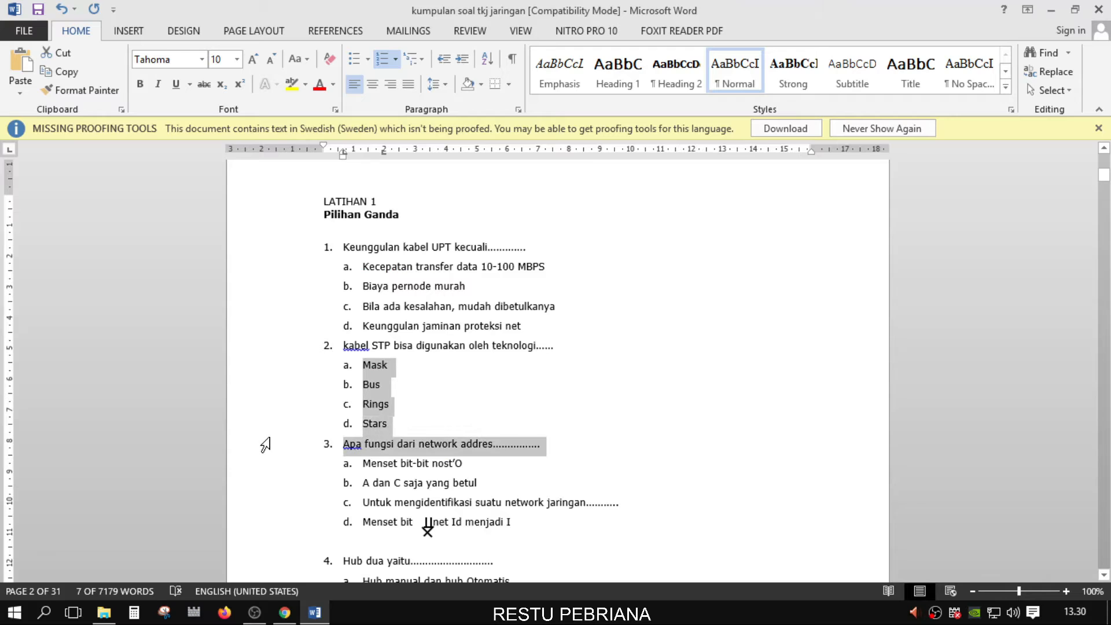
left_click(418, 423)
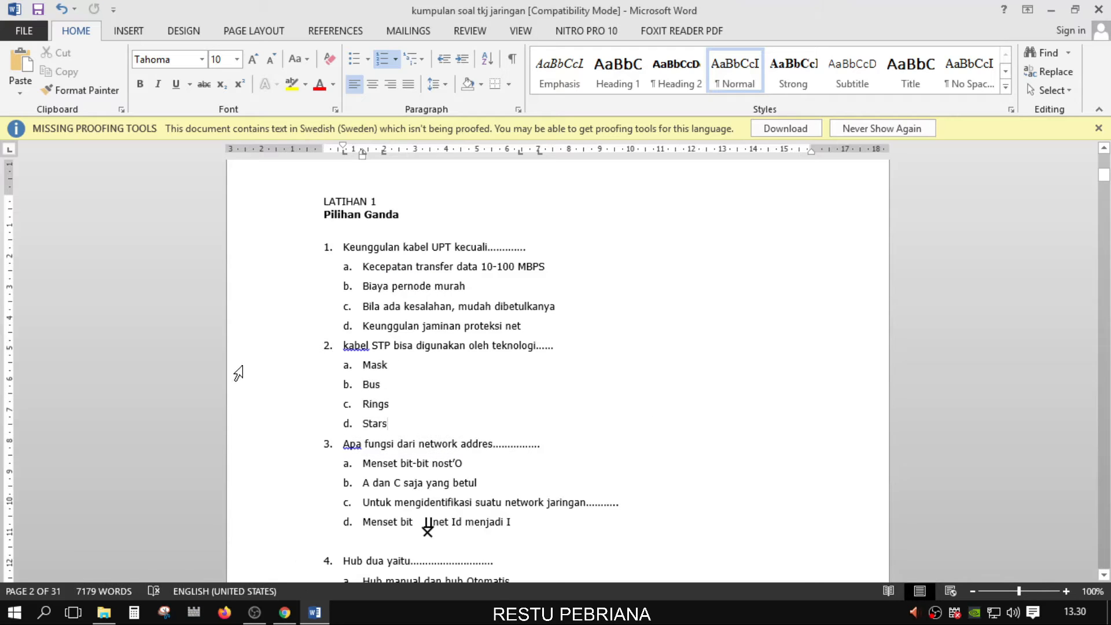
left_click_drag(239, 374, 243, 427)
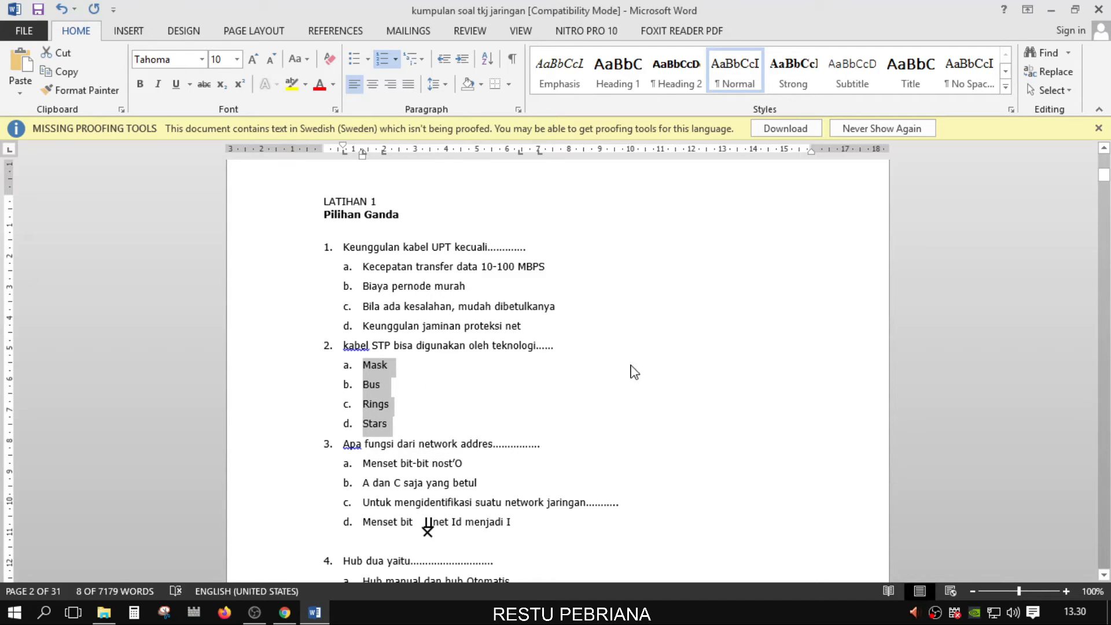
left_click(284, 612)
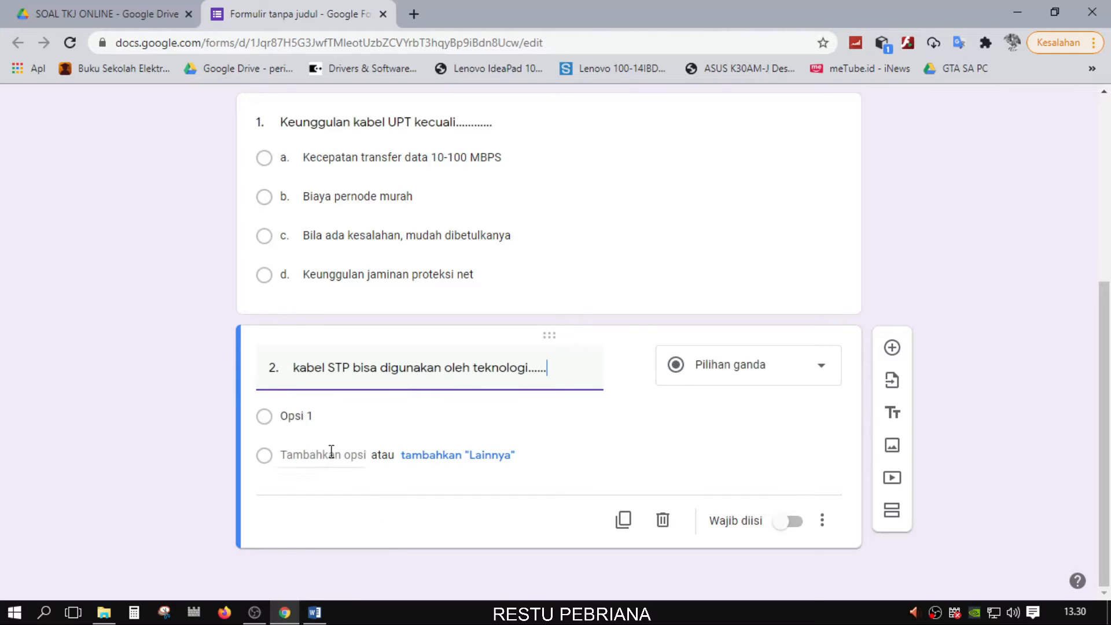
Paste a. Mask, b. Bus, c. Rings, d. Stars over question 2's Opsi 1 and check them
left_click(318, 416)
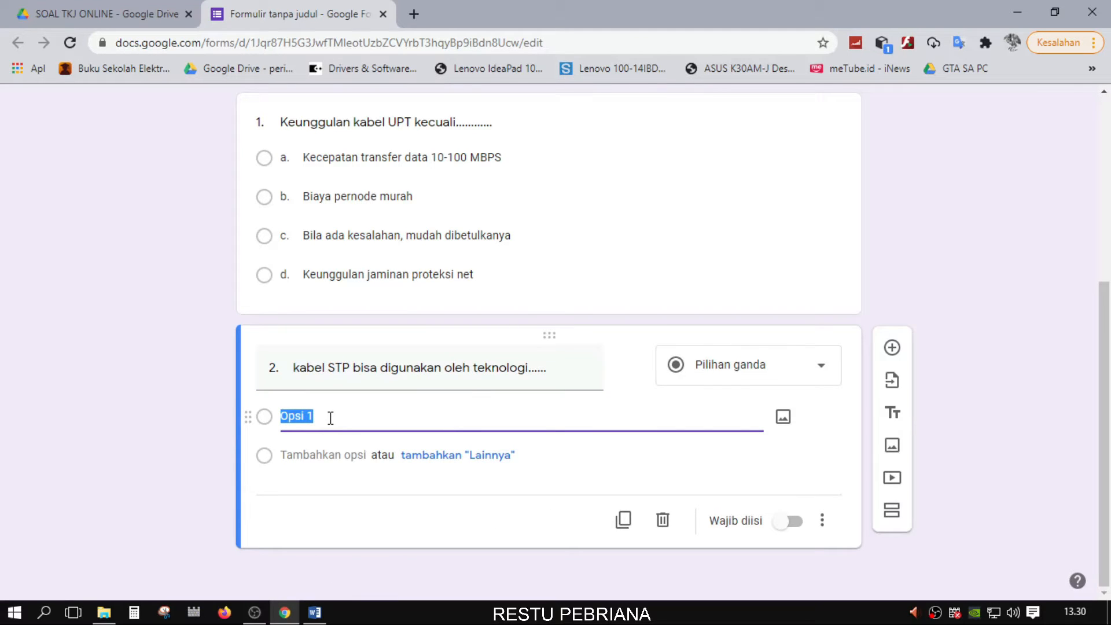
type("a.\tMask b.\tBus c.\tRings d.\tStars")
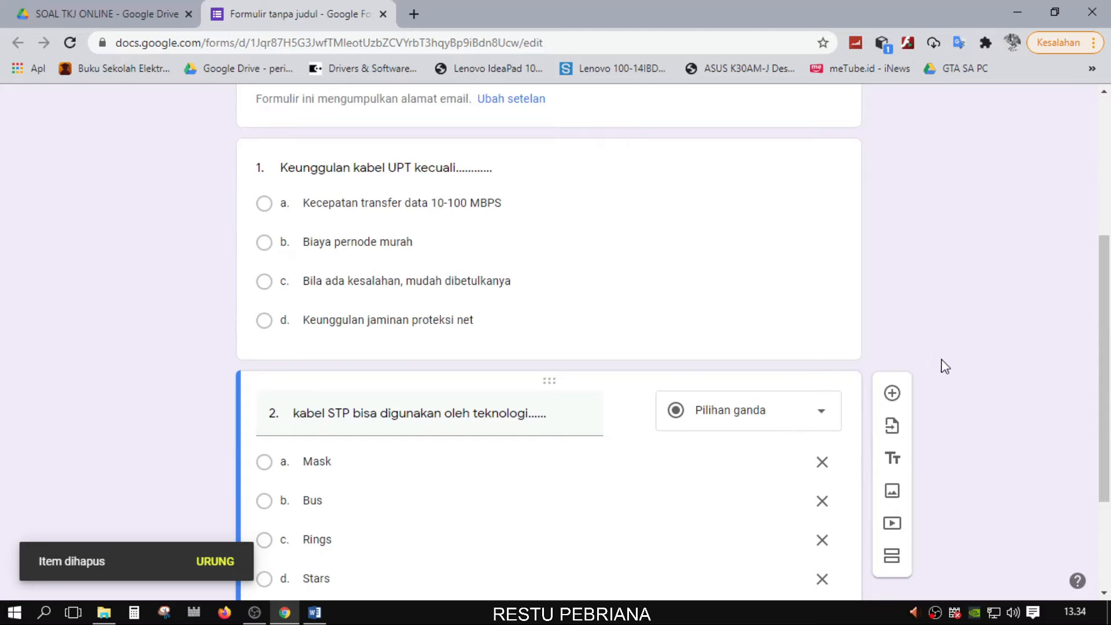
scroll(945, 367, "down", 3)
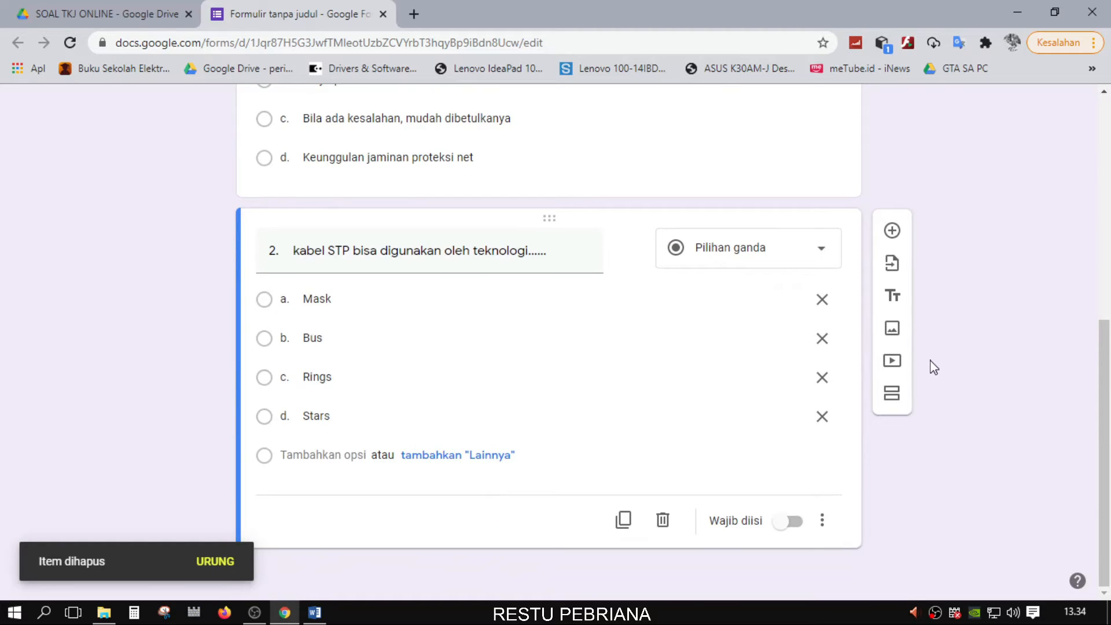
scroll(933, 367, "up", 6)
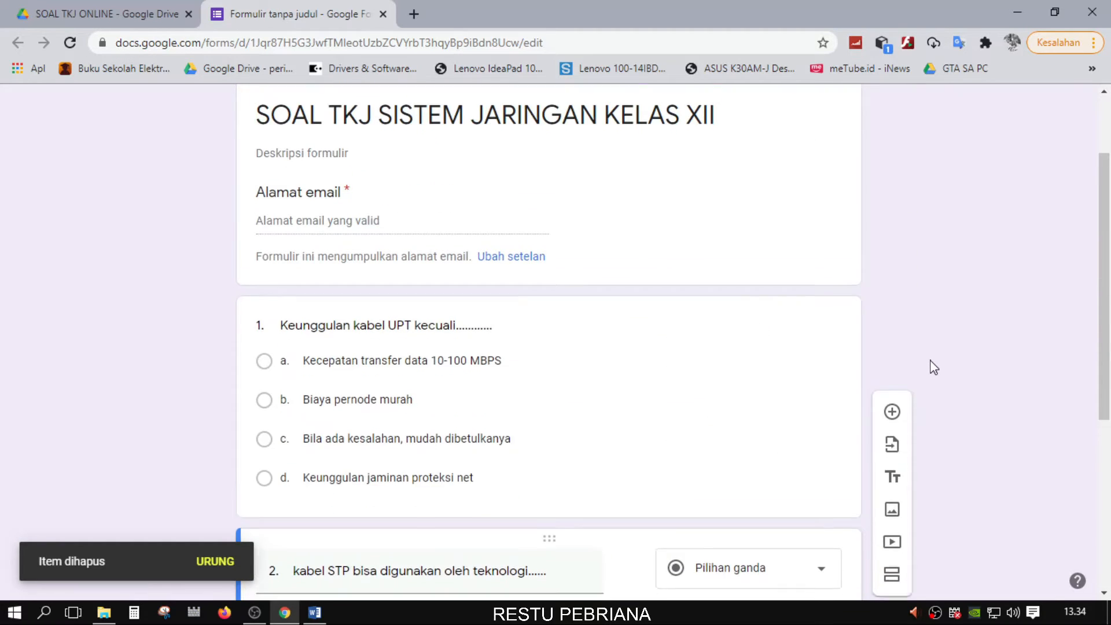
scroll(933, 366, "down", 3)
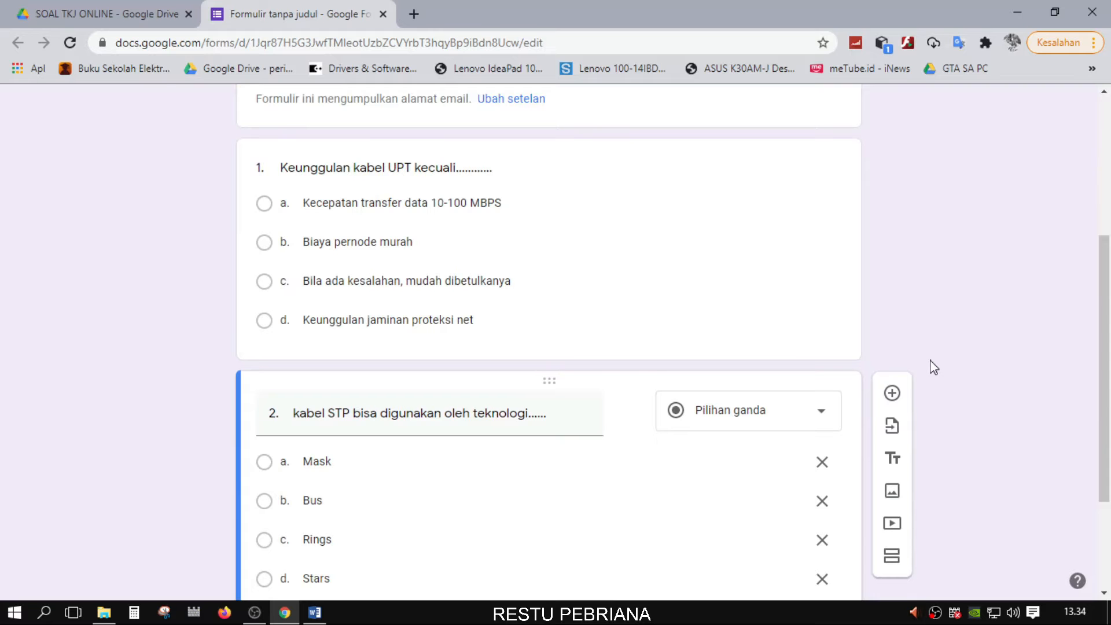
scroll(937, 370, "down", 1)
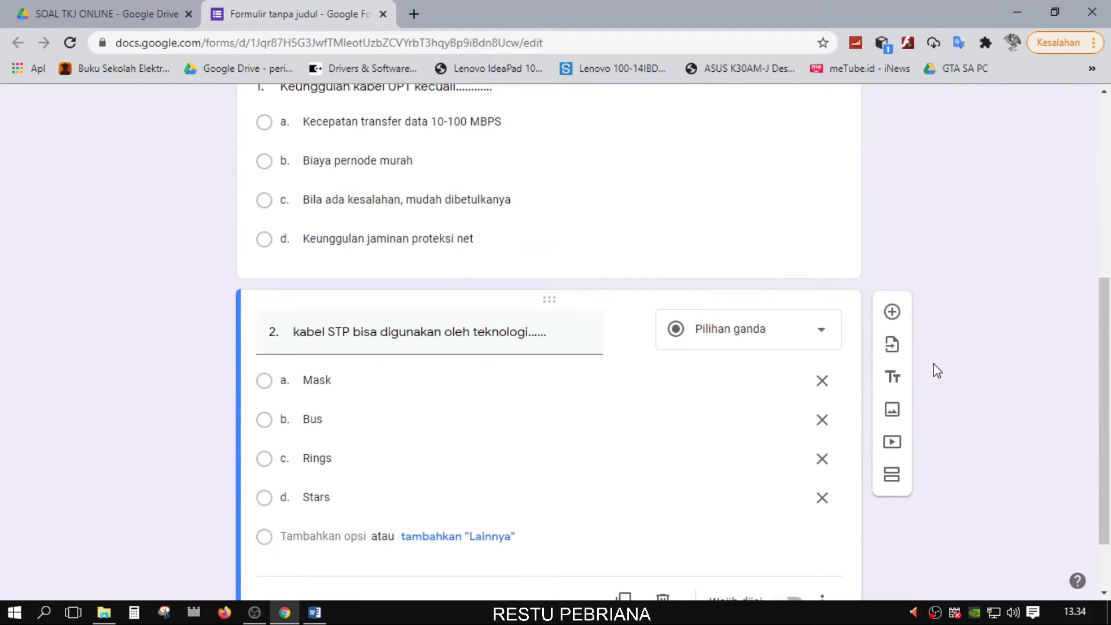
scroll(937, 371, "up", 6)
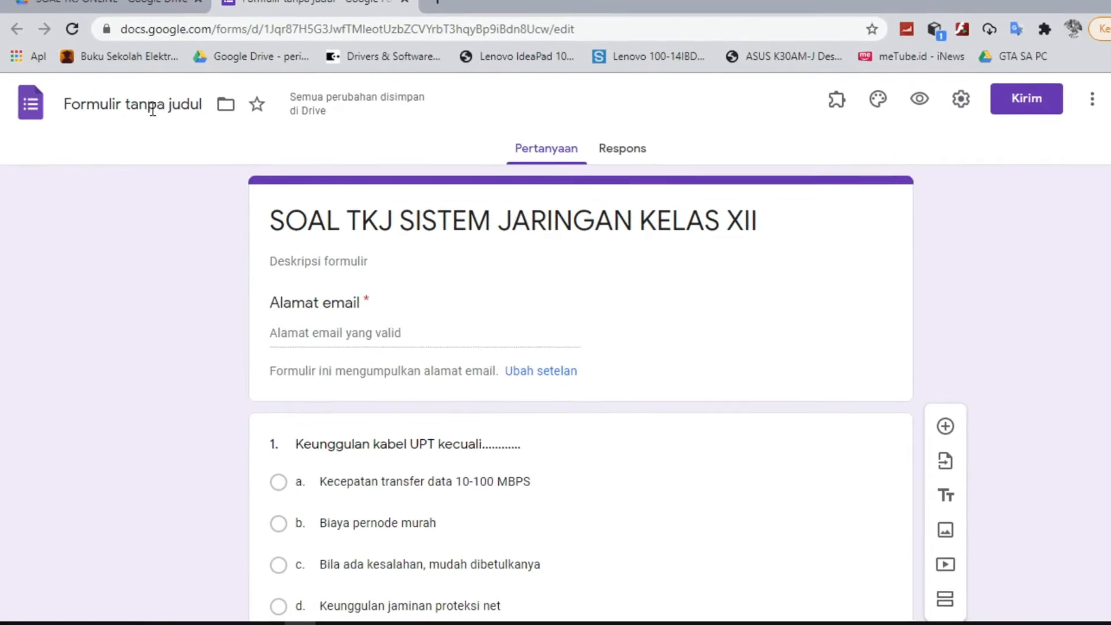
Change the 'Formulir tanpa judul' file title to the form heading 'SOAL TKJ SISTEM JARINGAN KELAS XII'
left_click(148, 103)
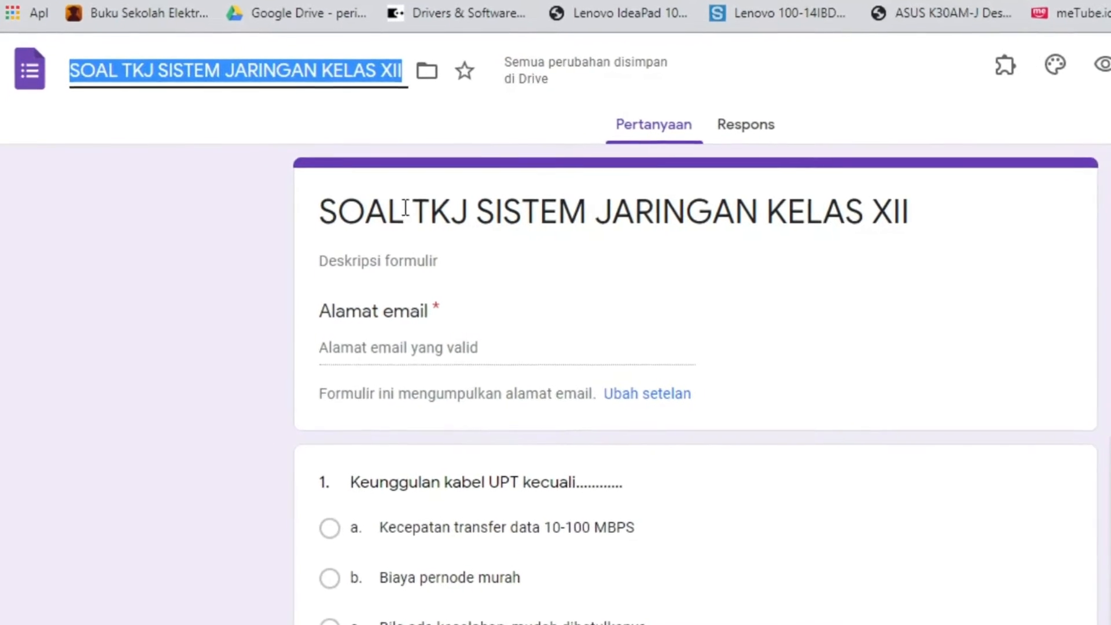
left_click(332, 206)
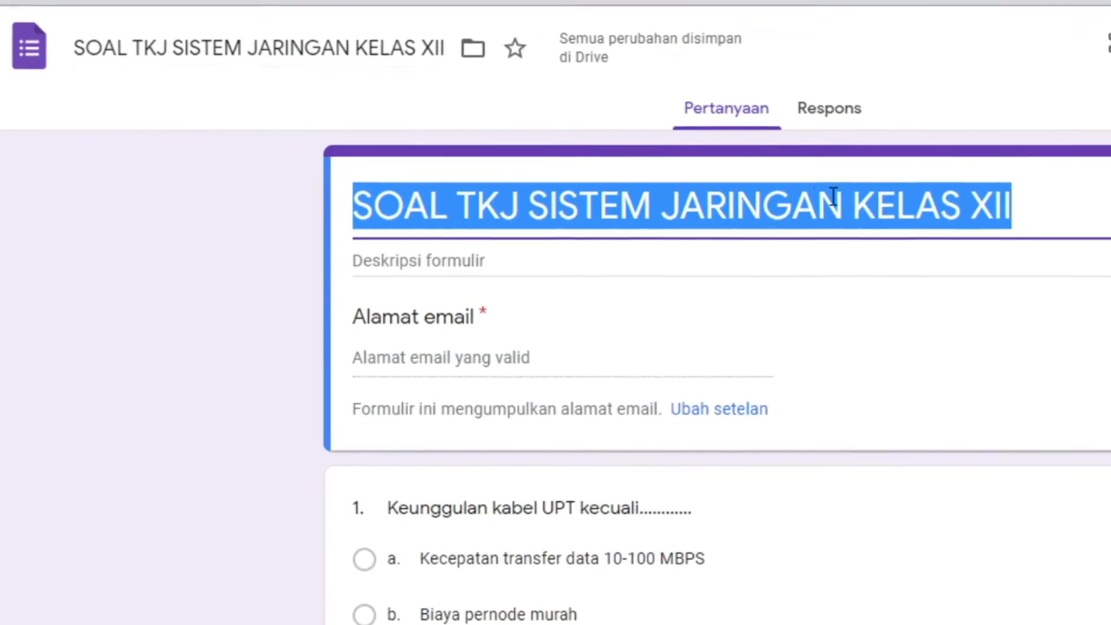
left_click(980, 188)
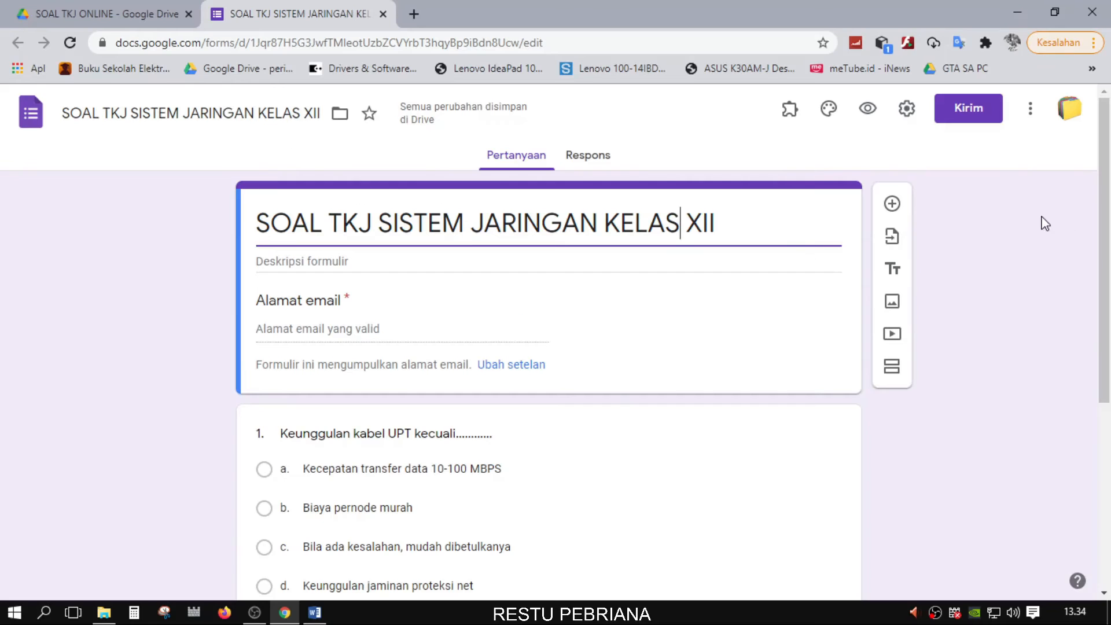
left_click(1039, 285)
scroll(1068, 369, "down", 5)
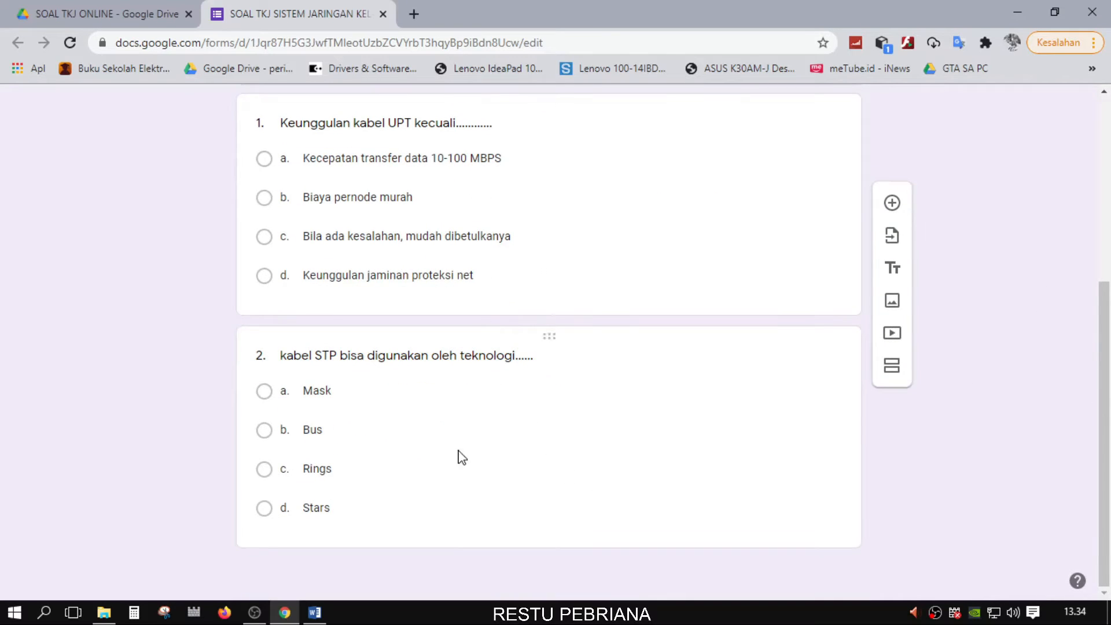
scroll(491, 411, "up", 5)
scroll(509, 367, "down", 5)
scroll(634, 452, "up", 5)
scroll(653, 420, "up", 2)
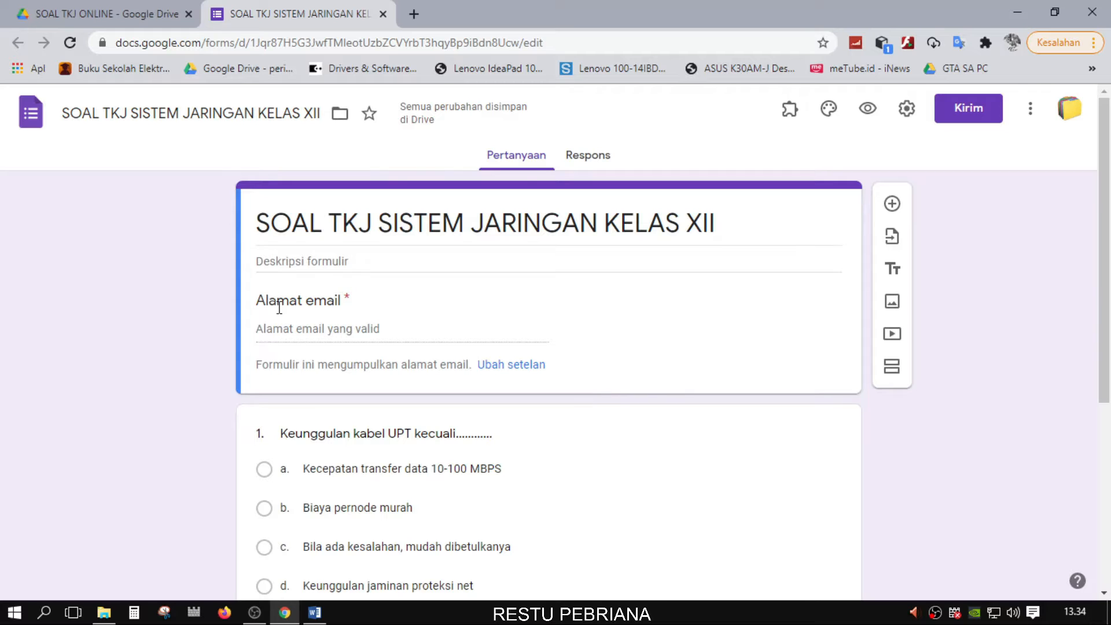
Untick 'Kumpulkan alamat email' in the settings and save, removing the email question
left_click(521, 365)
left_click(337, 234)
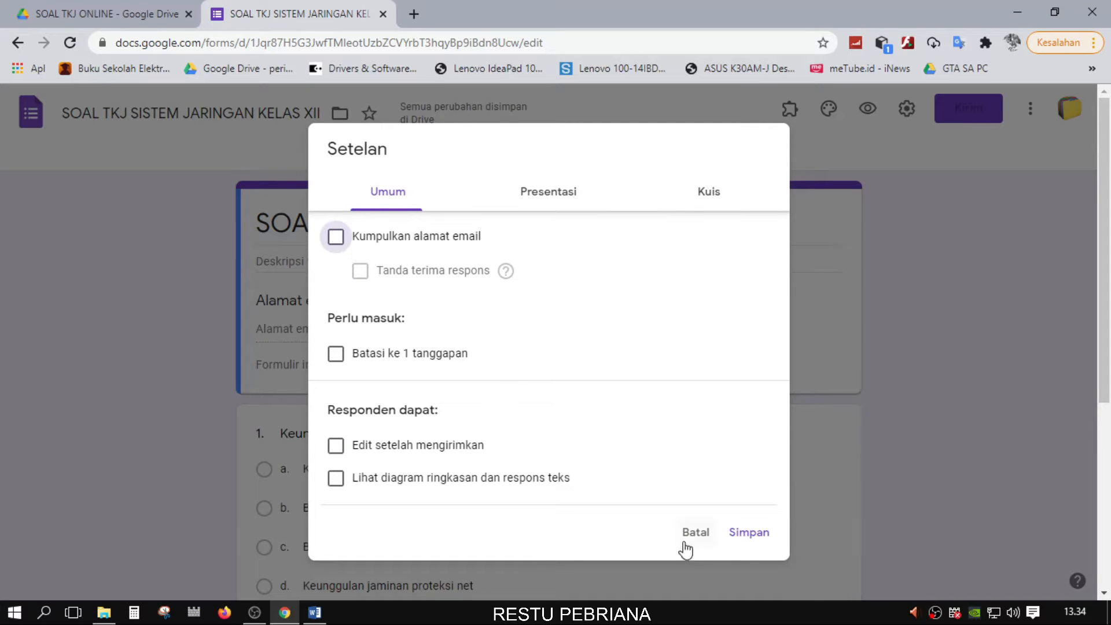
left_click(739, 532)
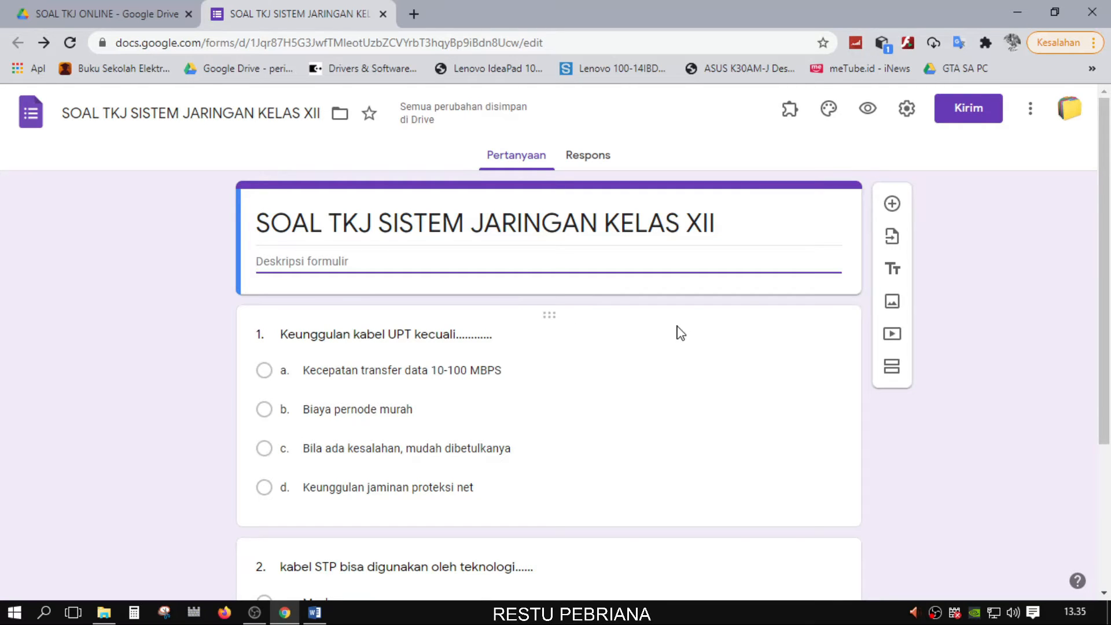
scroll(991, 347, "down", 2)
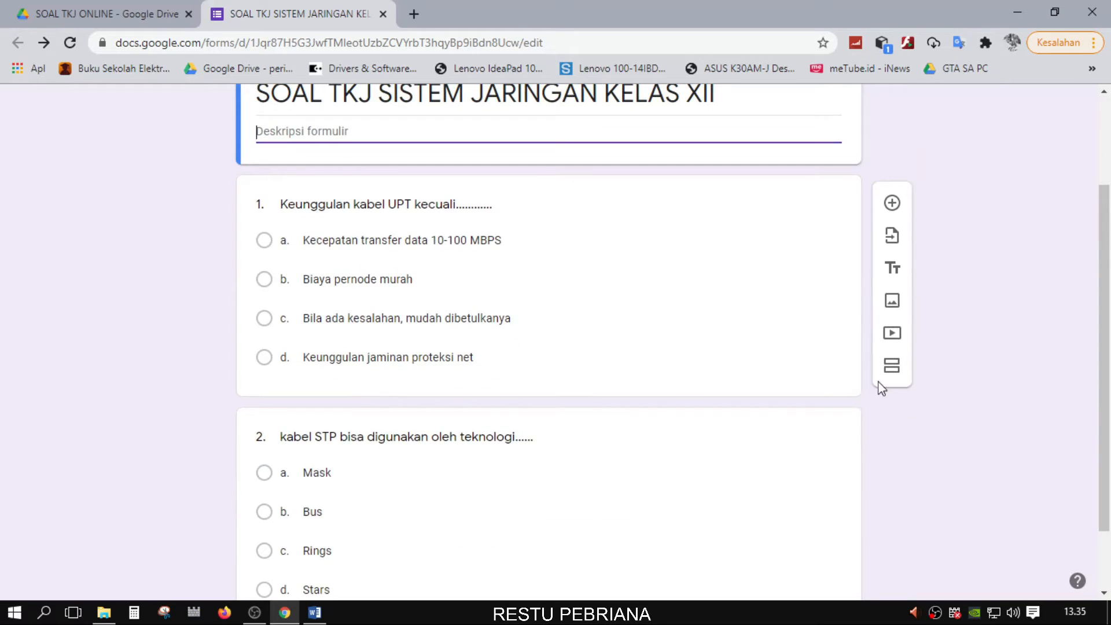
scroll(883, 385, "up", 2)
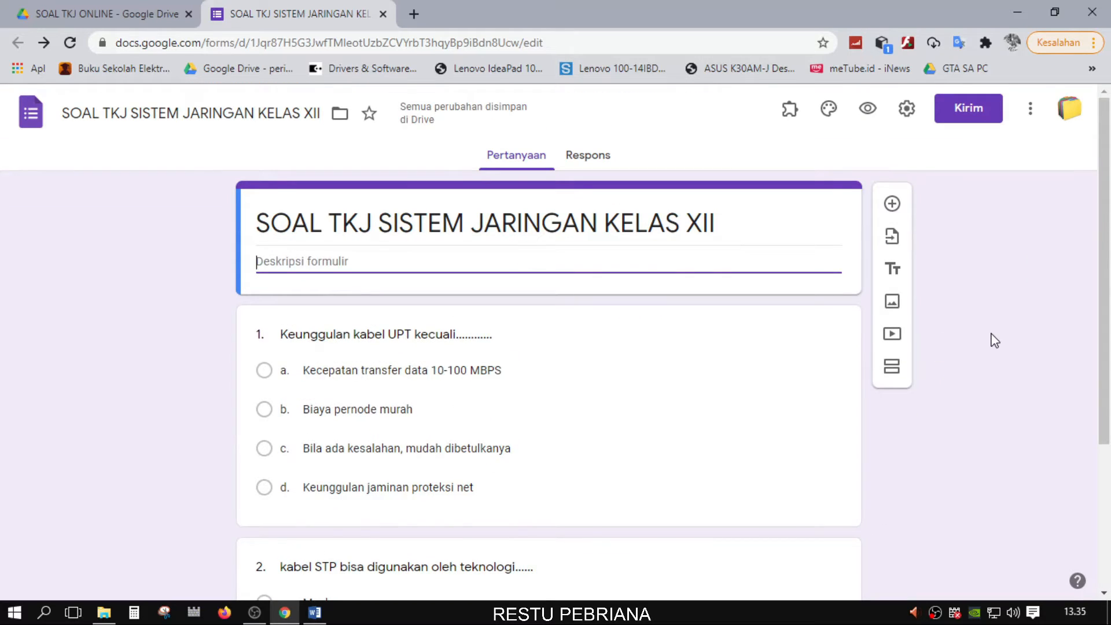
In Settings' Presentasi tab, untick 'Tampilkan link untuk menyerahkan tanggapan lain'
left_click(908, 115)
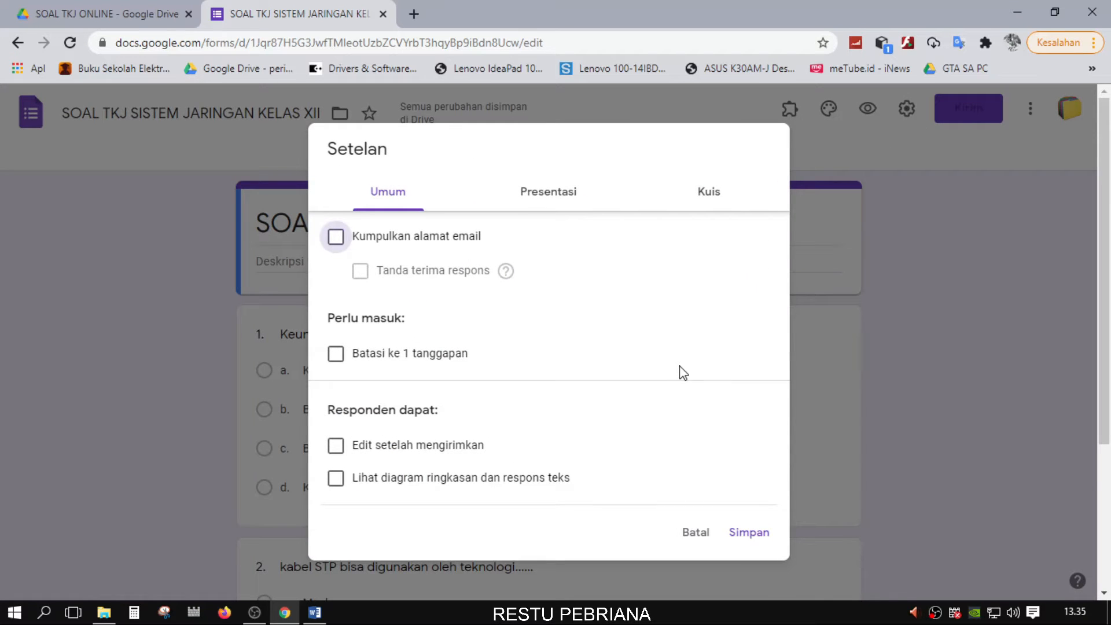
left_click(569, 203)
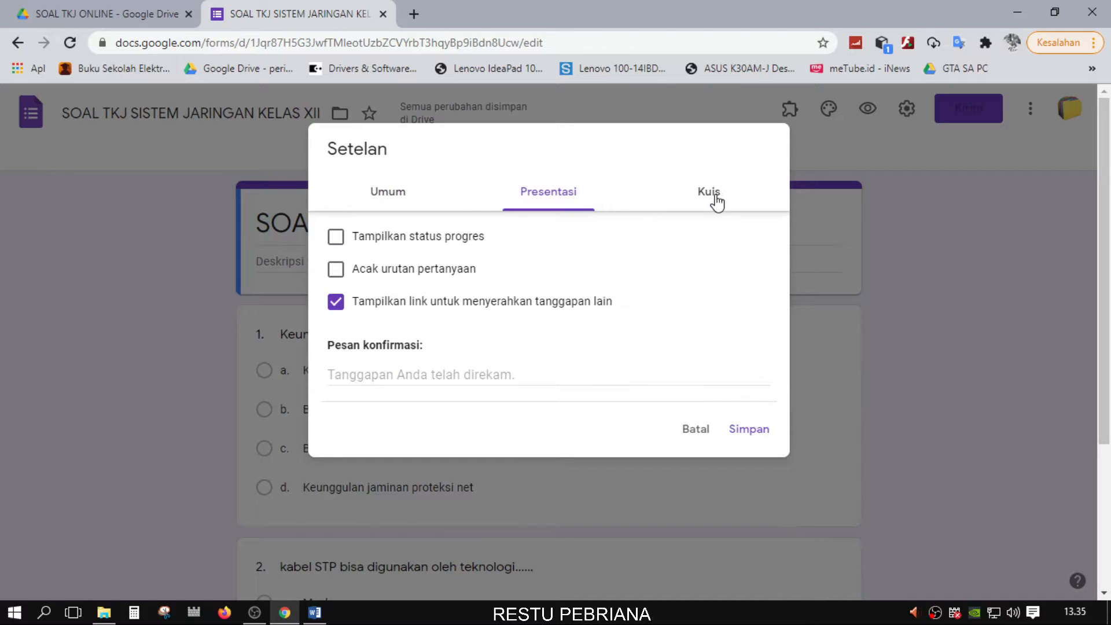
left_click(717, 199)
left_click(550, 195)
left_click(688, 195)
left_click(565, 190)
left_click(336, 301)
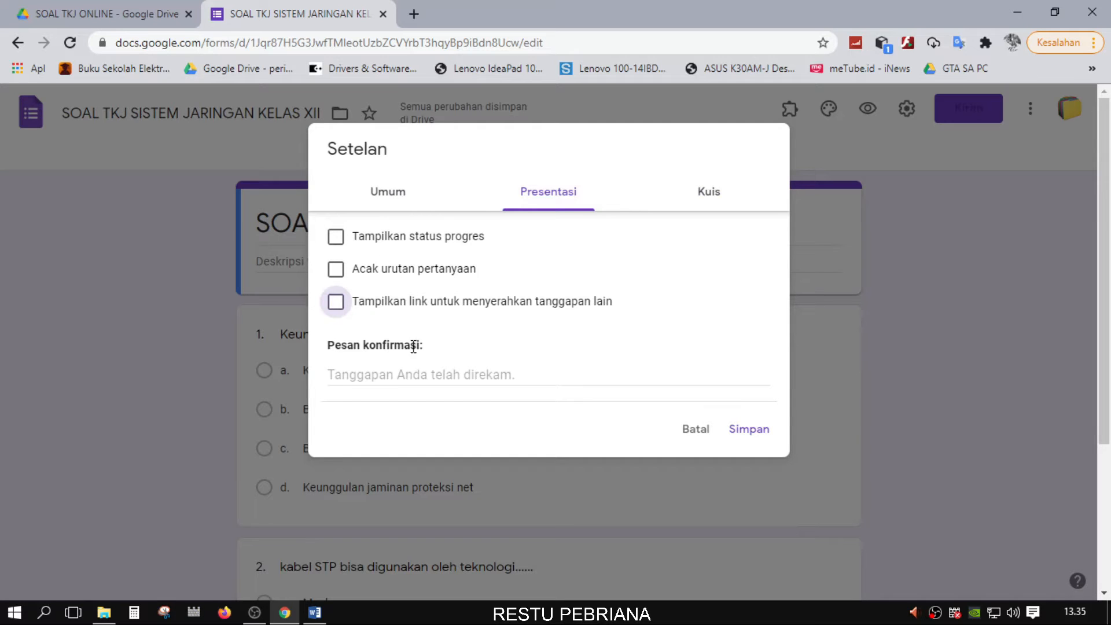
Try the progress bar and question-shuffle options, leaving both turned off
left_click(333, 241)
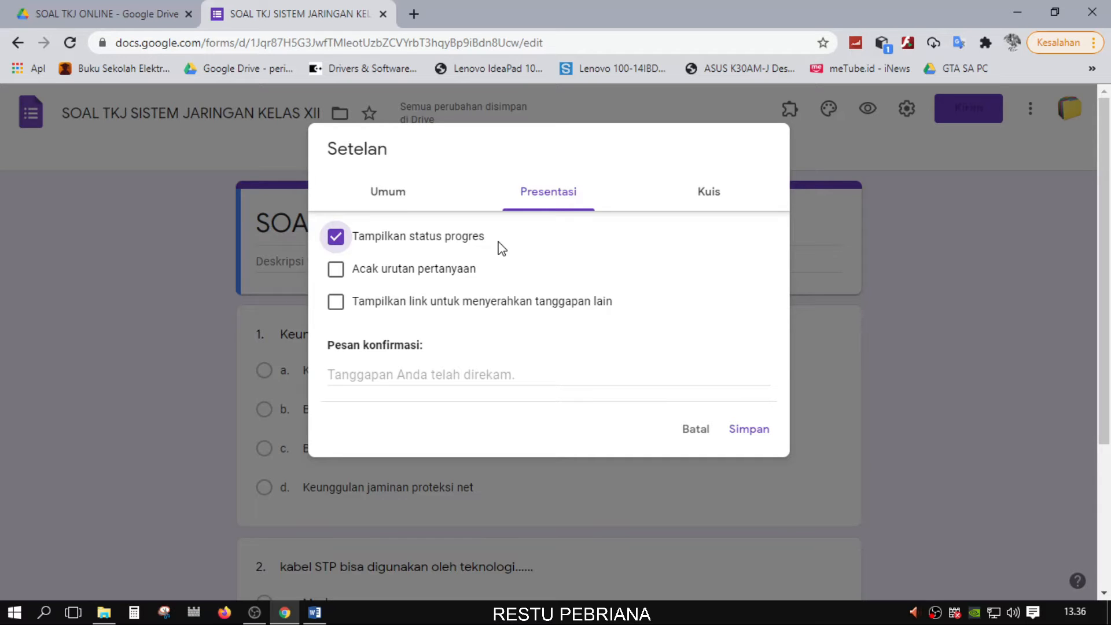
left_click(341, 245)
left_click(335, 272)
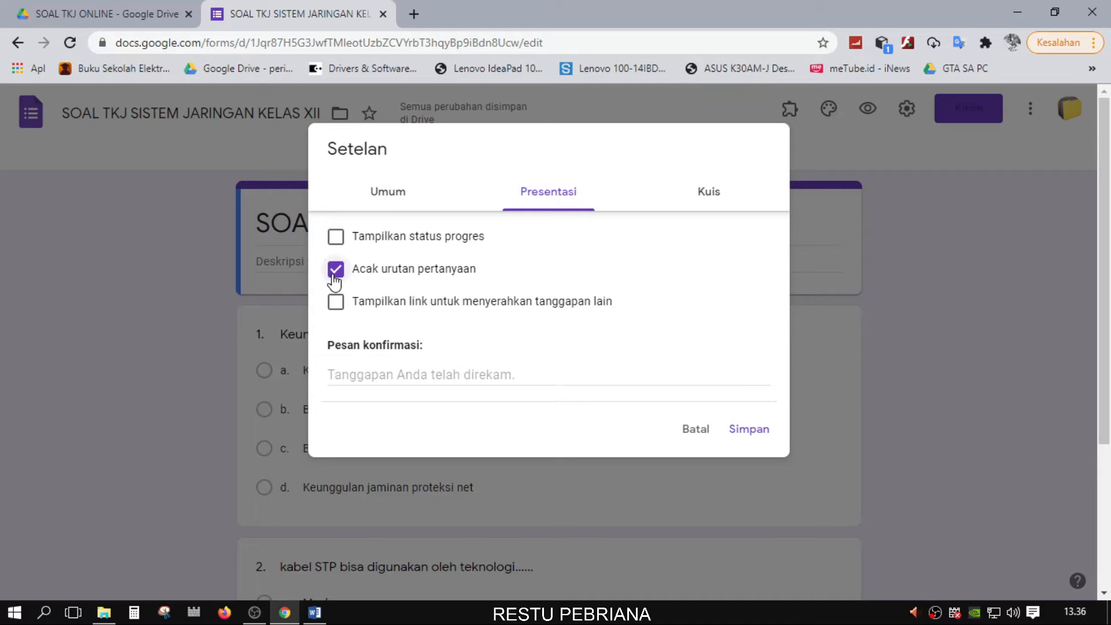
left_click(335, 270)
left_click(336, 271)
left_click(335, 271)
left_click(400, 374)
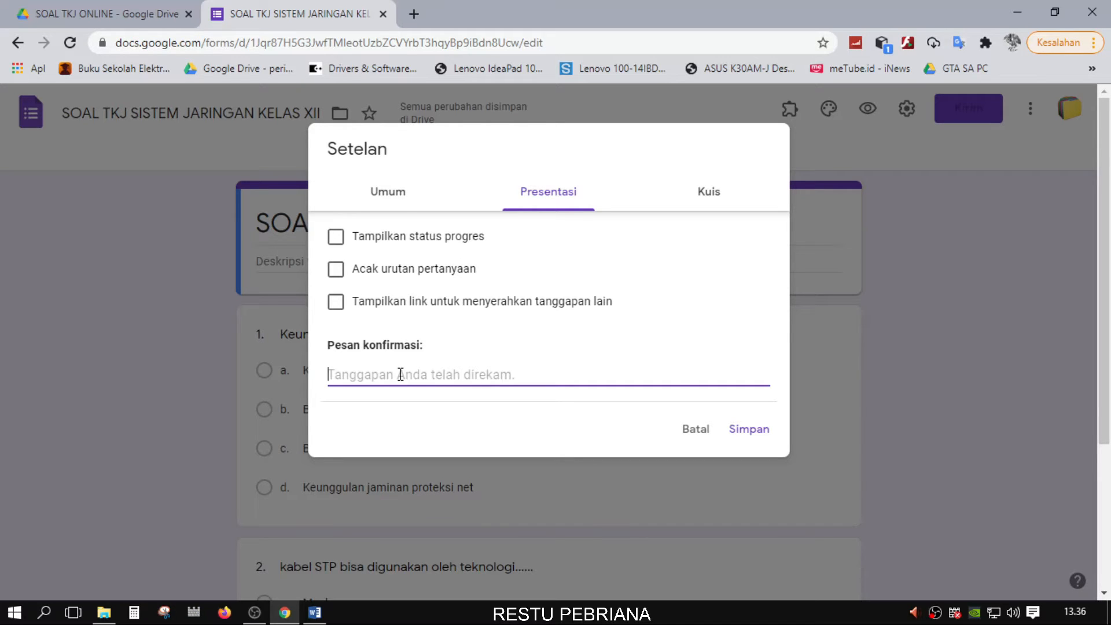
Write the confirmation message 'TERIMA KASIH SUDAH MENGERJAKAN SOAL, JAWABAN ANDA TELAH KAMI TERIMA.'
type("TERIMA ")
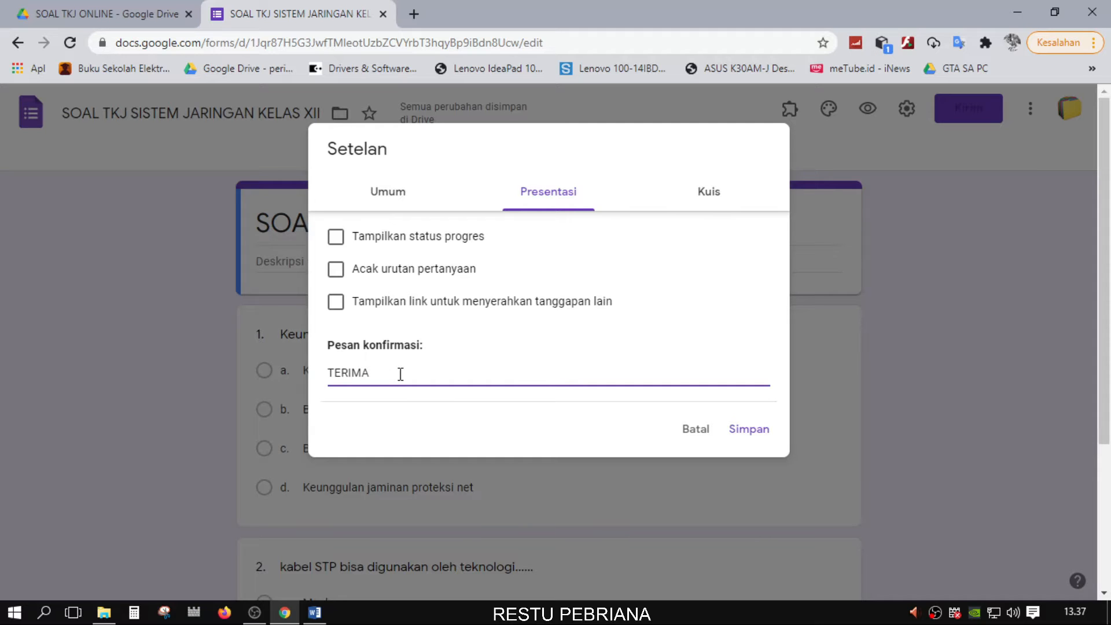
type("KASIH ATAS")
key("BackSpace")
key("BackSpace")
key("BackSpace")
key("BackSpace")
key("BackSpace")
type("SUDAH MENGERJAKAN SOAL")
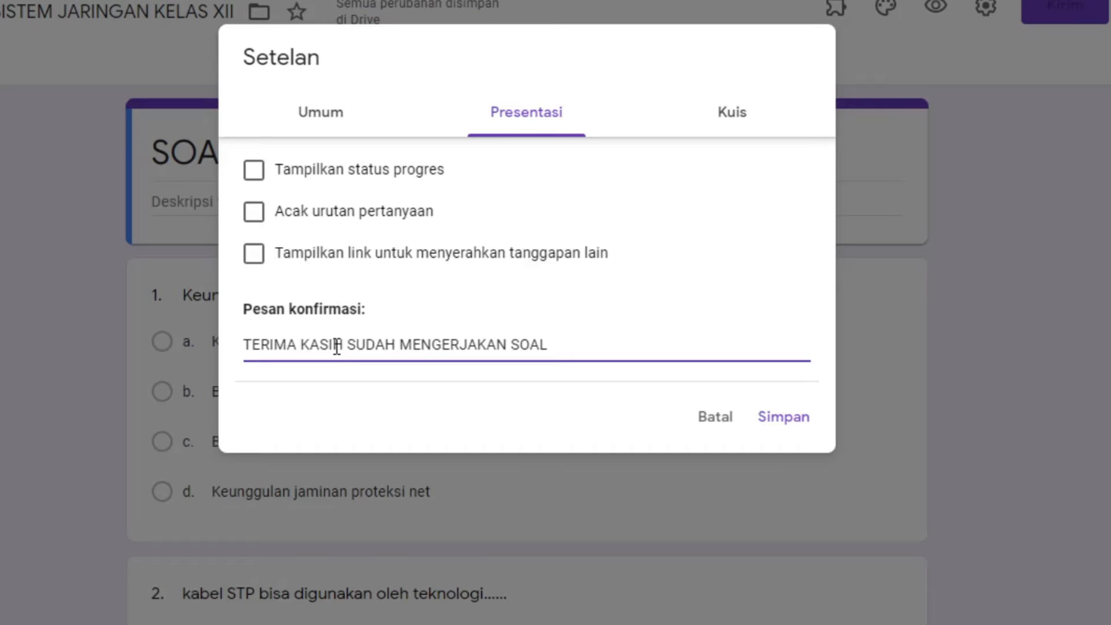
left_click_drag(593, 342, 209, 347)
left_click(565, 347)
left_click_drag(556, 346, 229, 352)
left_click(580, 350)
left_click_drag(568, 349, 238, 323)
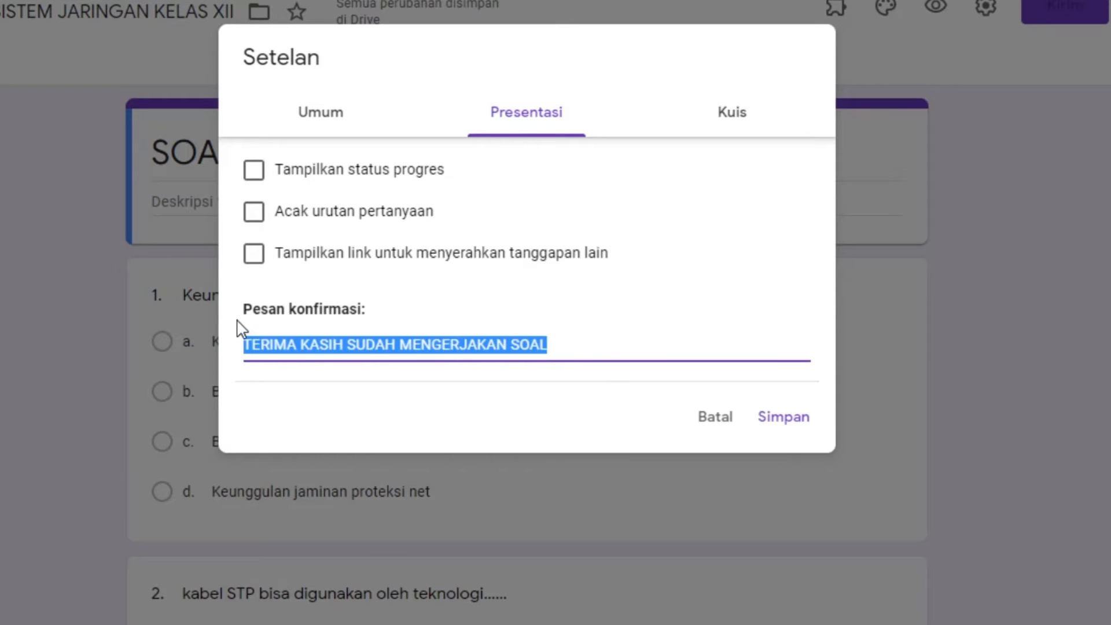
left_click(571, 342)
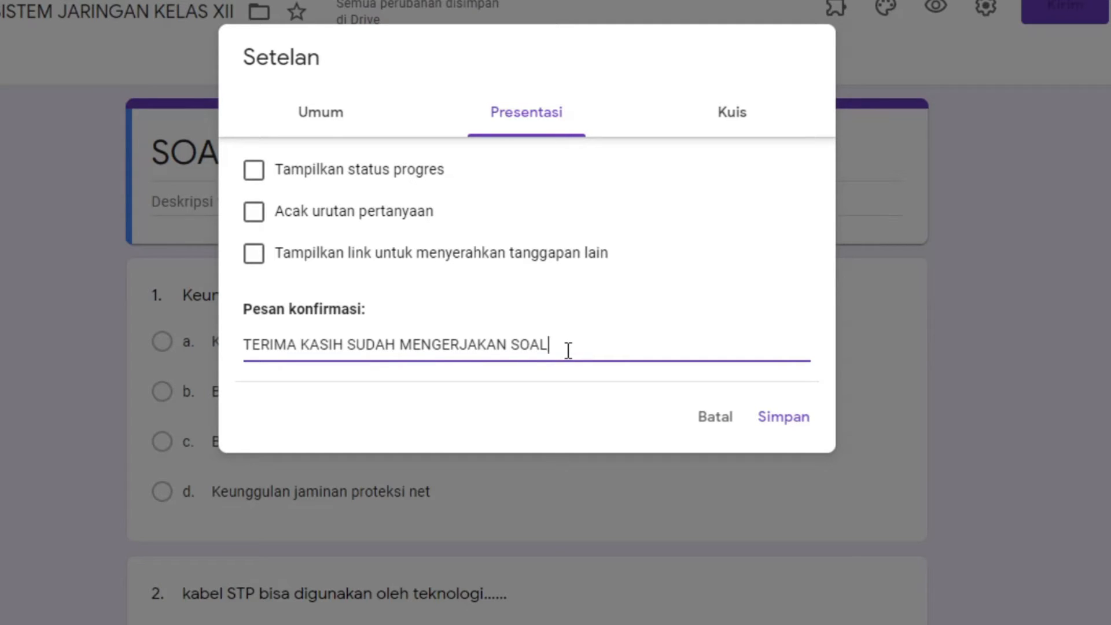
type(", JAWABAN AND")
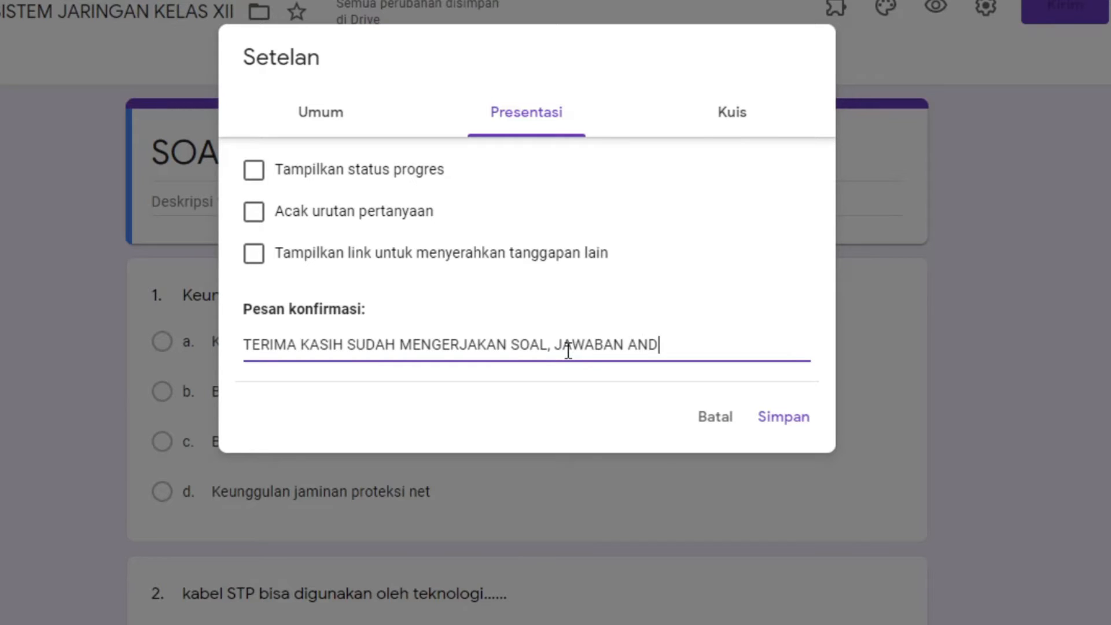
type("A TELAH KAMI TERIMA")
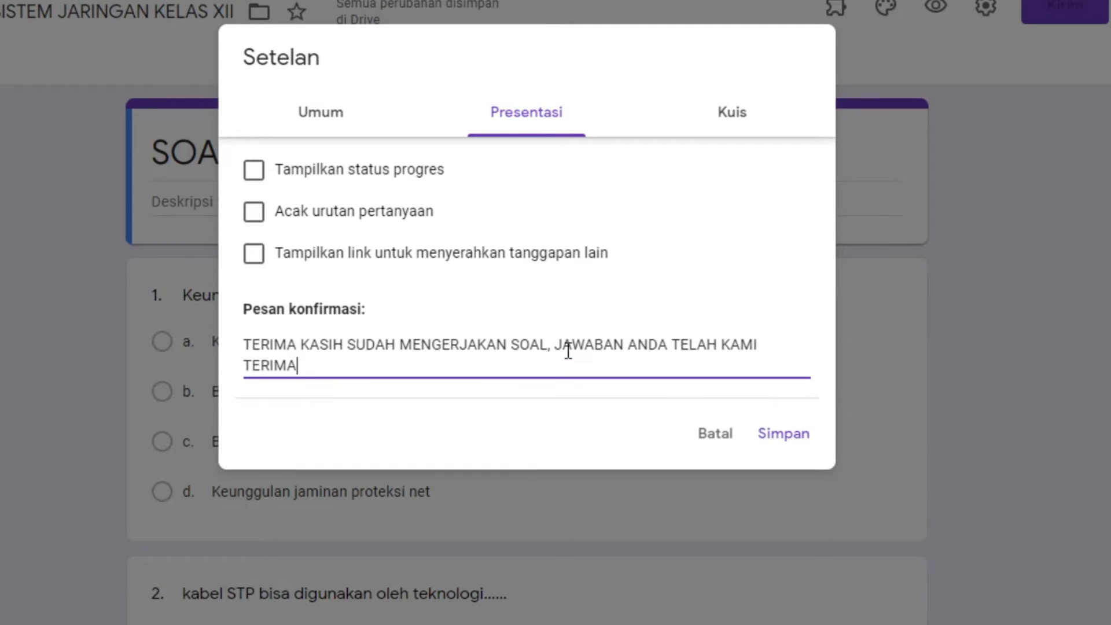
type(".")
On the Kuis tab, switch 'Jadikan ini sebagai kuis' on, leaving quiz mode enabled
left_click(736, 128)
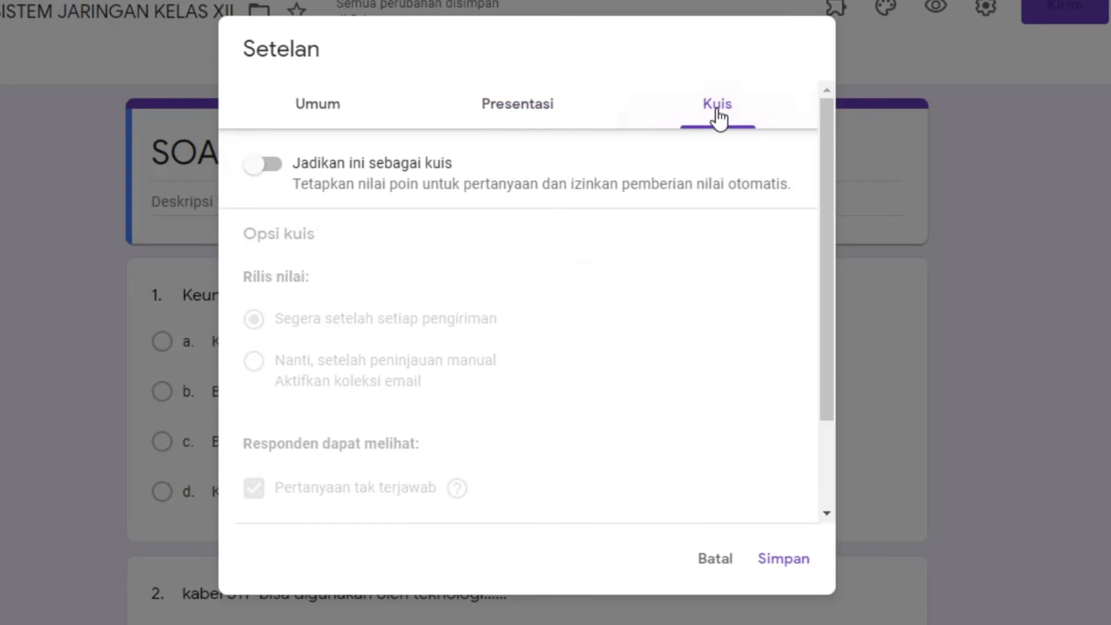
left_click(268, 168)
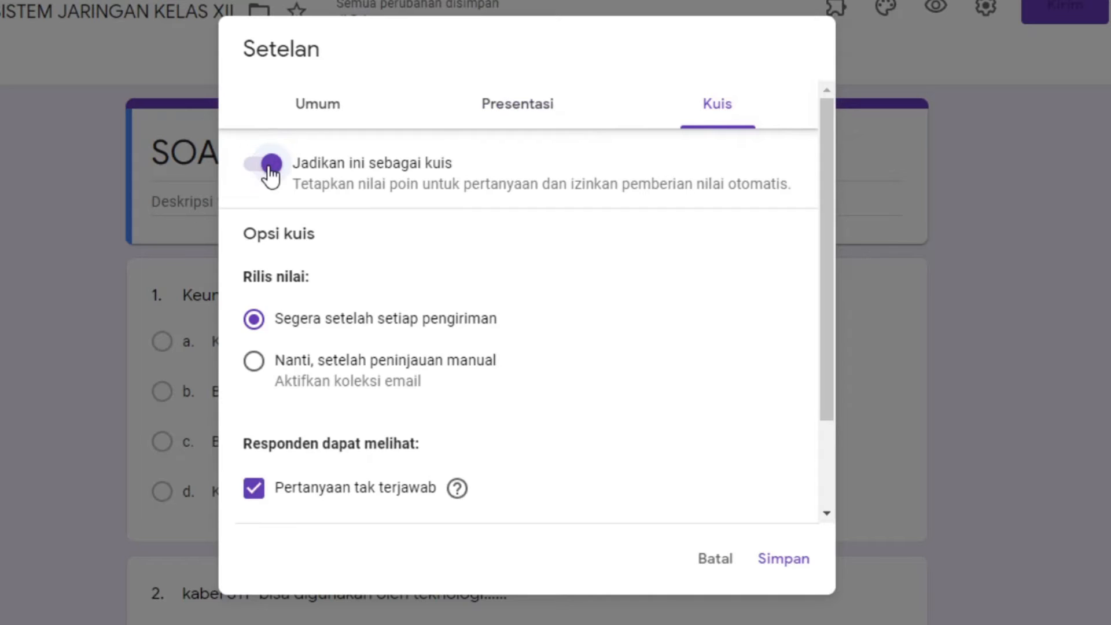
left_click(270, 169)
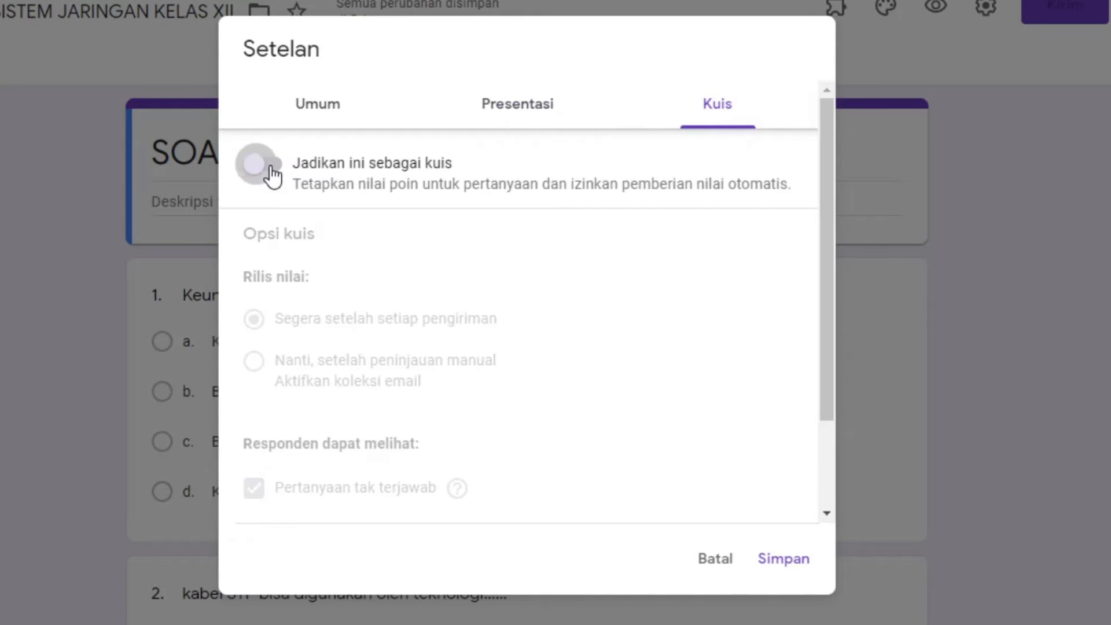
left_click(270, 169)
left_click(271, 169)
left_click(271, 169)
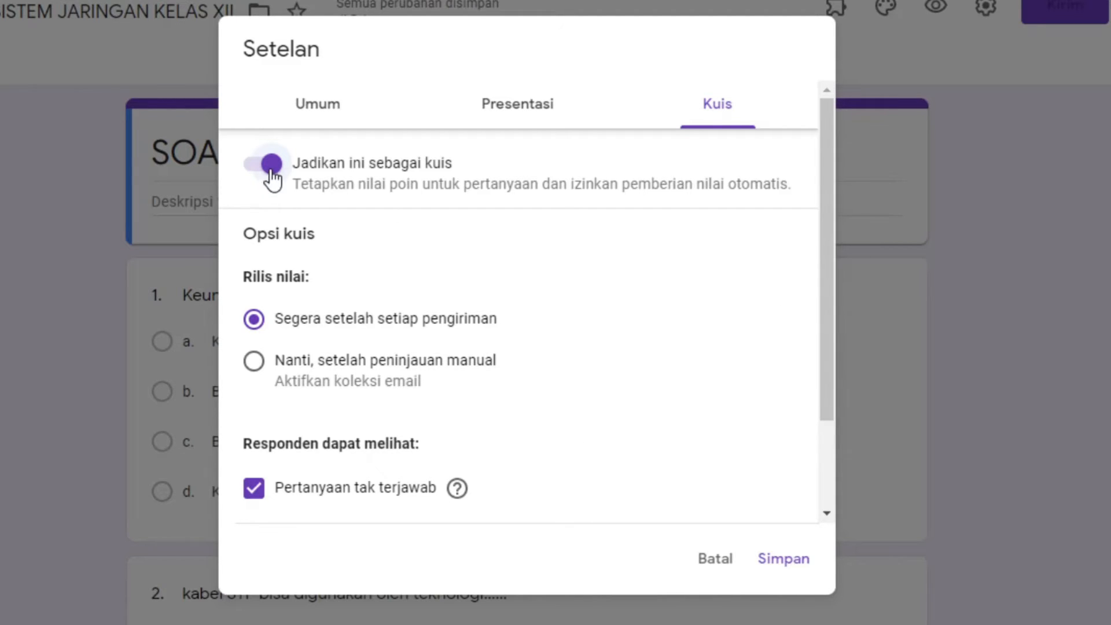
scroll(551, 253, "down", 2)
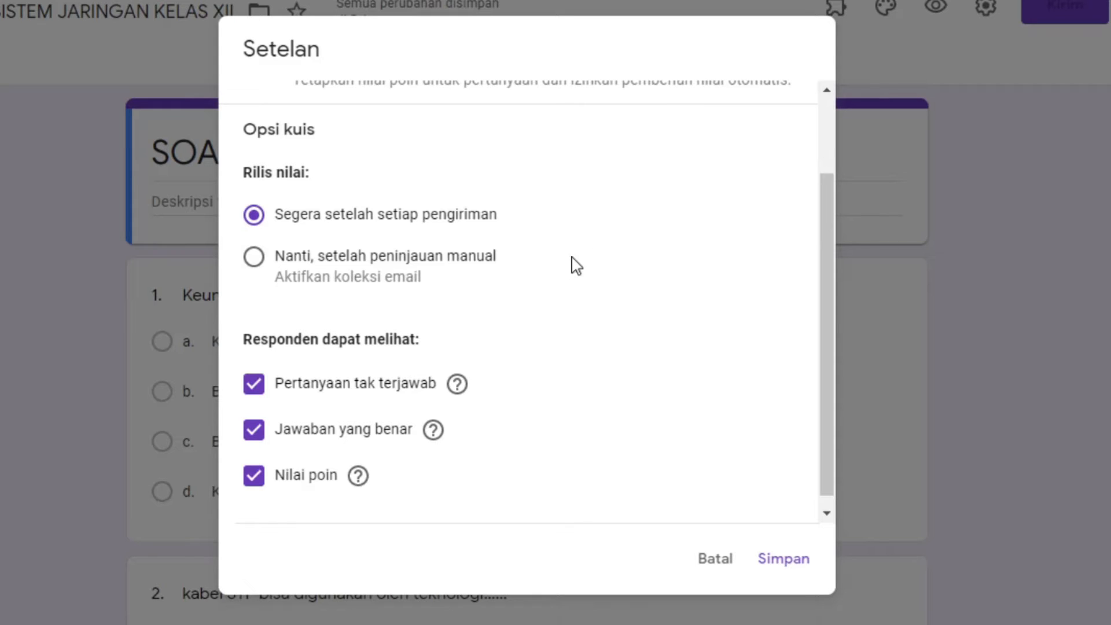
Compare grade release options, keeping release right after each submission ('Segera setelah setiap pengiriman')
left_click(255, 259)
left_click(371, 227)
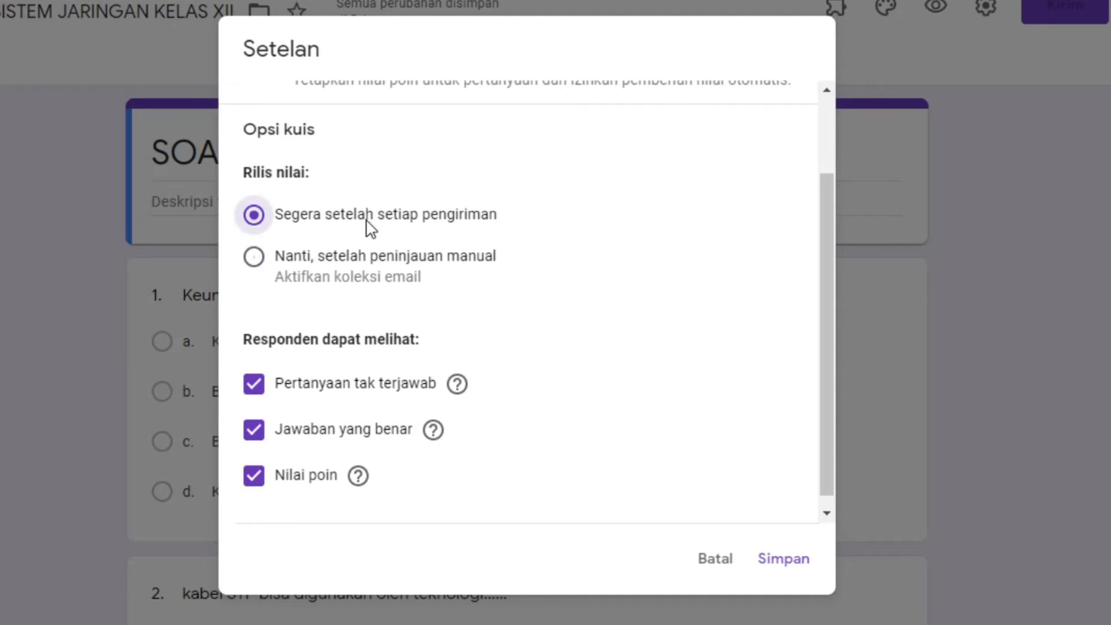
left_click(254, 259)
left_click(256, 220)
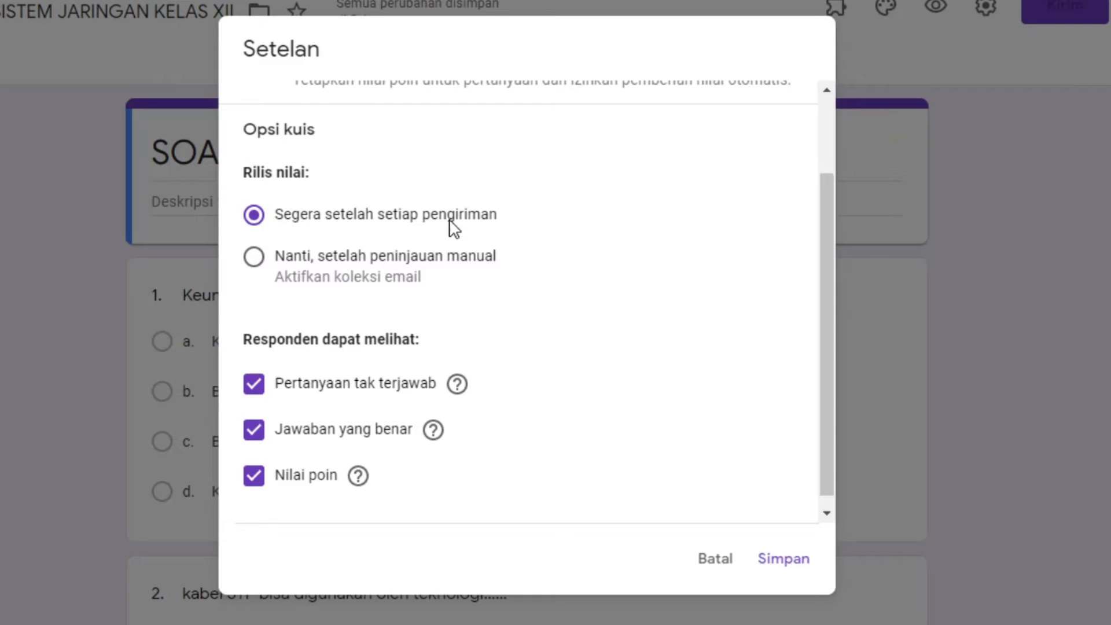
left_click(255, 260)
Untick 'Pertanyaan tak terjawab' and 'Jawaban yang benar', keep 'Nilai poin', and save
left_click(254, 386)
left_click(255, 431)
left_click(253, 478)
left_click(255, 387)
left_click(260, 481)
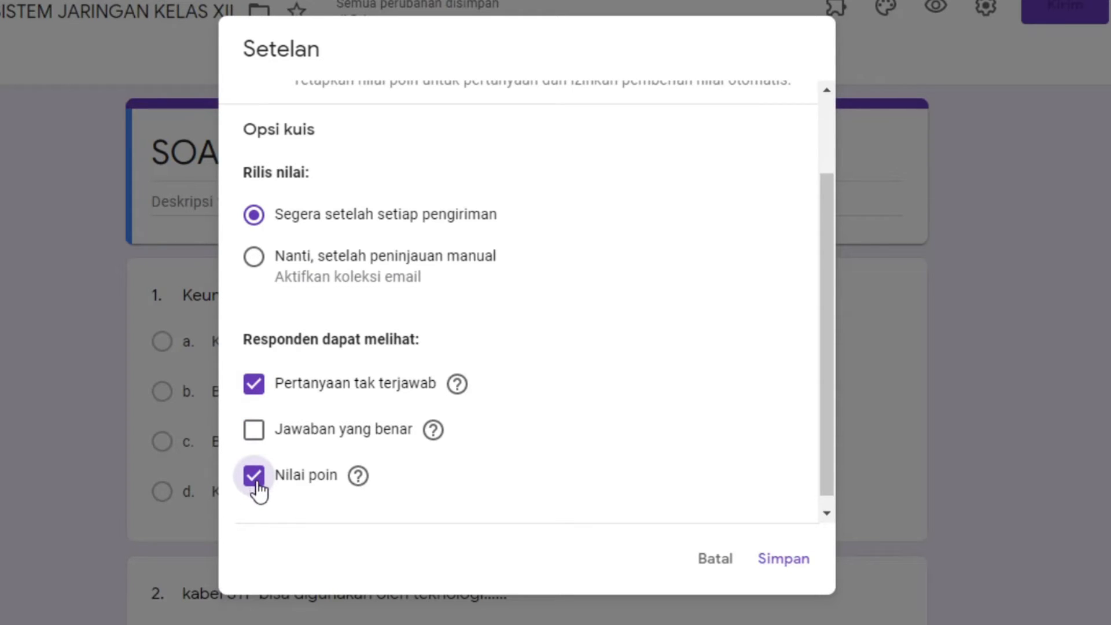
left_click(259, 438)
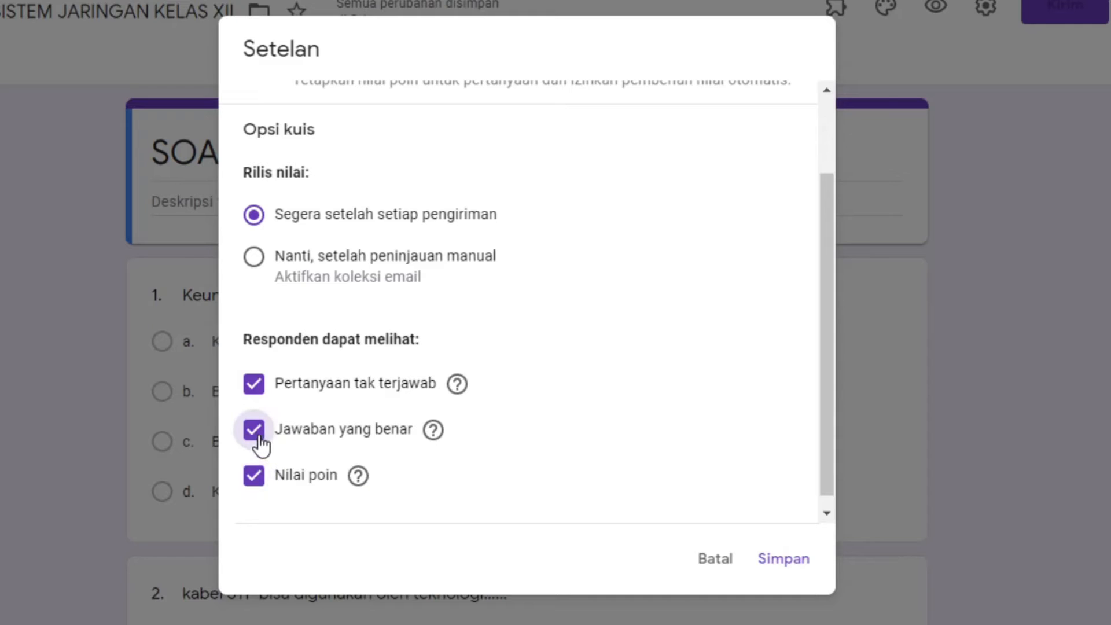
left_click(260, 441)
left_click(265, 391)
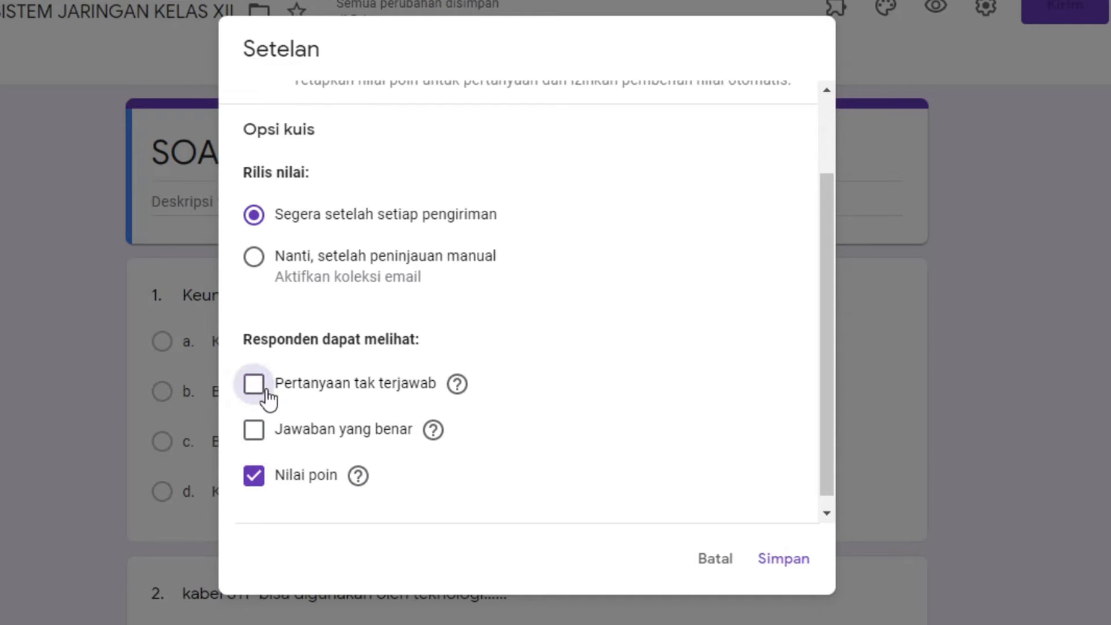
left_click(255, 386)
left_click(261, 431)
left_click(255, 389)
left_click(255, 390)
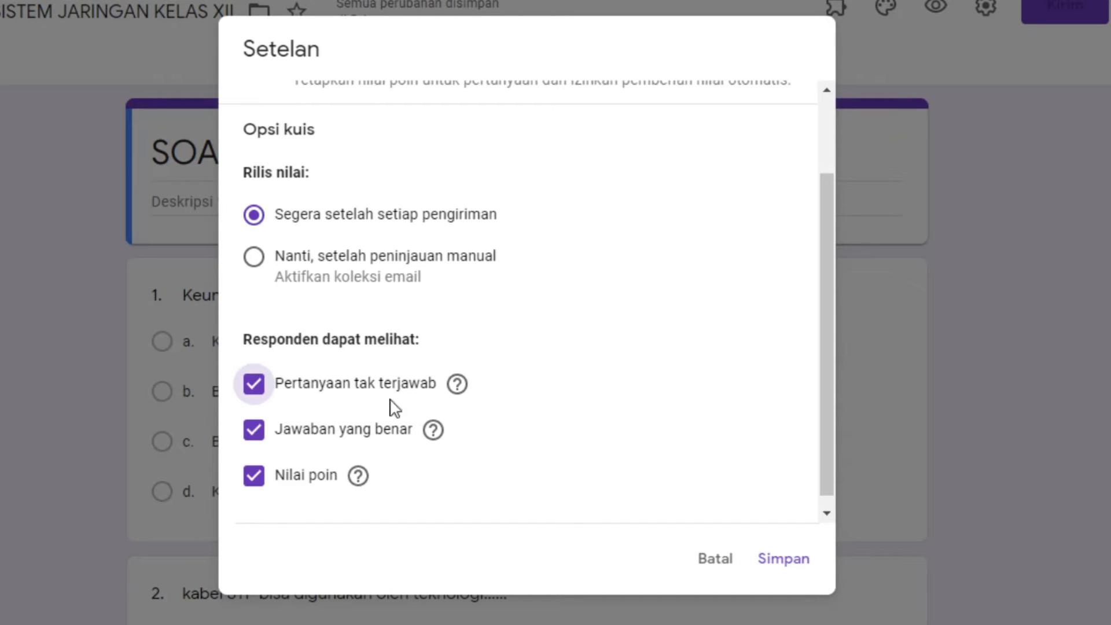
left_click(254, 396)
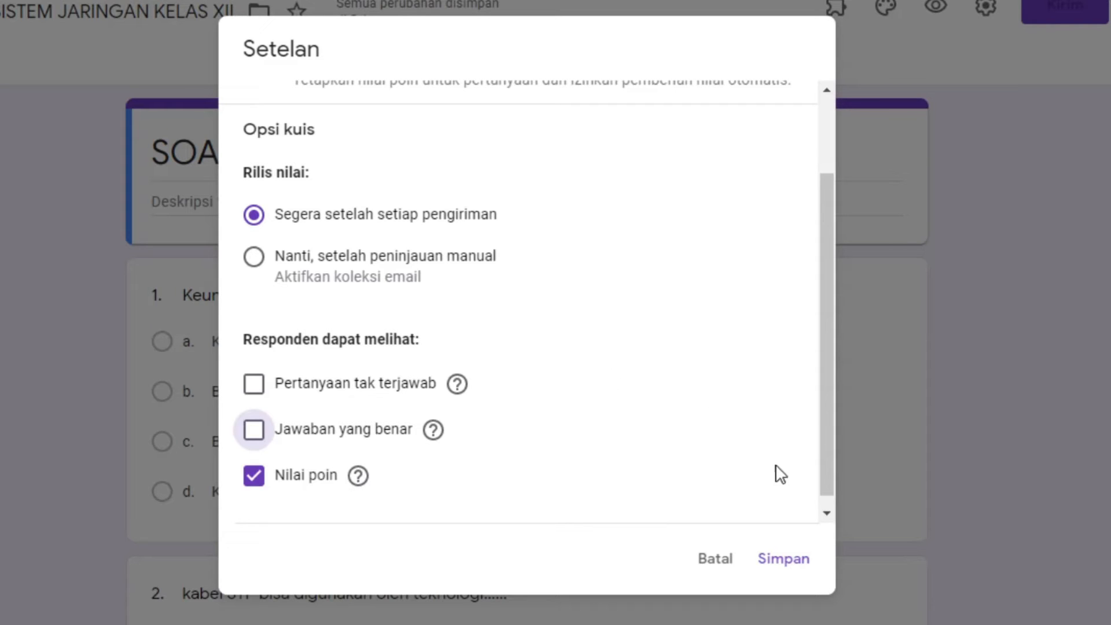
left_click(783, 564)
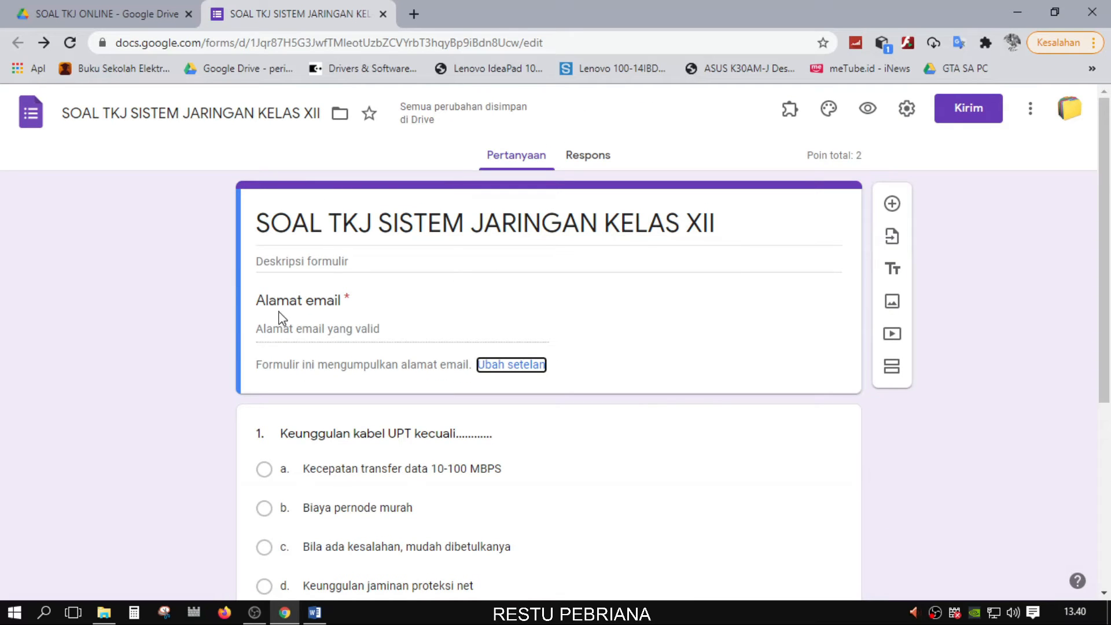
Untick 'Kumpulkan alamat email' on the Umum settings tab and save
left_click(907, 109)
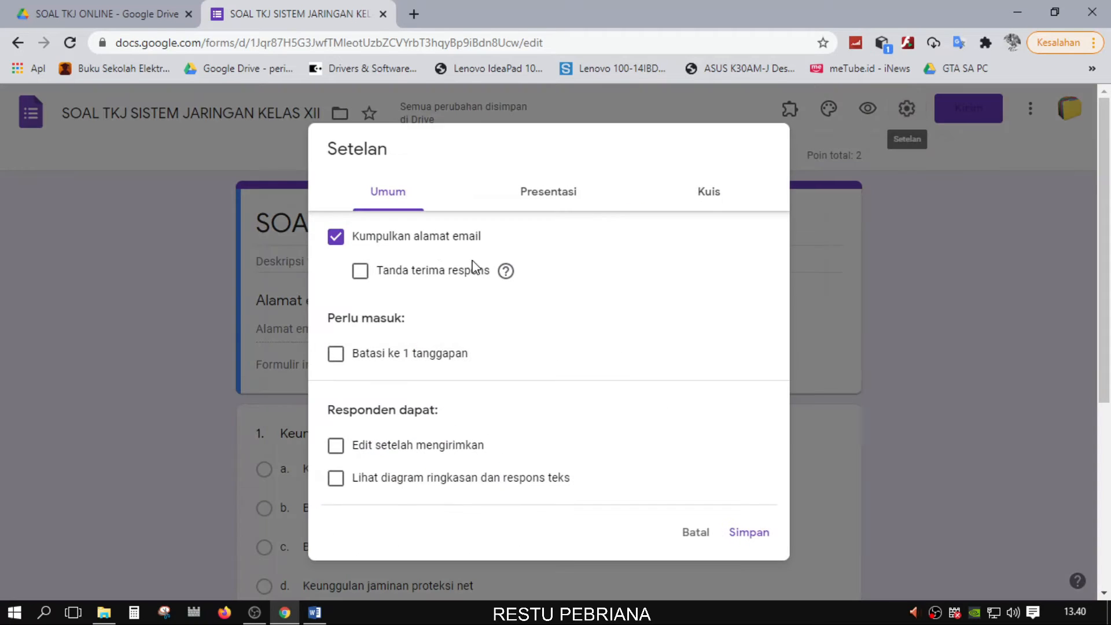
left_click(337, 239)
left_click(740, 532)
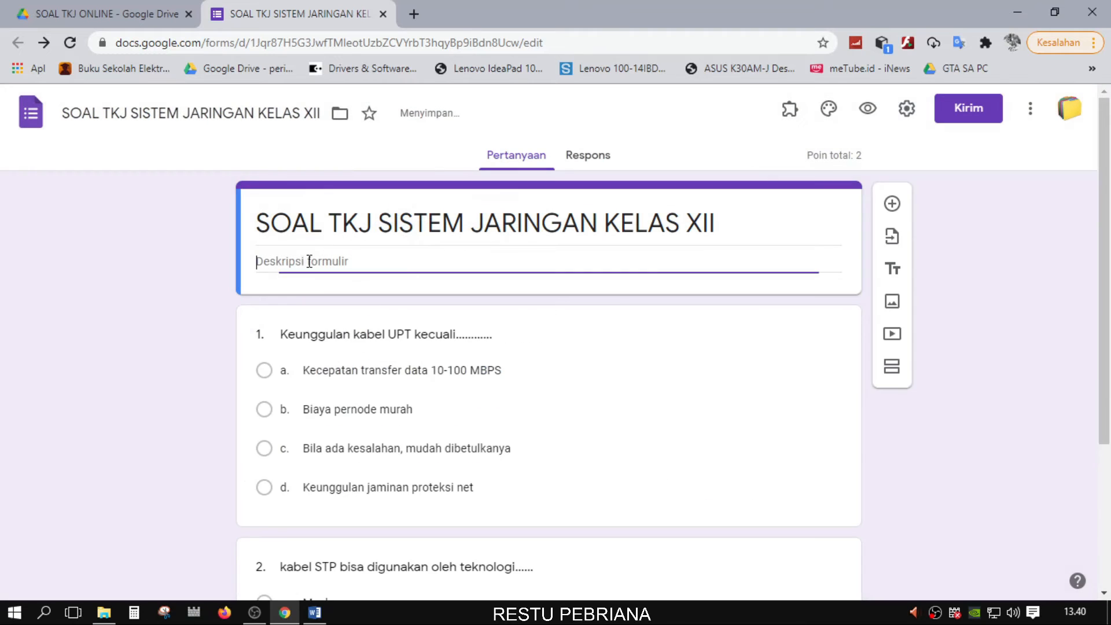
scroll(613, 394, "down", 2)
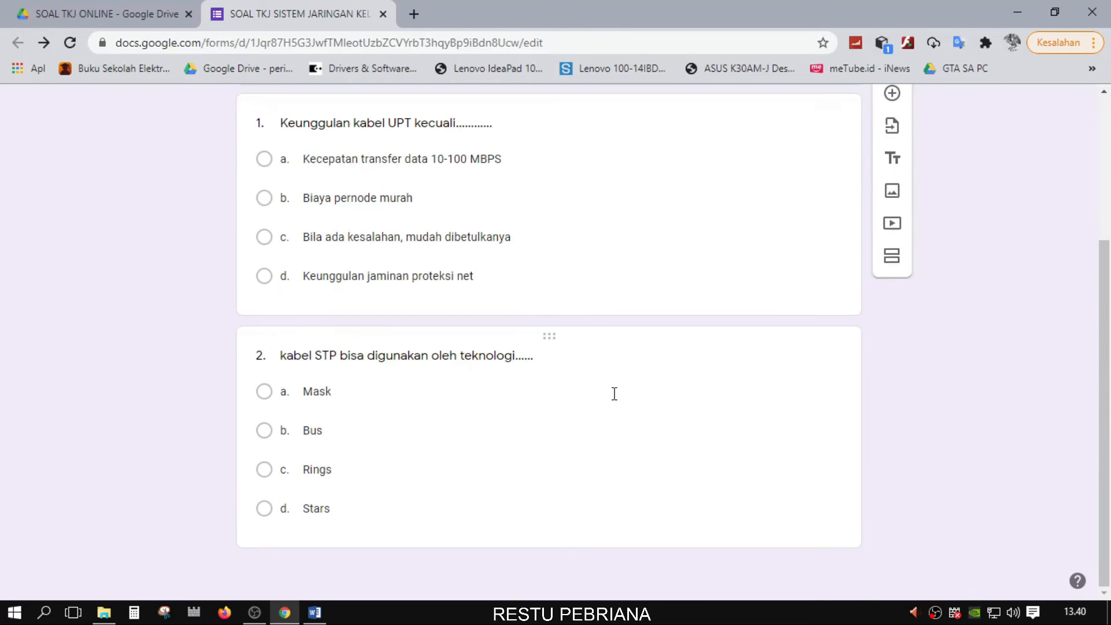
scroll(722, 442, "up", 2)
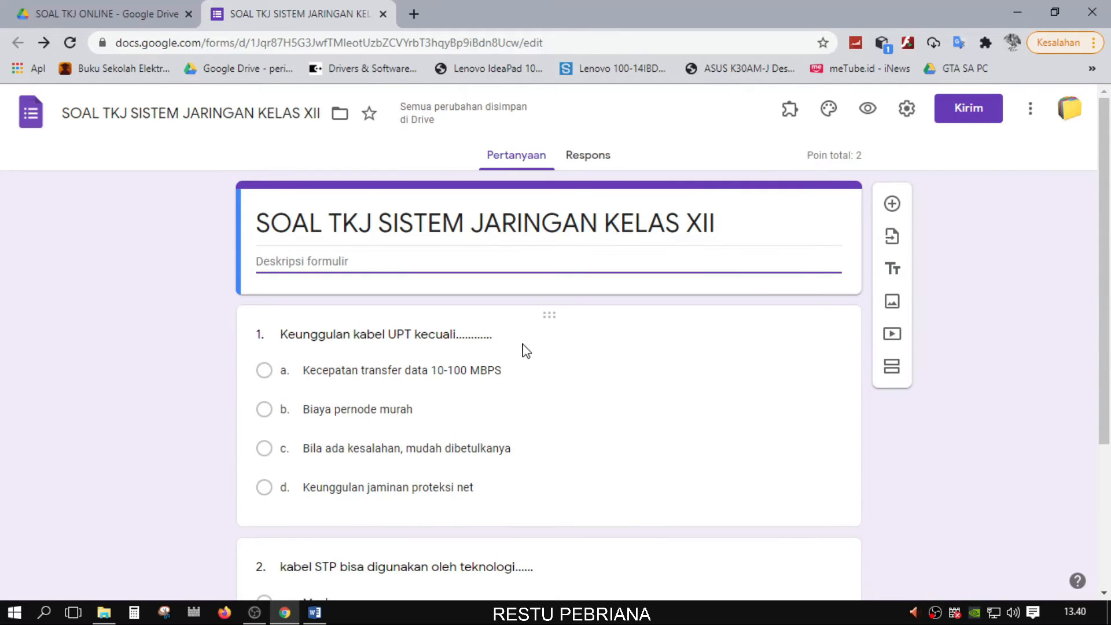
left_click(524, 347)
scroll(498, 353, "down", 3)
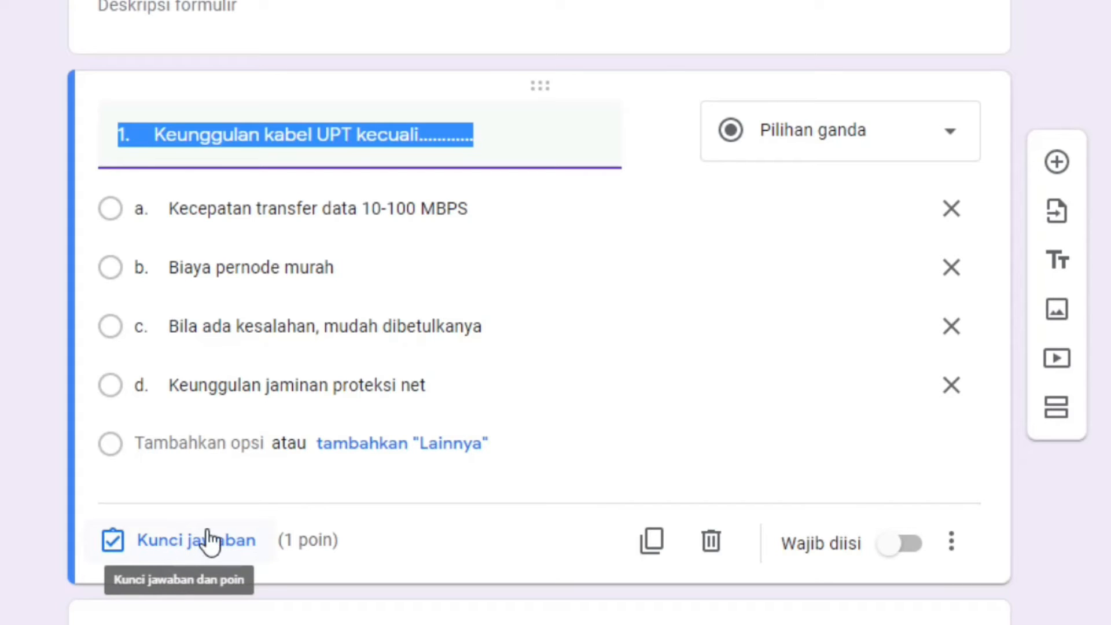
Set question 1's answer key to option d, worth 1 point
left_click(191, 547)
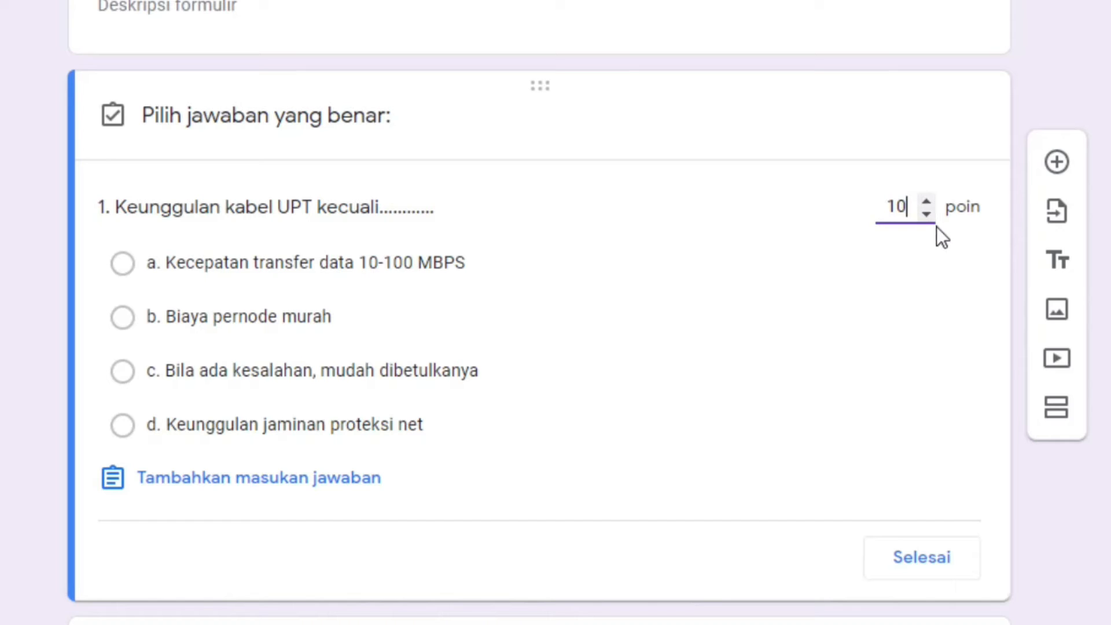
left_click_drag(933, 217, 932, 216)
left_click(932, 197)
left_click(536, 435)
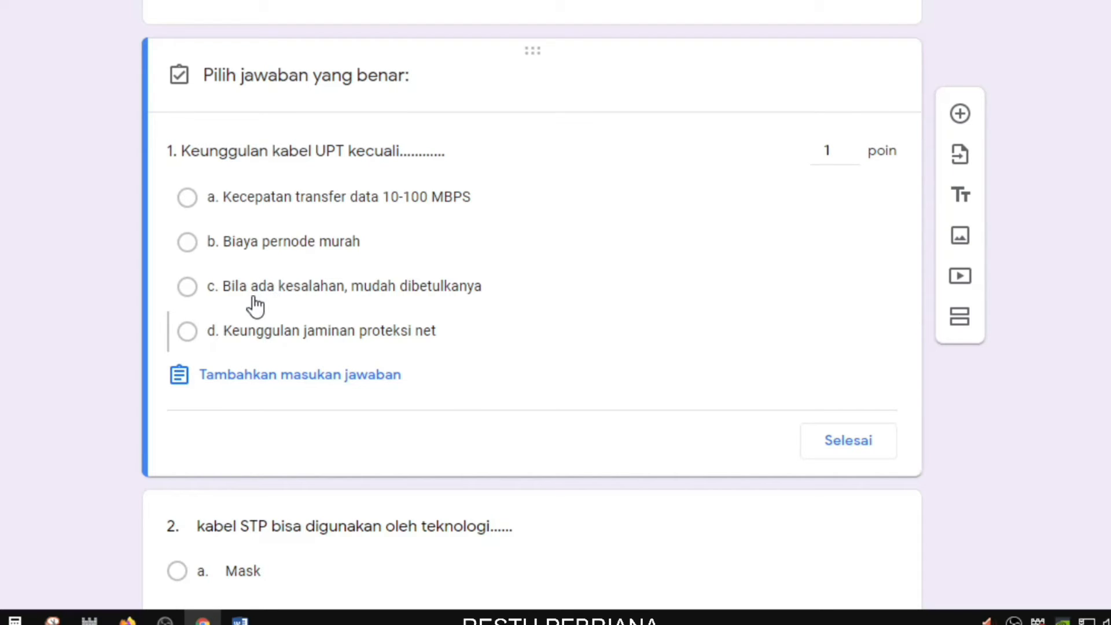
left_click(187, 332)
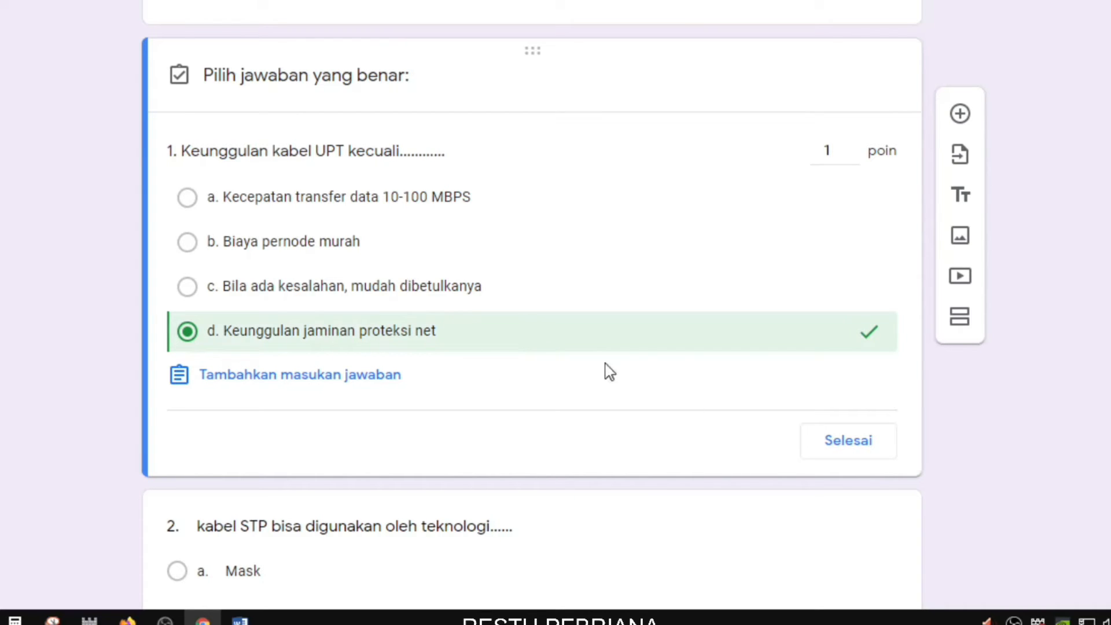
left_click(860, 447)
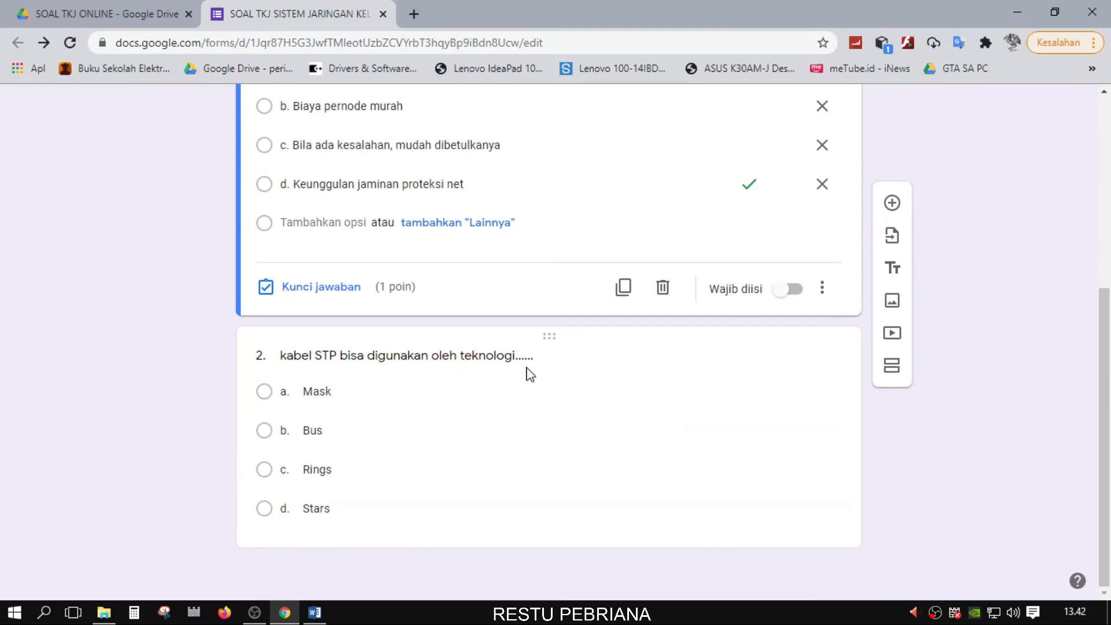
Set question 2's answer key to b. Bus, worth 1 point
left_click(523, 357)
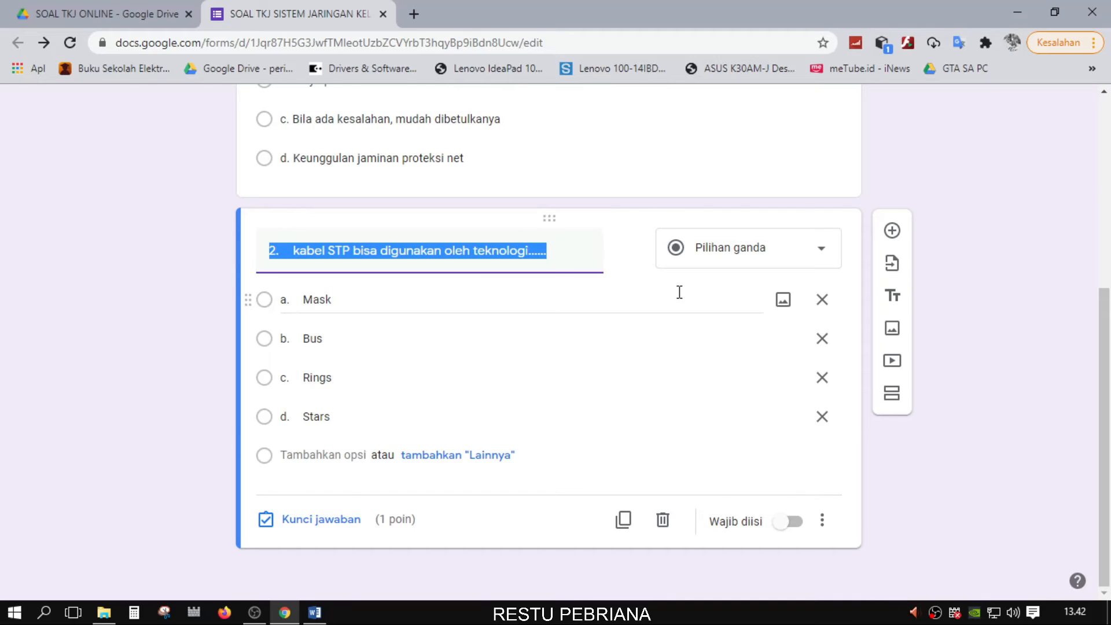
left_click(347, 521)
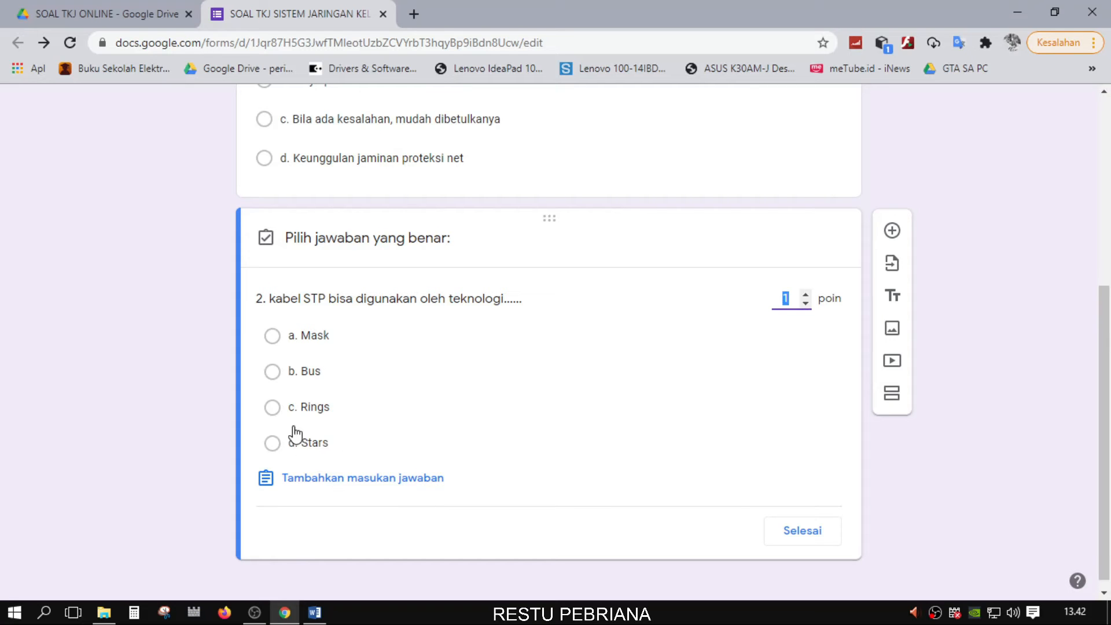
left_click(288, 380)
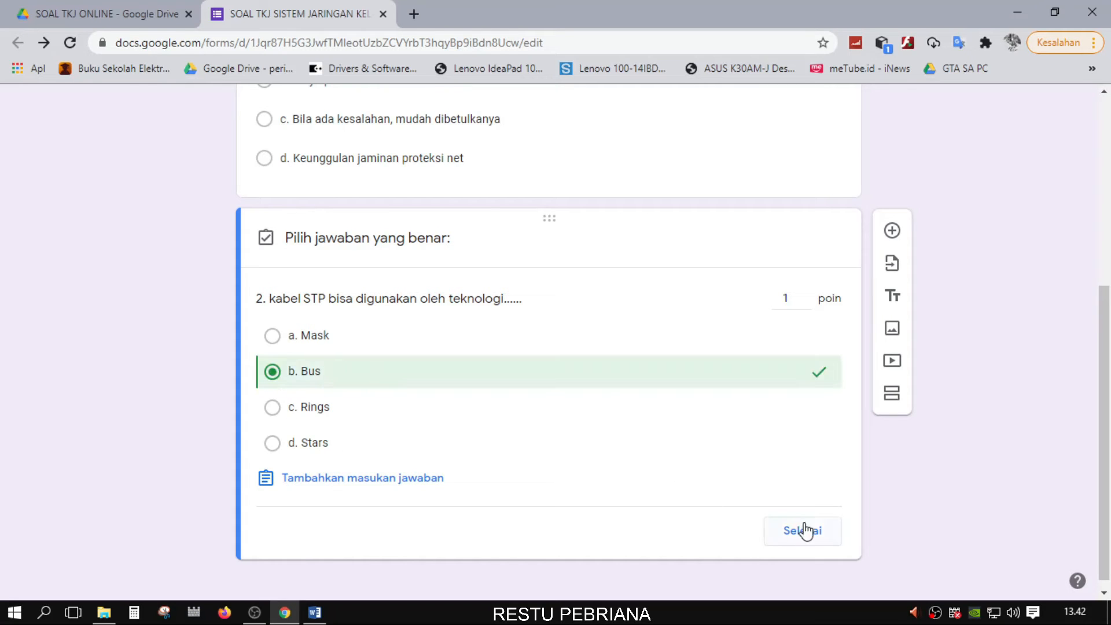
left_click(806, 530)
scroll(984, 370, "up", 5)
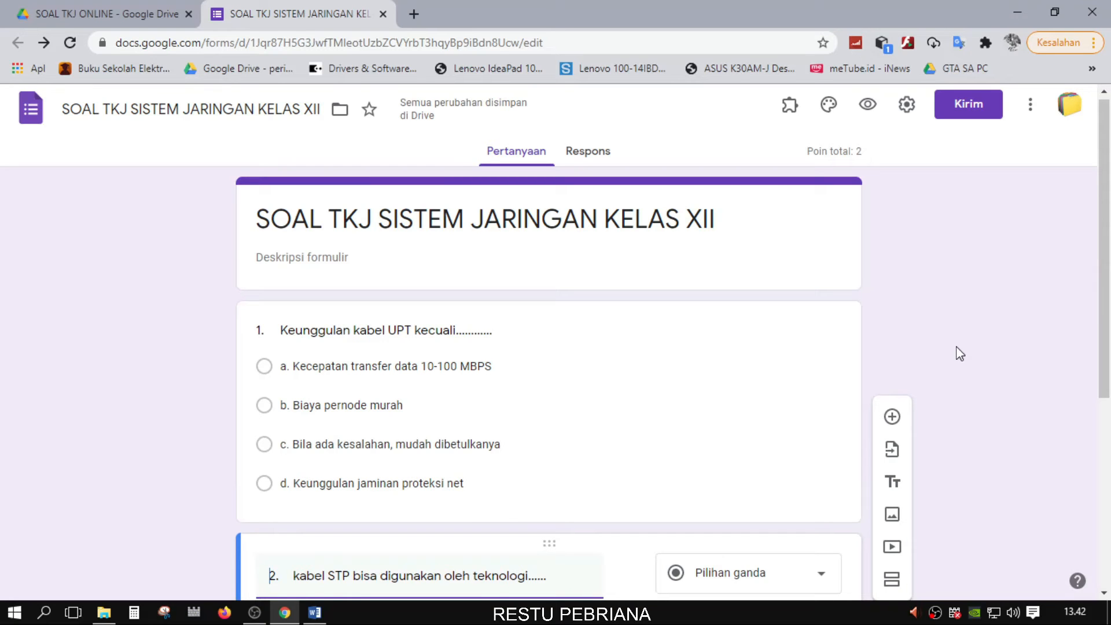
scroll(955, 354, "down", 5)
On the Respons tab, switch 'Menerima tanggapan' off
scroll(938, 324, "up", 5)
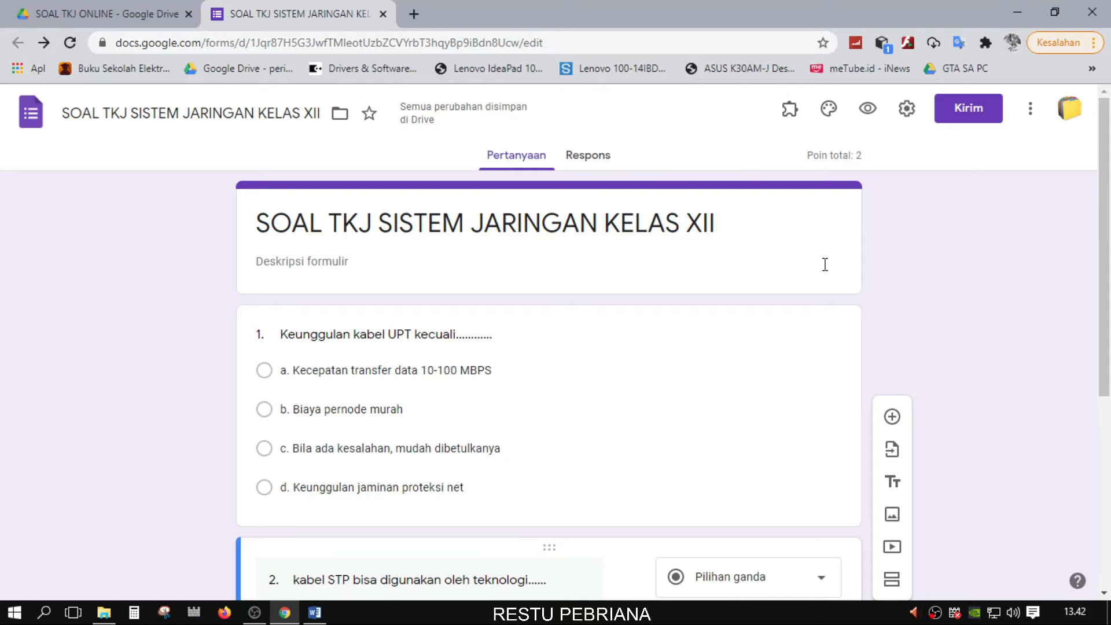
scroll(638, 374, "down", 1)
scroll(638, 374, "down", 5)
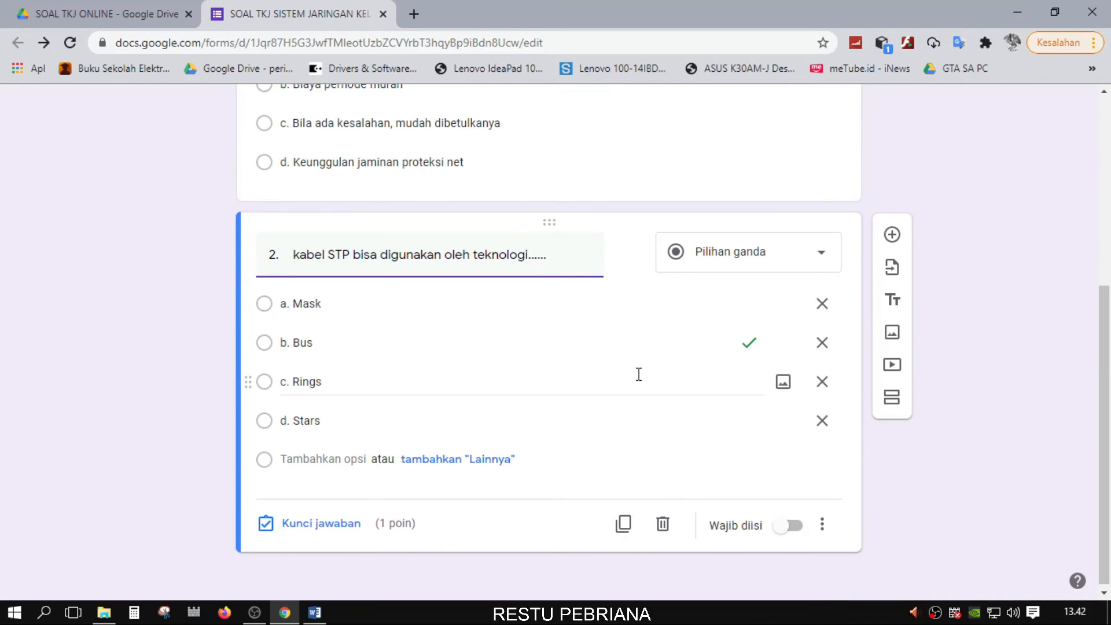
scroll(639, 374, "up", 5)
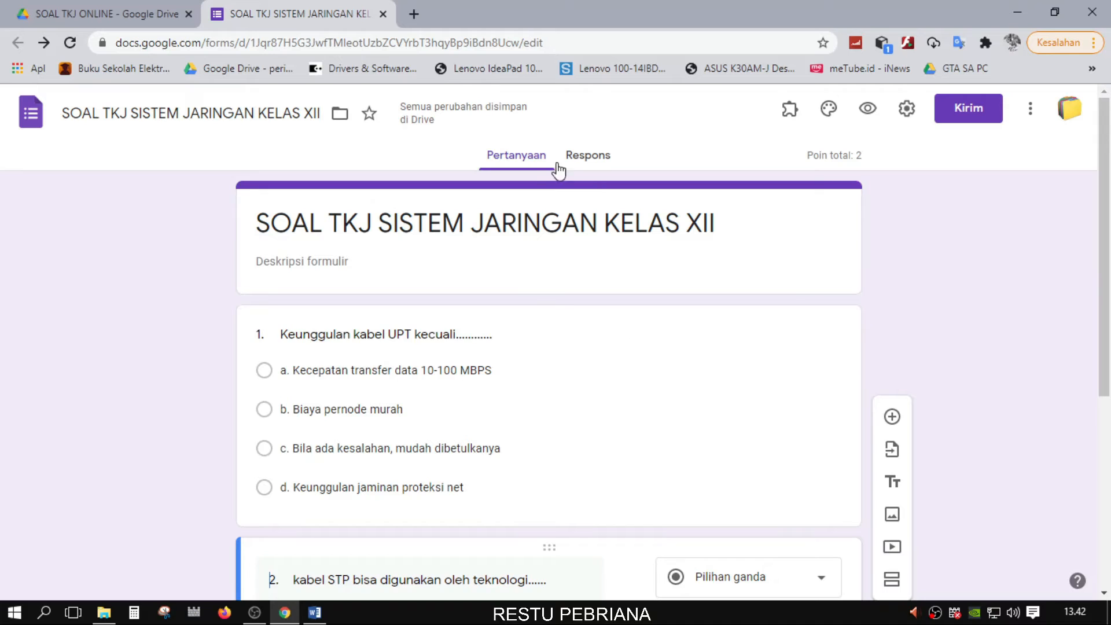
left_click(584, 163)
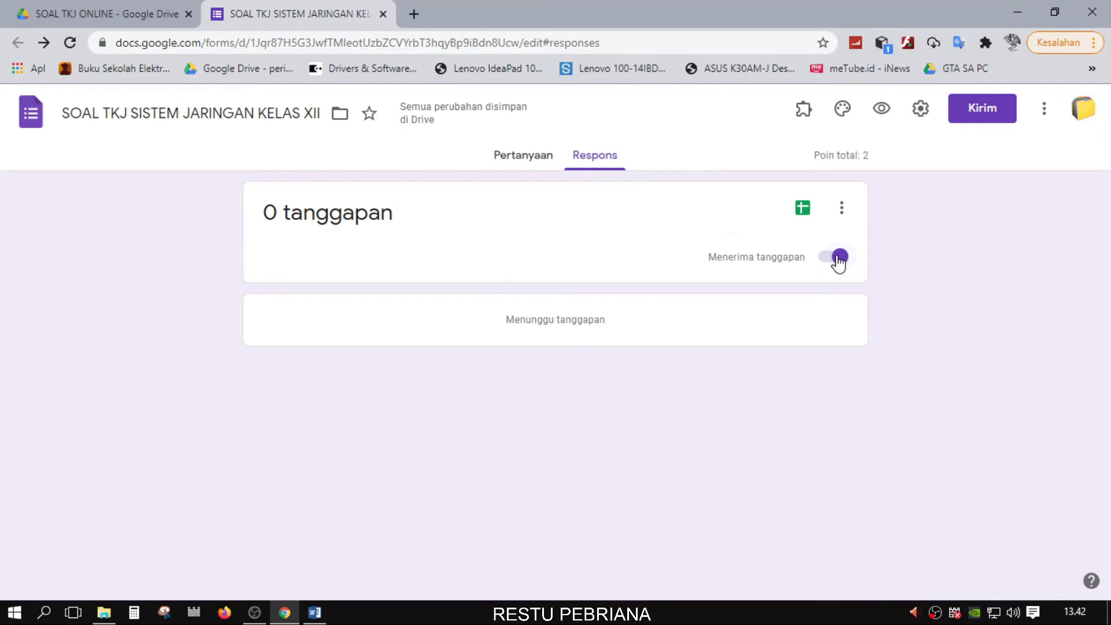
left_click(838, 262)
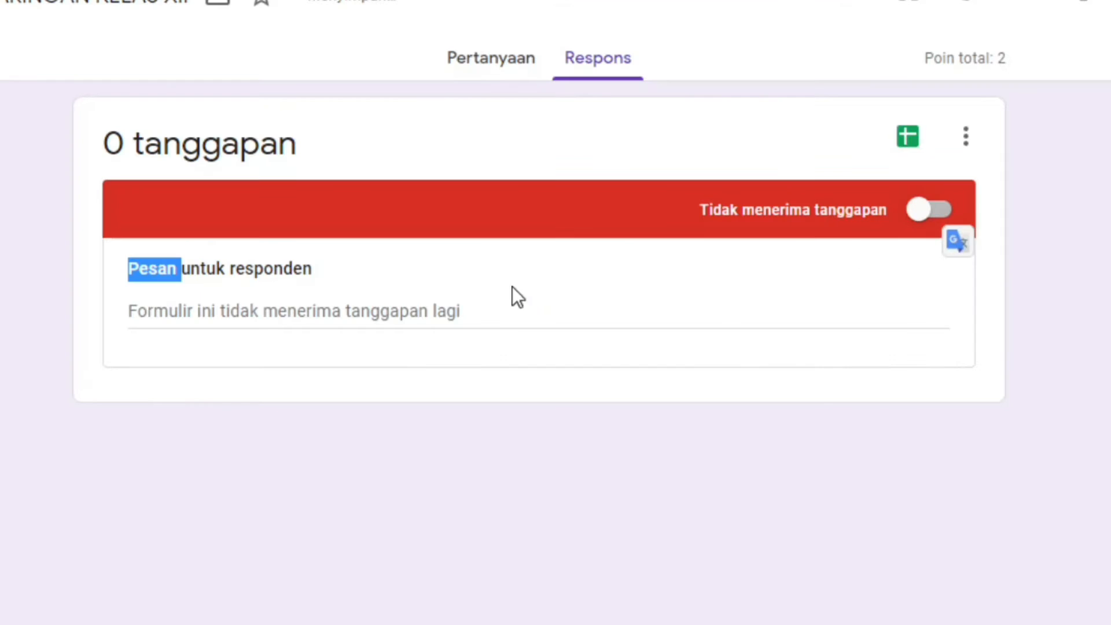
left_click(914, 210)
left_click(956, 209)
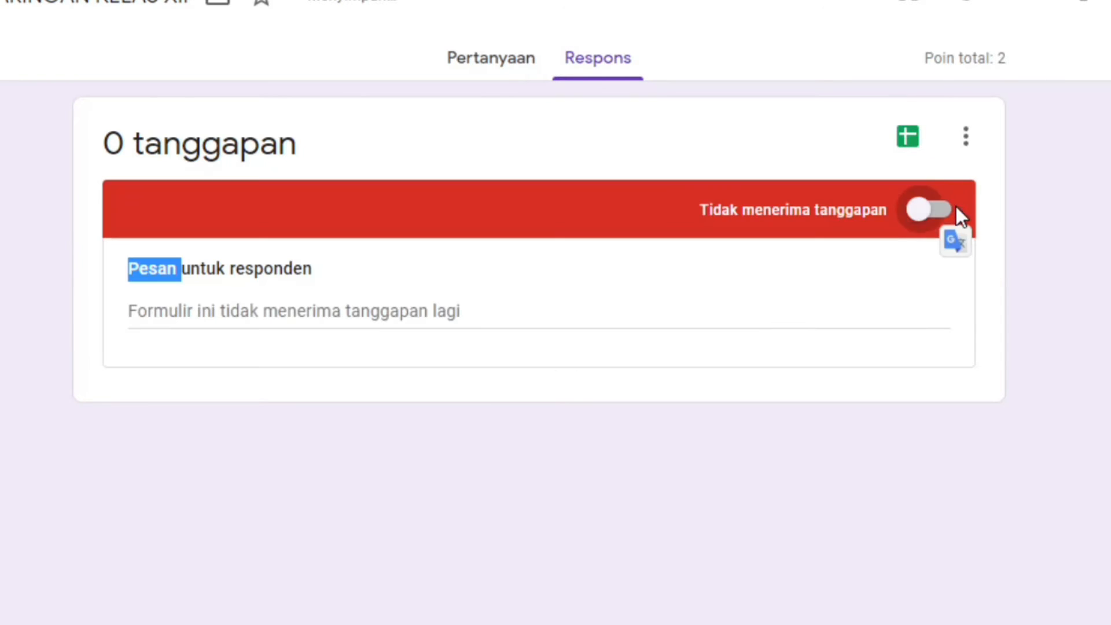
Enter 'SILAHKAN LIHAT JADWAL' as the respondent message, then turn accepting responses back on
left_click(323, 302)
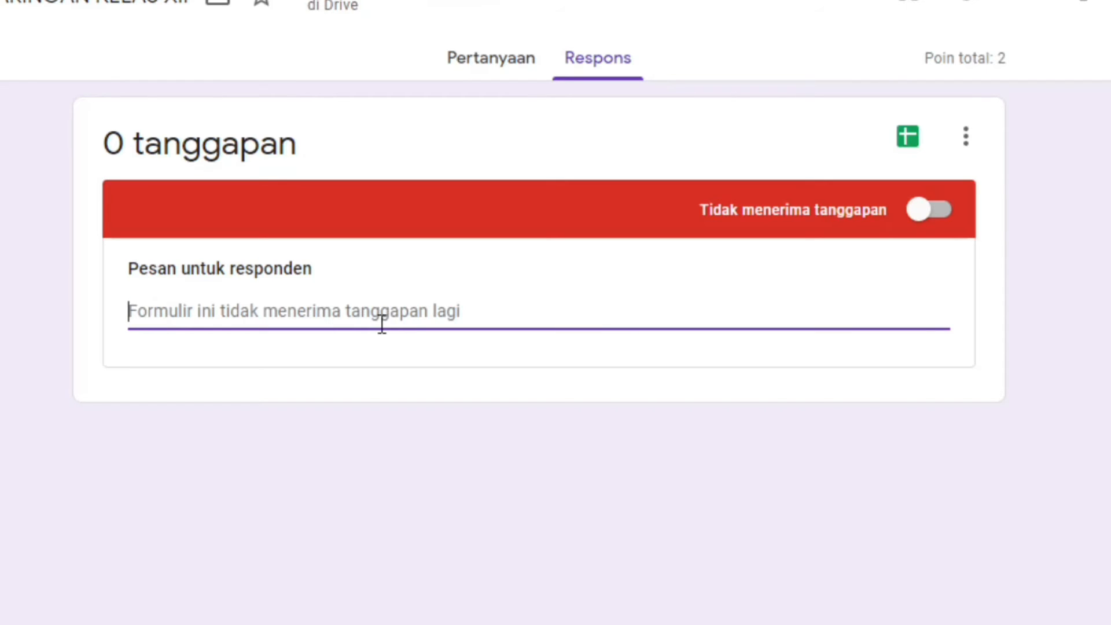
type("SILAH")
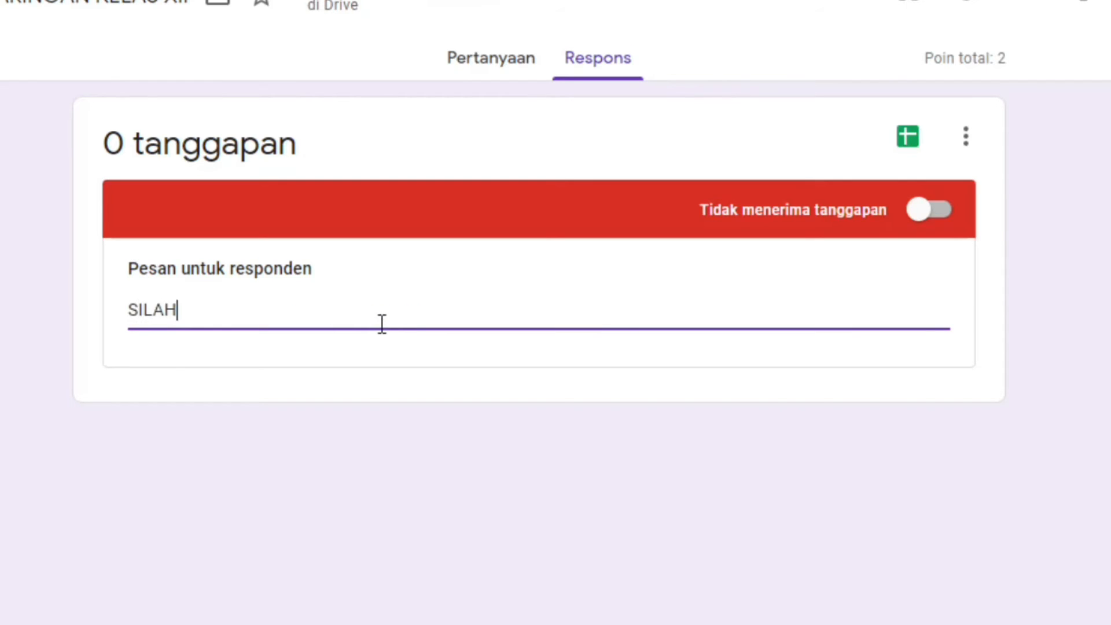
type("KAN")
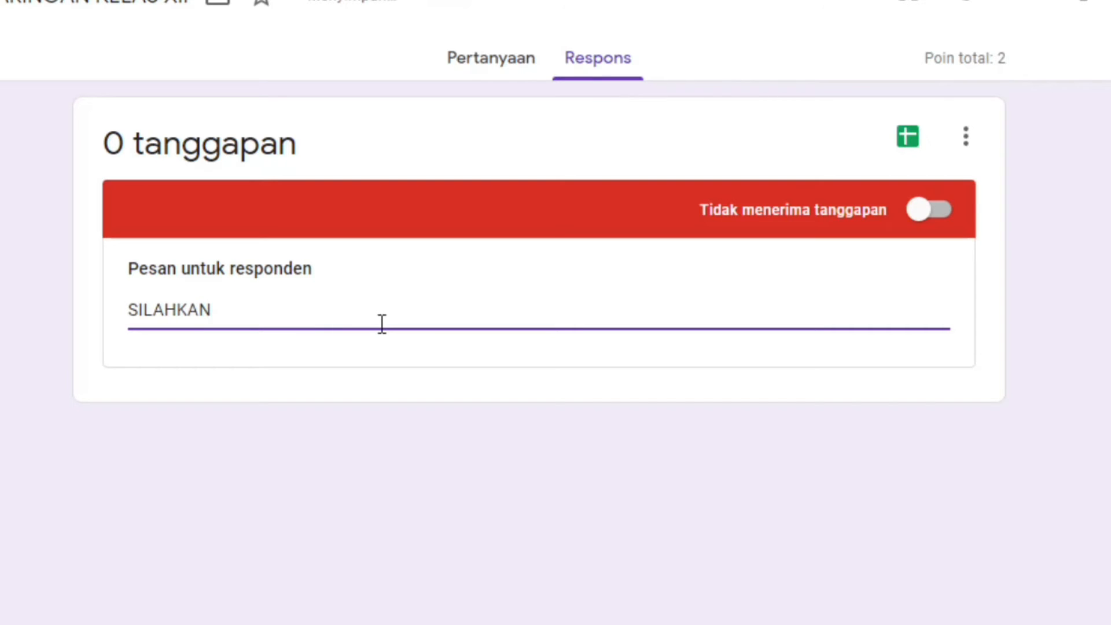
type(" LIHAT JADWAL")
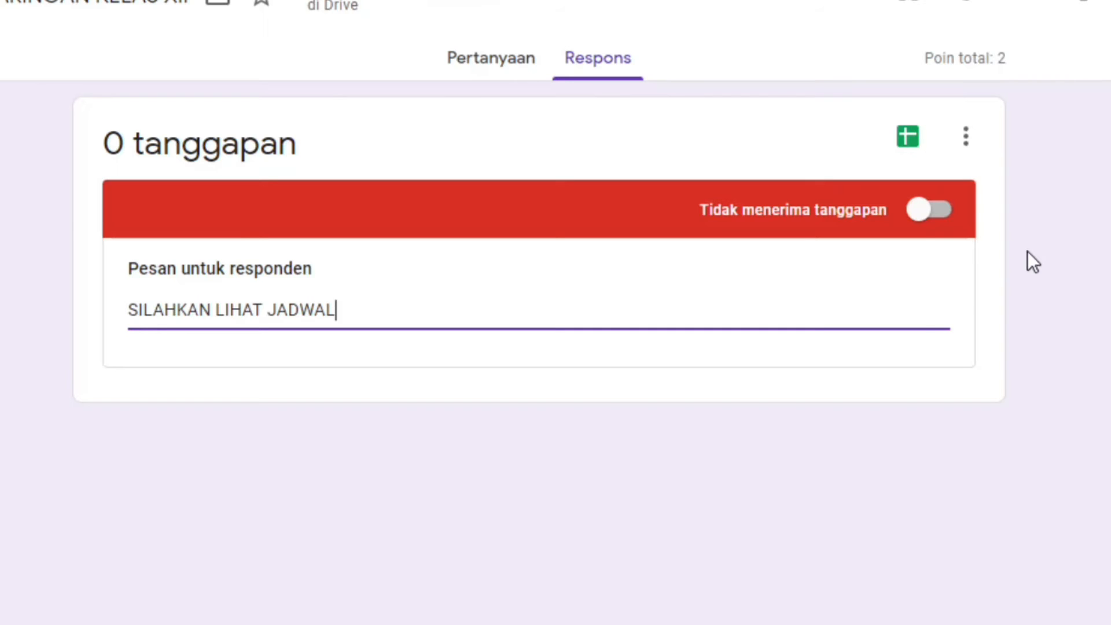
left_click(926, 212)
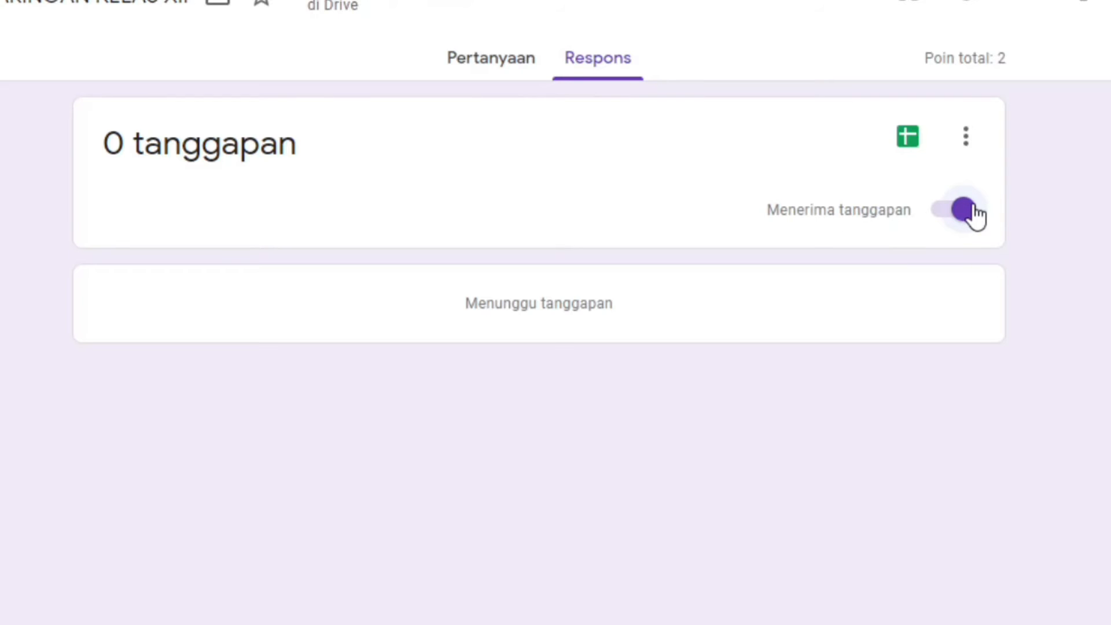
Check the suggested responses spreadsheet name, cancel without creating it, and return to Pertanyaan
left_click(914, 144)
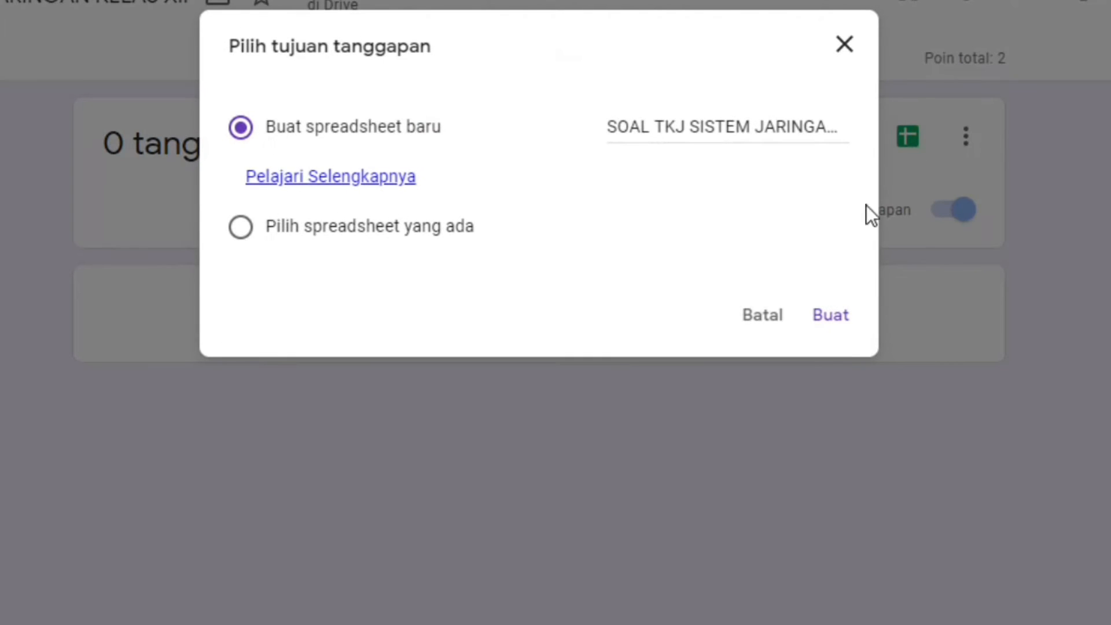
left_click_drag(611, 131, 1018, 132)
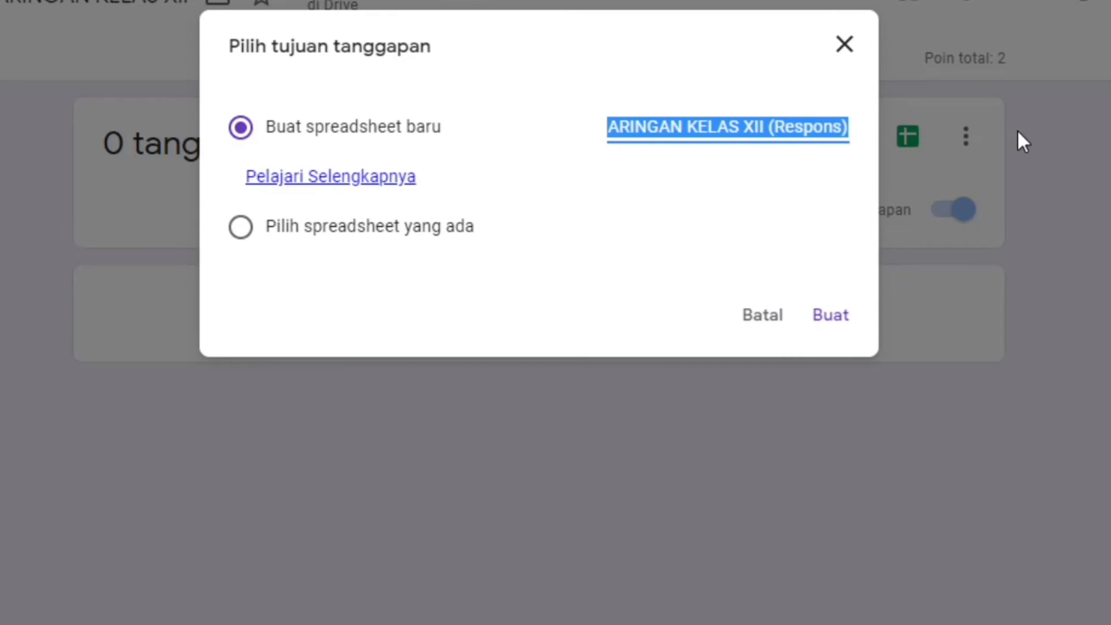
left_click(785, 129)
left_click(805, 129)
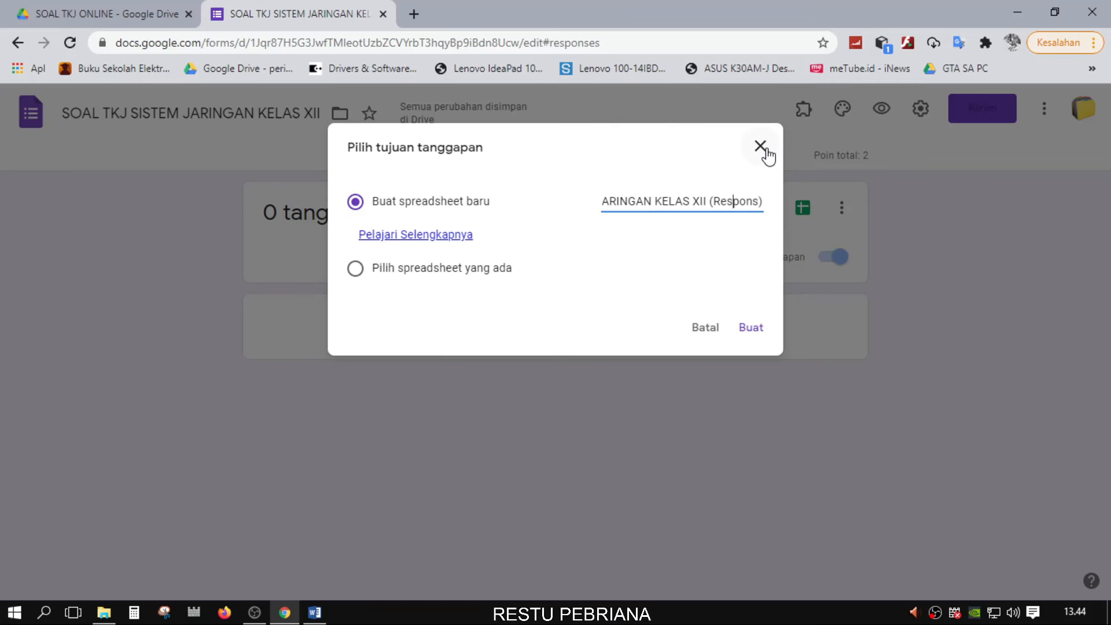
left_click(761, 145)
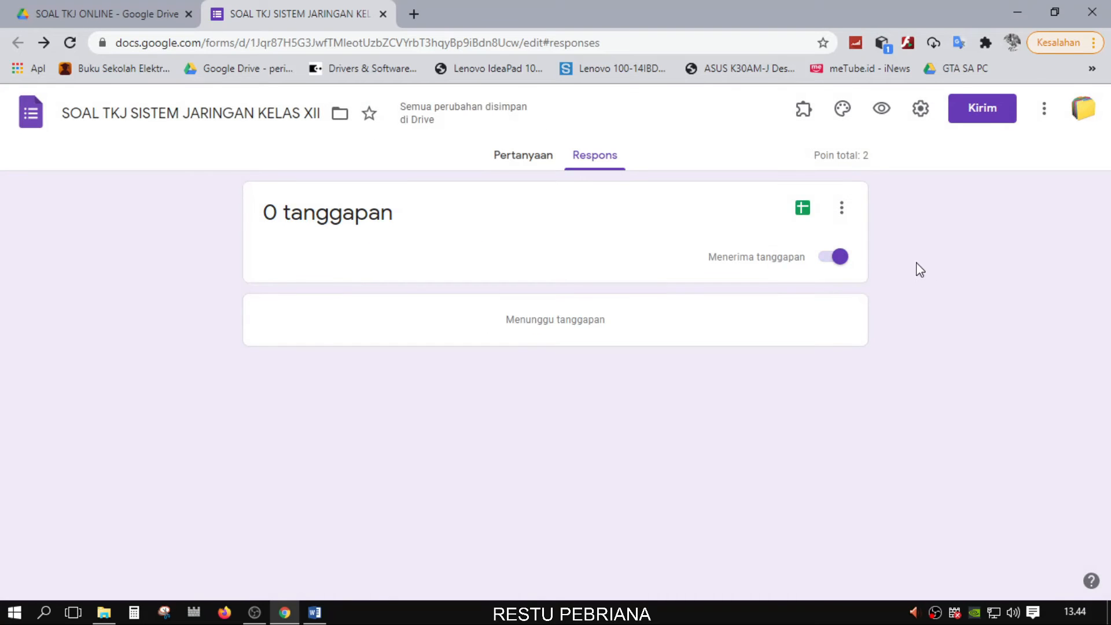
left_click(509, 156)
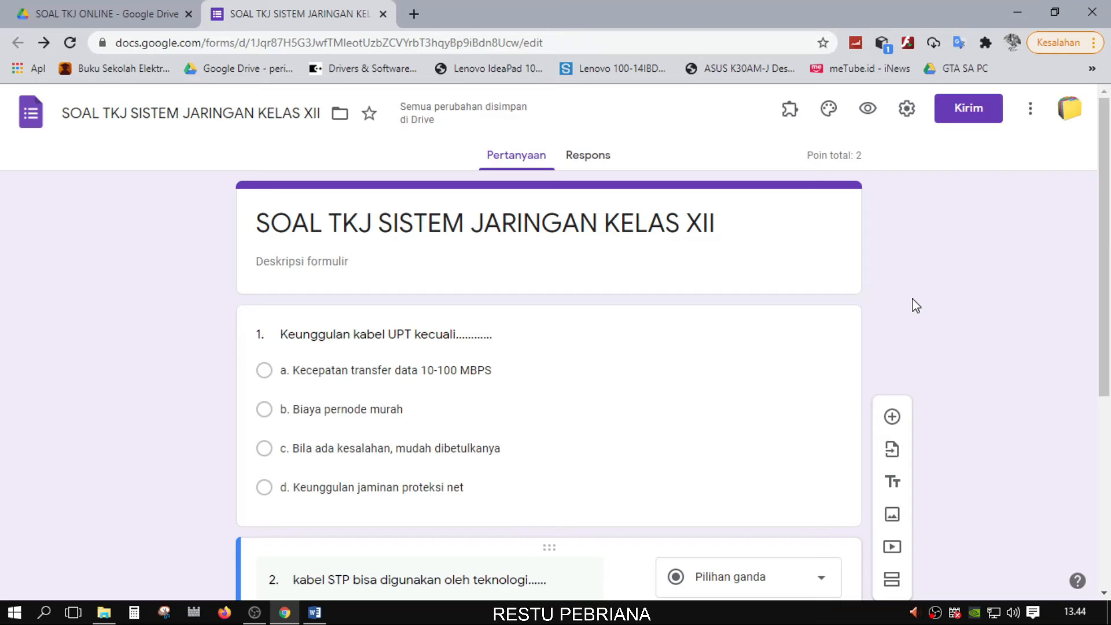
Insert a 'Nama Siswa' short-answer question below the title, keep it at 0 points, and make it required
left_click(847, 263)
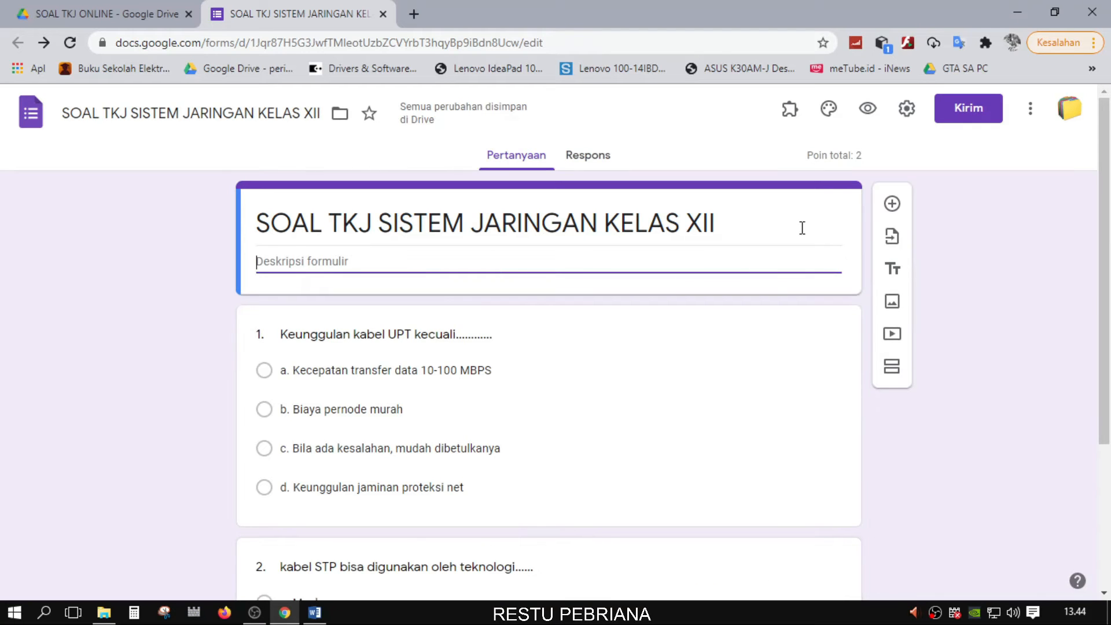
left_click(891, 205)
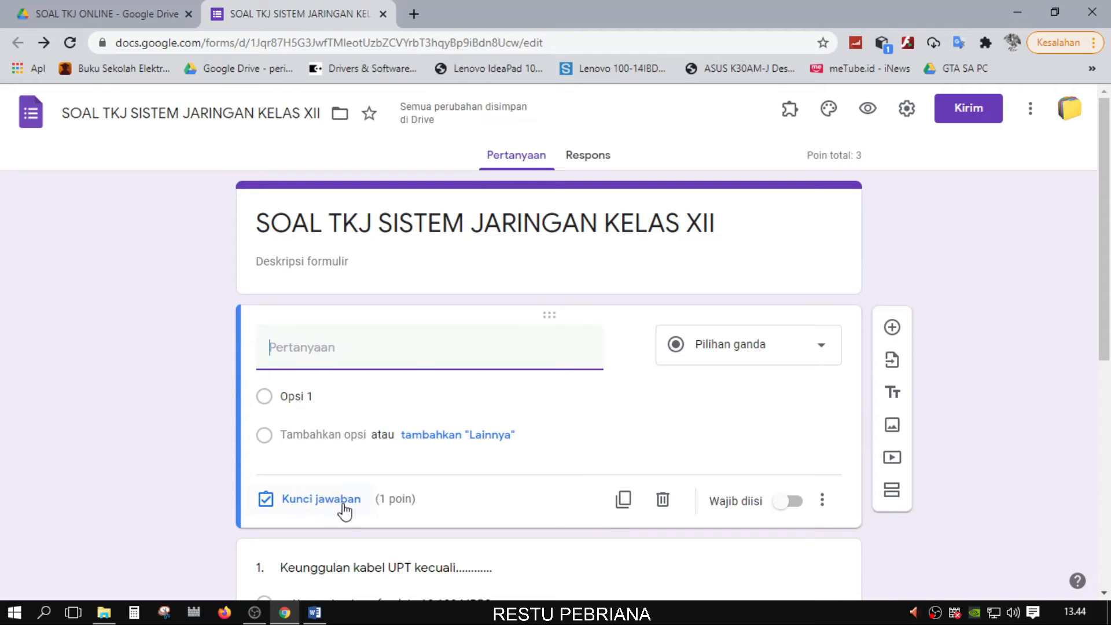
left_click(333, 507)
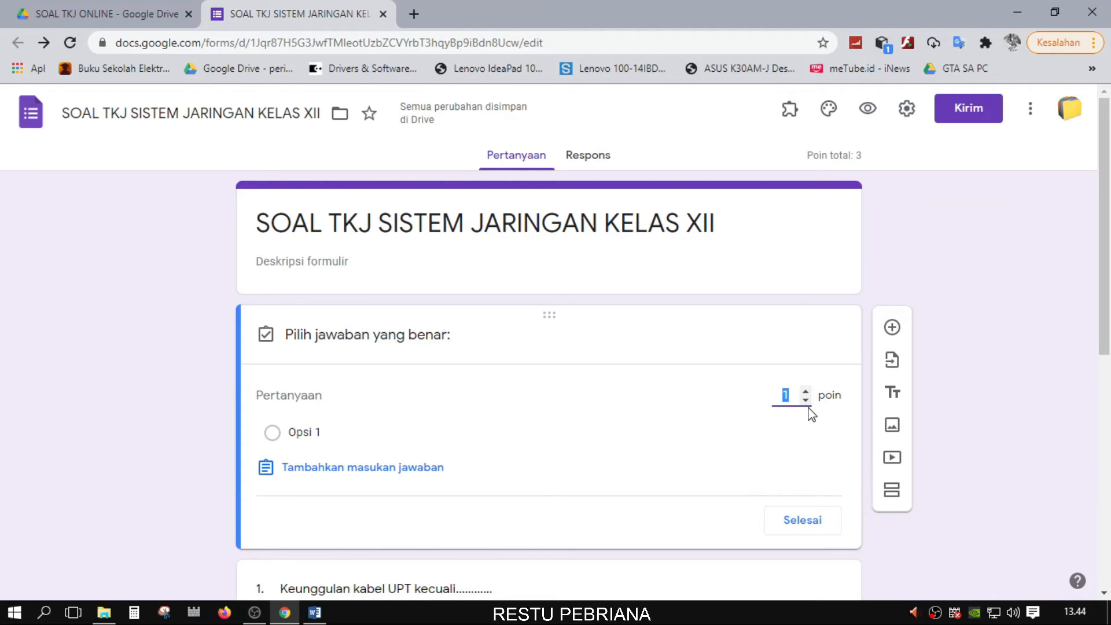
left_click(799, 519)
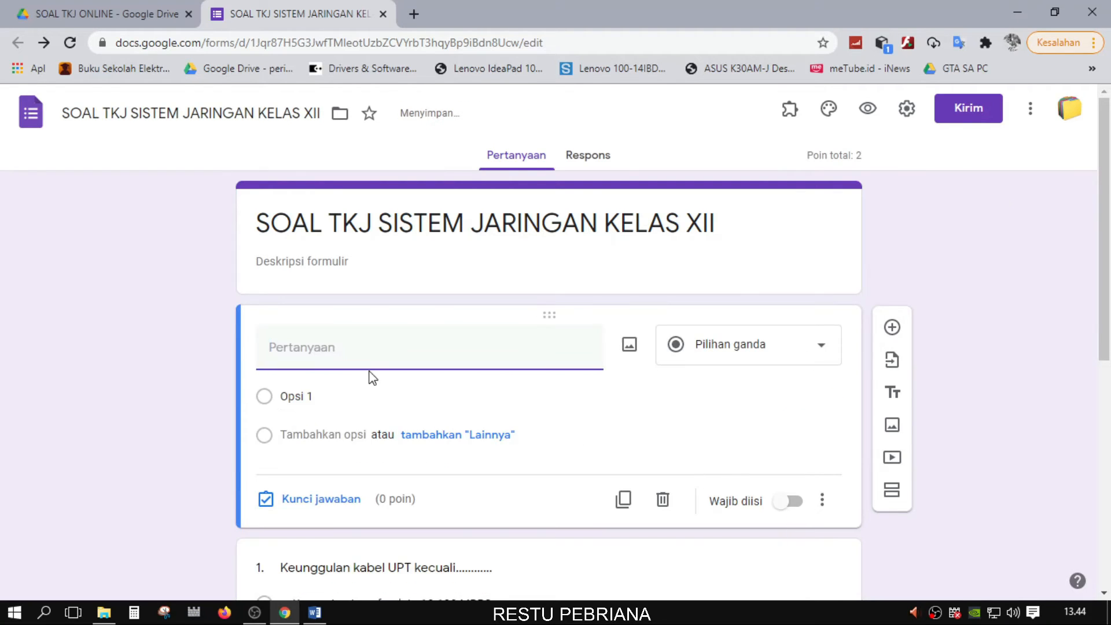
type("n")
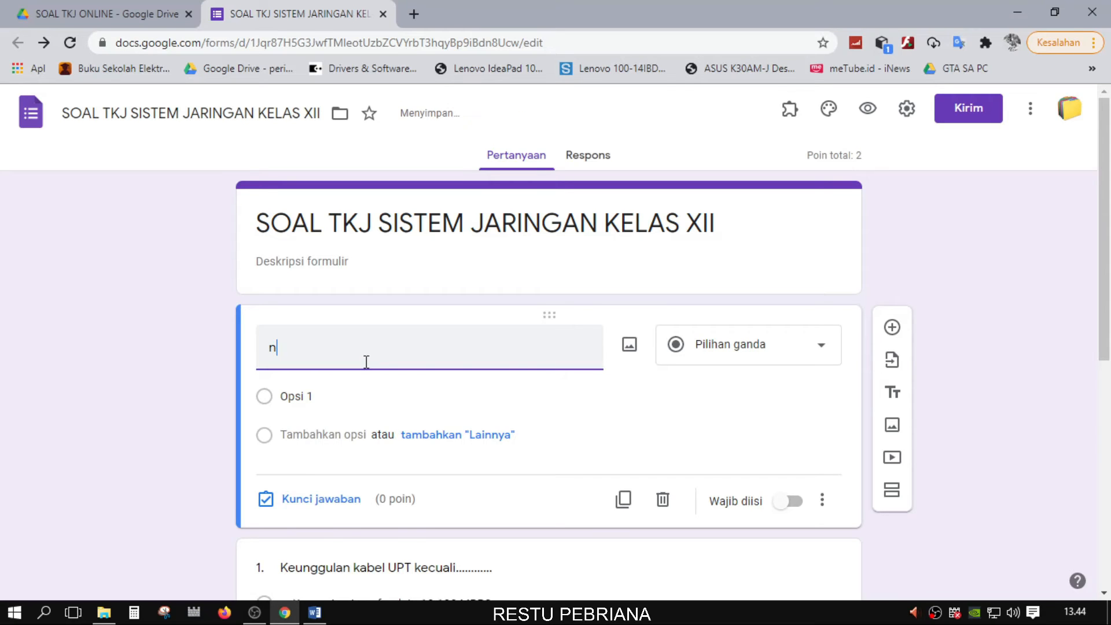
key("BackSpace")
type("N")
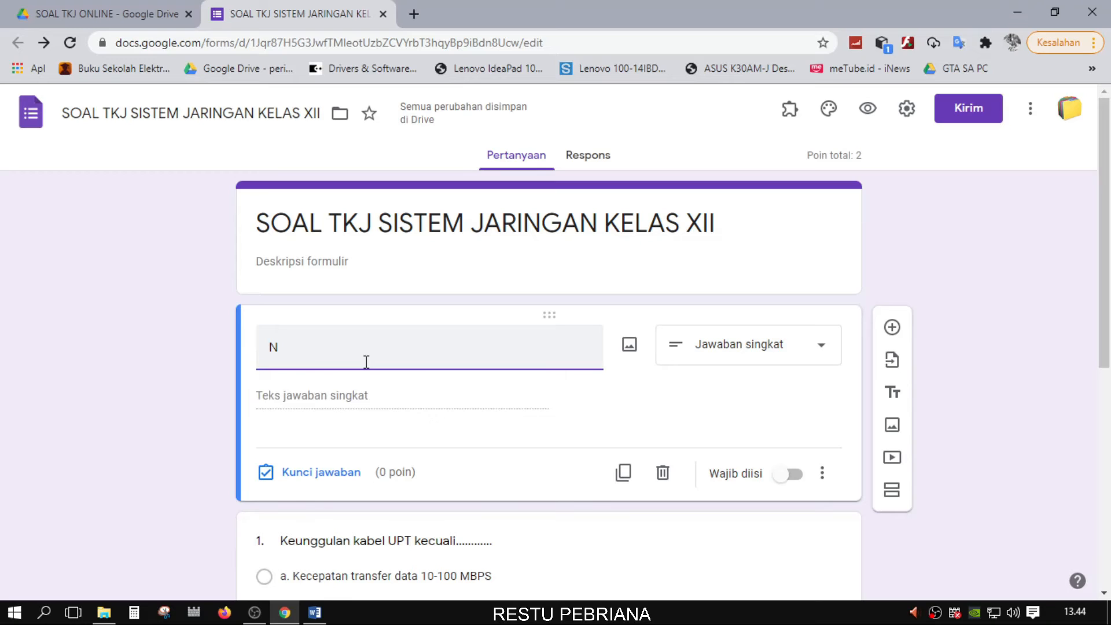
type("ama Siswa")
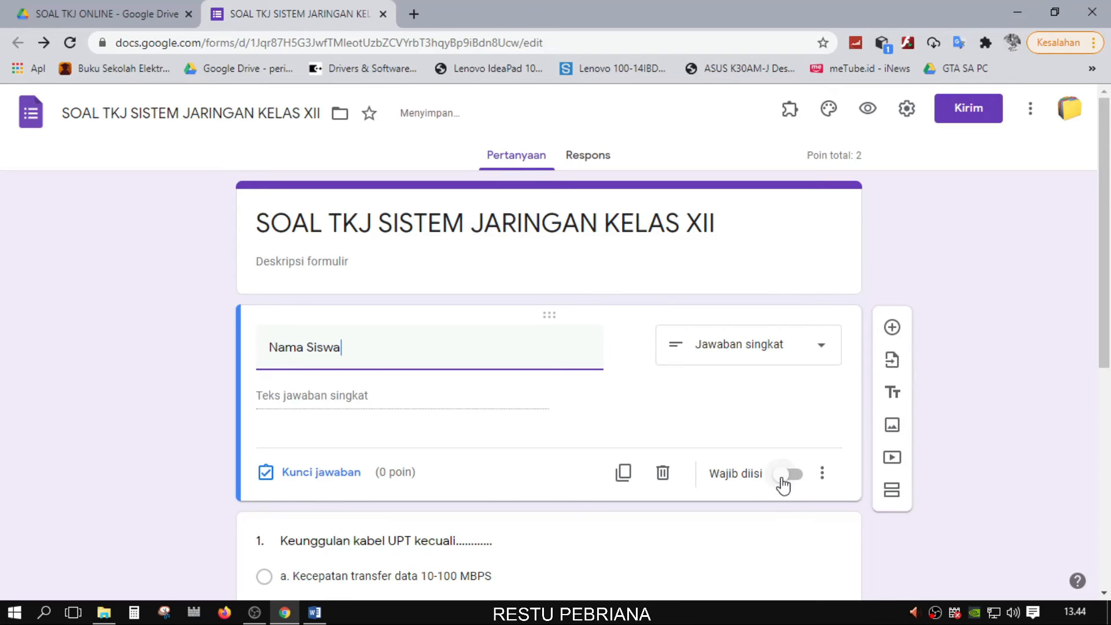
left_click(782, 479)
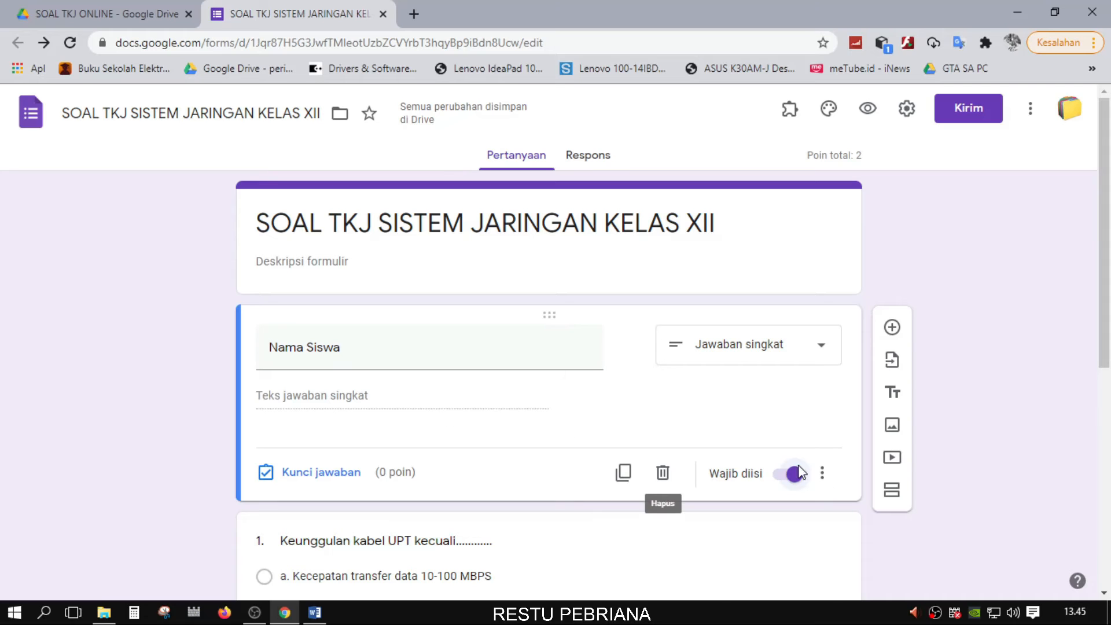
scroll(793, 485, "down", 1)
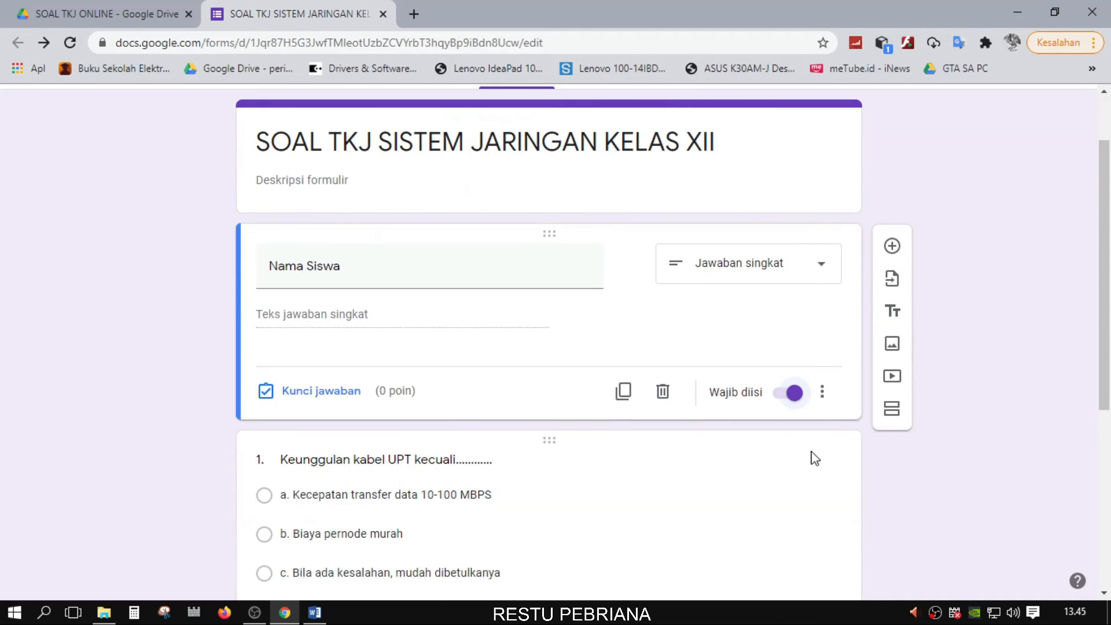
left_click(892, 246)
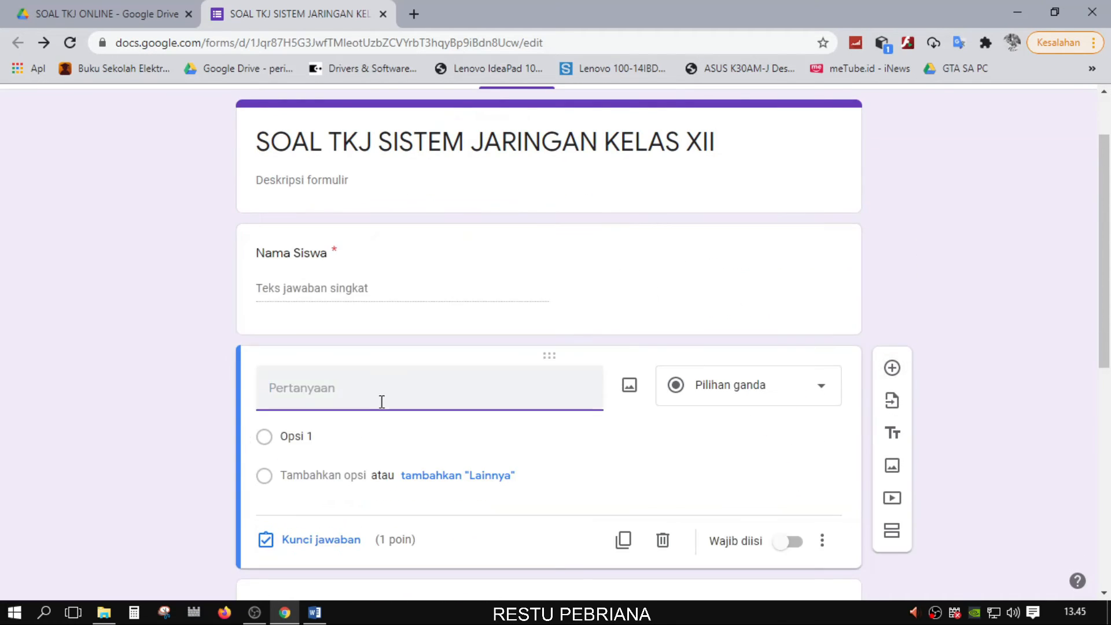
type("Kelas")
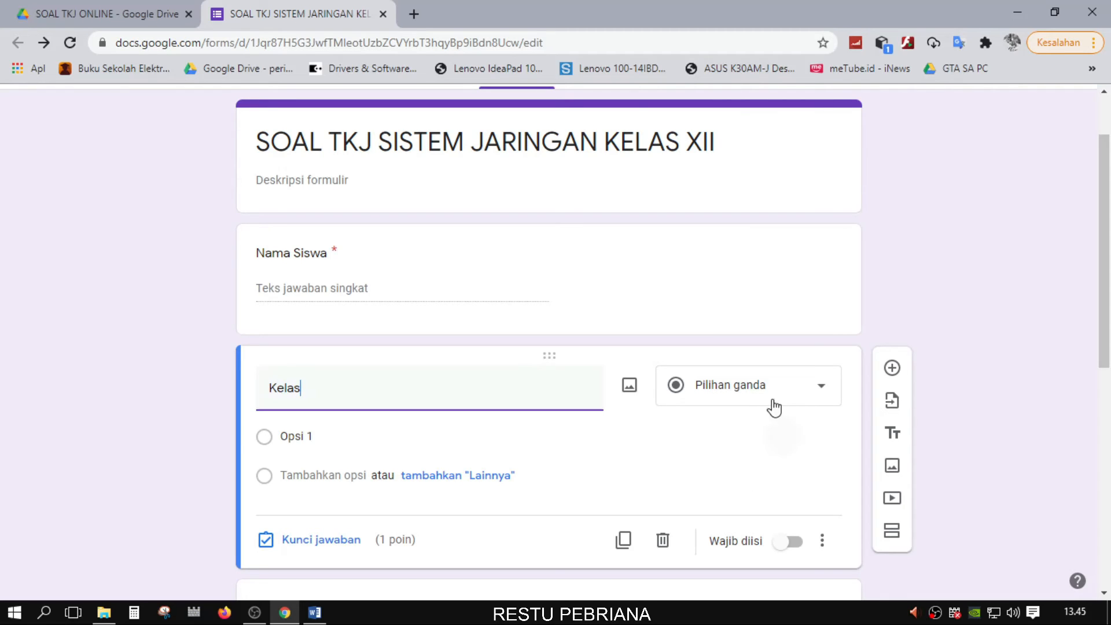
left_click(796, 397)
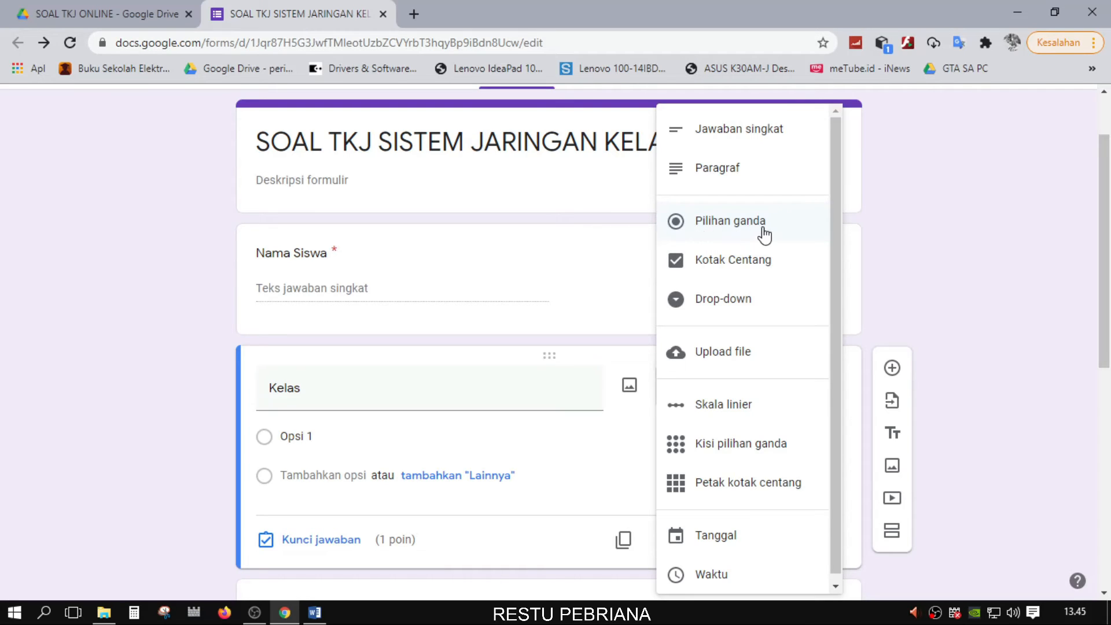
left_click(728, 303)
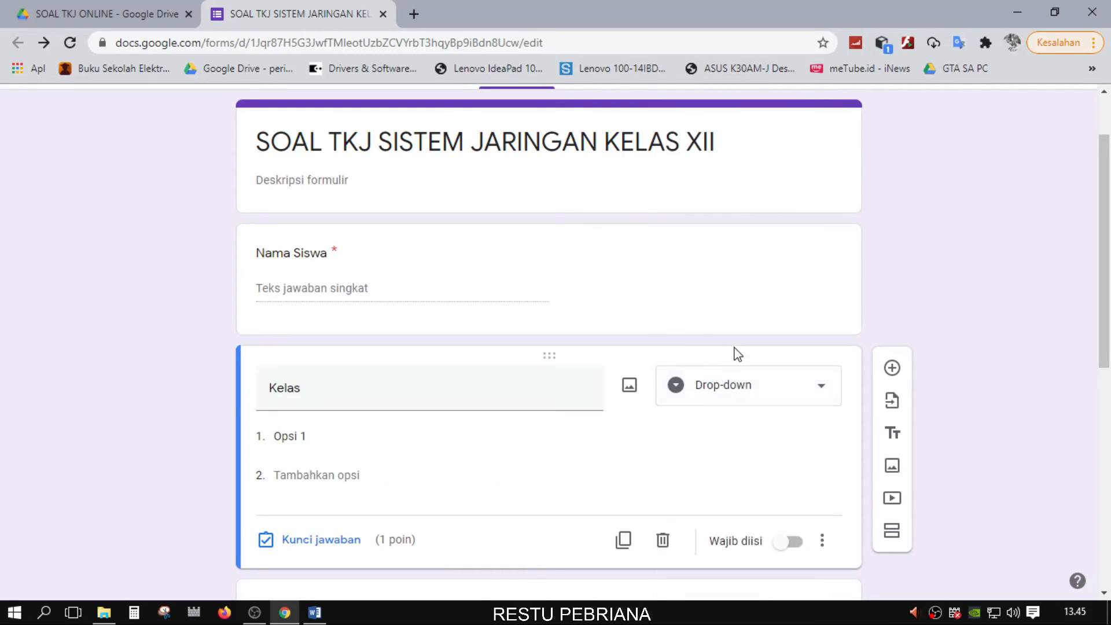
left_click(331, 438)
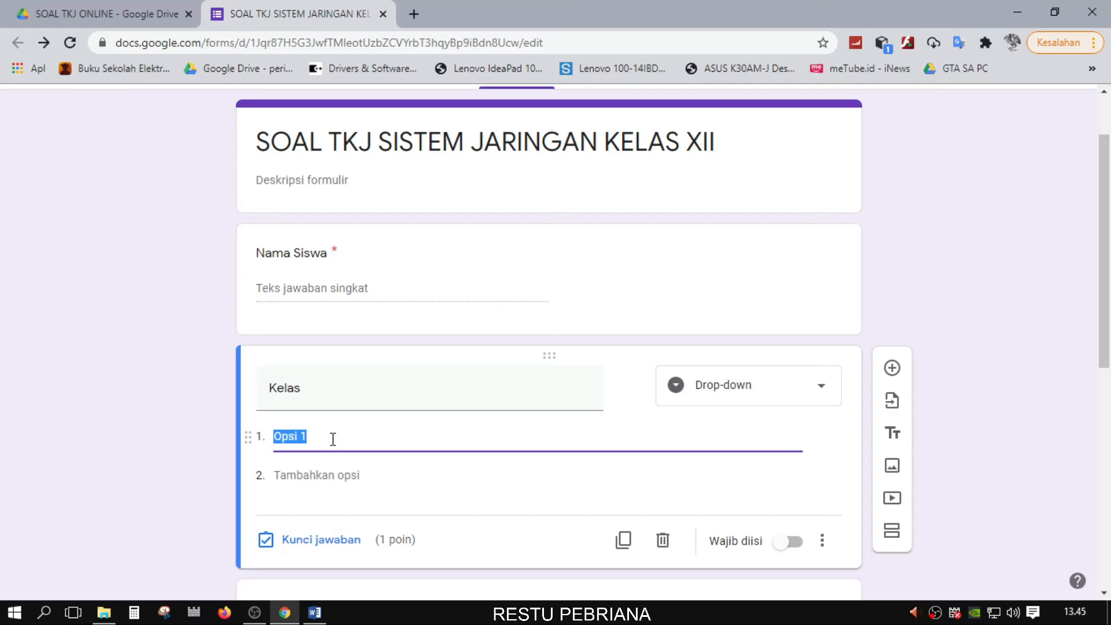
type("X TKJ")
key("Return")
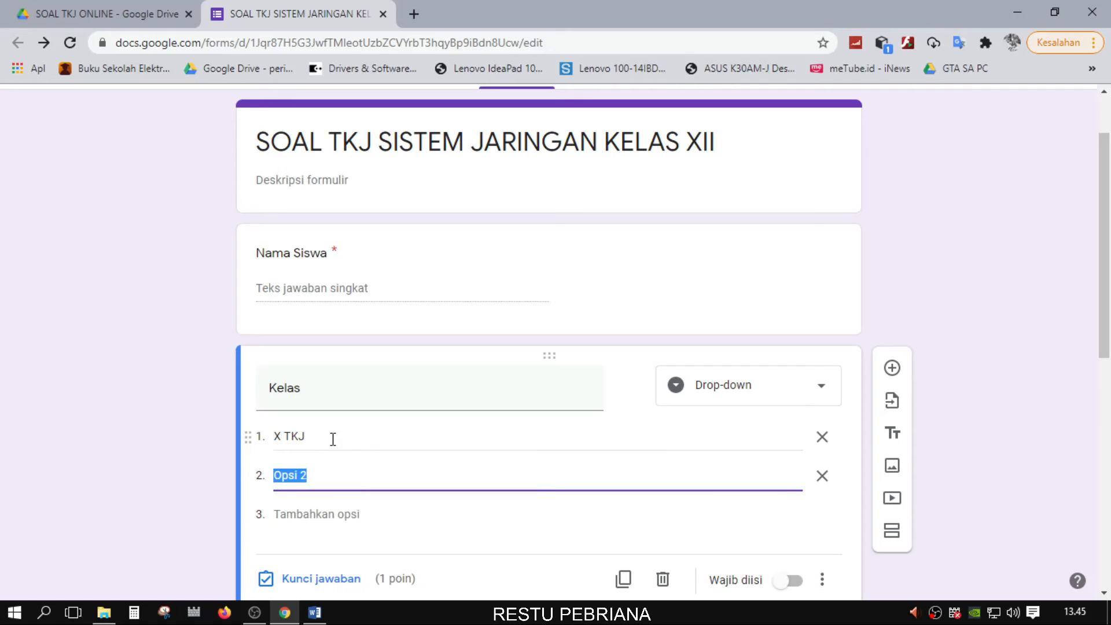
type("XI TKJ")
key("Return")
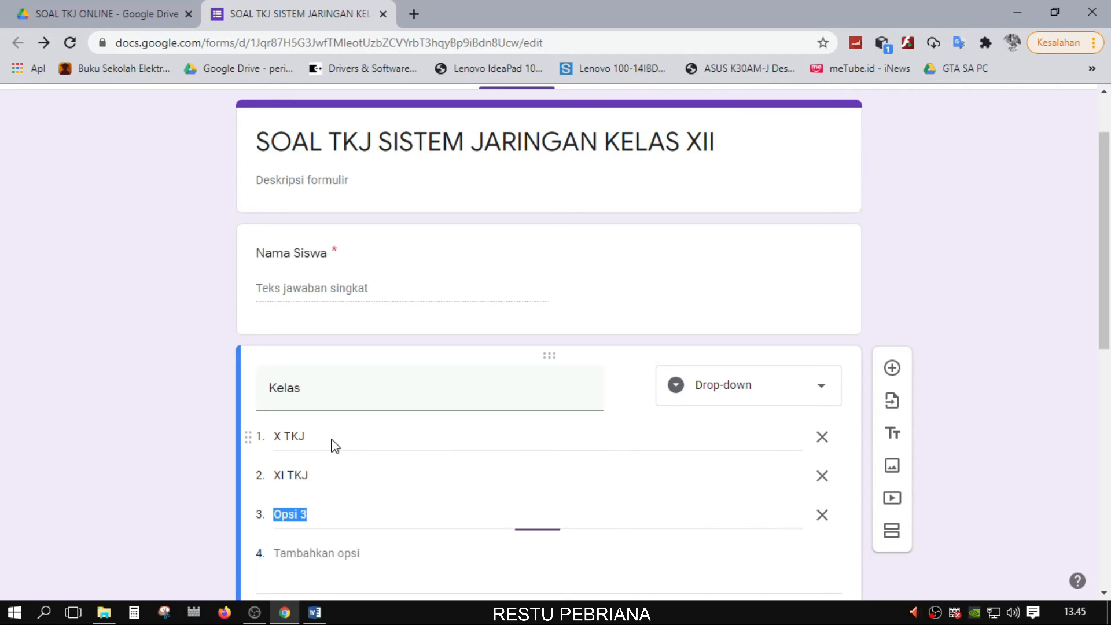
type("XII TKj")
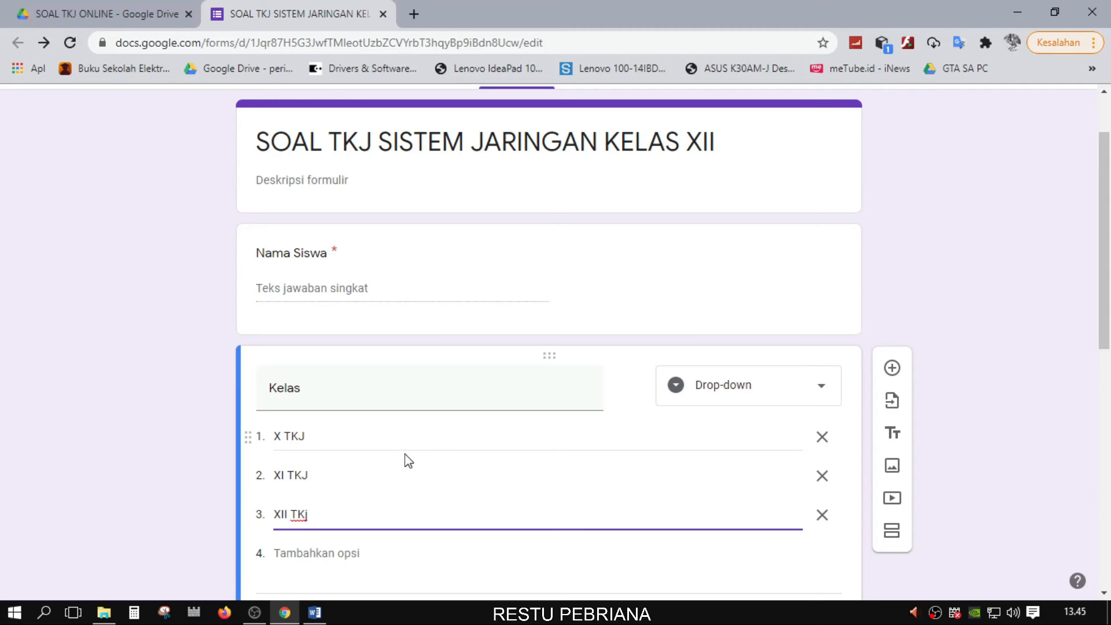
left_click(823, 515)
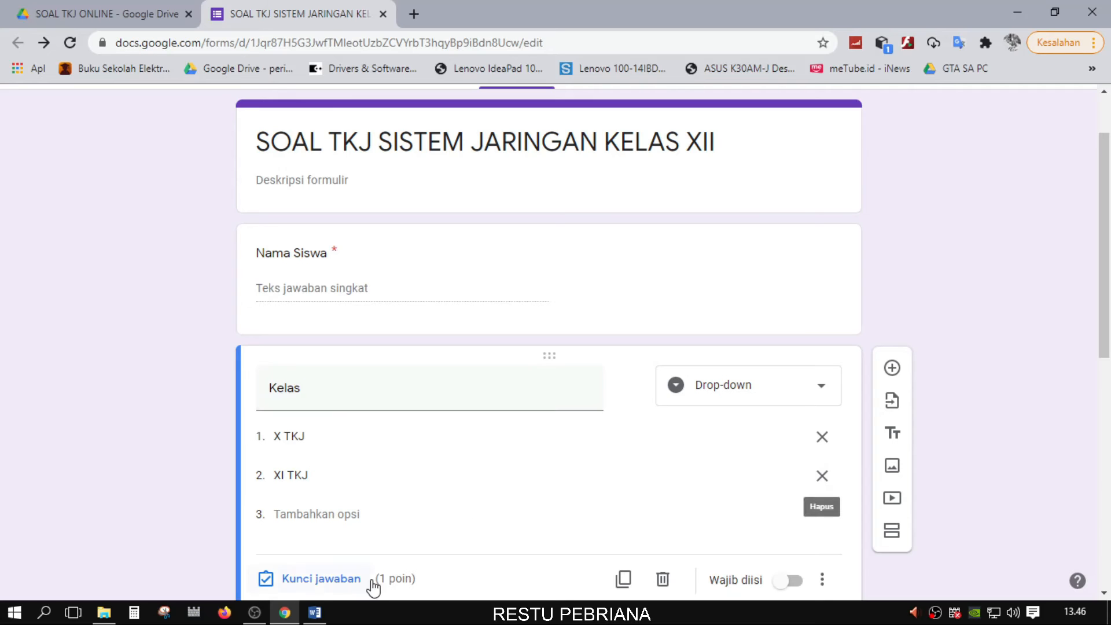
scroll(348, 529, "down", 1)
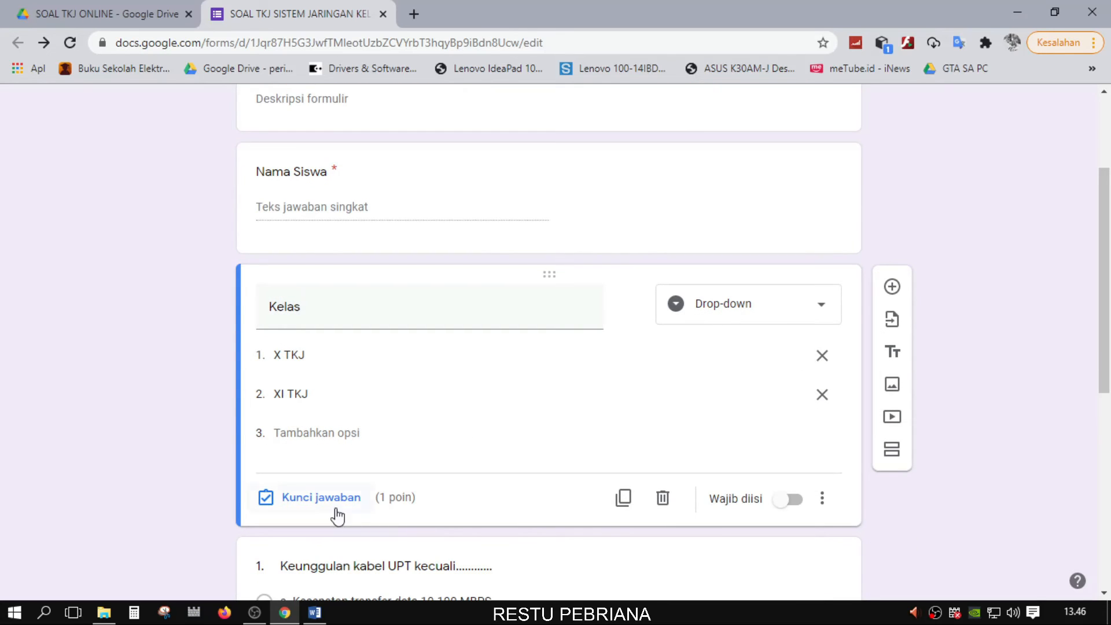
left_click(326, 503)
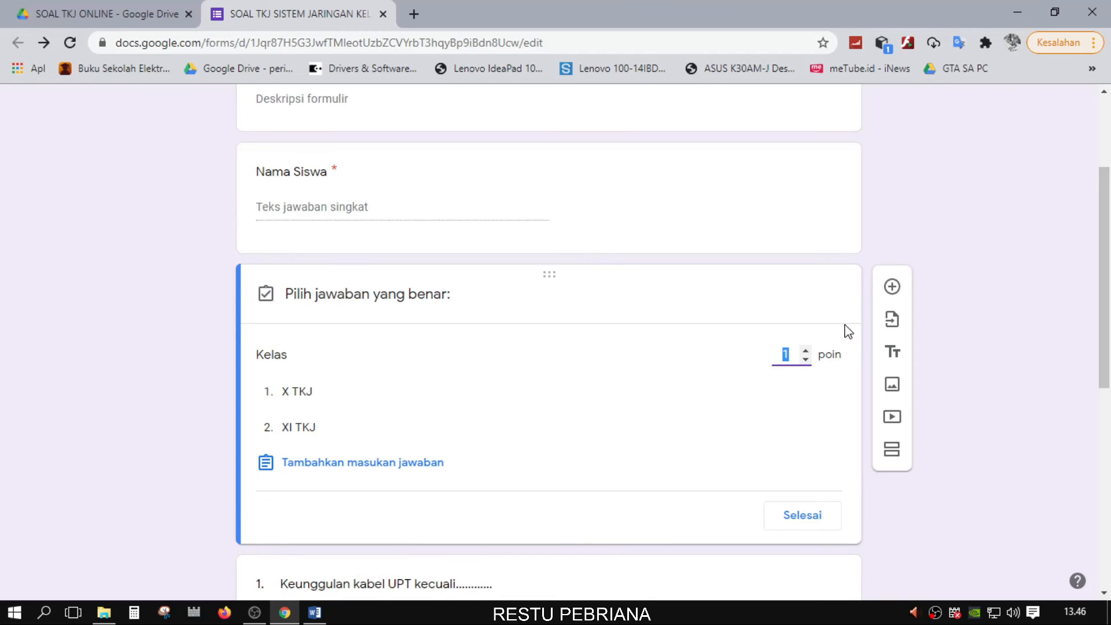
left_click(805, 359)
left_click(808, 515)
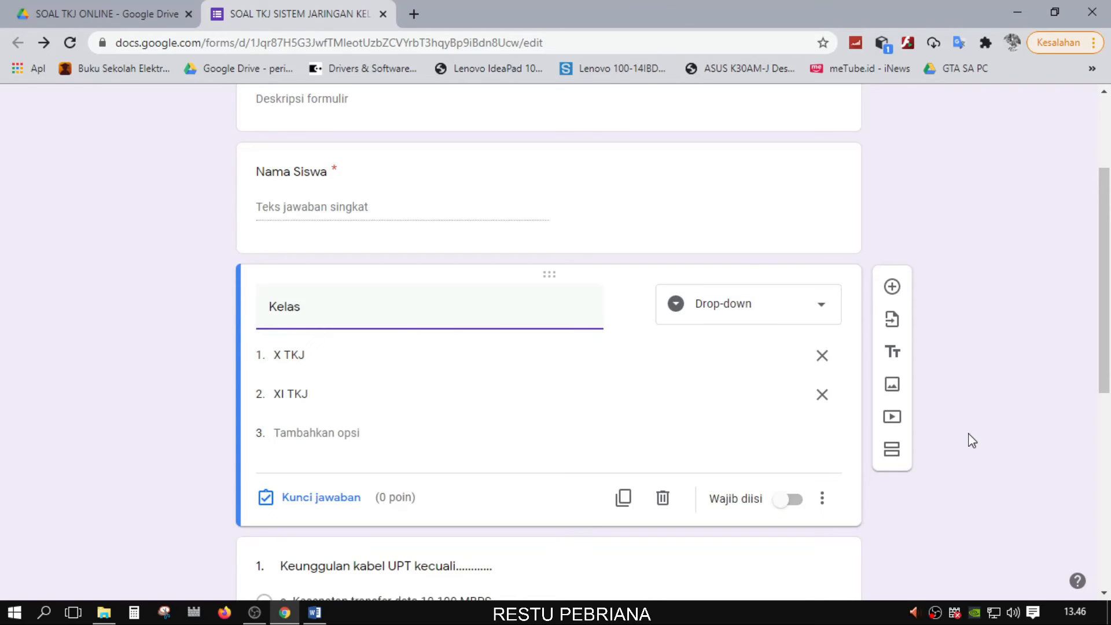
scroll(967, 439, "up", 3)
scroll(972, 441, "down", 2)
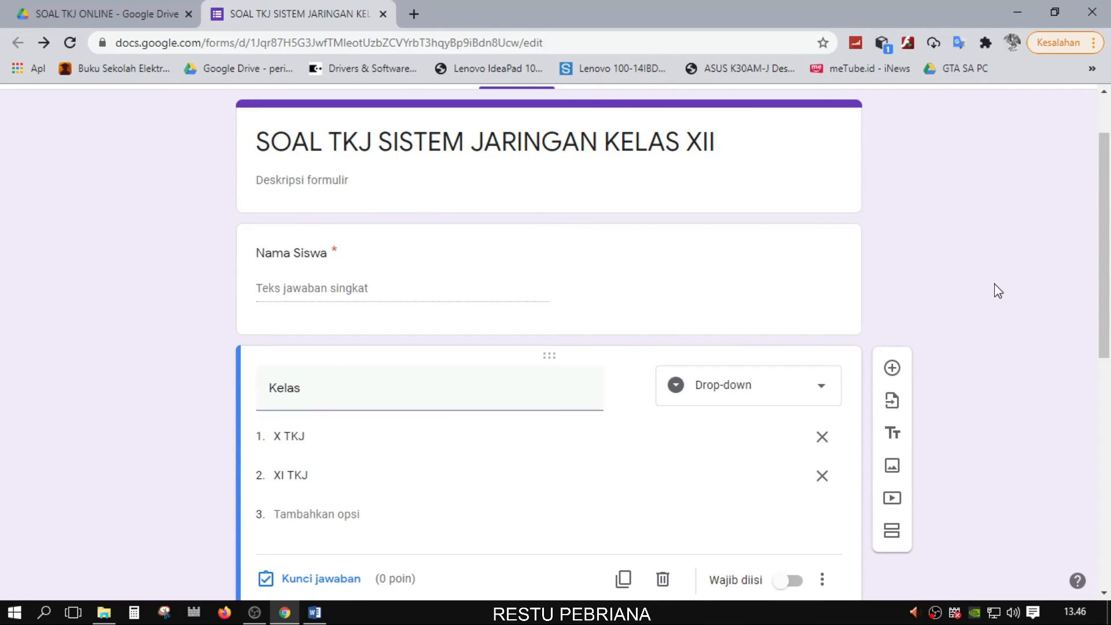
scroll(987, 354, "down", 3)
scroll(714, 392, "up", 2)
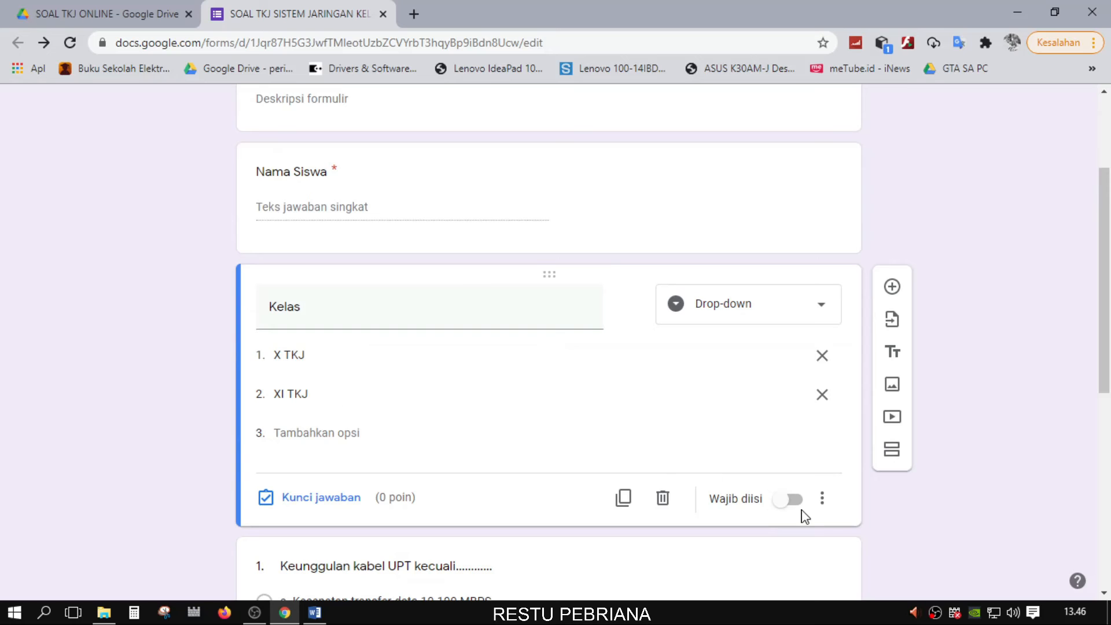
left_click(791, 501)
scroll(994, 447, "up", 3)
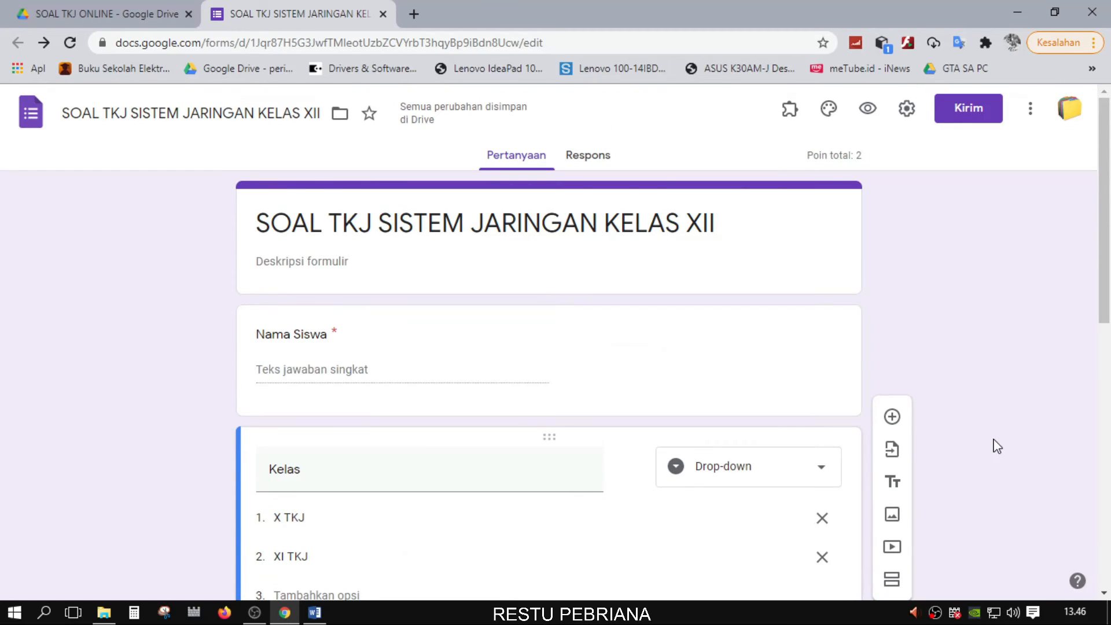
scroll(997, 447, "down", 2)
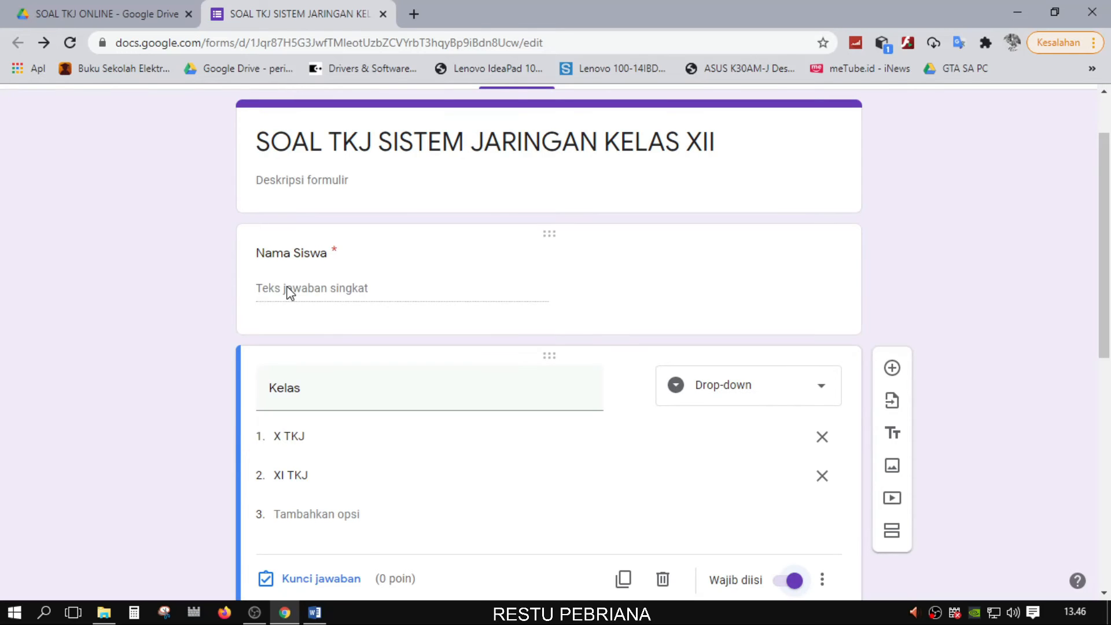
scroll(289, 292, "down", 2)
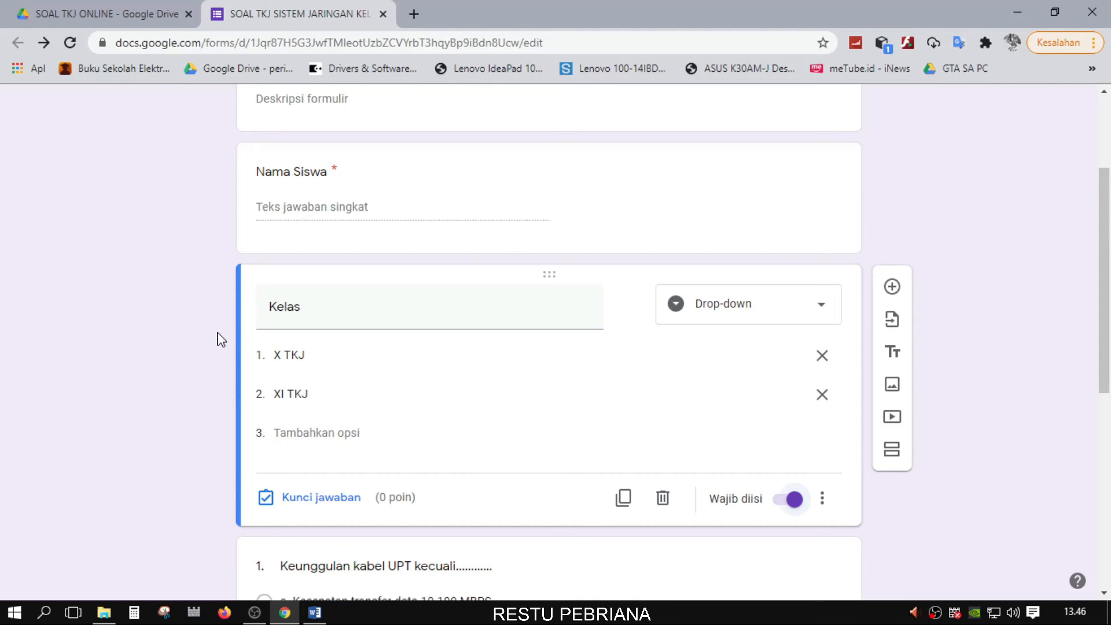
scroll(222, 340, "down", 6)
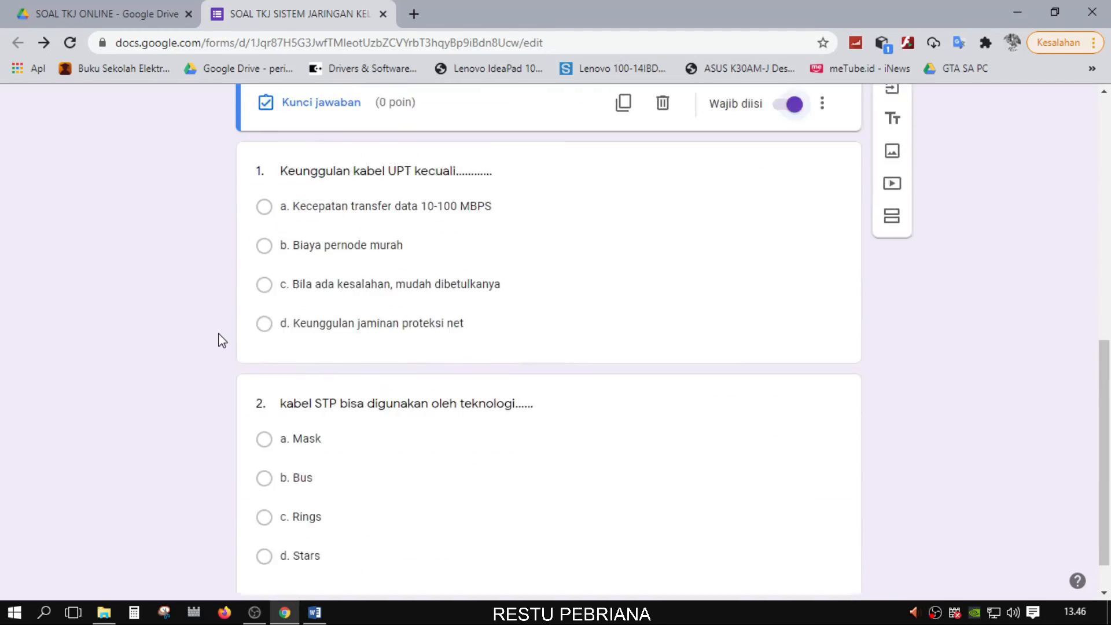
scroll(222, 339, "up", 9)
scroll(960, 258, "down", 2)
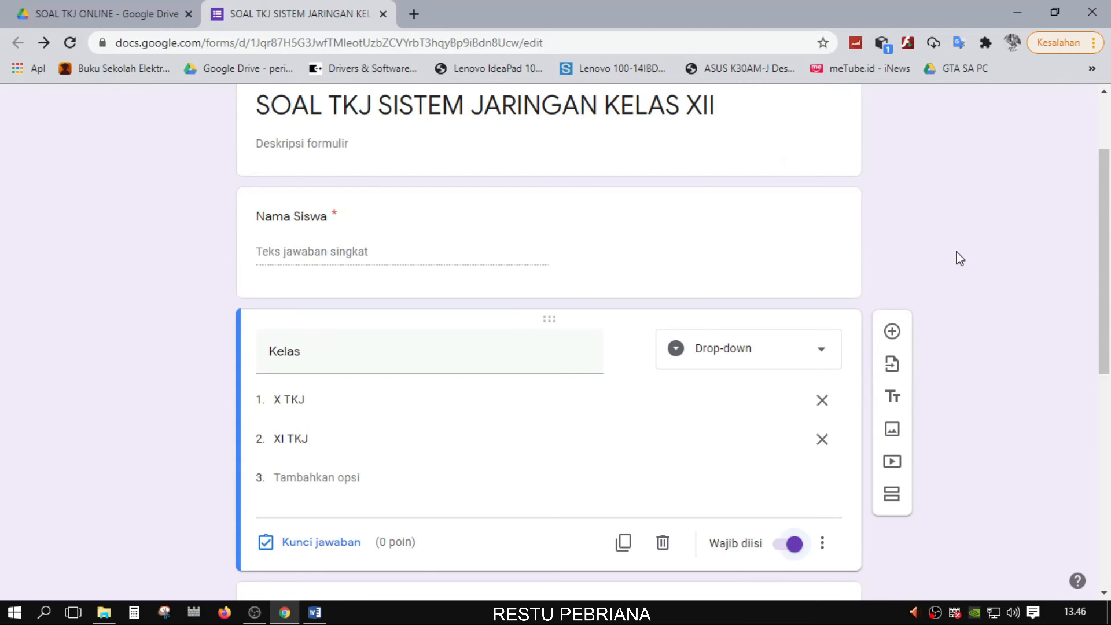
scroll(960, 258, "down", 8)
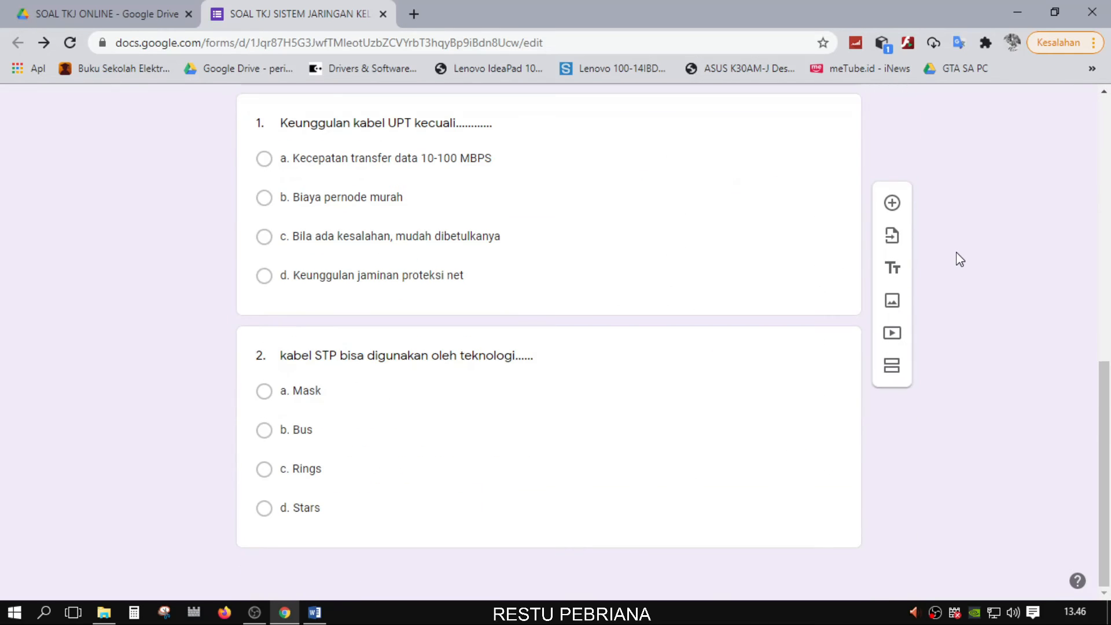
scroll(960, 258, "up", 10)
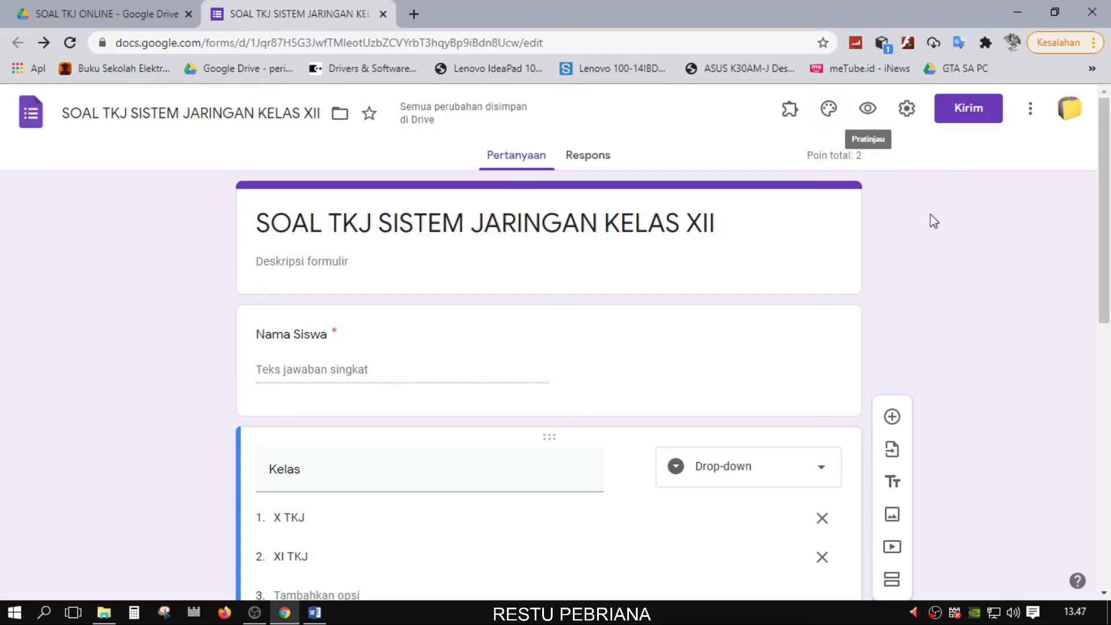
Set the form's header image to the lab glassware photo
left_click(829, 110)
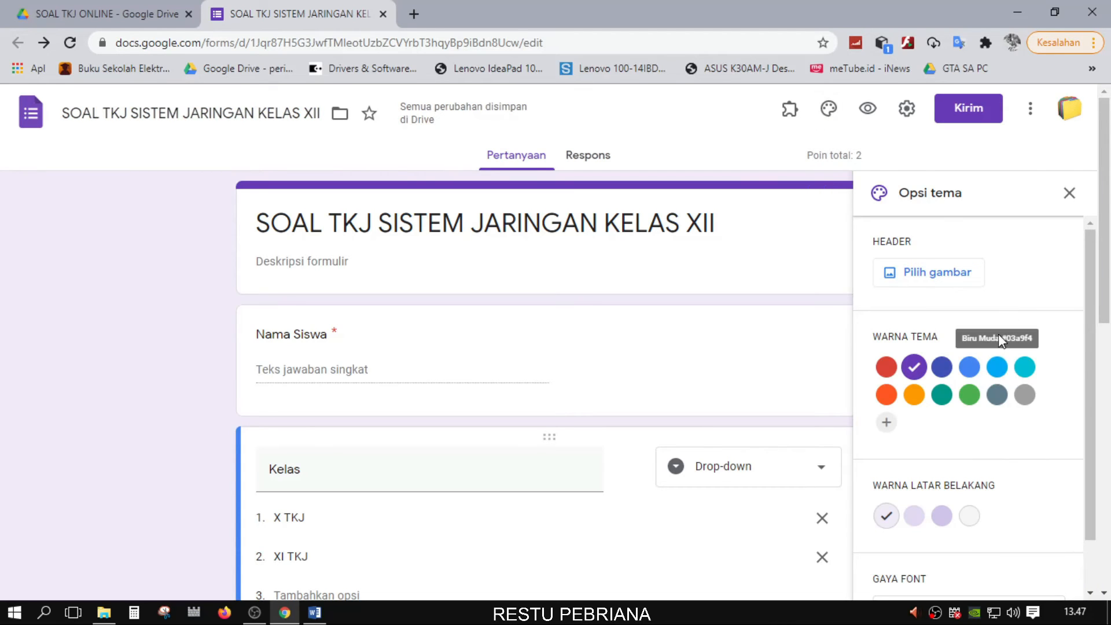
left_click(941, 277)
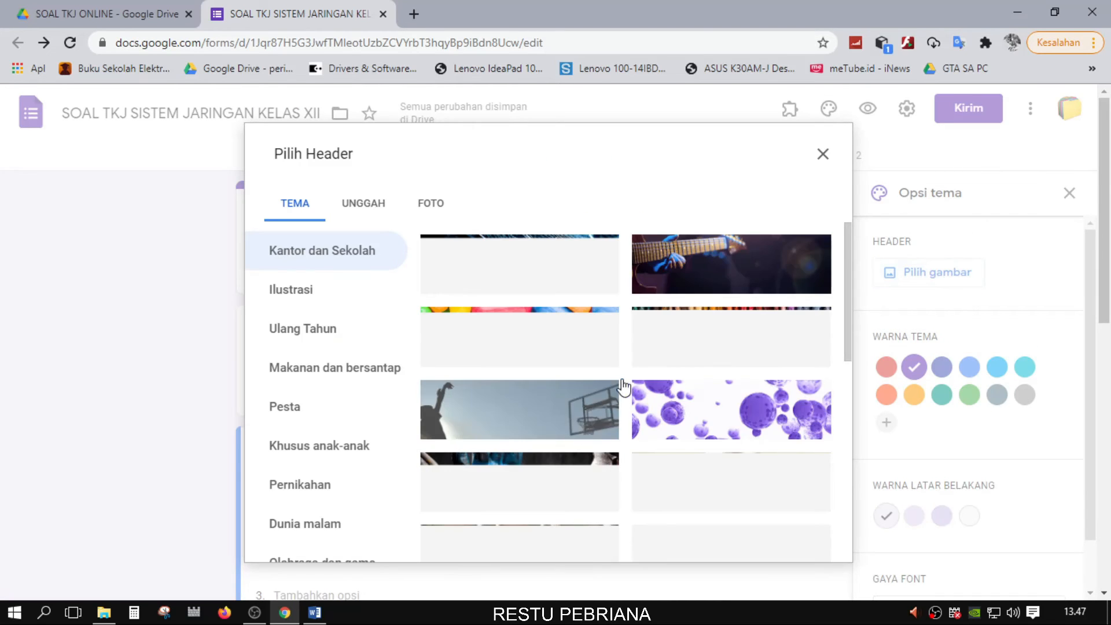
scroll(680, 414, "down", 4)
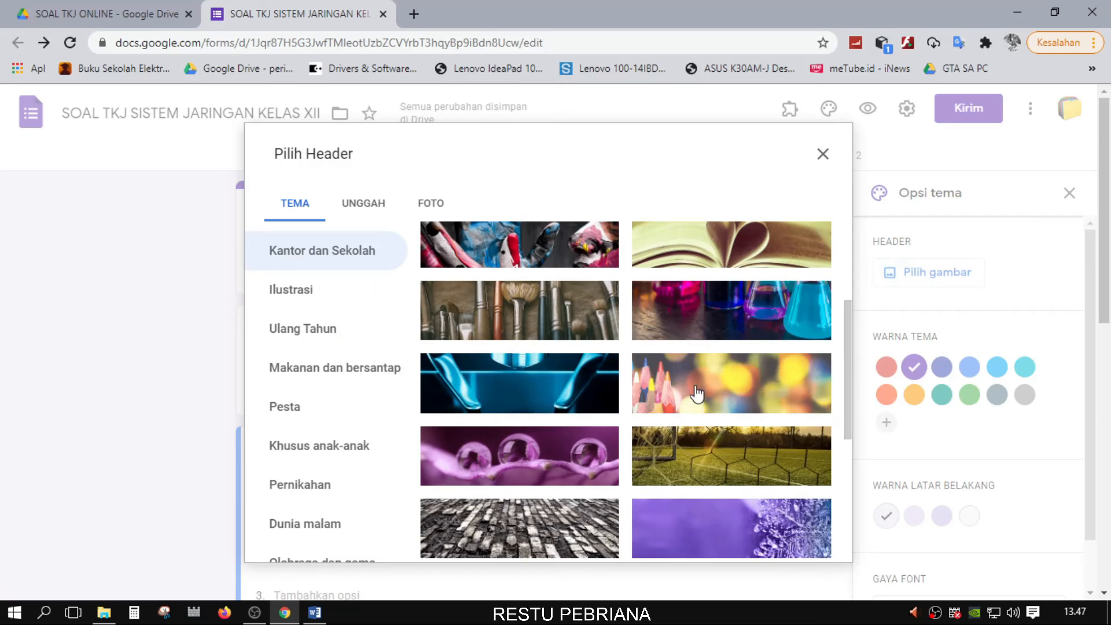
left_click(706, 323)
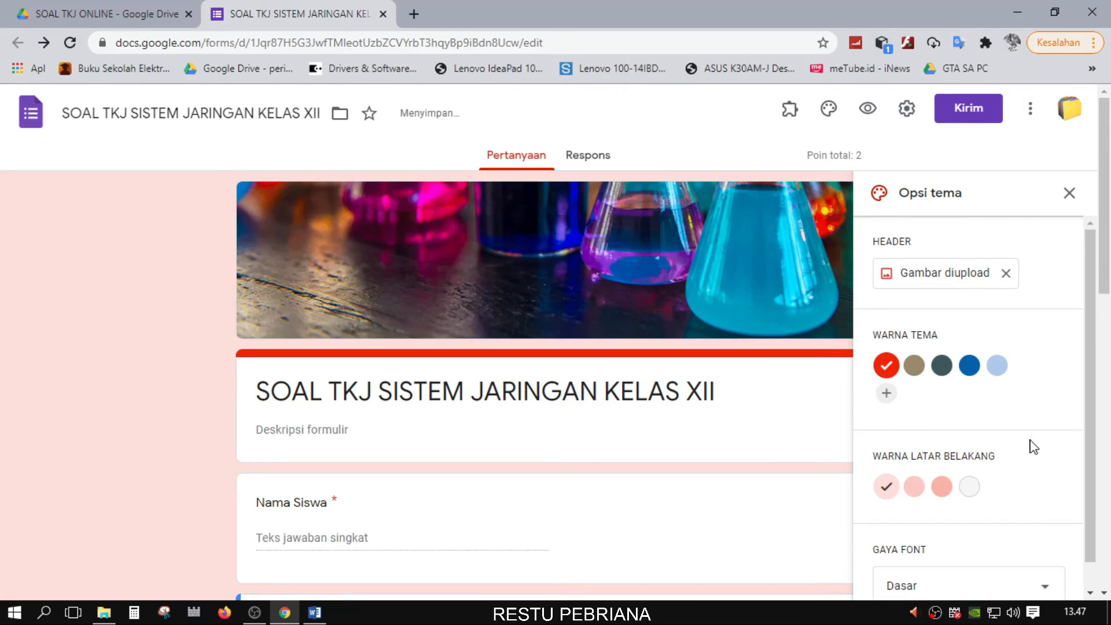
Choose a blue theme colour and a light blue page background
scroll(1028, 446, "down", 1)
left_click(973, 340)
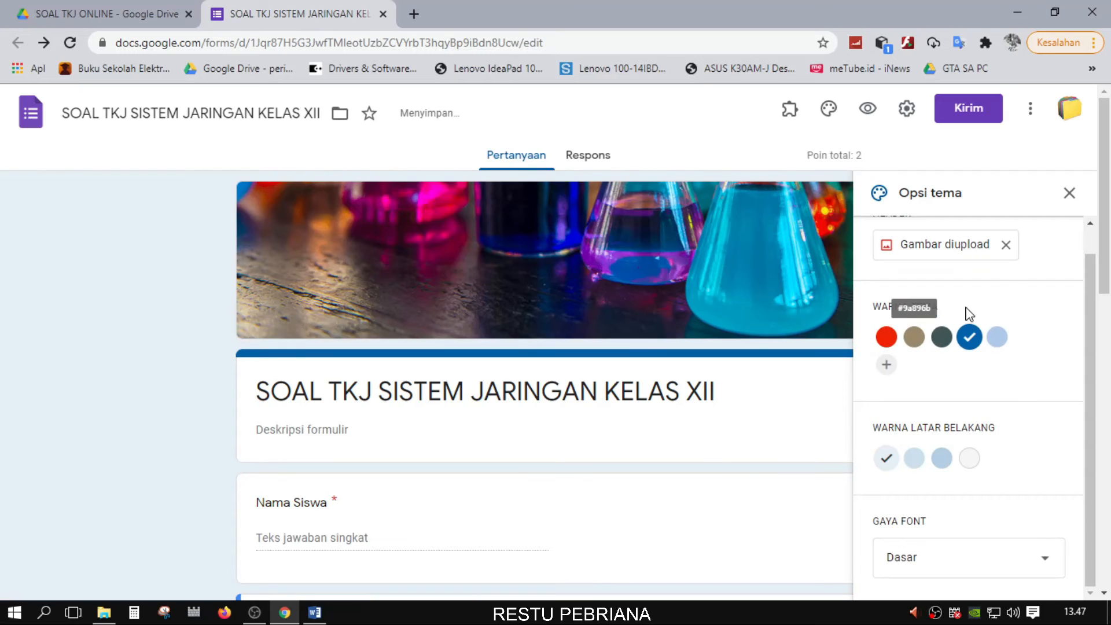
scroll(1013, 373, "down", 3)
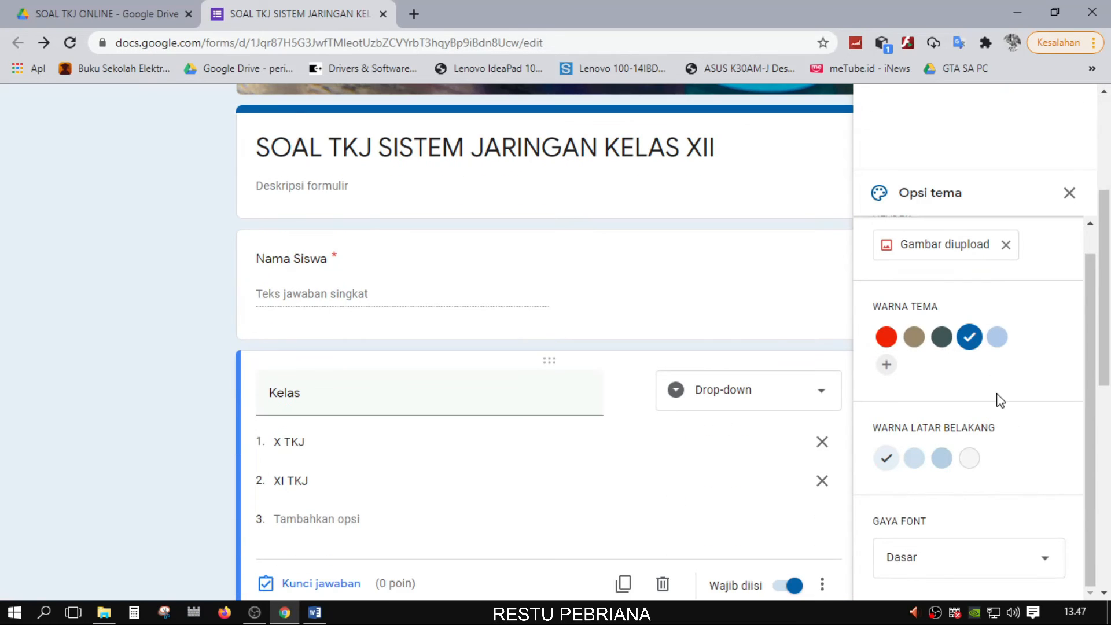
scroll(993, 454, "up", 1)
left_click(941, 486)
scroll(1018, 411, "up", 4)
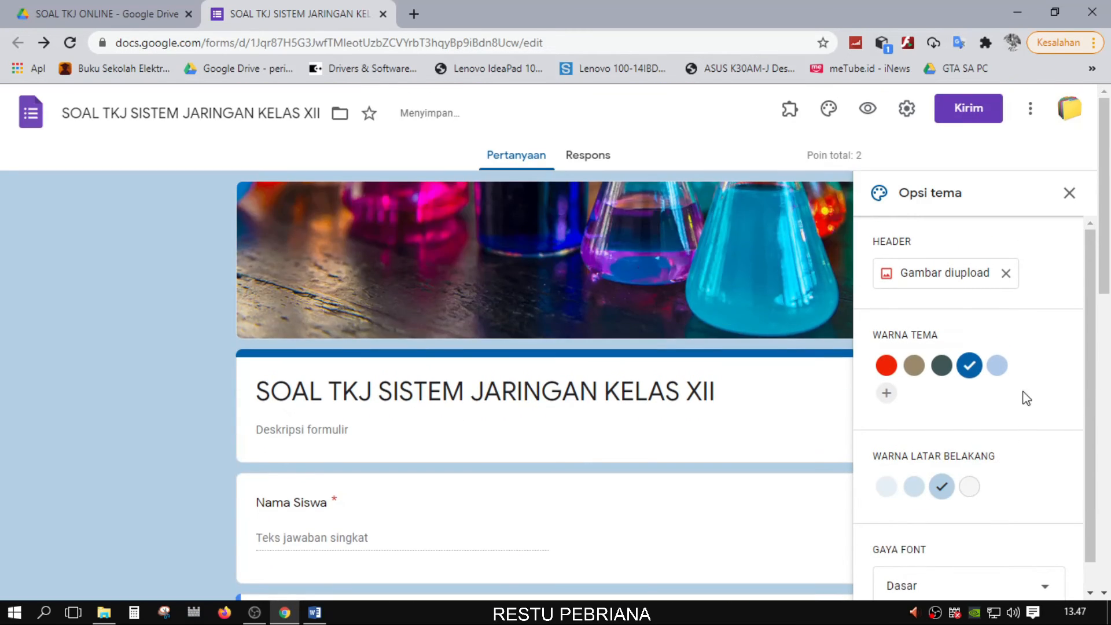
scroll(1002, 504, "down", 1)
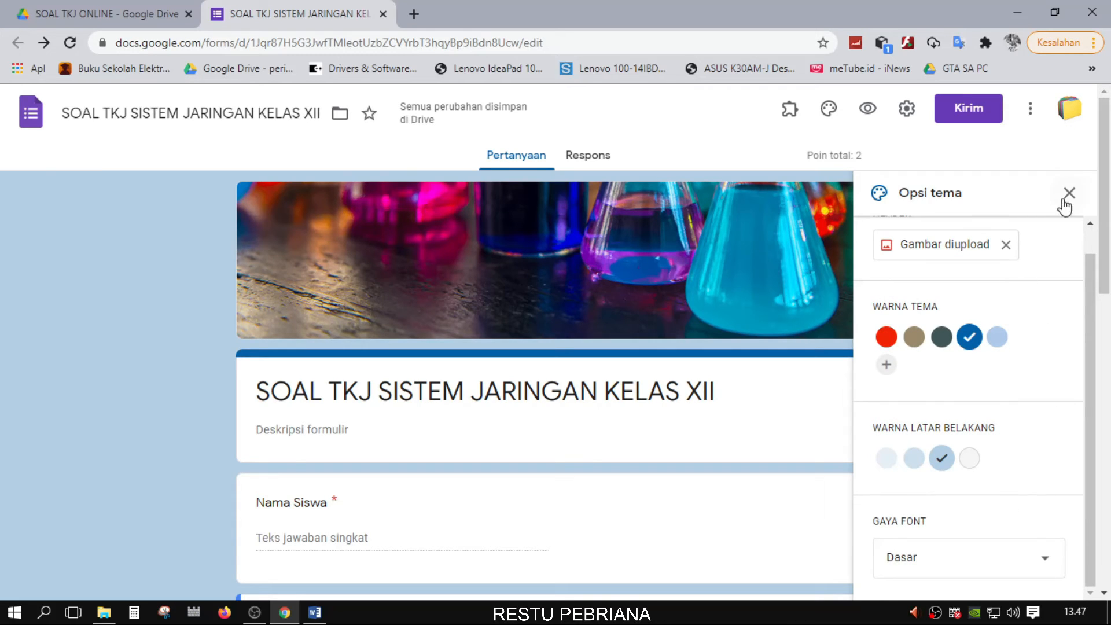
Try the Lucu font style, then revert the font to Dasar
left_click(1015, 561)
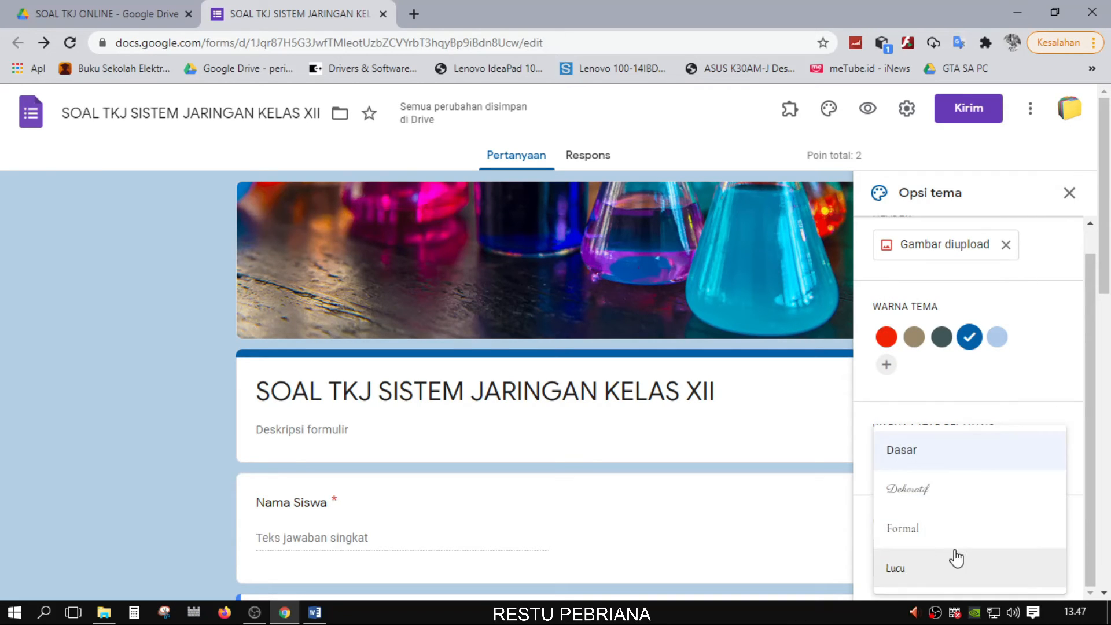
left_click(910, 569)
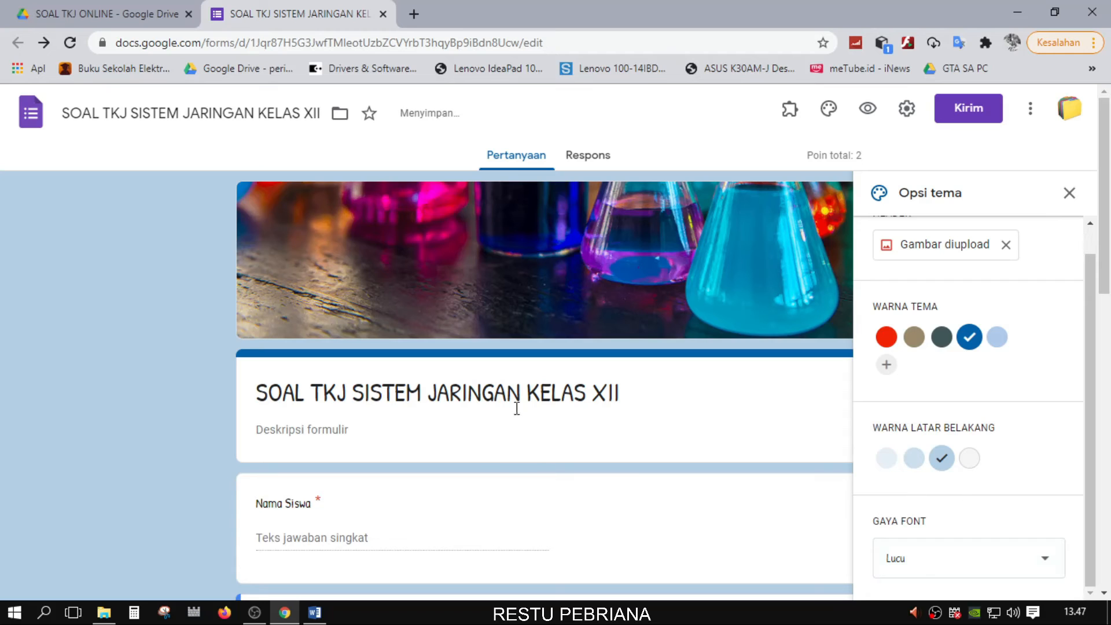
left_click(949, 563)
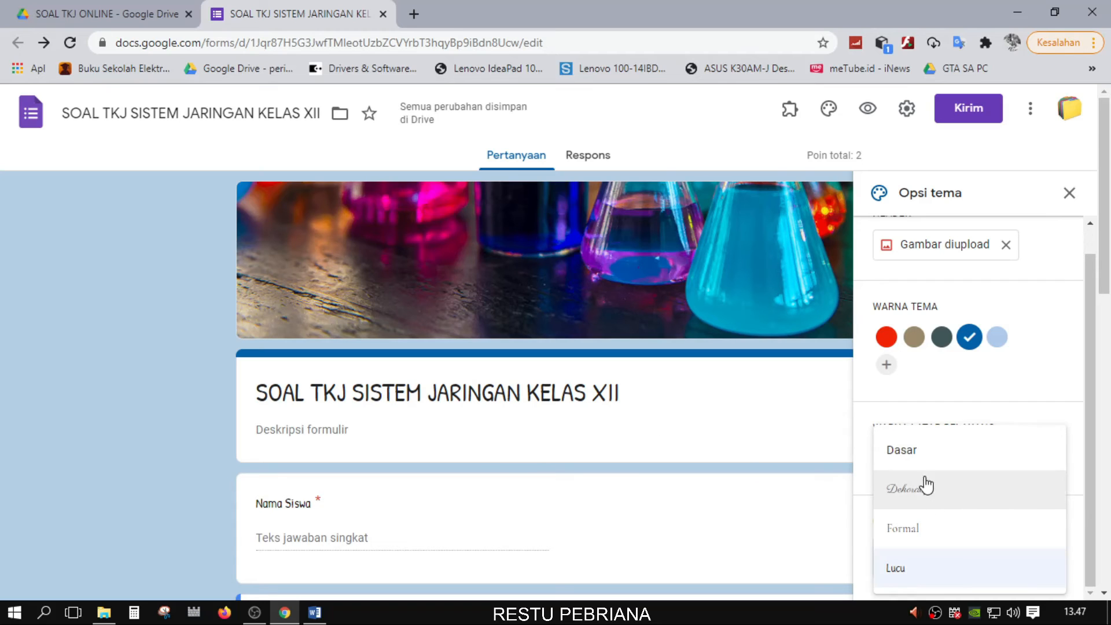
left_click(983, 463)
scroll(1029, 409, "up", 1)
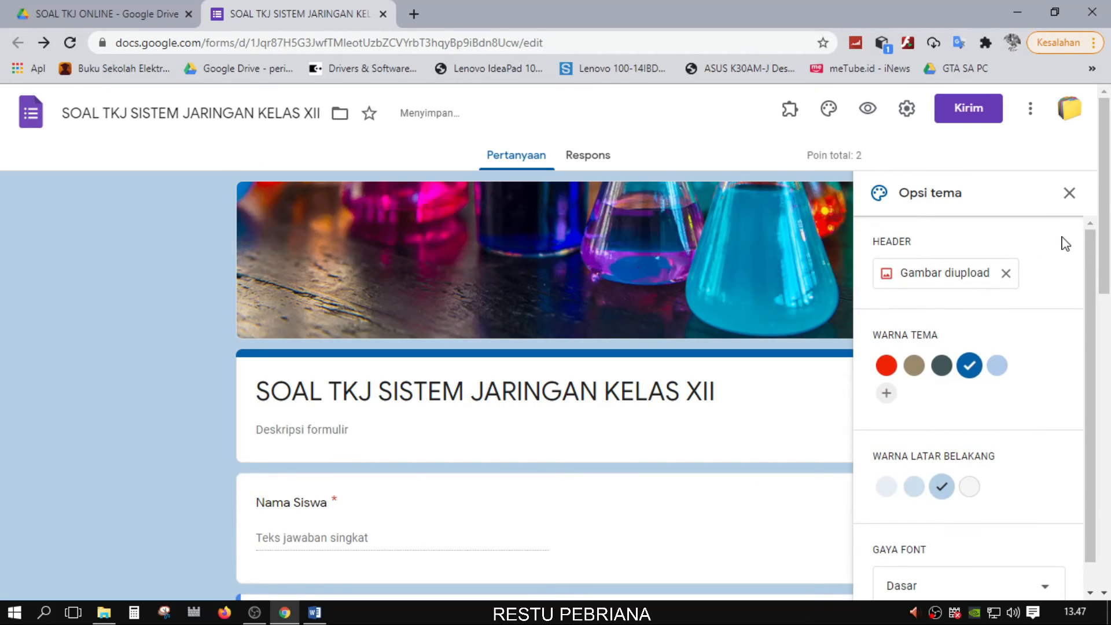
Close the theme options, scroll through the restyled quiz, and select question 2
left_click(1069, 193)
scroll(982, 417, "down", 10)
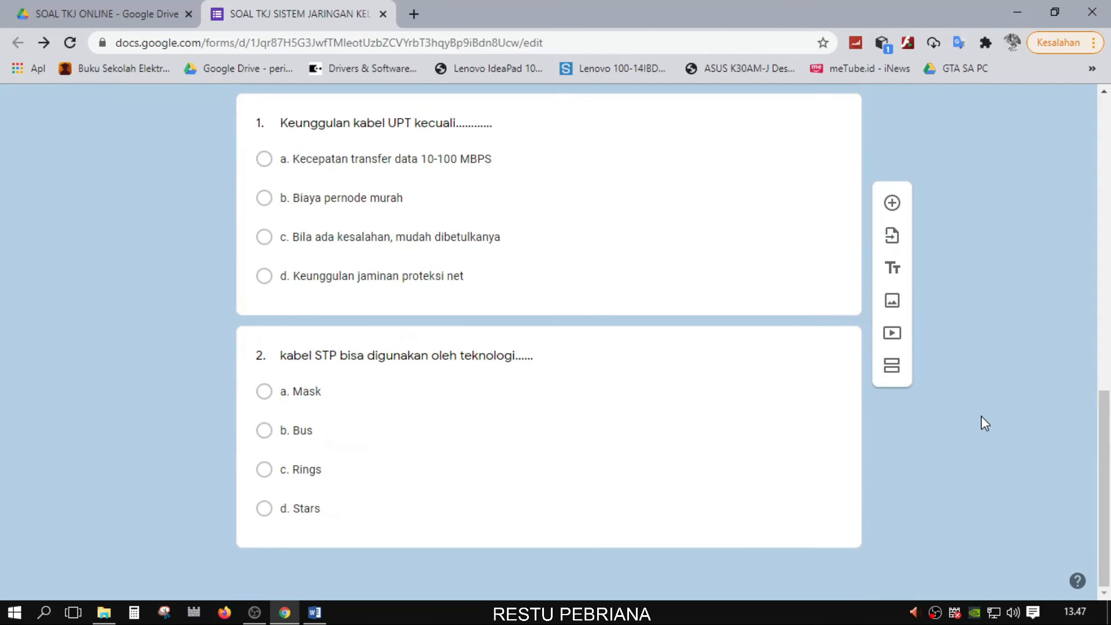
scroll(982, 417, "up", 10)
scroll(986, 431, "down", 4)
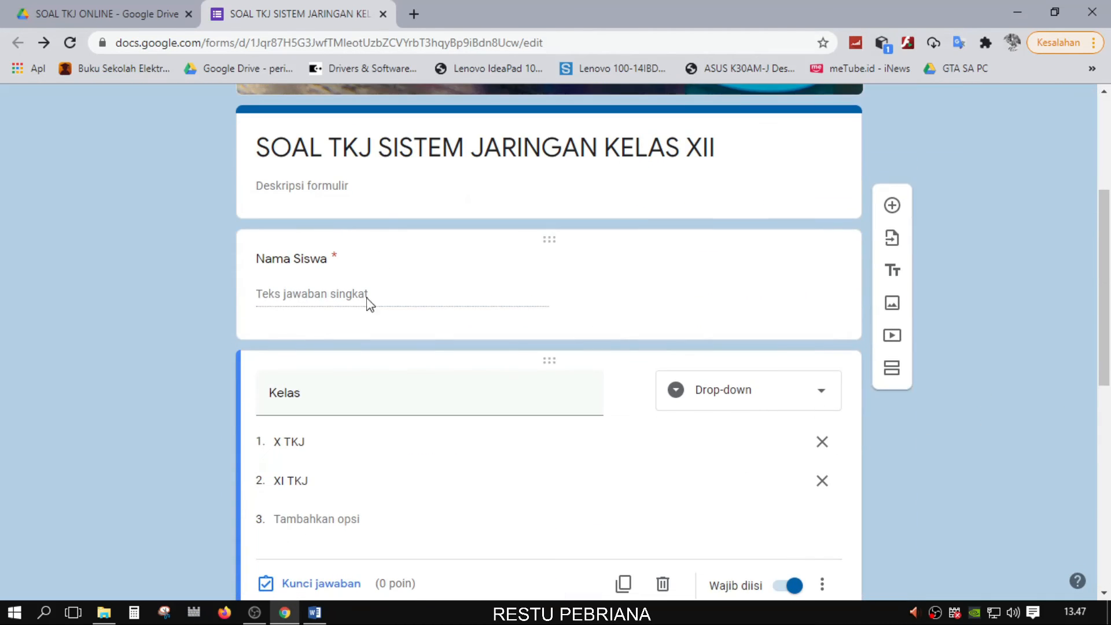
scroll(370, 289, "down", 3)
scroll(325, 218, "up", 2)
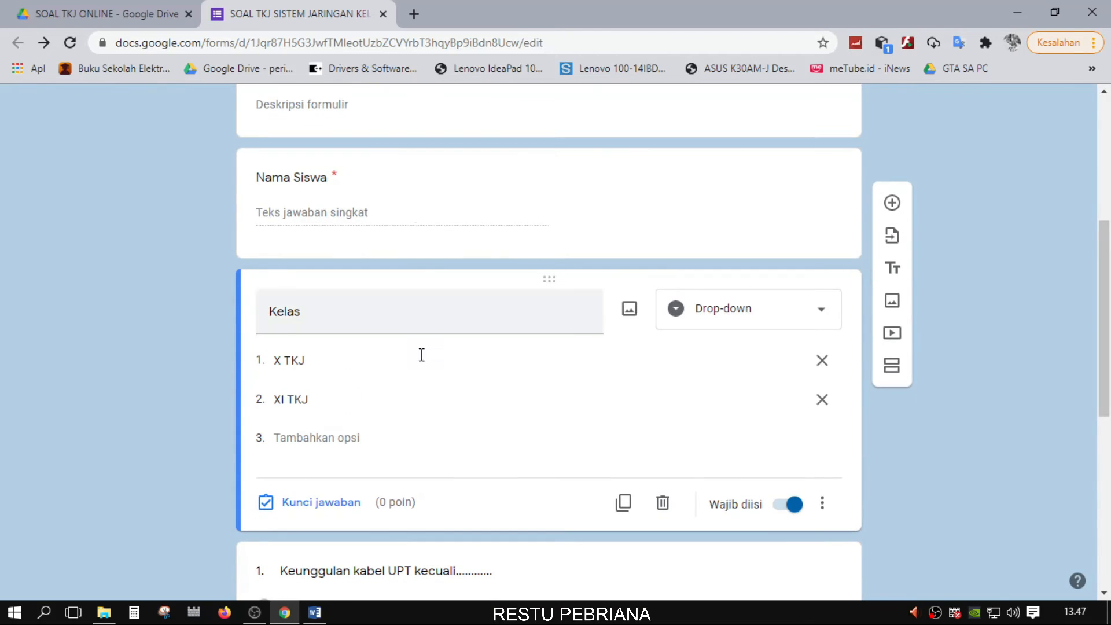
scroll(298, 426, "down", 4)
scroll(1039, 313, "up", 5)
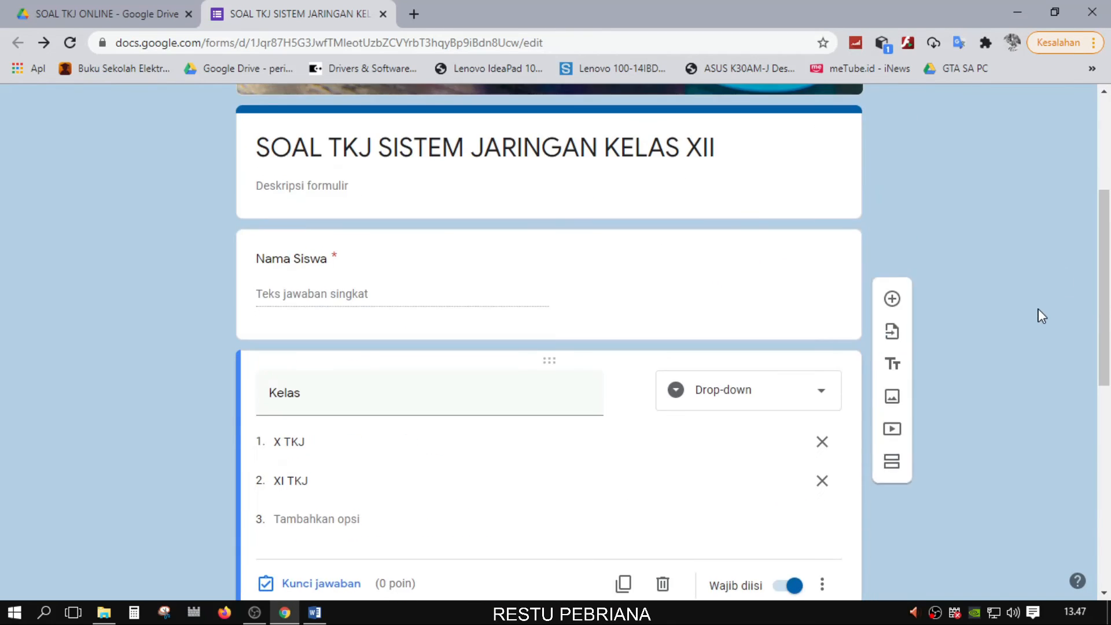
scroll(1039, 313, "down", 4)
scroll(1039, 318, "up", 3)
scroll(971, 345, "up", 1)
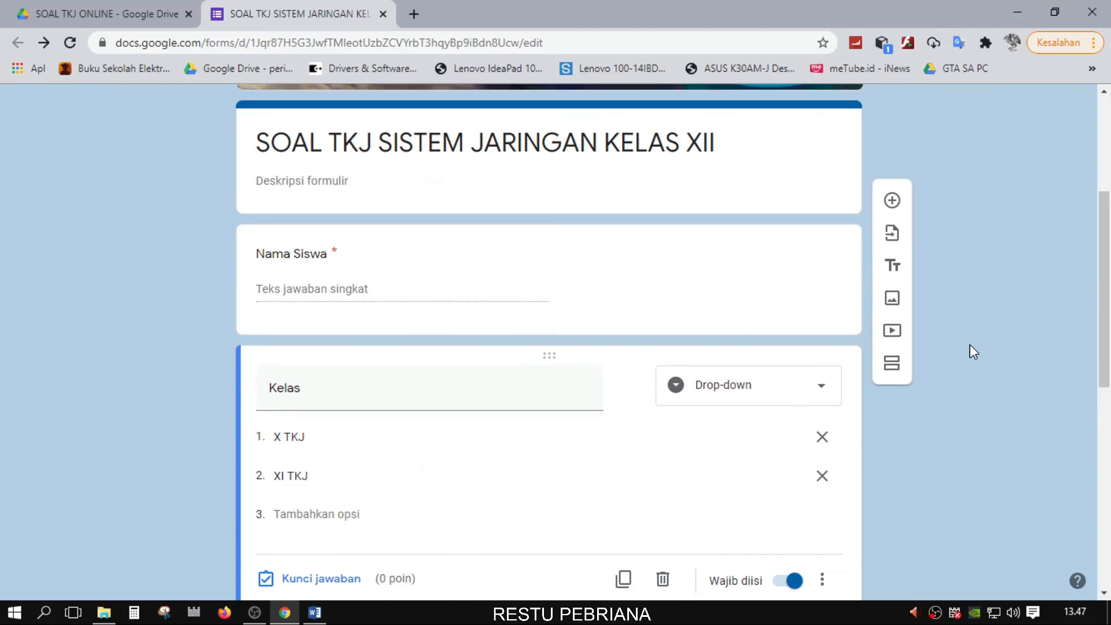
scroll(970, 345, "down", 3)
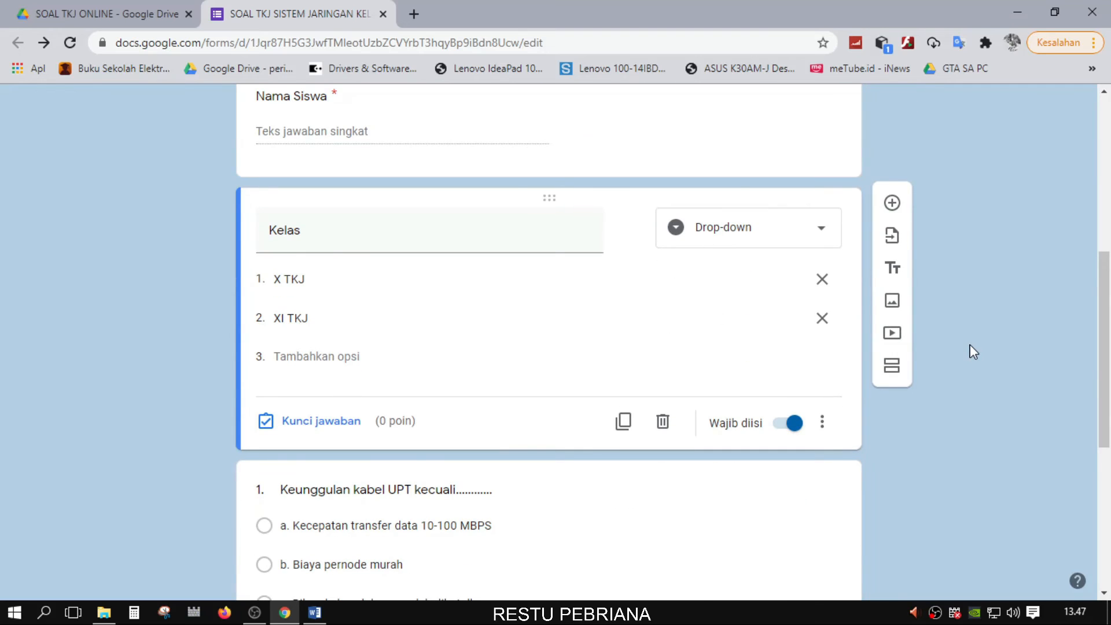
scroll(970, 345, "down", 6)
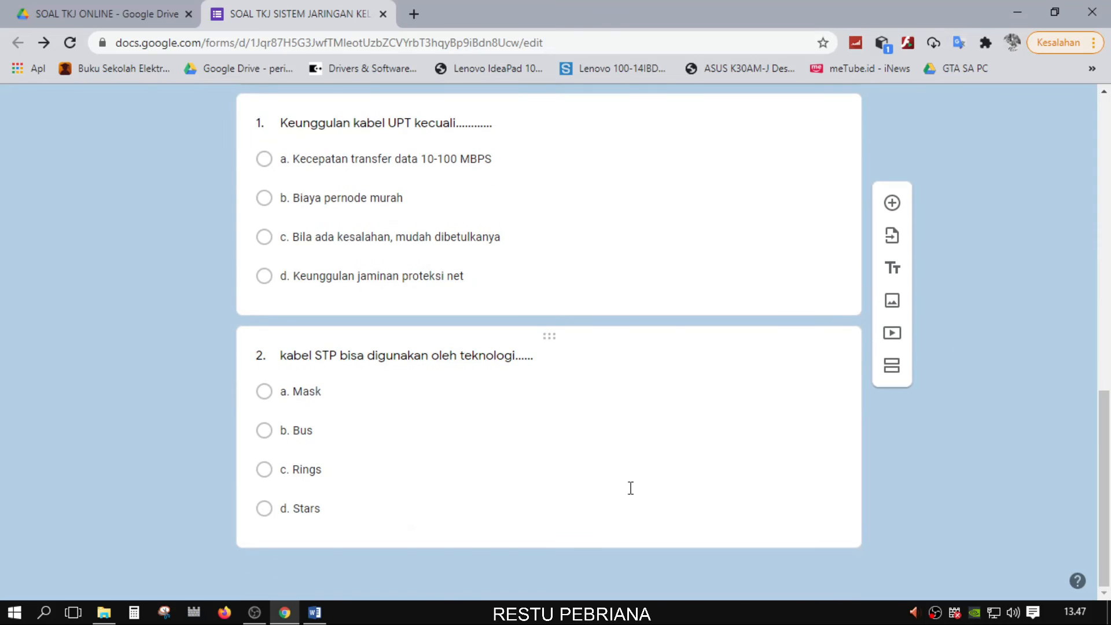
left_click(443, 509)
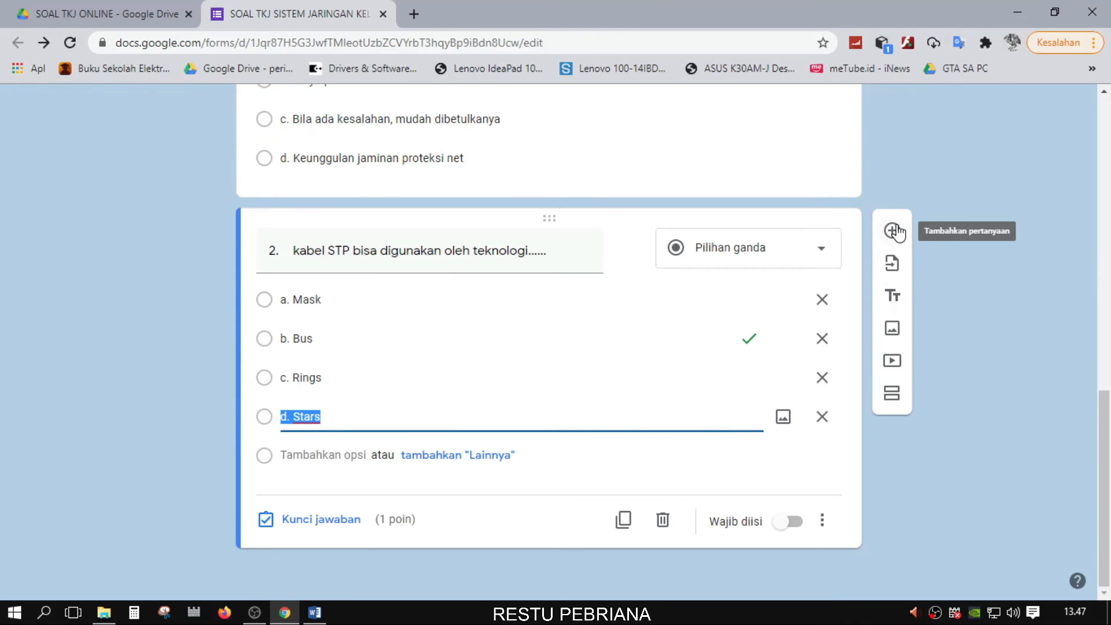
scroll(999, 266, "up", 12)
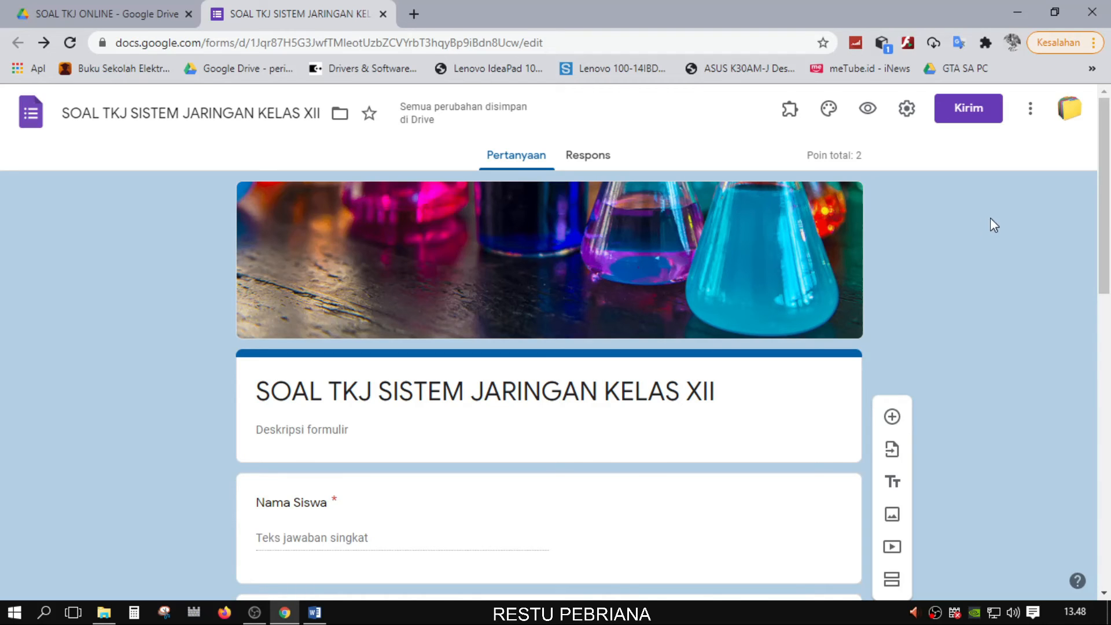
Preview the quiz as respondents see it
left_click(869, 109)
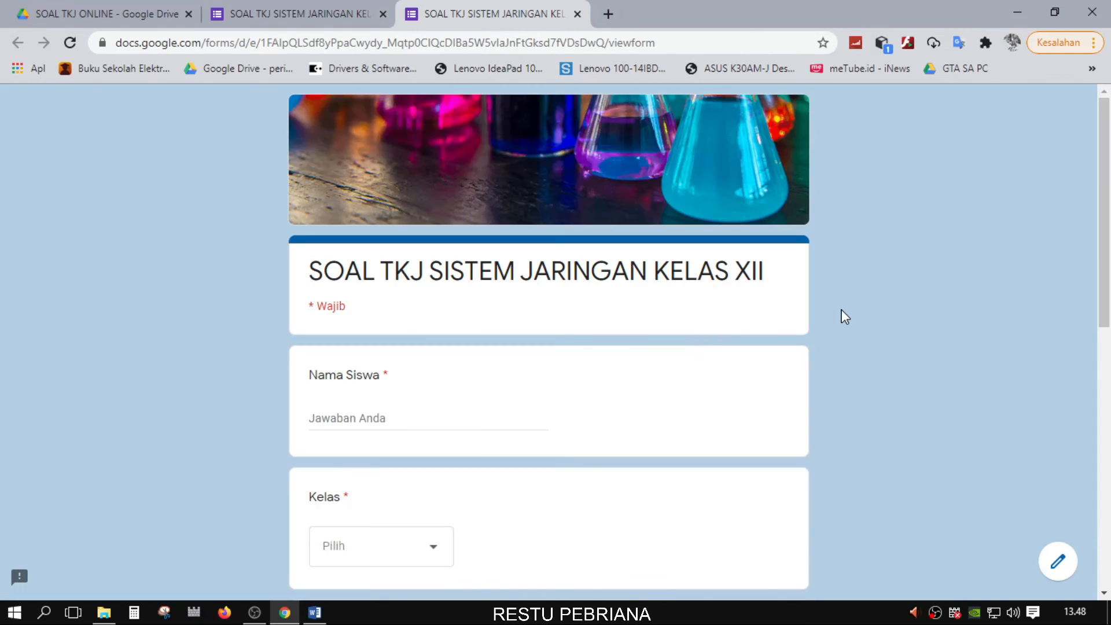
scroll(845, 316, "down", 7)
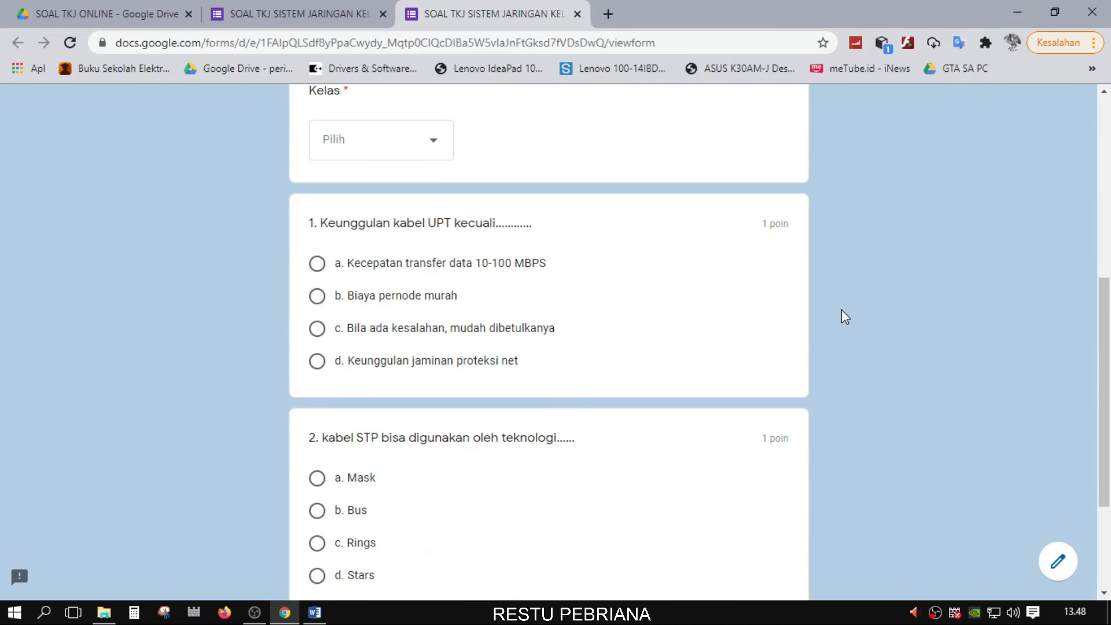
scroll(833, 330, "down", 3)
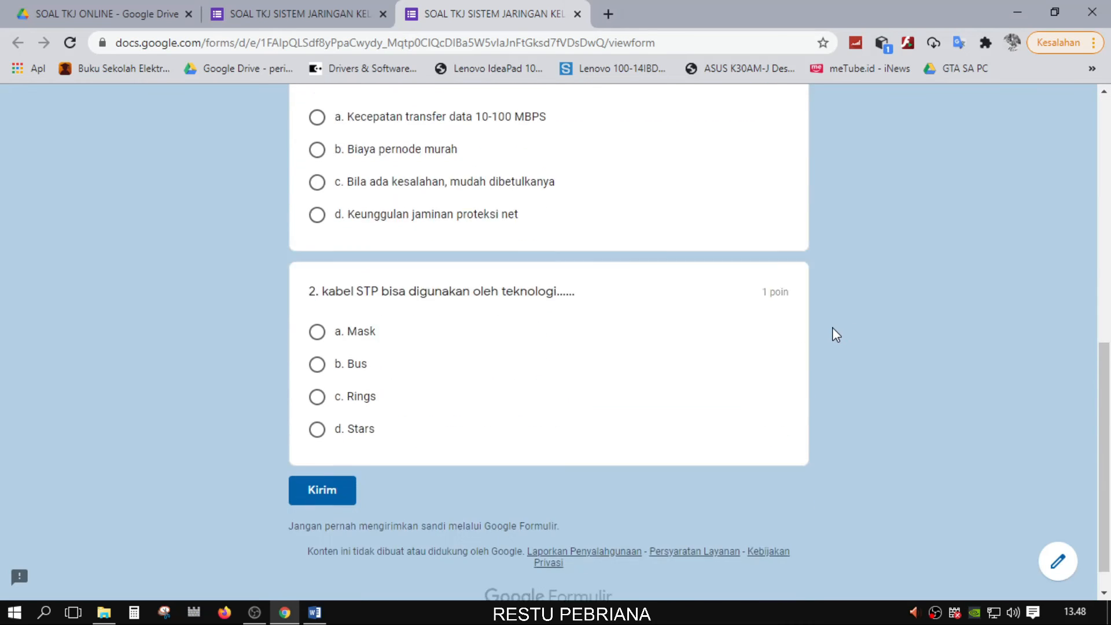
scroll(833, 332, "up", 8)
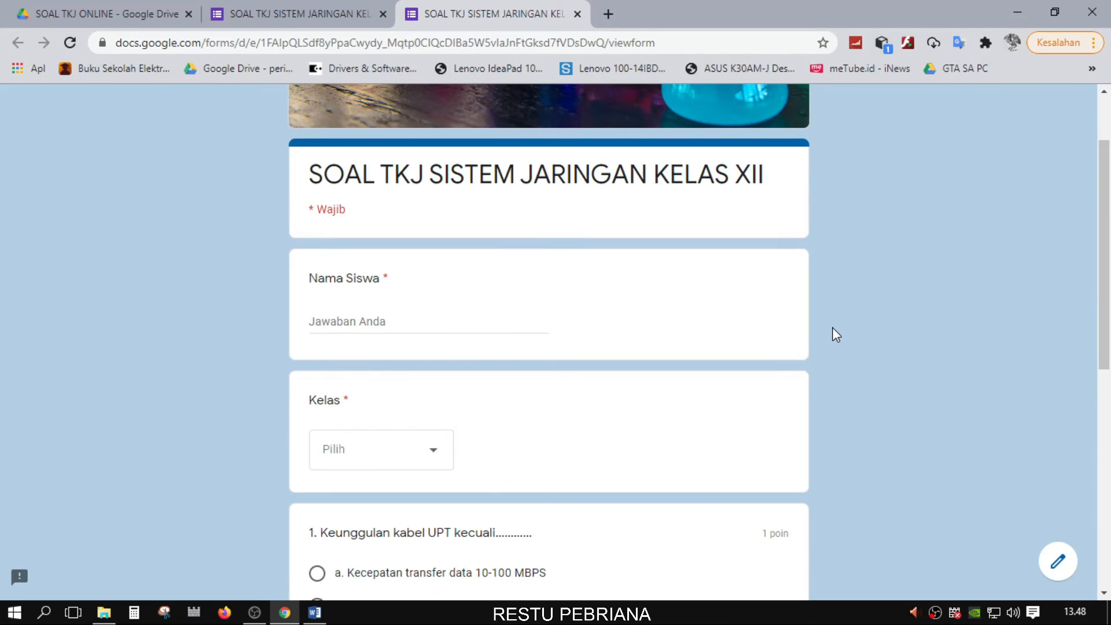
Start the student name field and attempt to submit the incomplete quiz
left_click(378, 321)
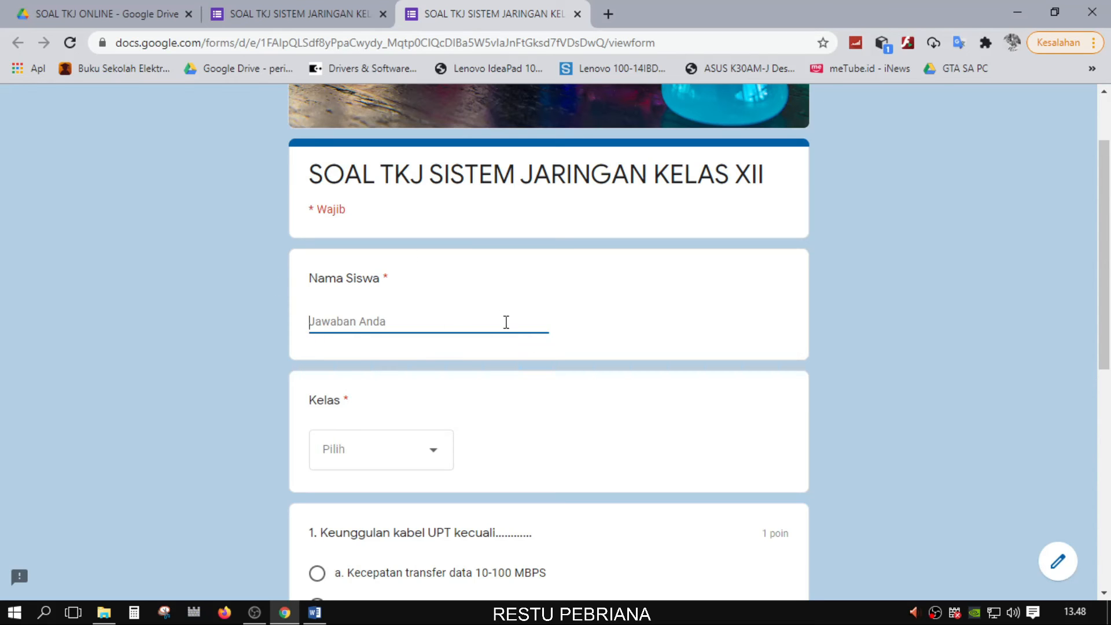
scroll(410, 399, "down", 3)
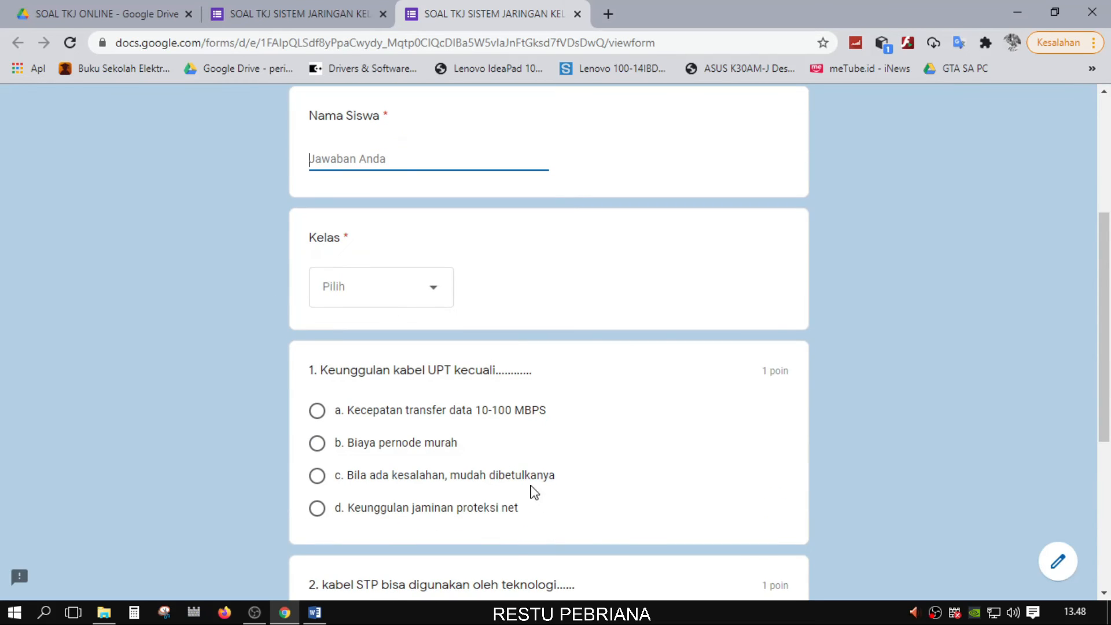
scroll(541, 489, "down", 6)
scroll(556, 483, "up", 7)
scroll(510, 504, "down", 7)
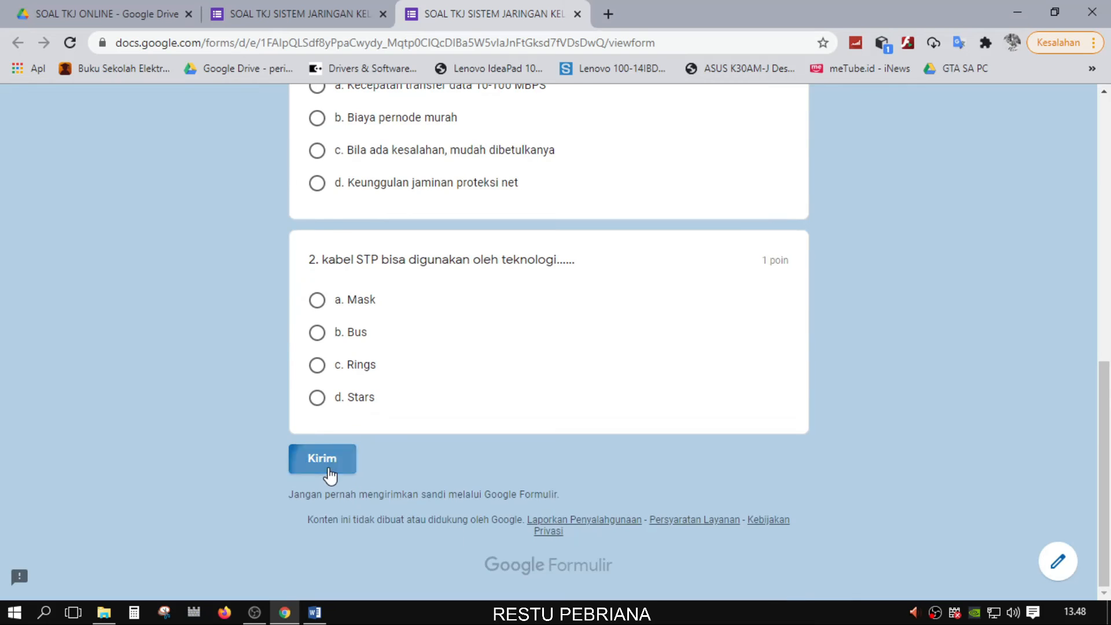
left_click(323, 458)
scroll(405, 416, "down", 6)
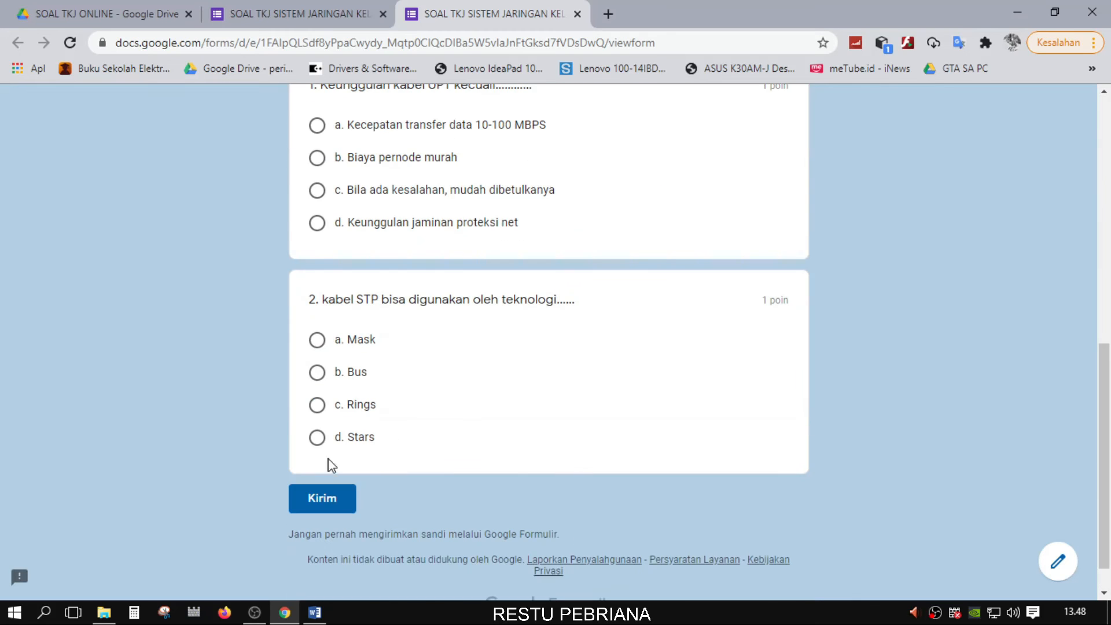
scroll(492, 417, "up", 5)
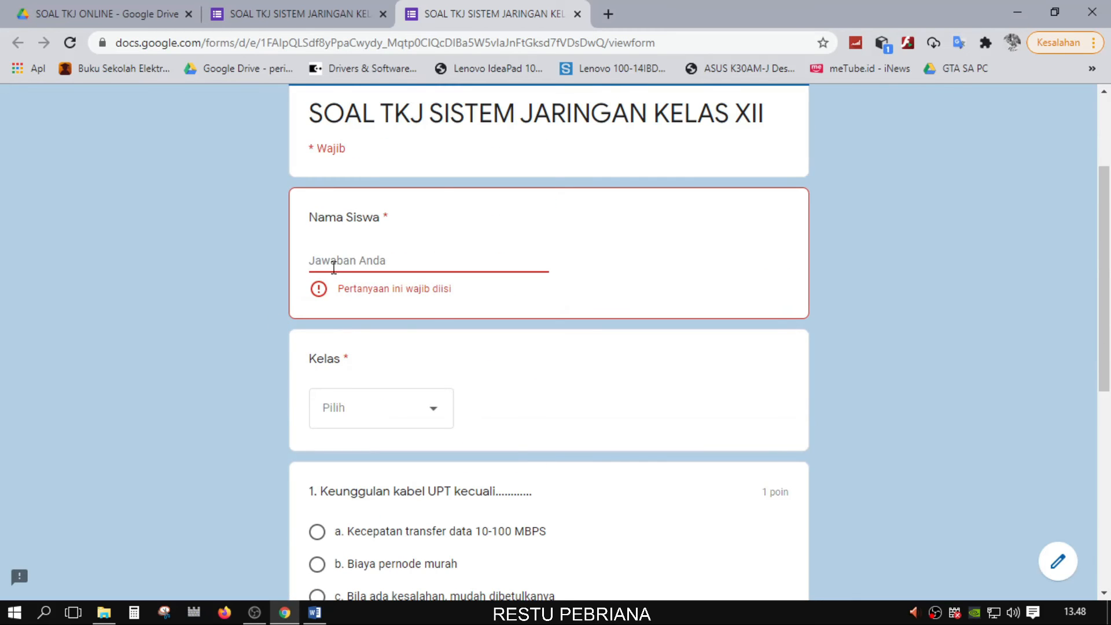
Select class X TKJ and finish entering the test student's name
left_click(383, 409)
left_click(380, 460)
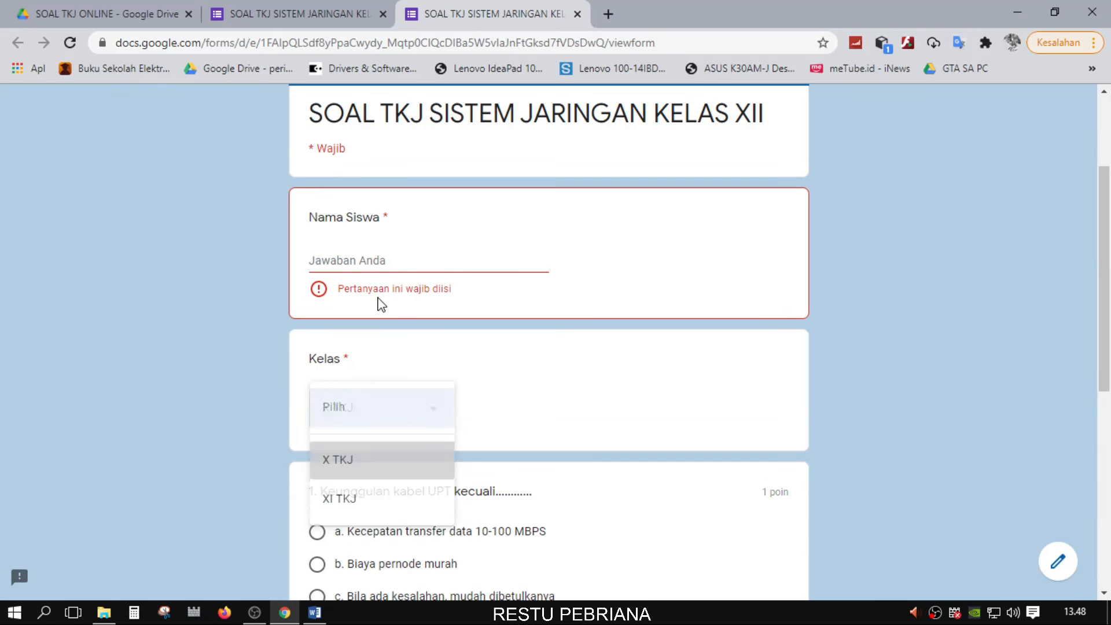
left_click(383, 261)
type("c")
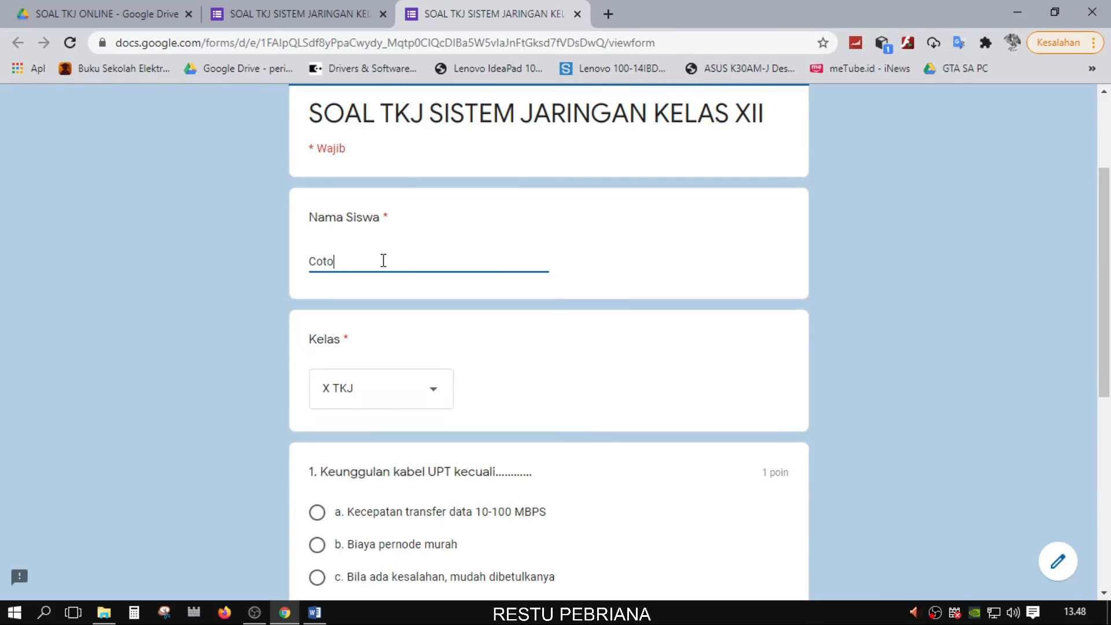
scroll(394, 252, "up", 2)
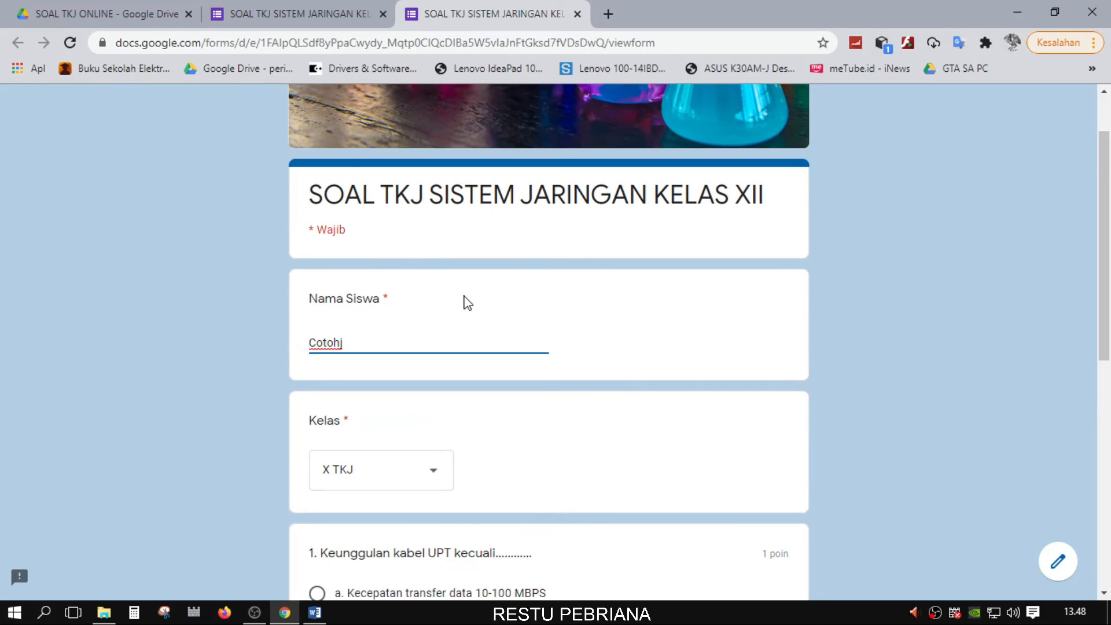
scroll(463, 303, "down", 4)
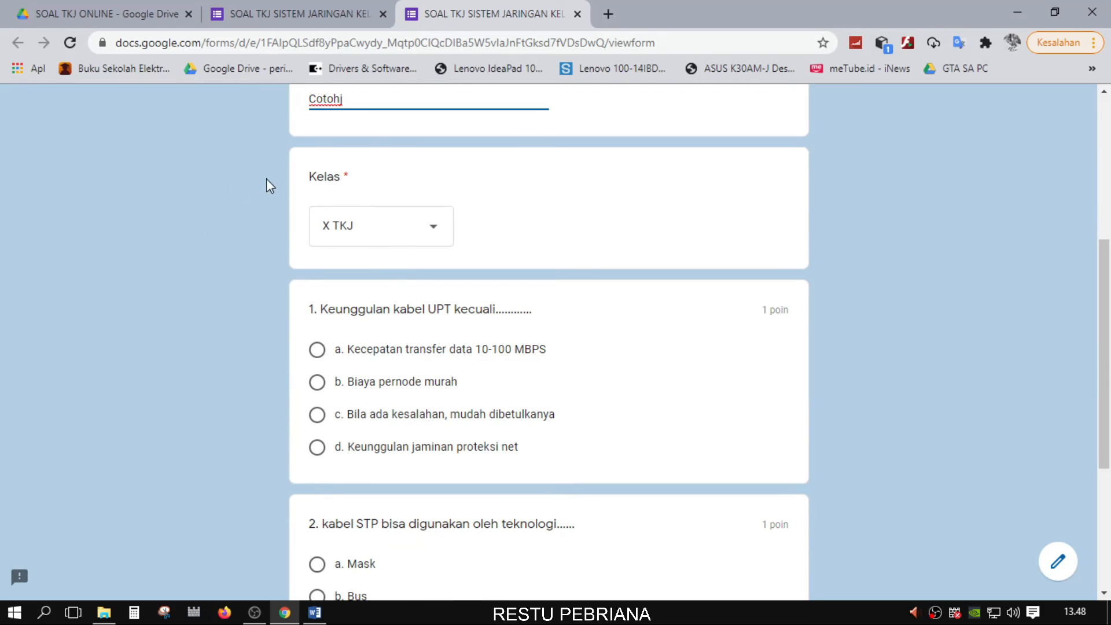
scroll(266, 178, "up", 4)
scroll(250, 348, "down", 3)
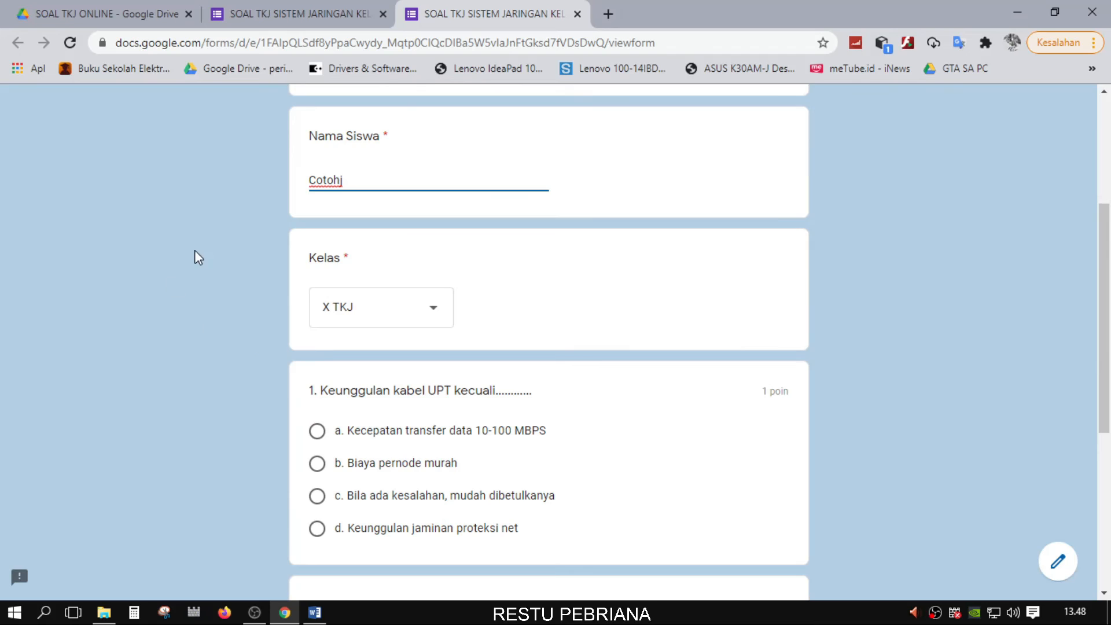
scroll(340, 300, "up", 4)
scroll(387, 295, "down", 3)
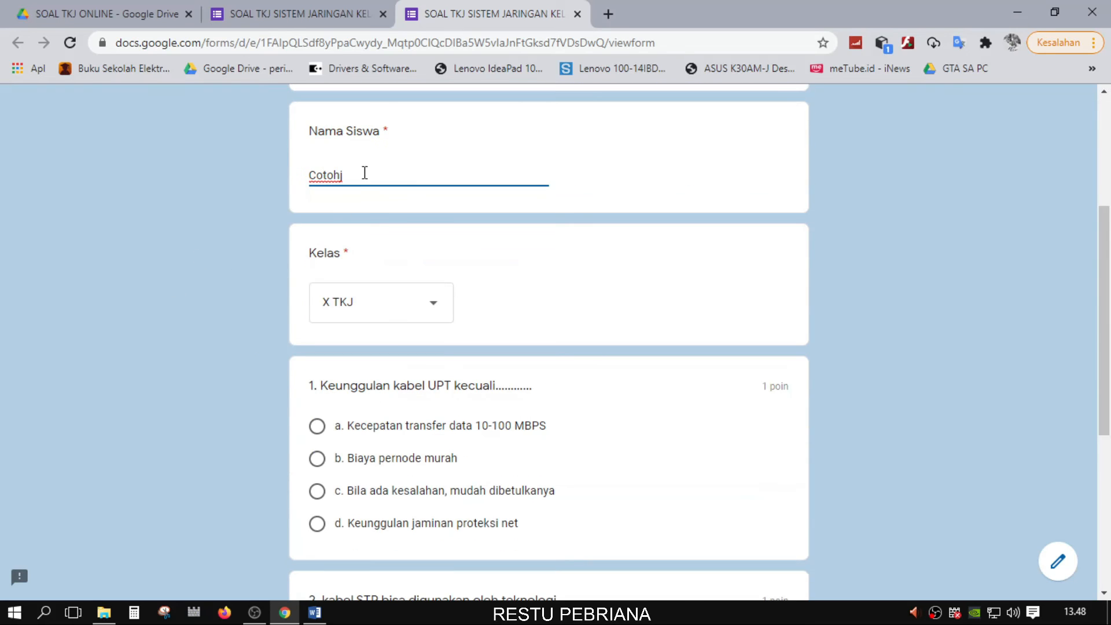
scroll(509, 440, "down", 3)
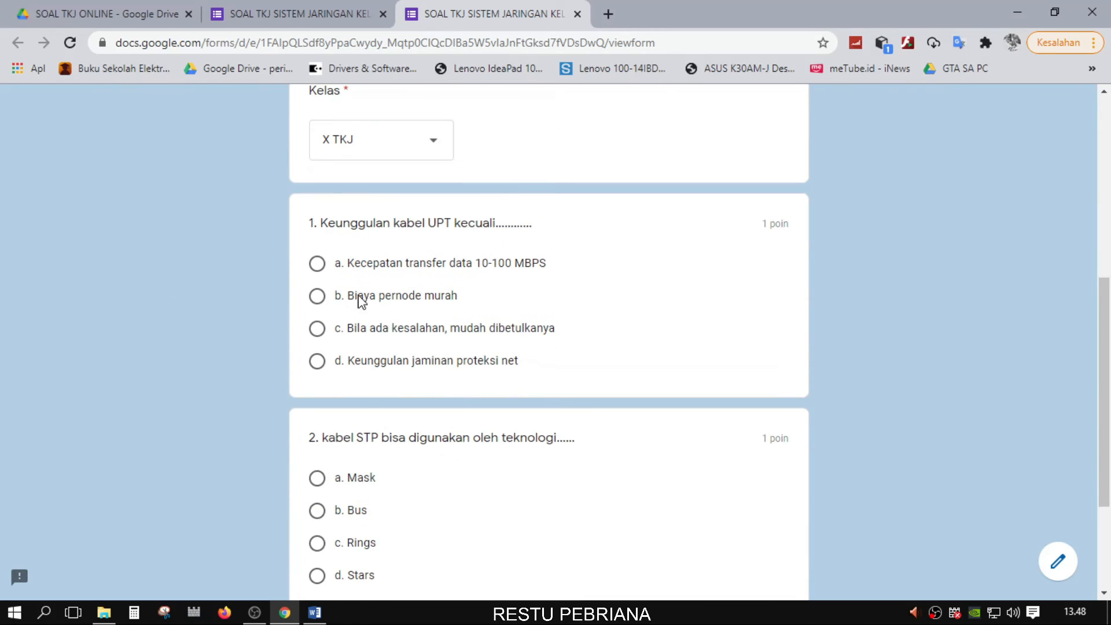
Answer question 1 with option d and question 2 with Bus
left_click(317, 265)
scroll(459, 384, "down", 3)
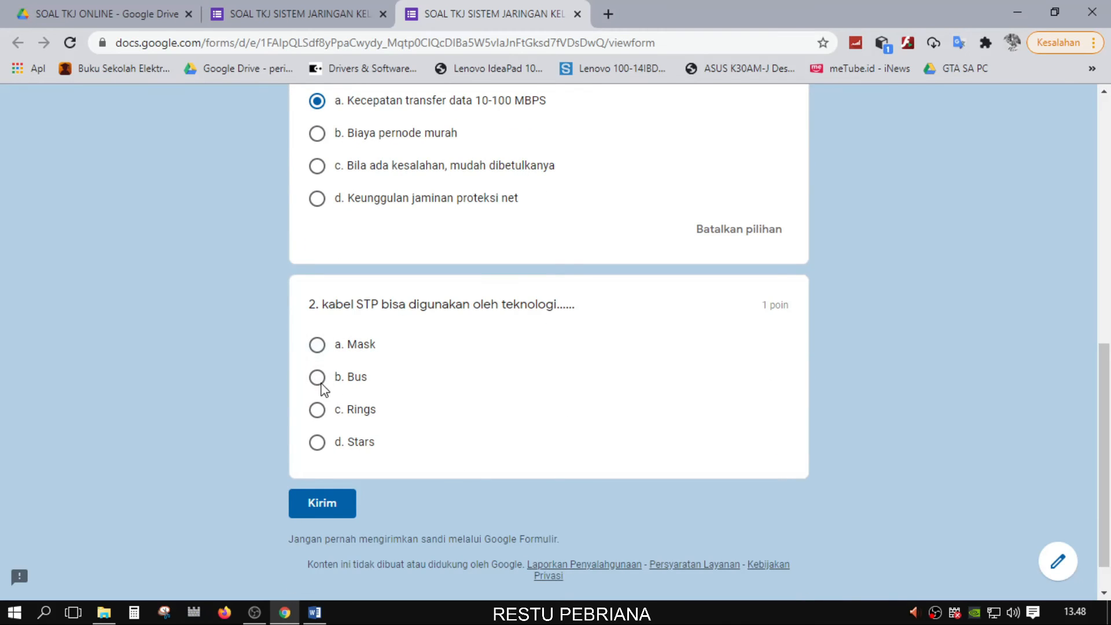
left_click(324, 347)
scroll(323, 347, "up", 4)
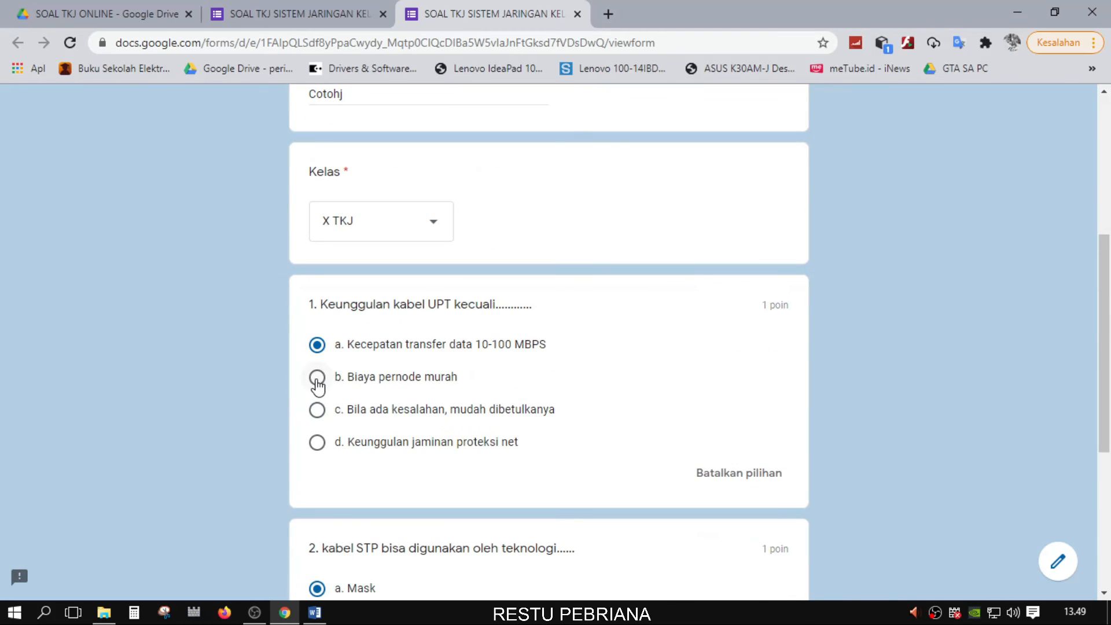
left_click(317, 442)
scroll(1005, 313, "down", 4)
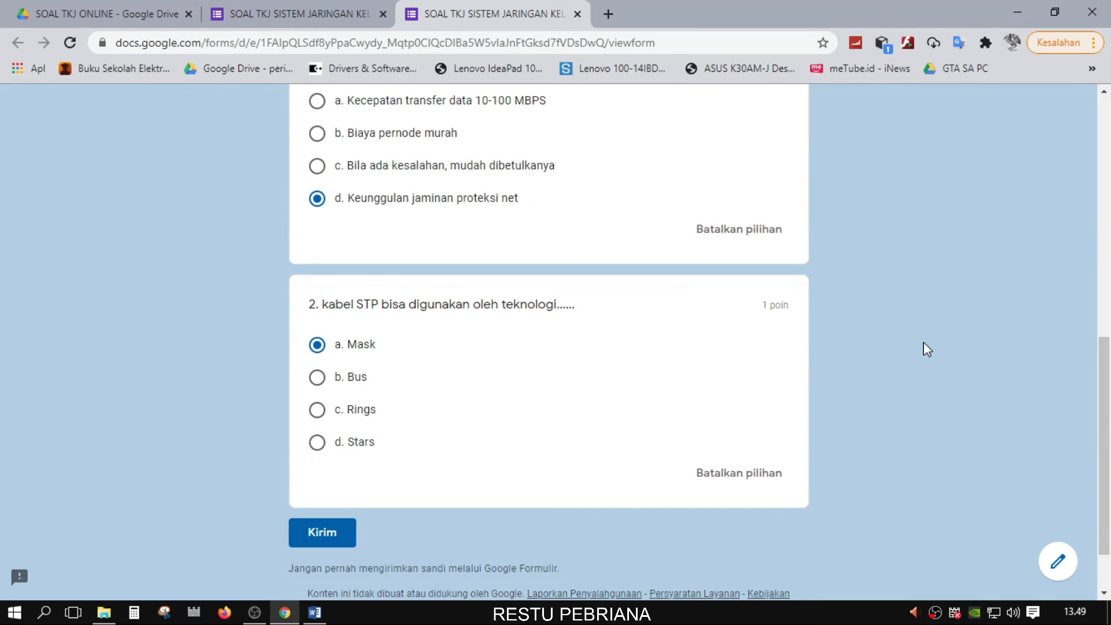
left_click(729, 478)
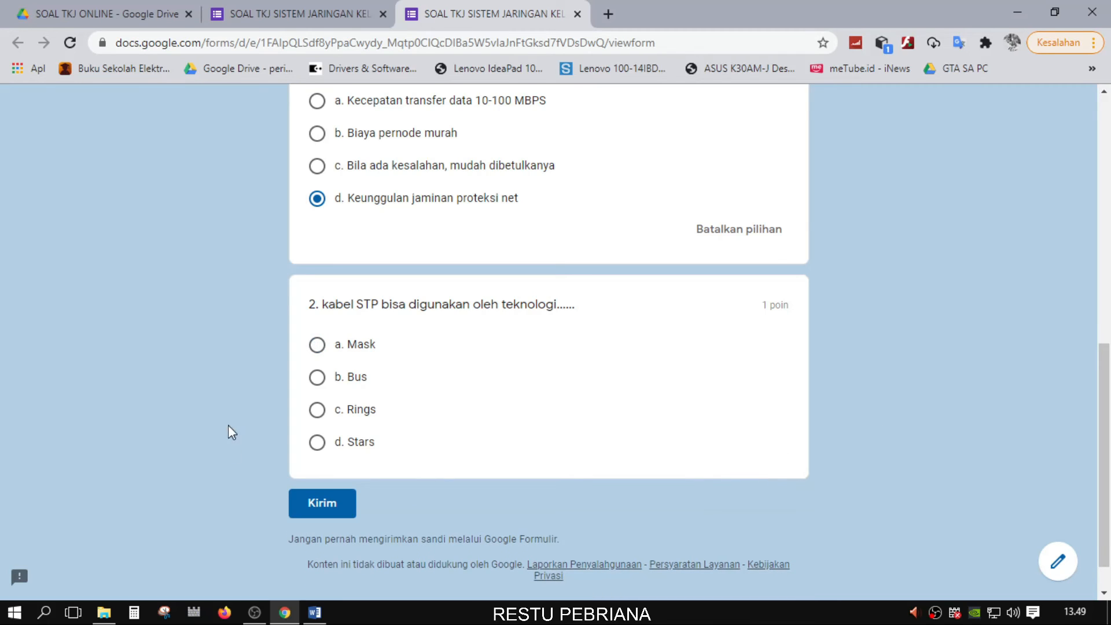
left_click(317, 345)
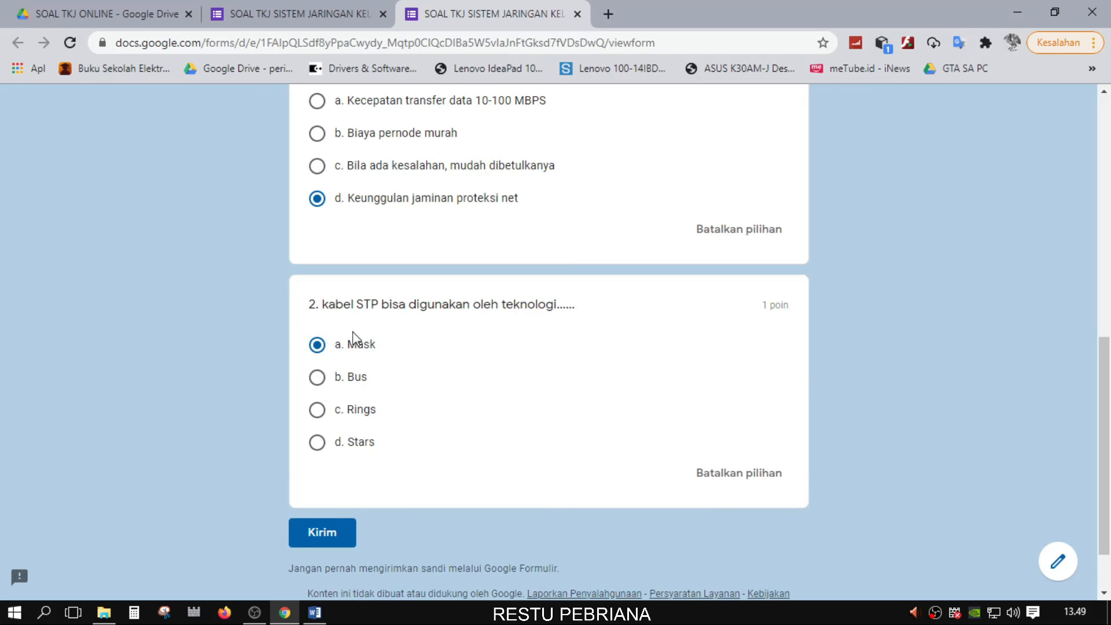
left_click(317, 411)
left_click(317, 377)
scroll(550, 452, "up", 10)
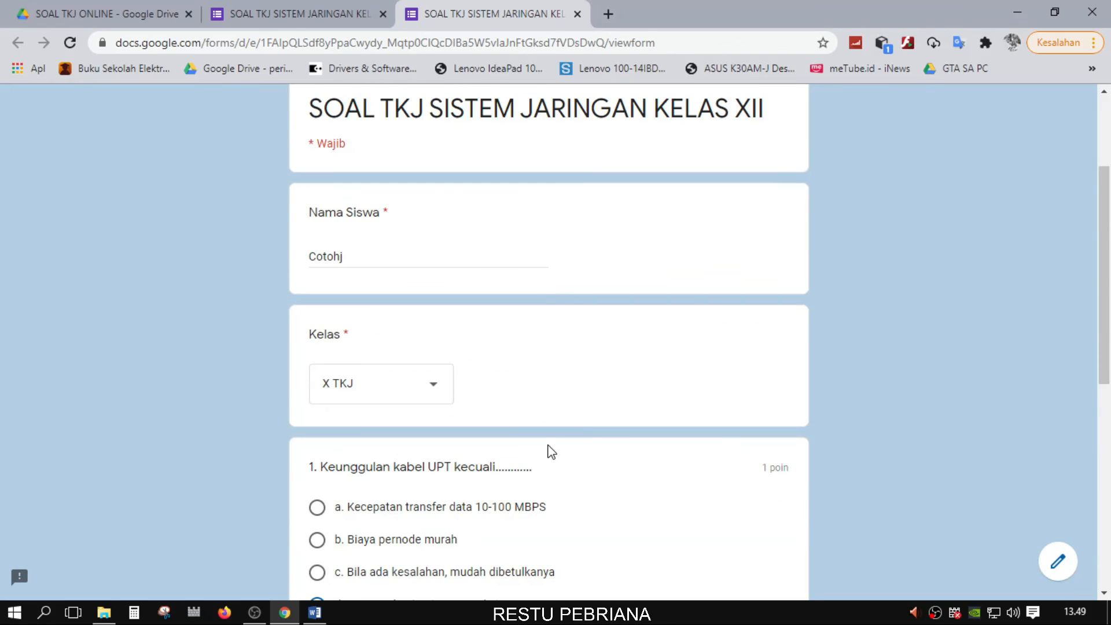
scroll(556, 452, "down", 10)
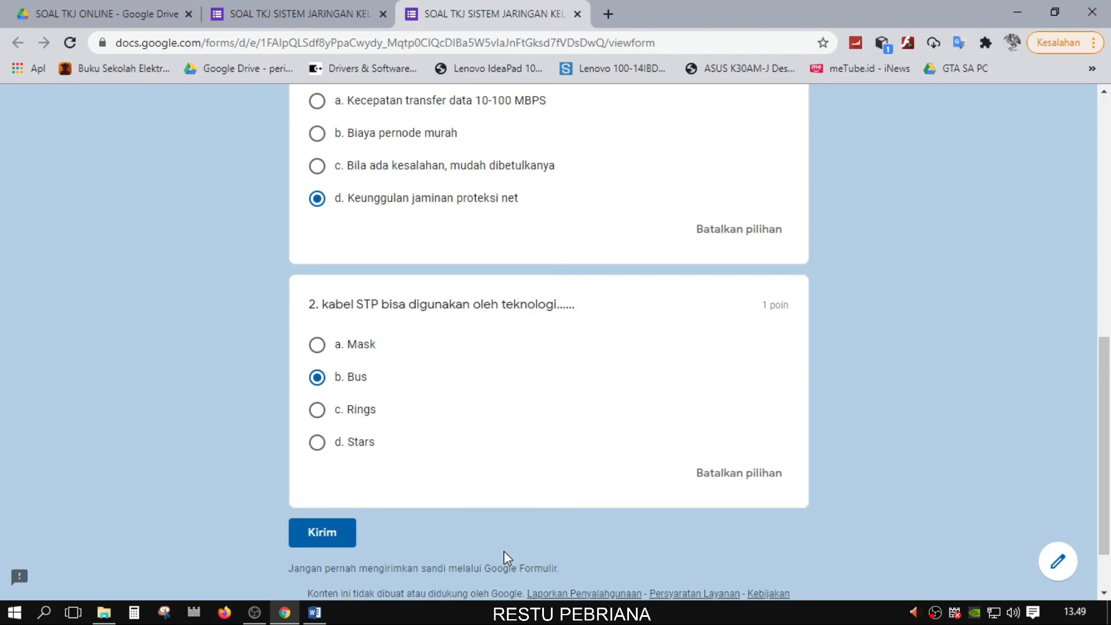
Return to the quiz editor's Responses page
left_click(303, 13)
left_click(463, 14)
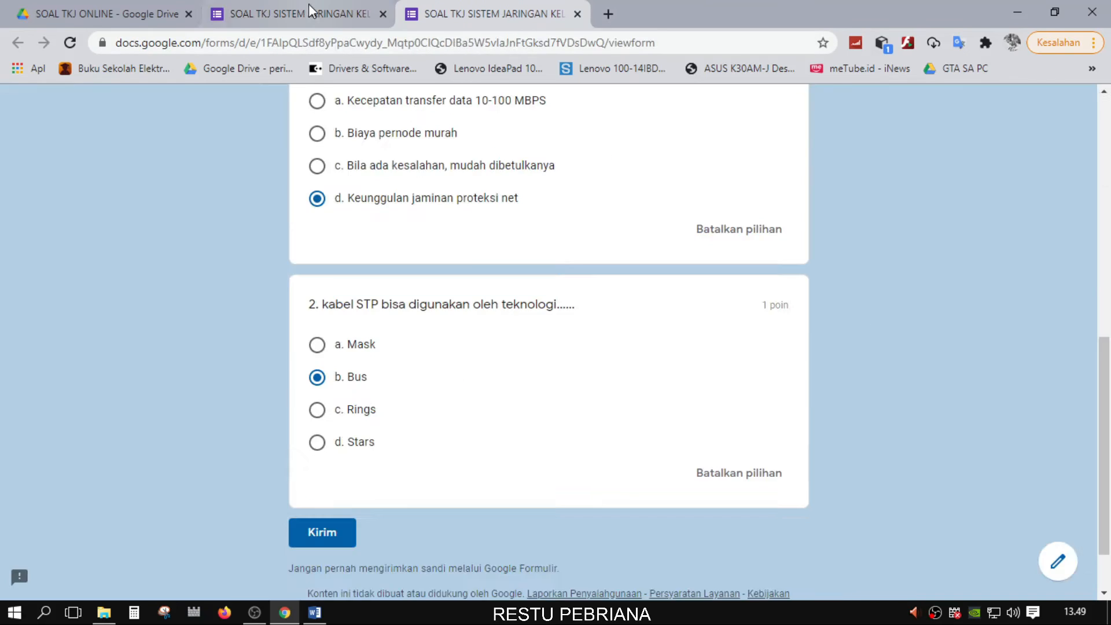
left_click(308, 8)
left_click(596, 154)
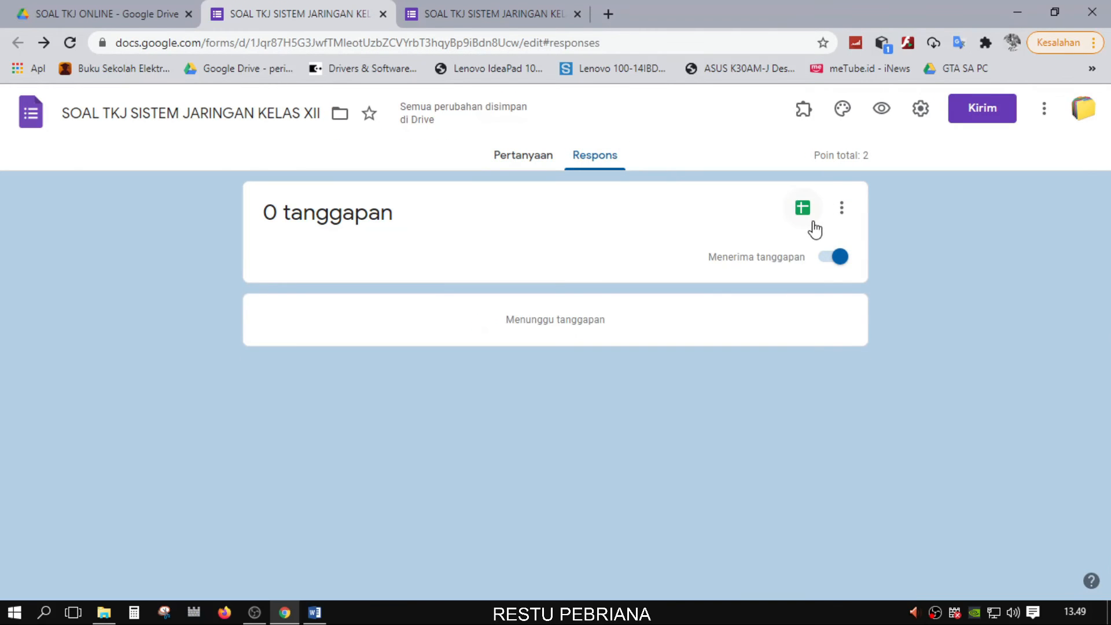
Link responses to a new spreadsheet named 'NILAI SOAL TKJ SISTEM JARINGAN KELAS XII (Respons)'
left_click(536, 159)
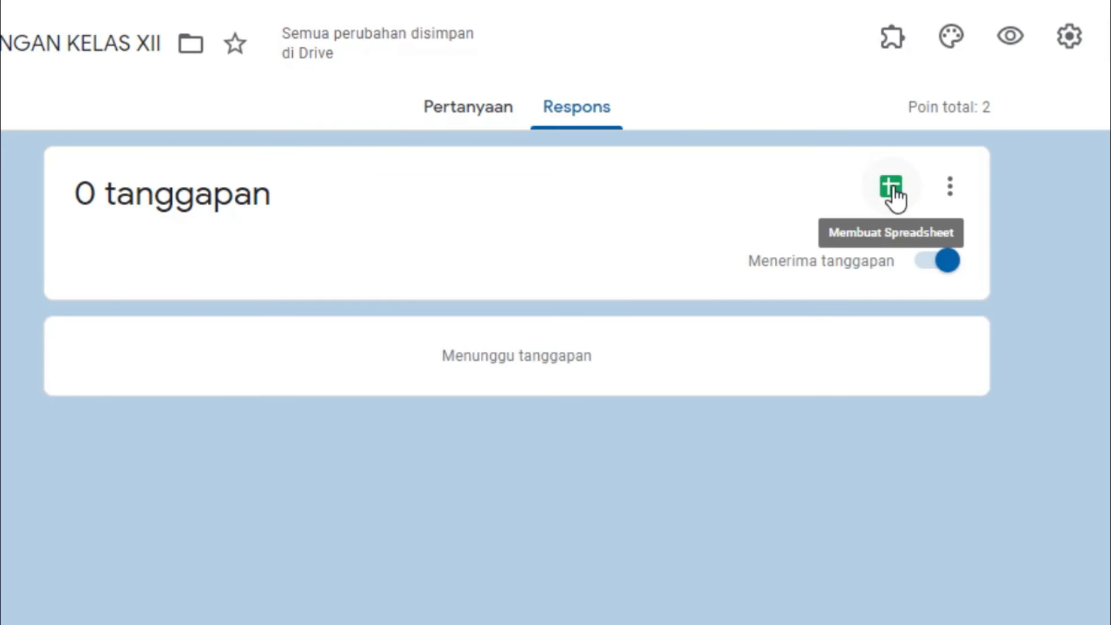
left_click(455, 120)
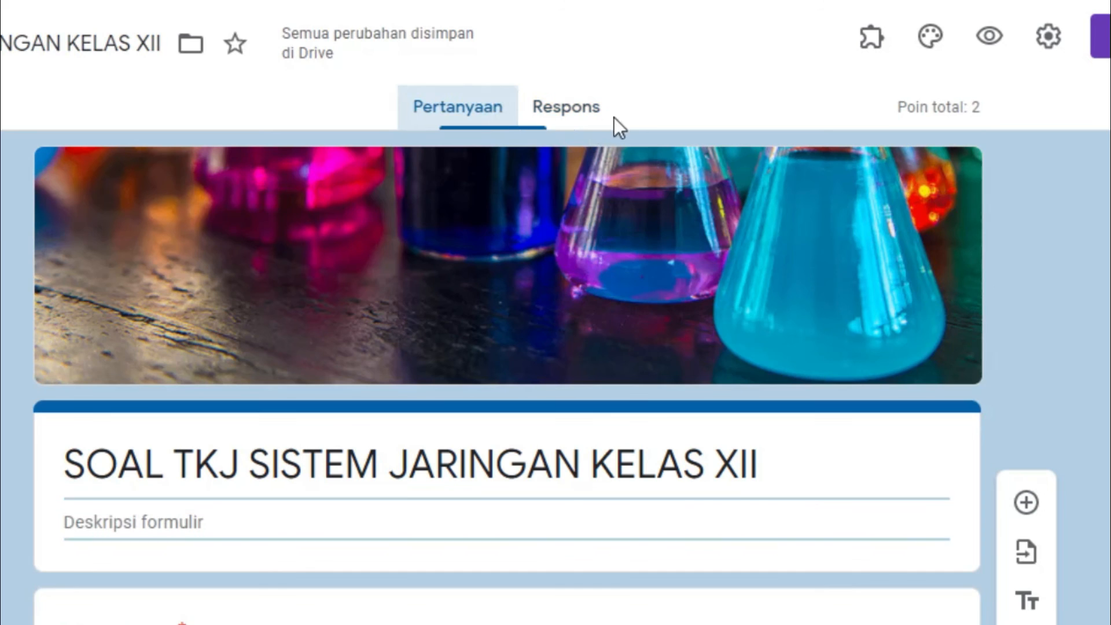
left_click(591, 117)
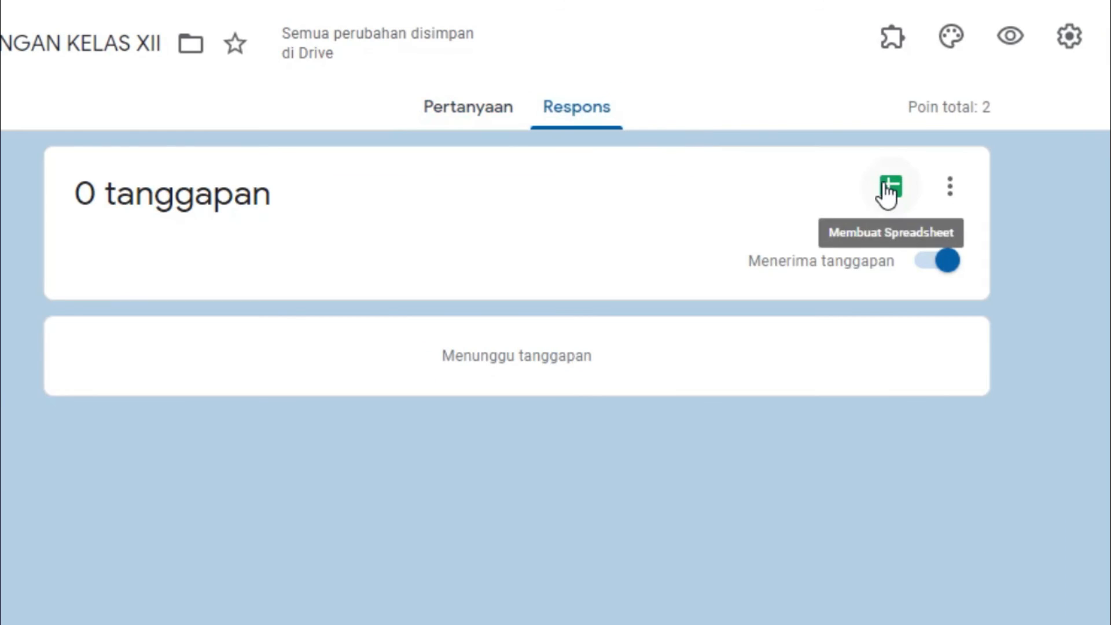
left_click(885, 184)
left_click(588, 182)
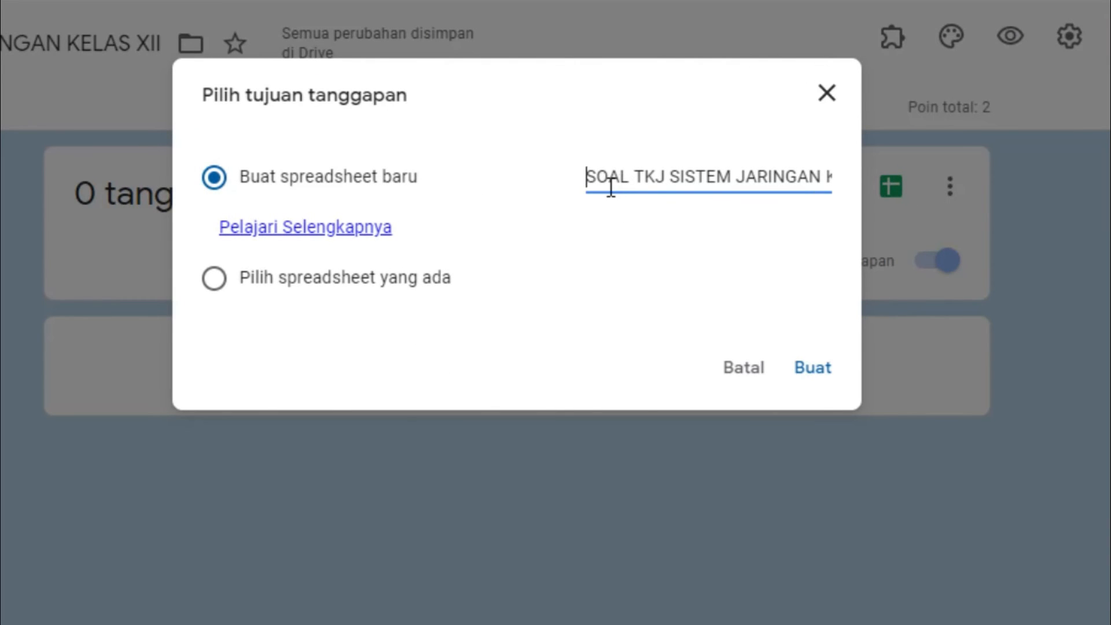
type("NILAI")
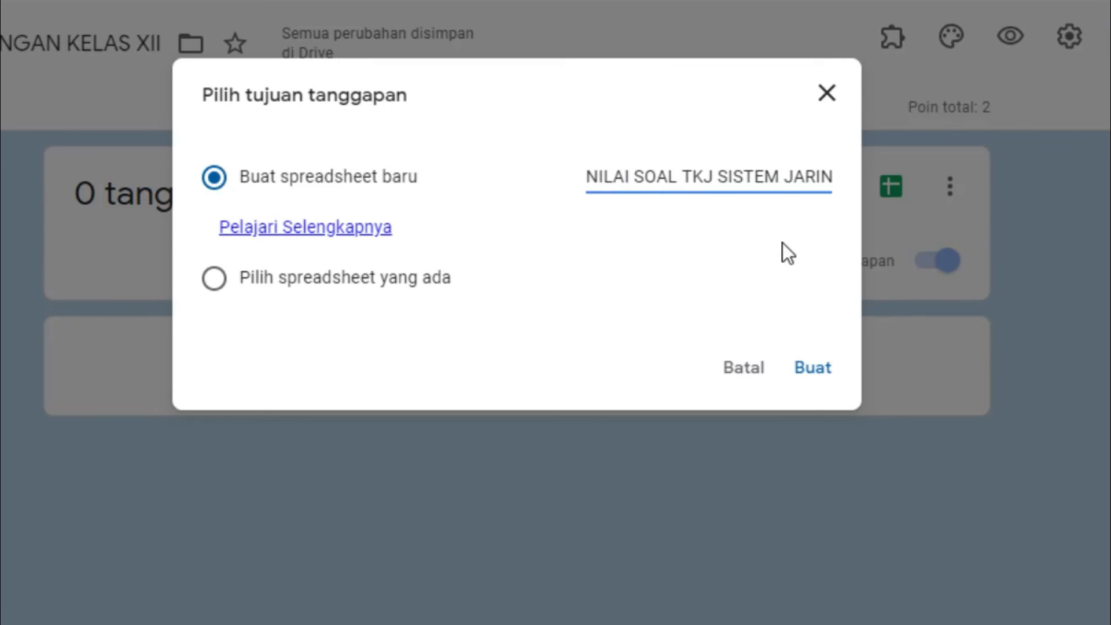
left_click(801, 365)
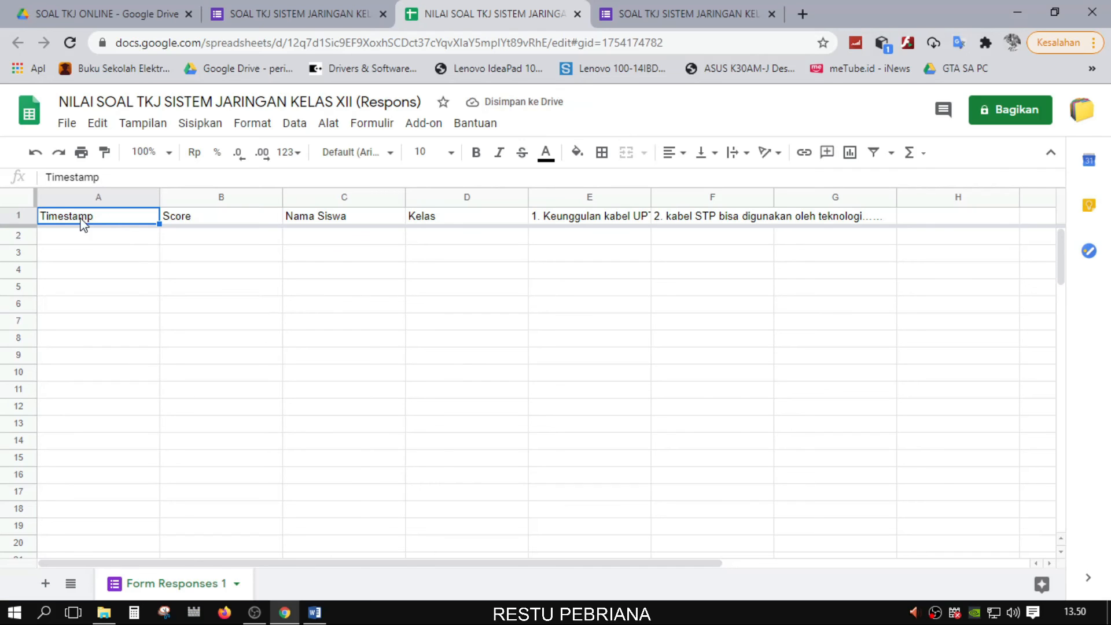
Inspect the empty cells A2, B2 and C2, then return to the filled-in quiz preview
left_click(104, 236)
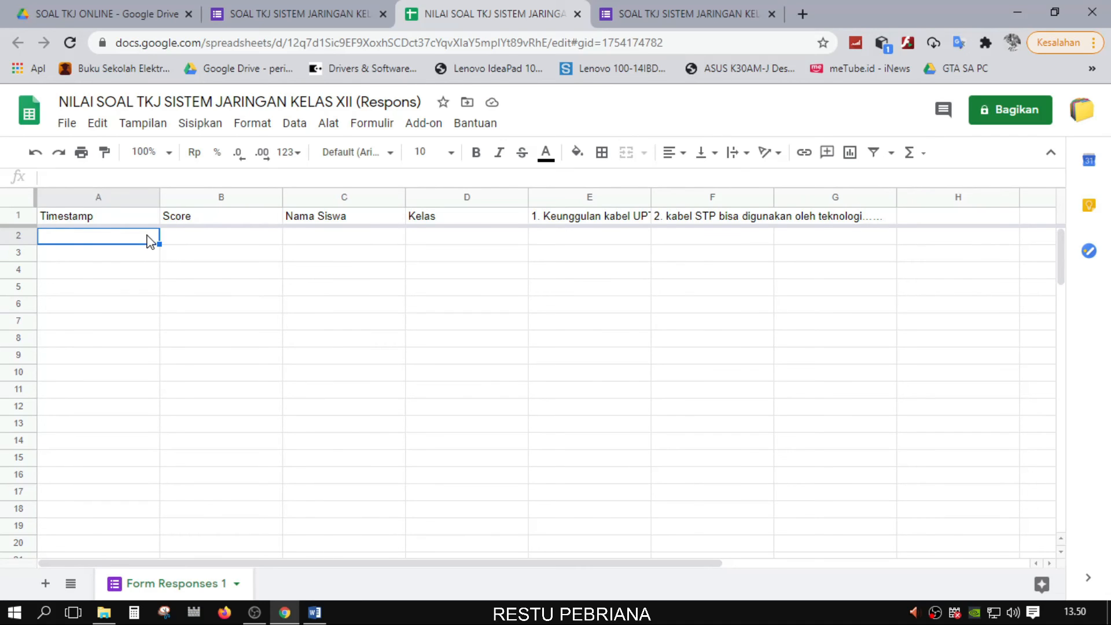
left_click(208, 240)
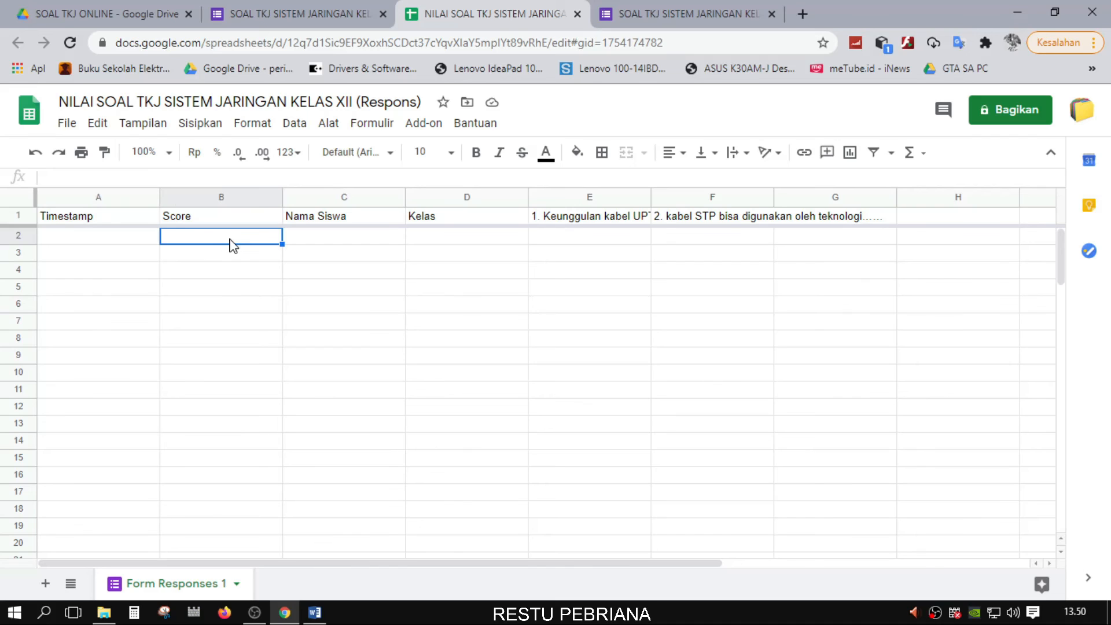
left_click(310, 240)
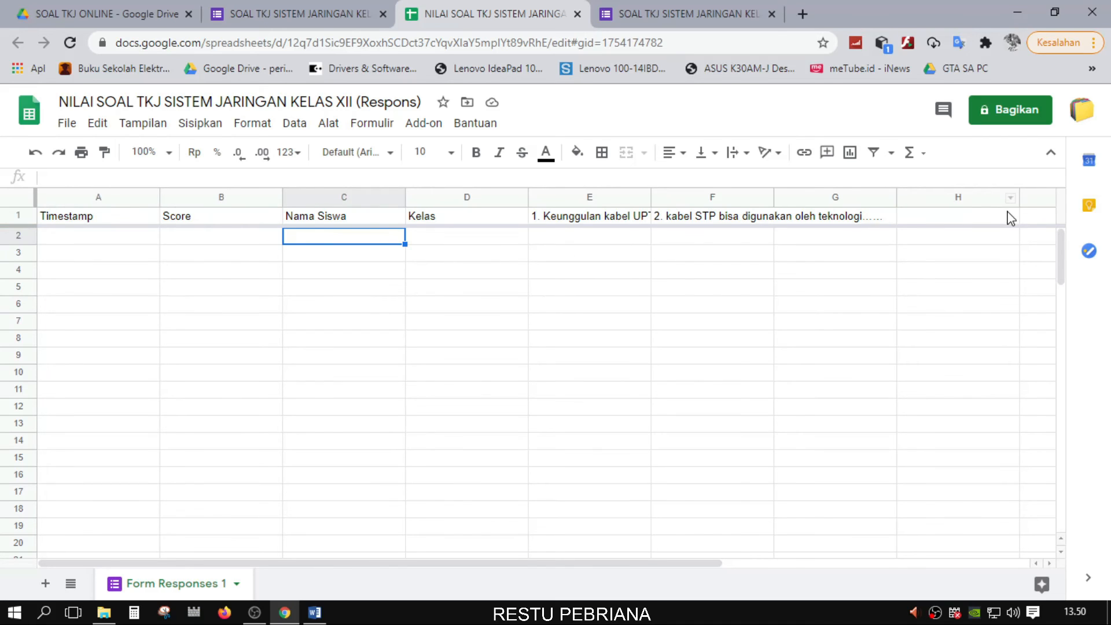
left_click(635, 8)
scroll(255, 170, "up", 5)
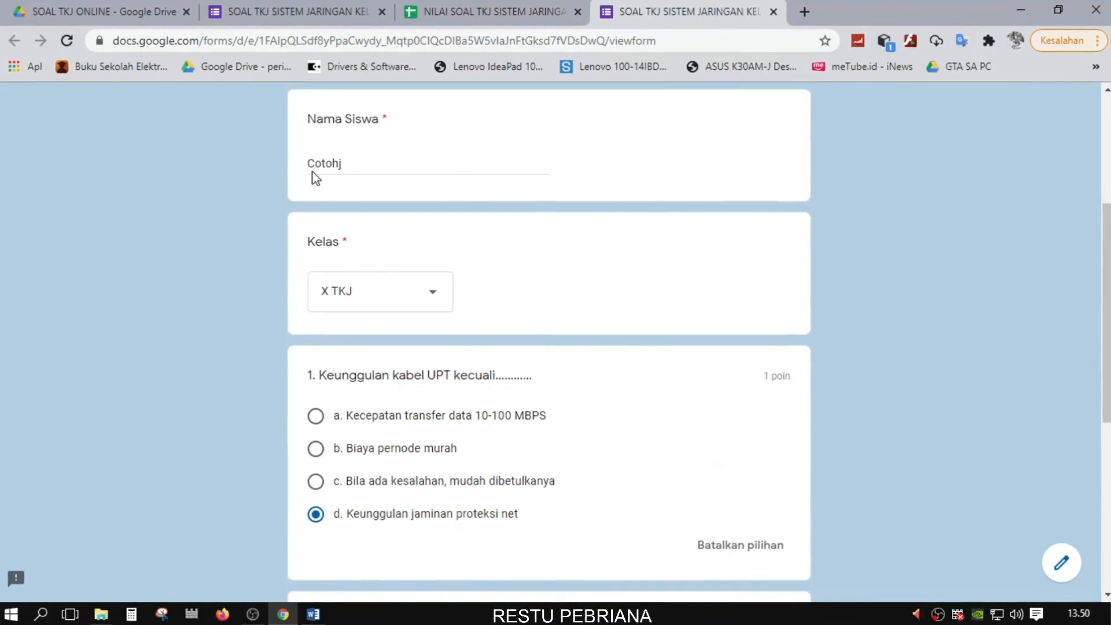
Submit the test answers and review the score page showing 2/2, 1/1 per question
scroll(315, 180, "down", 5)
left_click(324, 461)
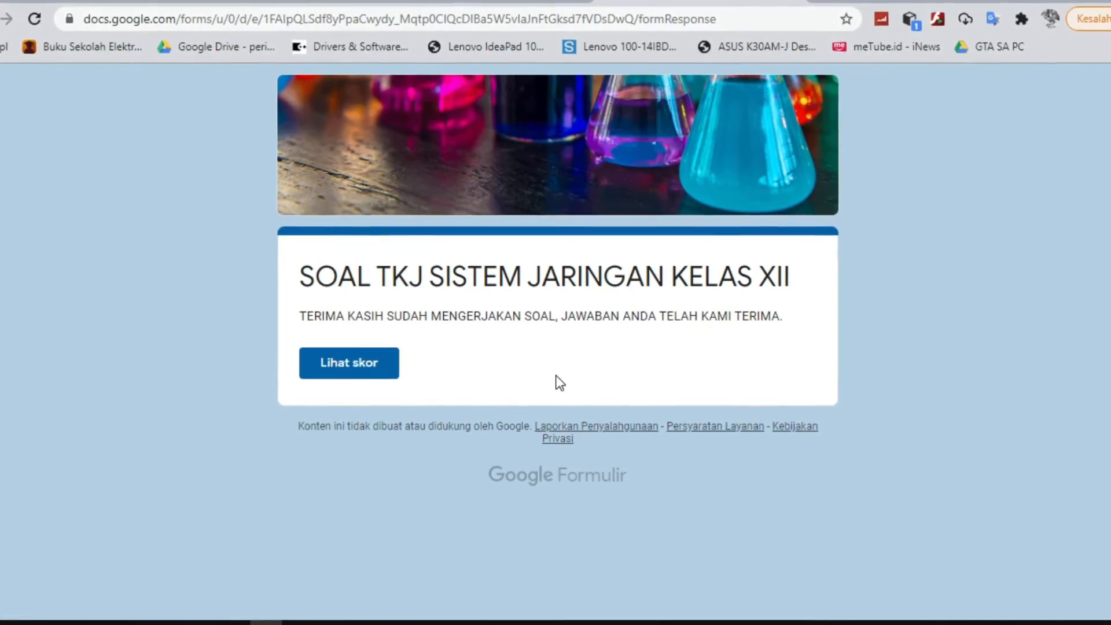
left_click(342, 366)
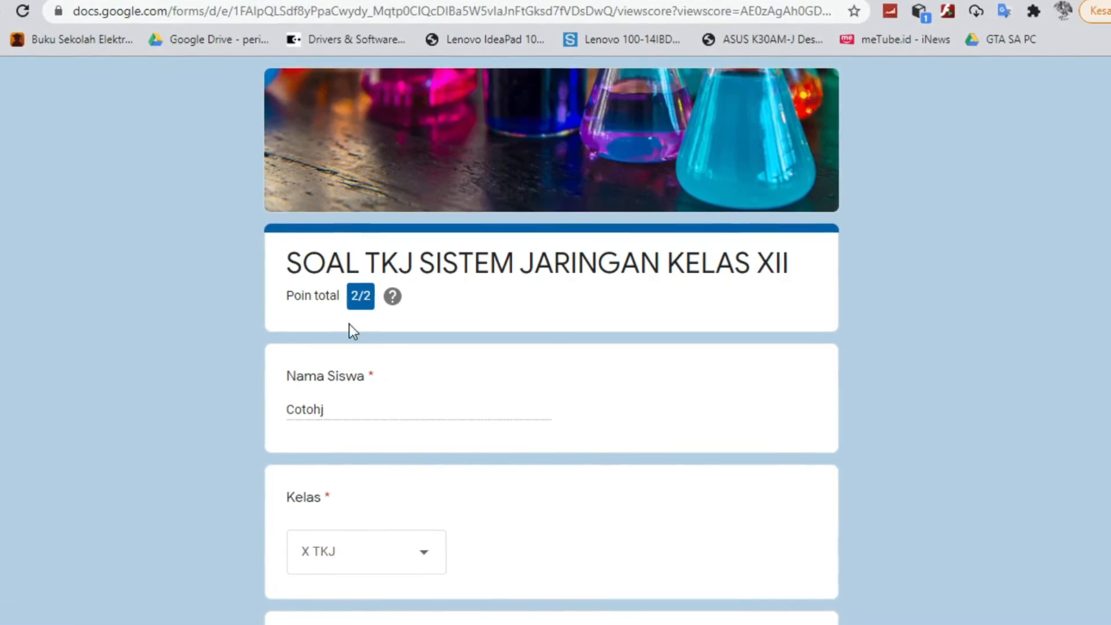
scroll(345, 321, "down", 3)
scroll(376, 323, "down", 7)
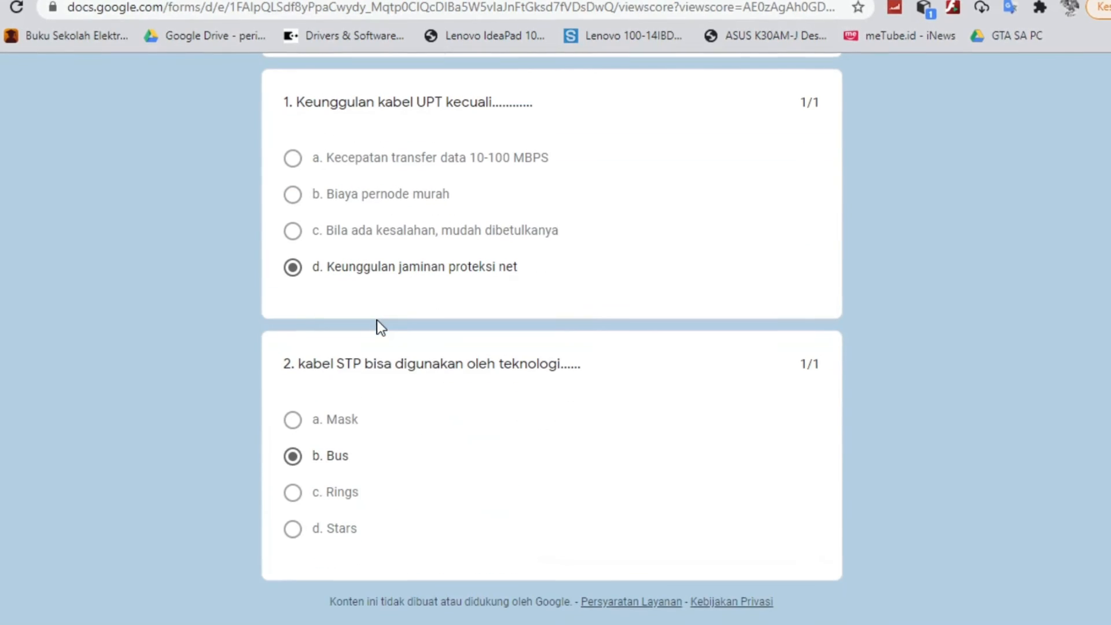
scroll(381, 328, "up", 7)
scroll(381, 328, "down", 3)
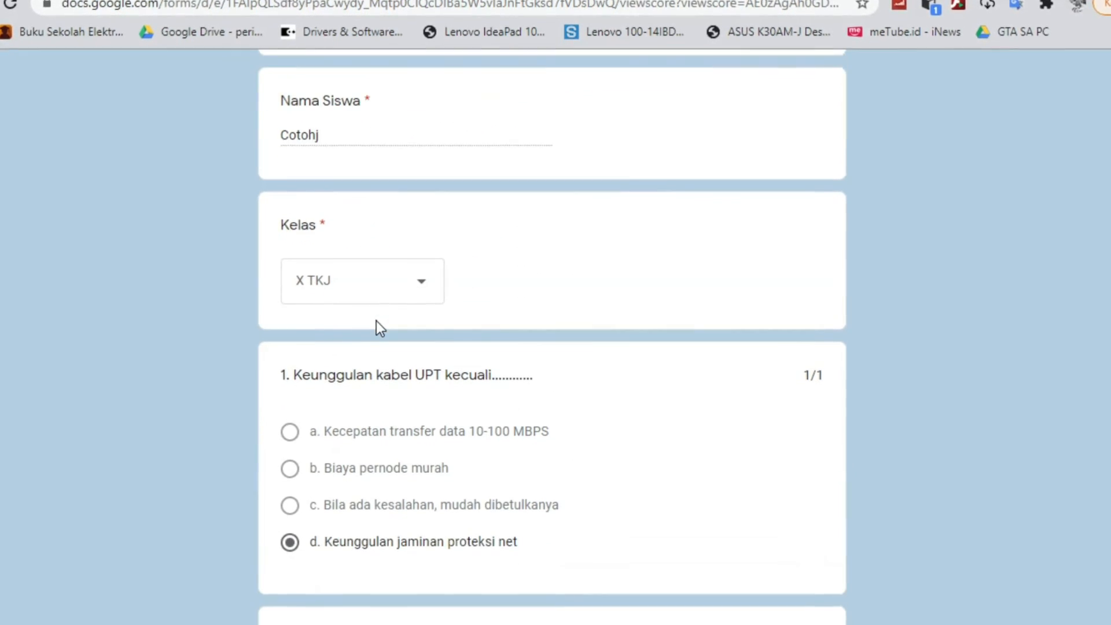
scroll(376, 321, "down", 4)
scroll(375, 321, "up", 7)
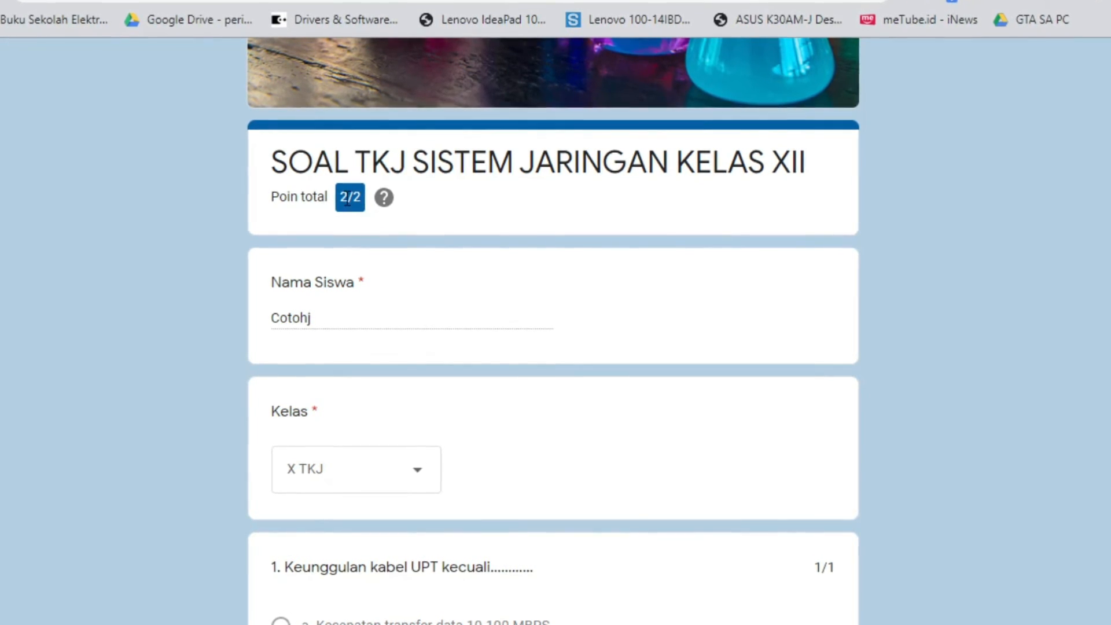
scroll(350, 226, "up", 2)
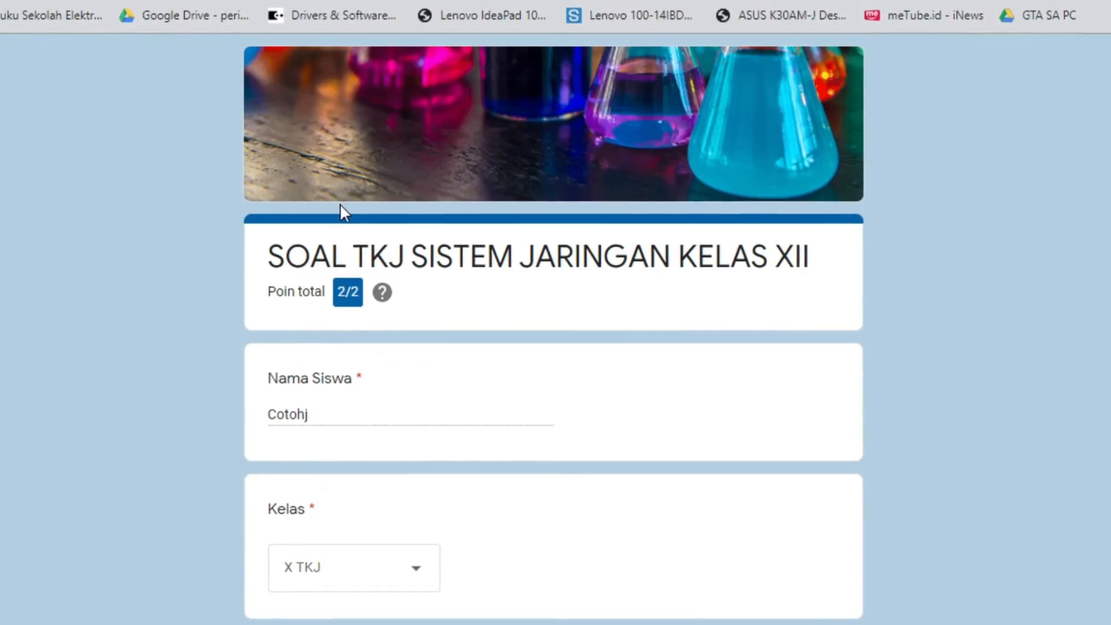
scroll(345, 213, "down", 3)
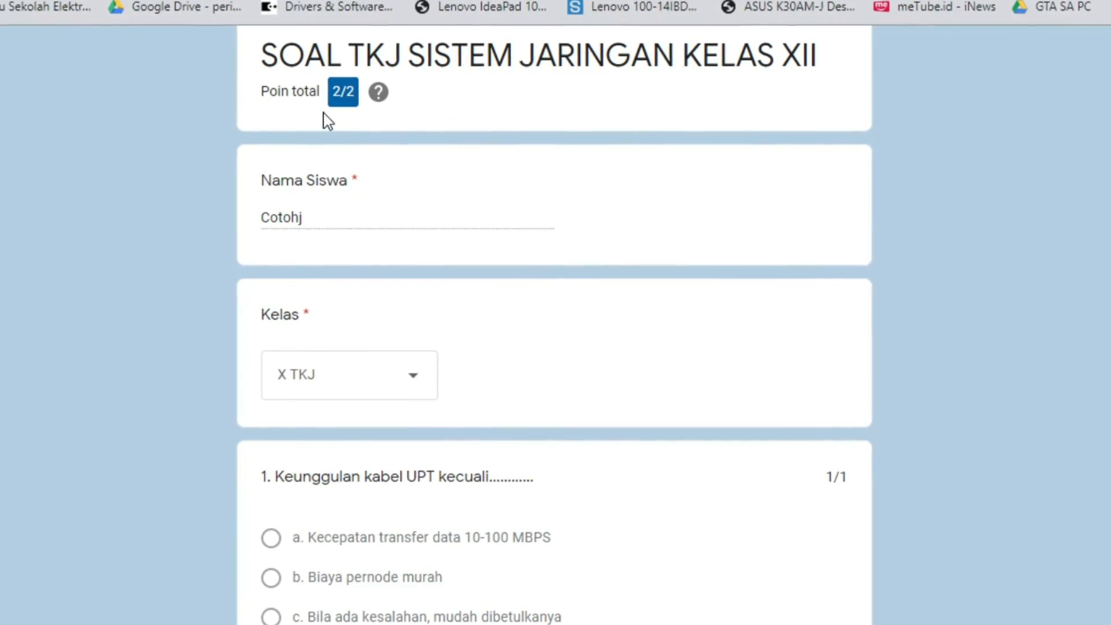
scroll(570, 319, "up", 3)
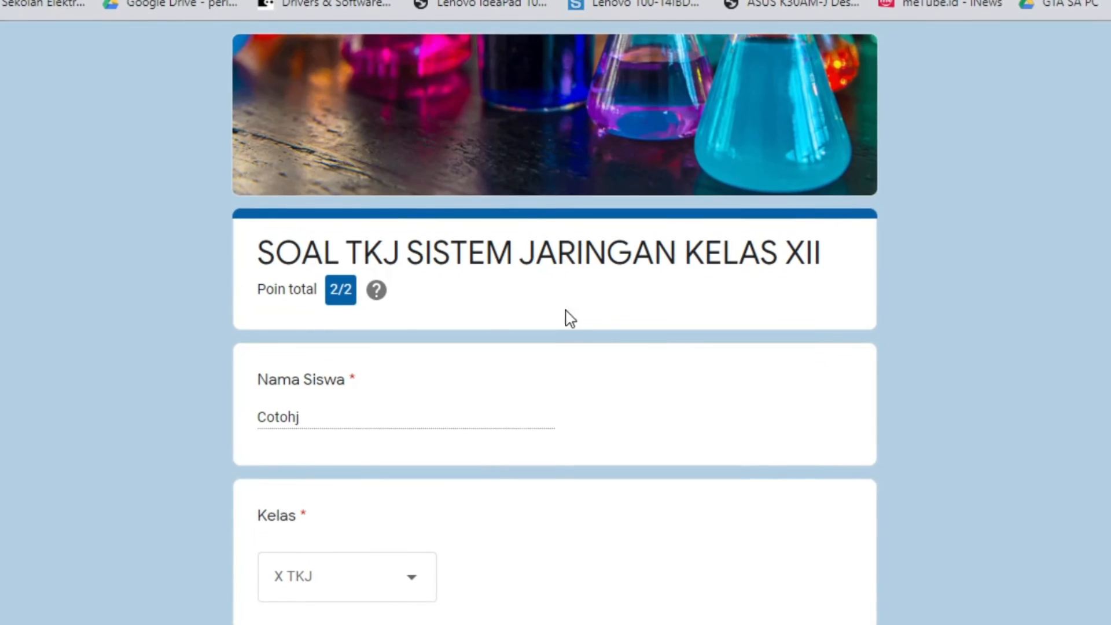
scroll(617, 312, "down", 10)
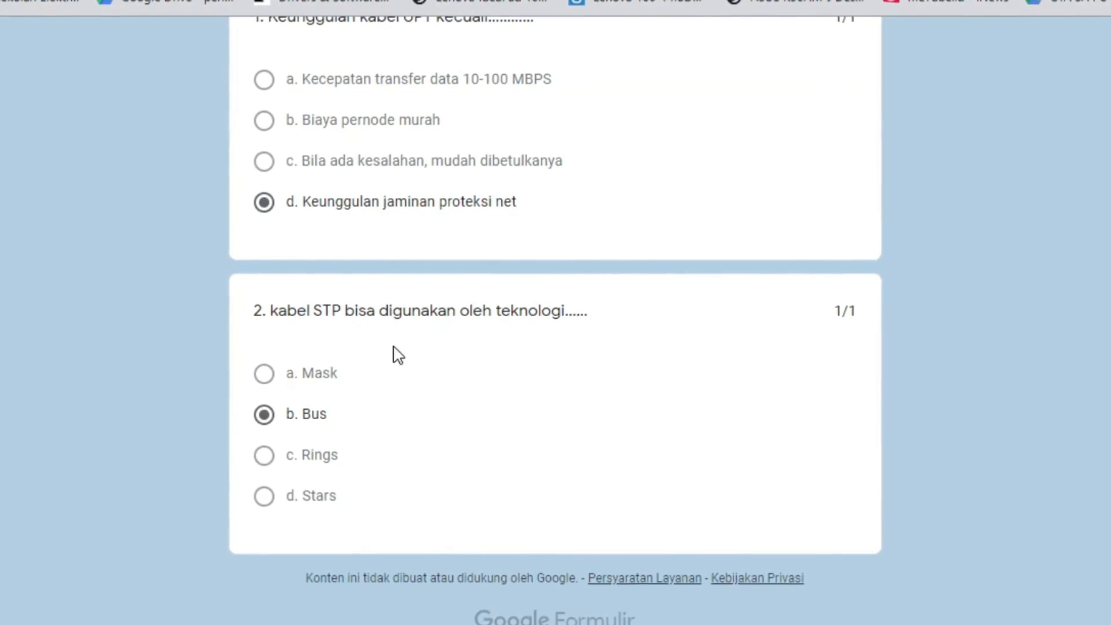
scroll(398, 355, "up", 5)
scroll(318, 453, "down", 5)
scroll(372, 131, "up", 5)
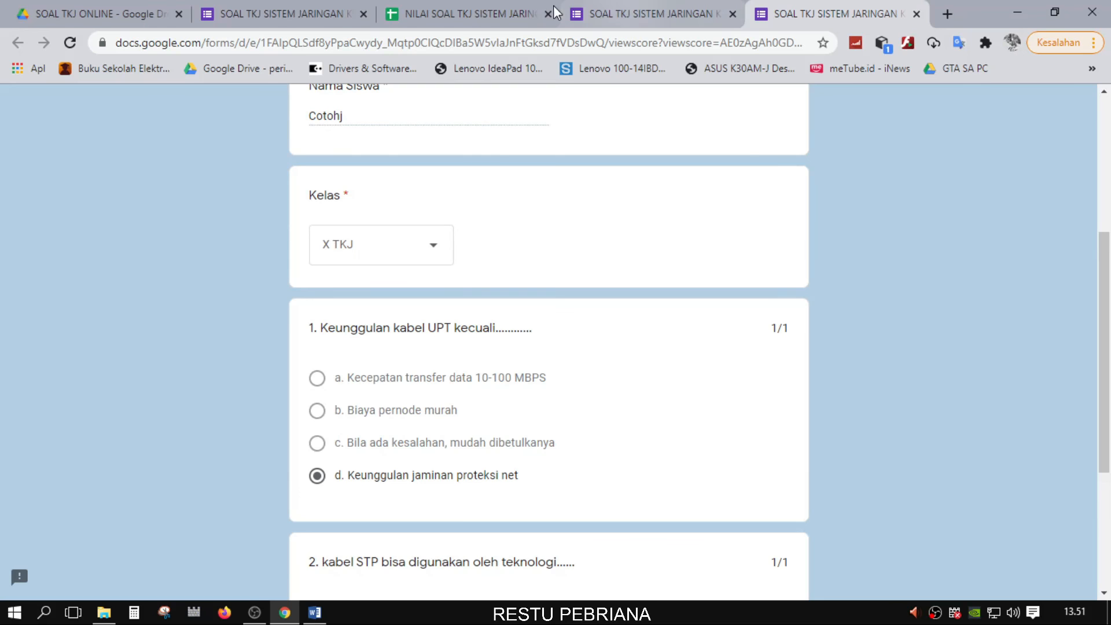
In the NILAI sheet, inspect the new row's timestamp, student name and 2 / 2 score
left_click(482, 8)
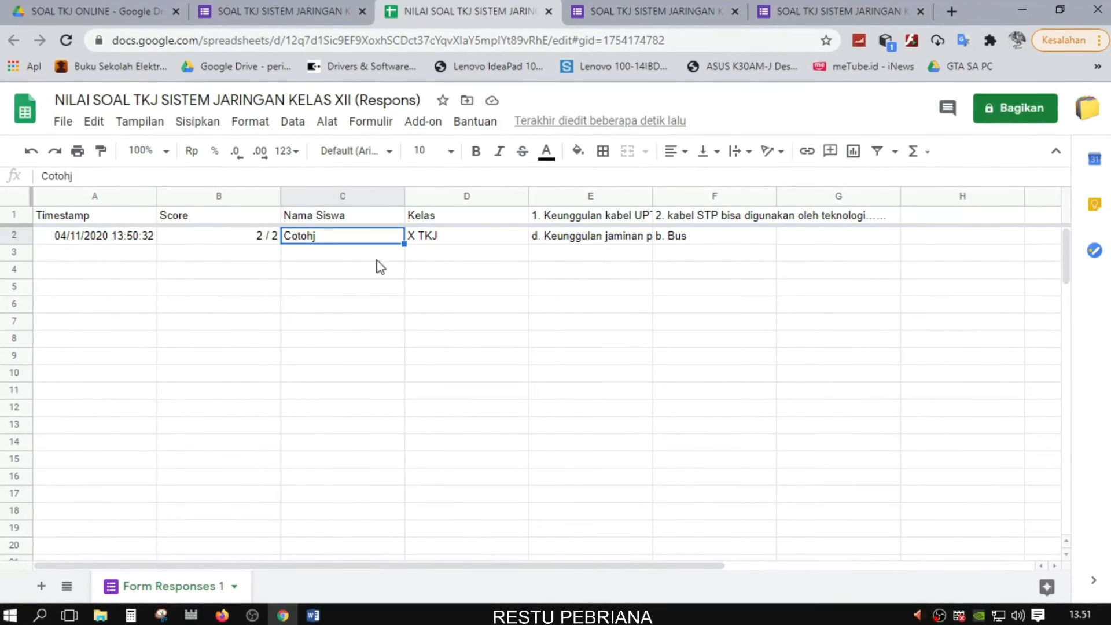
left_click(213, 288)
left_click(116, 254)
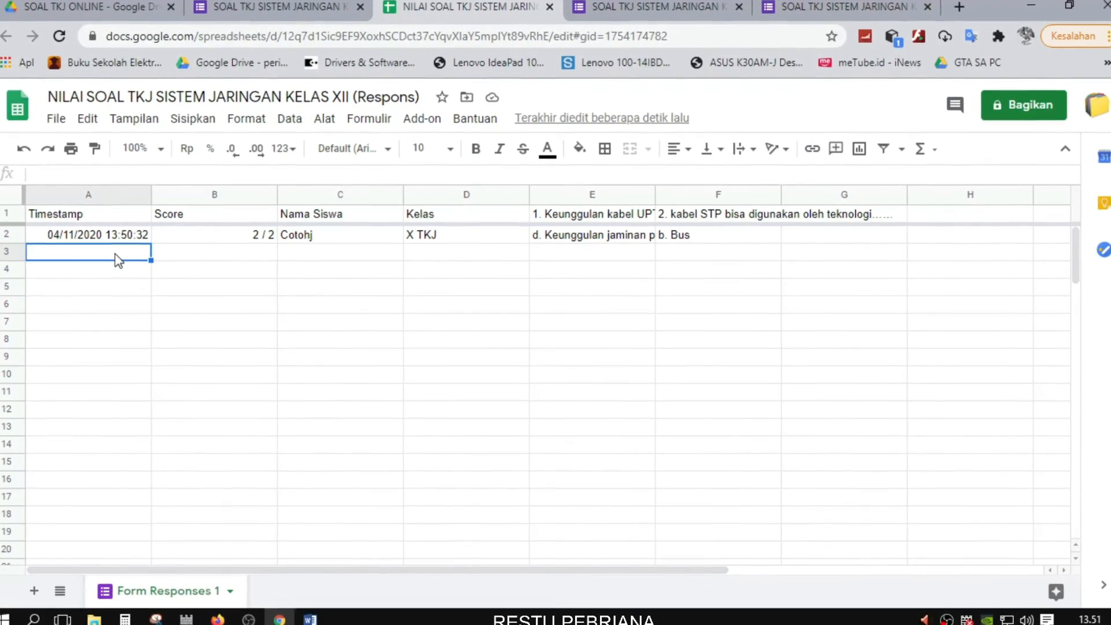
left_click(220, 255)
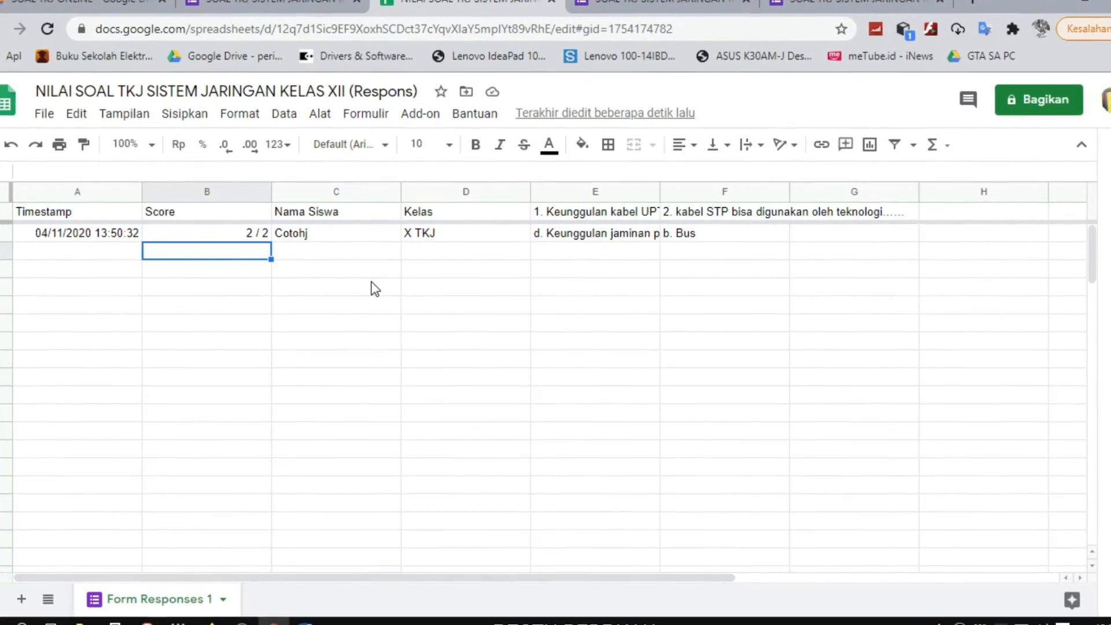
left_click(301, 236)
left_click(206, 235)
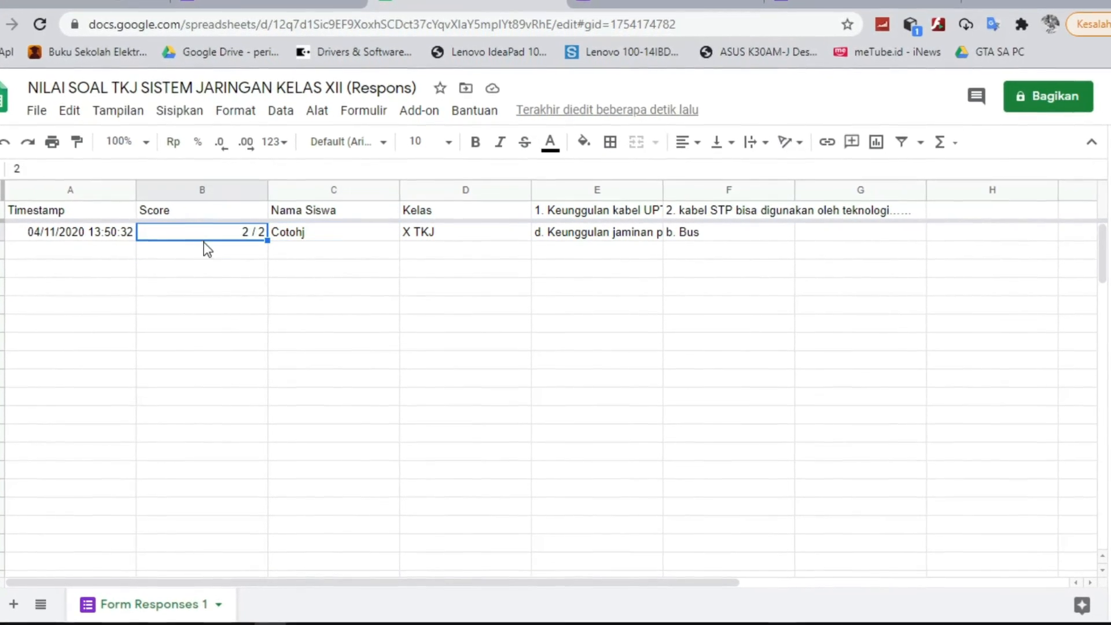
left_click(82, 235)
left_click(287, 236)
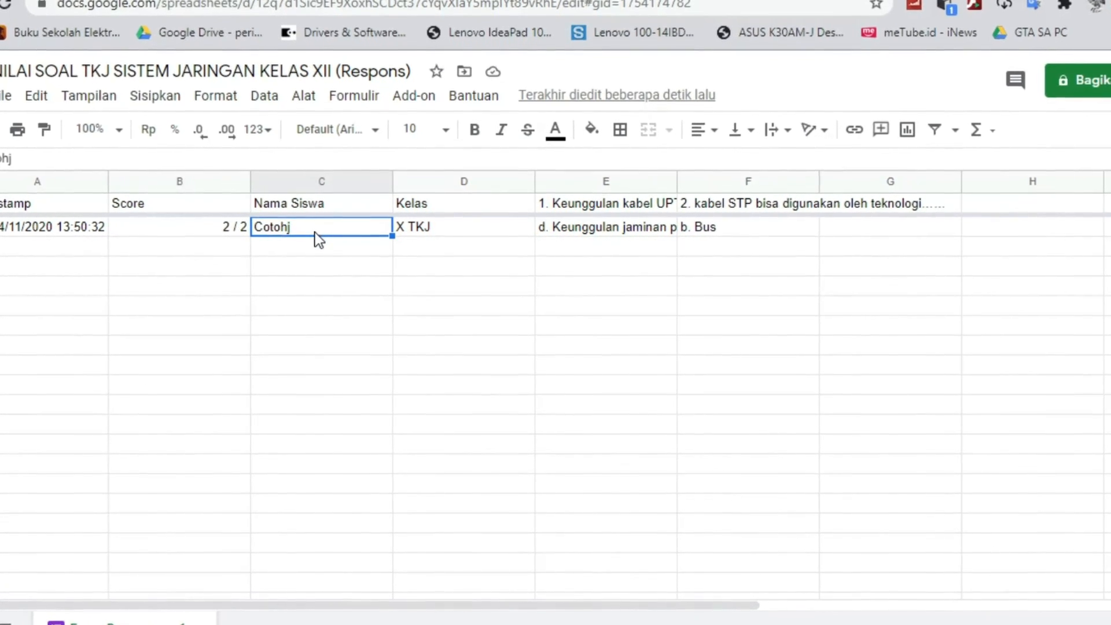
left_click(232, 229)
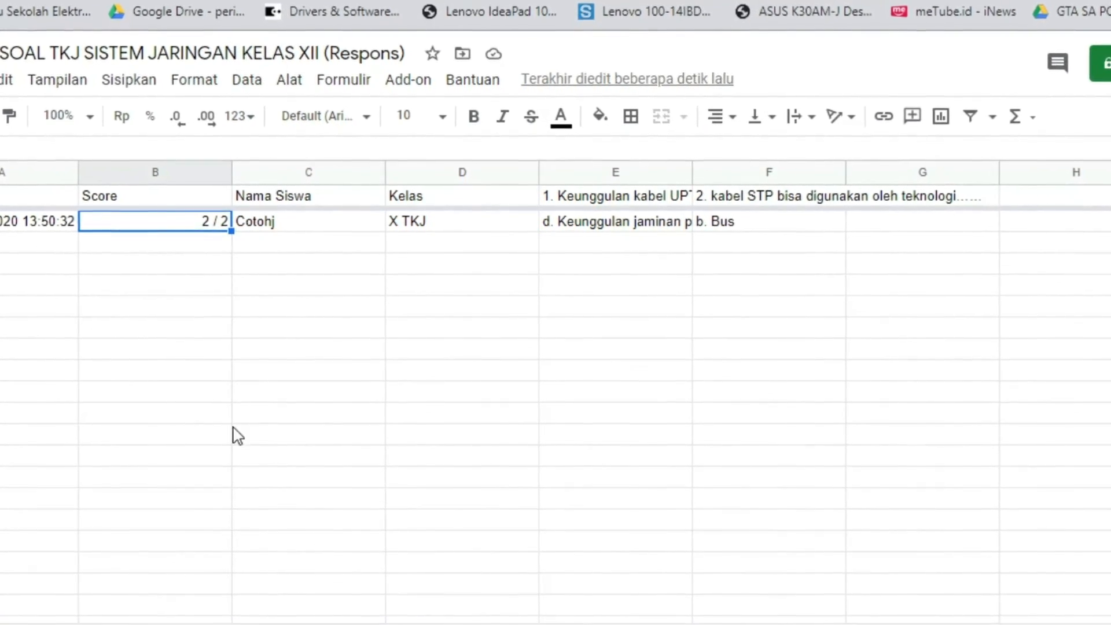
left_click(123, 243)
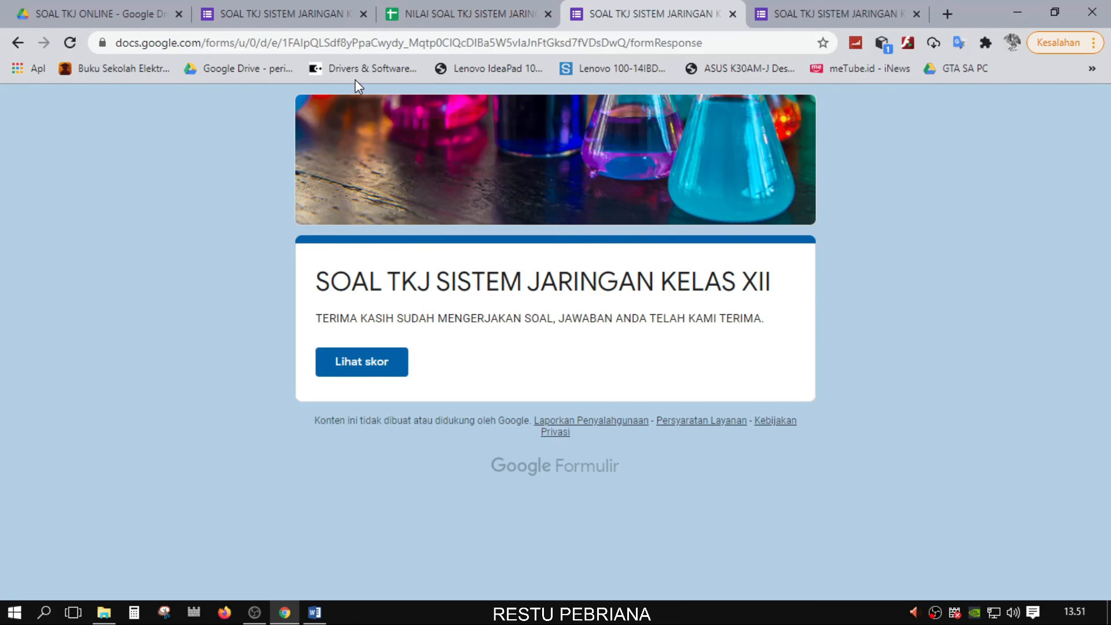
left_click(793, 7)
left_click(682, 3)
From the SOAL TKJ ONLINE Drive folder, open the quiz form and show its questions
left_click(133, 4)
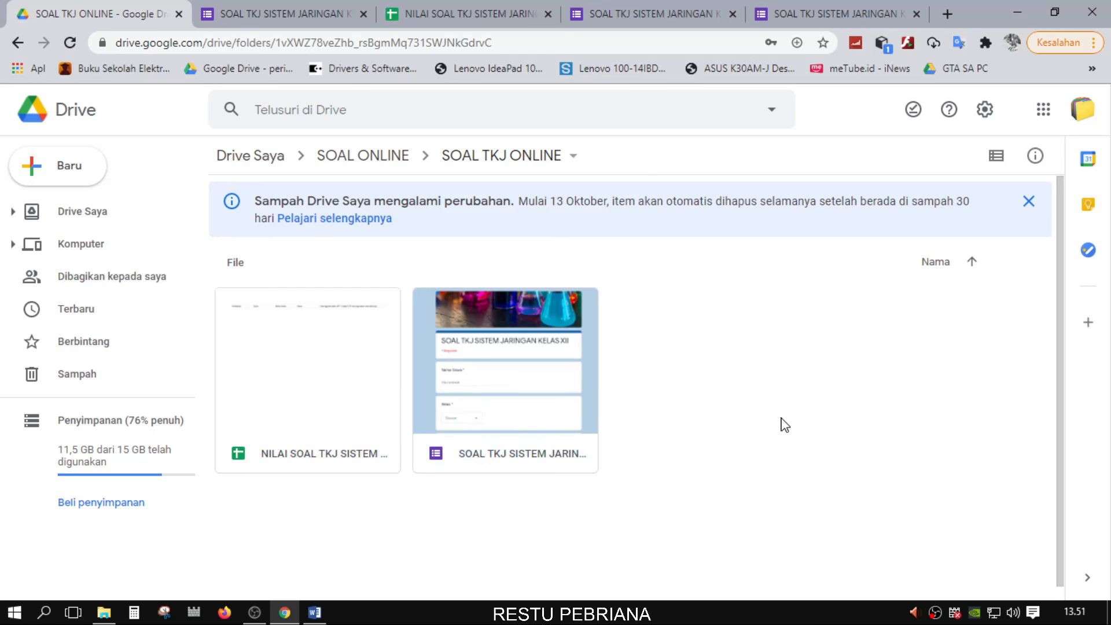
left_click(449, 406)
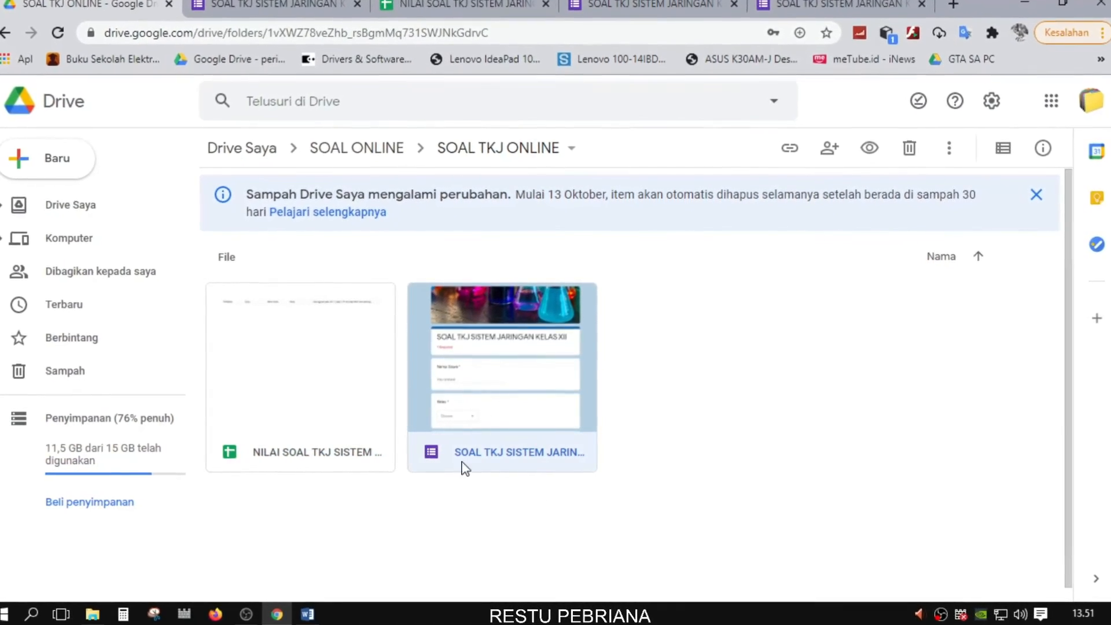
left_click(347, 454)
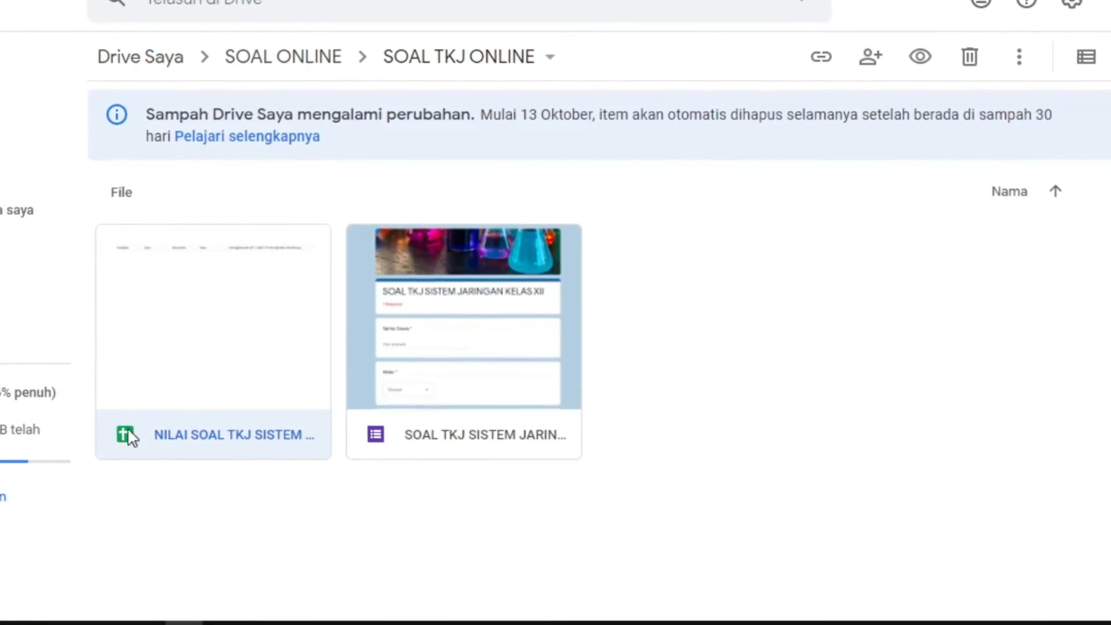
left_click(462, 407)
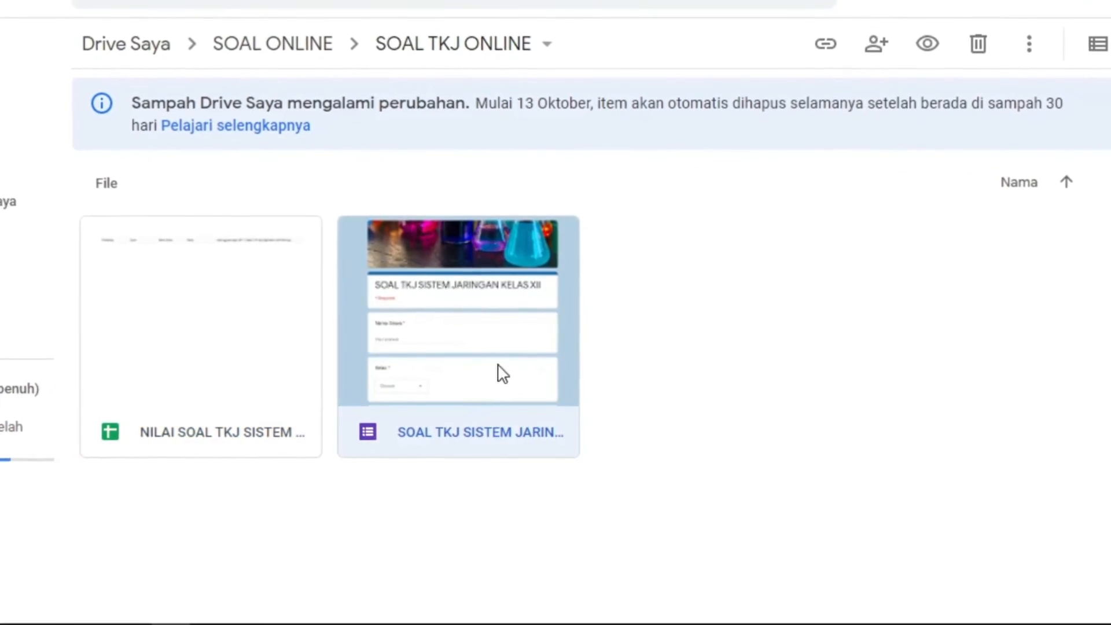
left_click(200, 414)
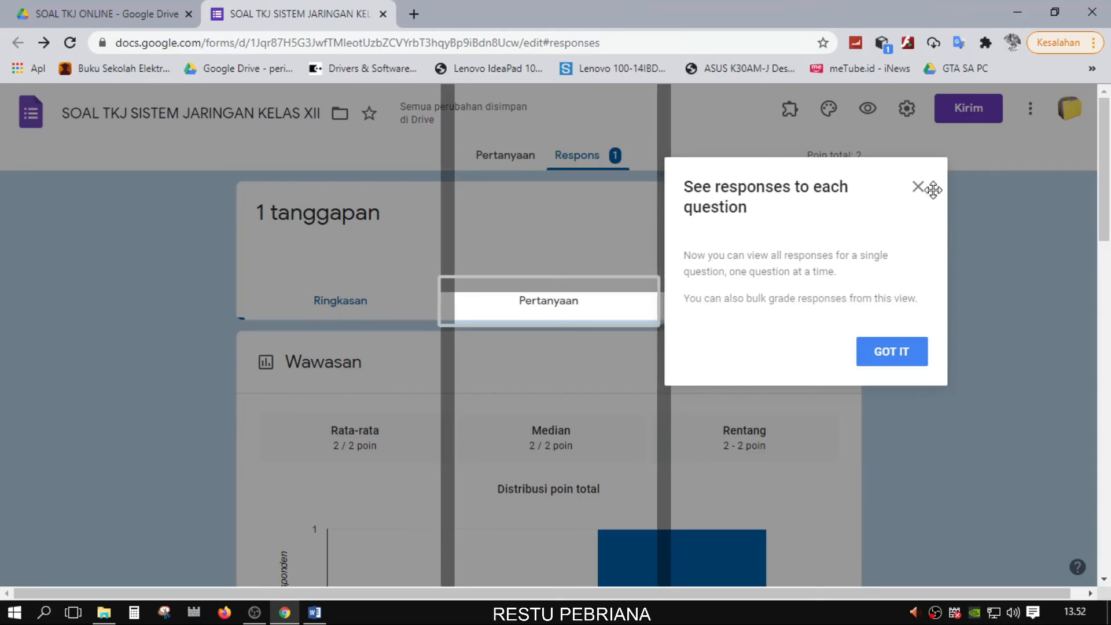
left_click(918, 186)
left_click(505, 163)
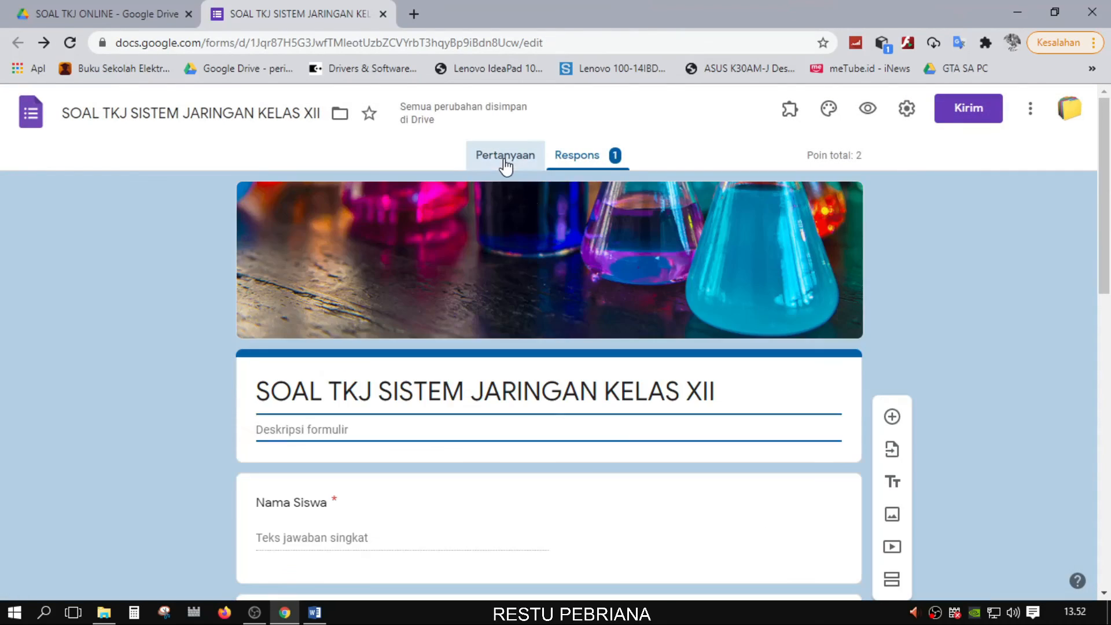
scroll(578, 340, "down", 7)
scroll(270, 382, "down", 6)
left_click(270, 382)
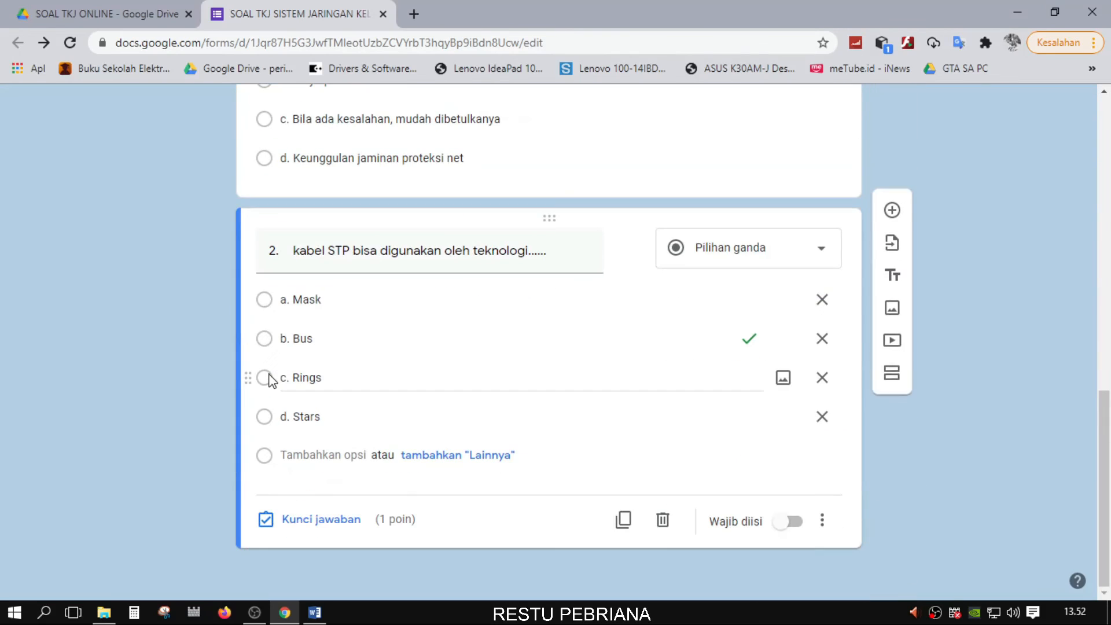
scroll(214, 394, "up", 12)
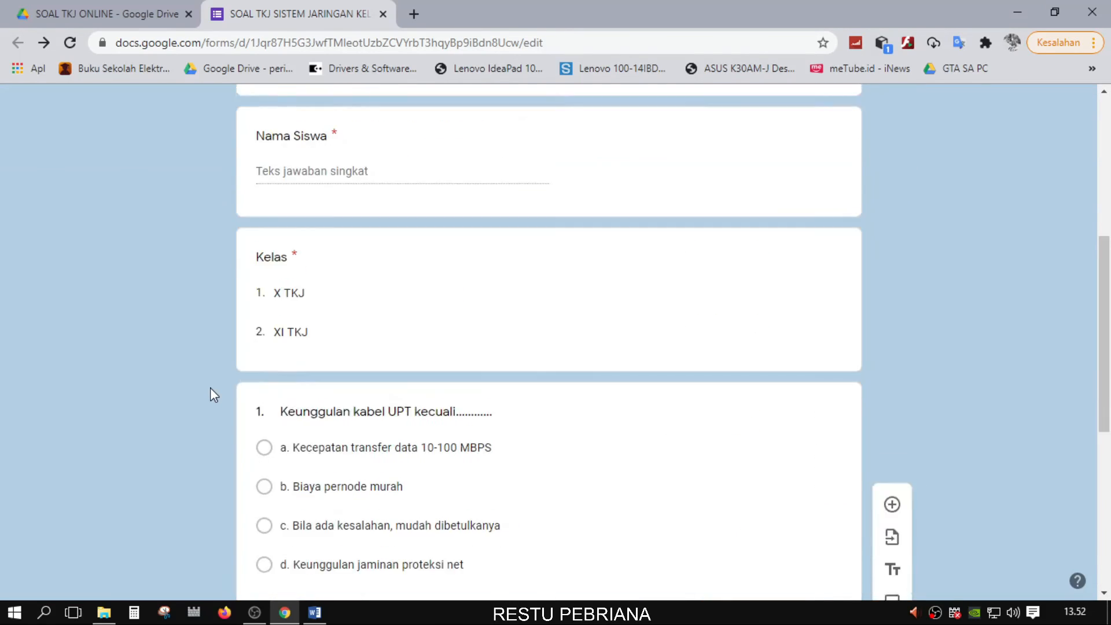
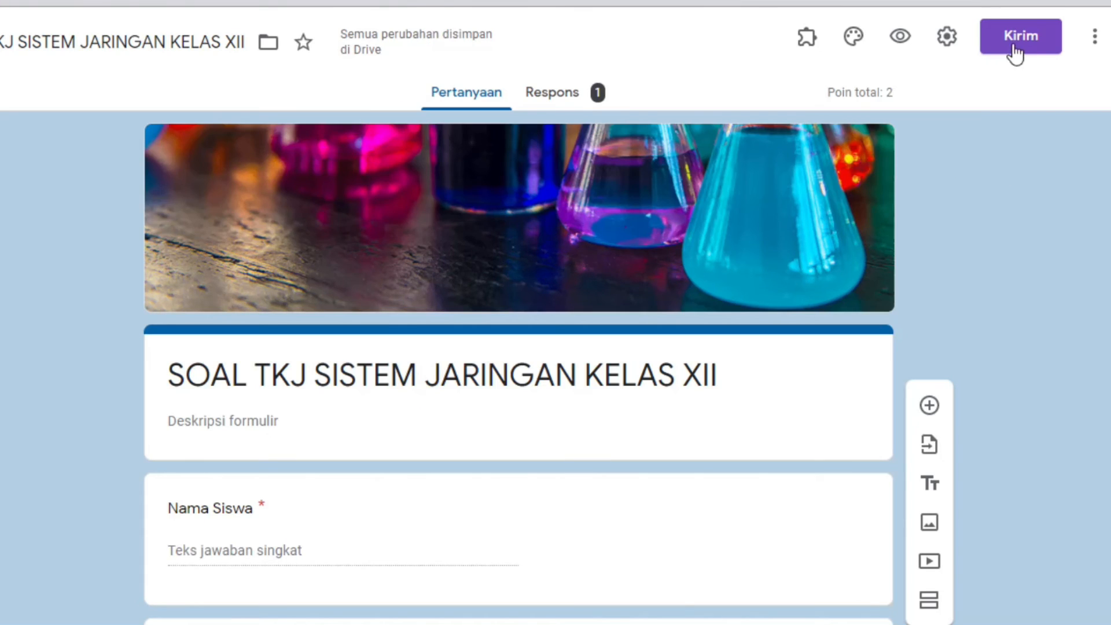
Generate the quiz's shortened forms.gle link under Send > Link and copy it to the clipboard
left_click(1016, 53)
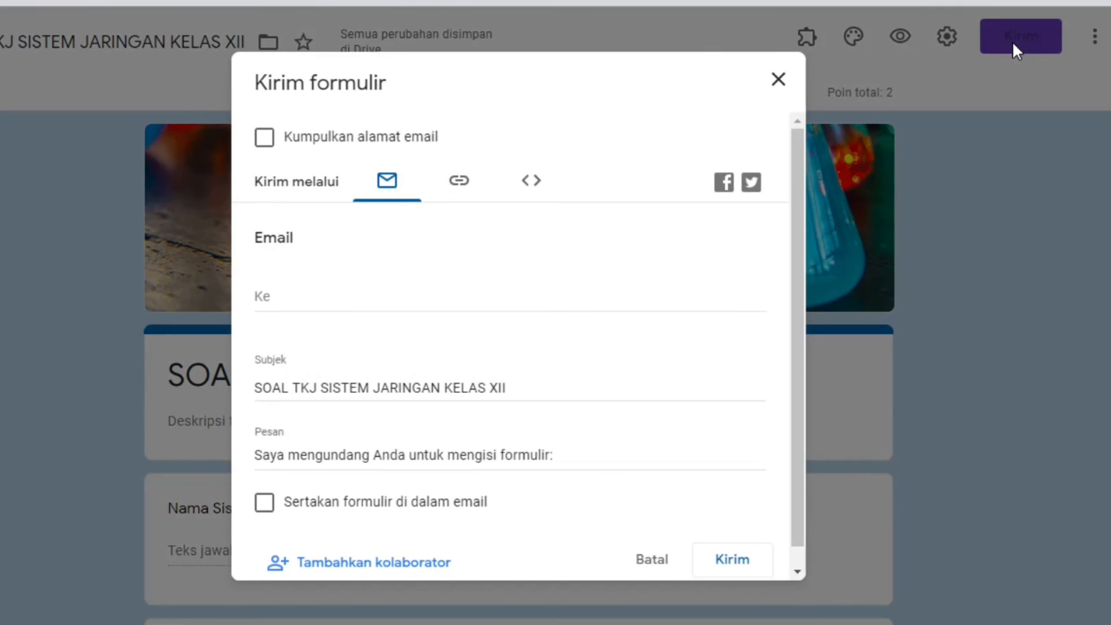
scroll(492, 470, "down", 1)
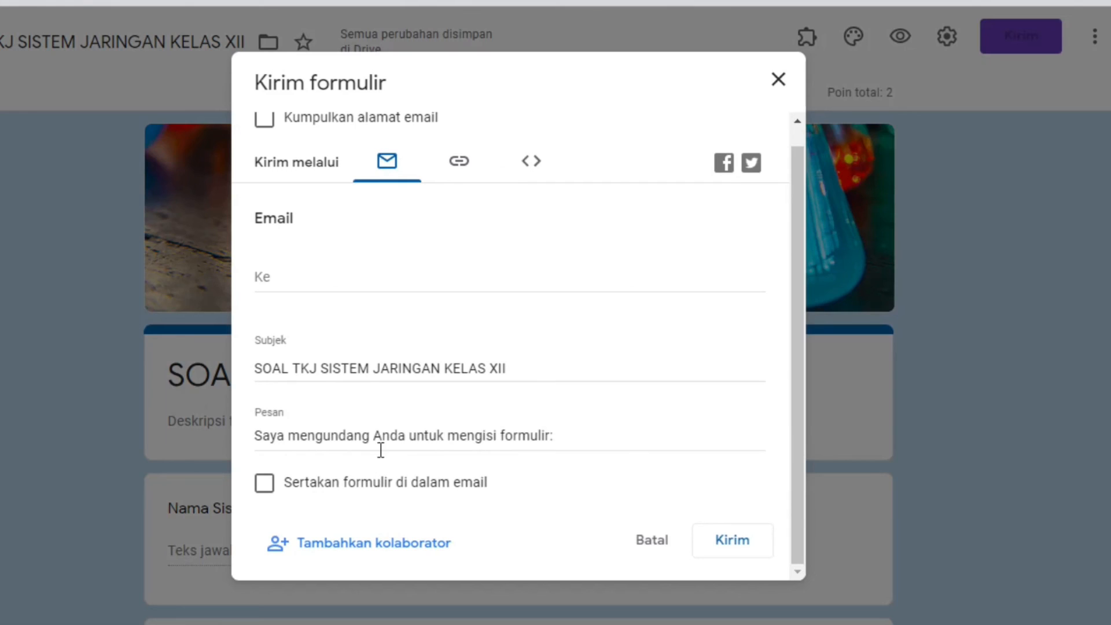
left_click(460, 165)
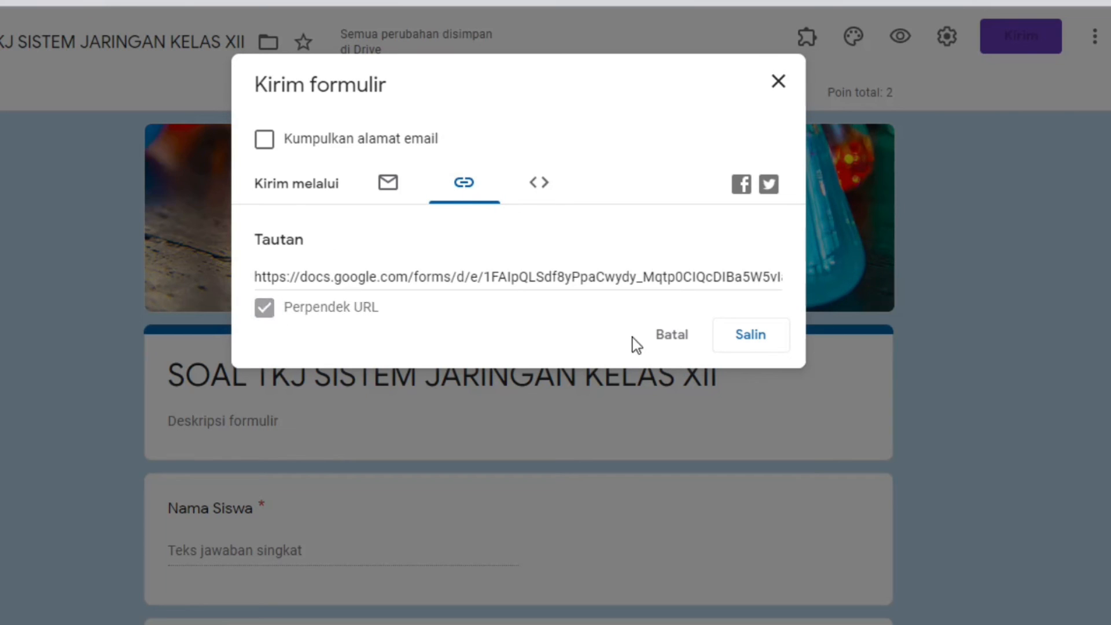
left_click(334, 311)
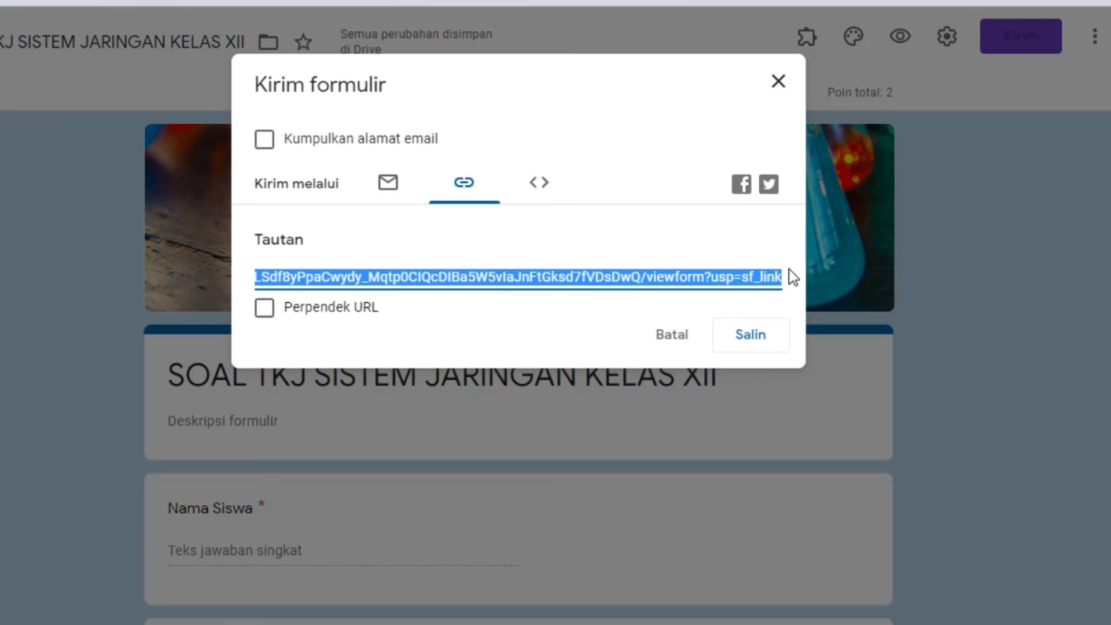
left_click(265, 311)
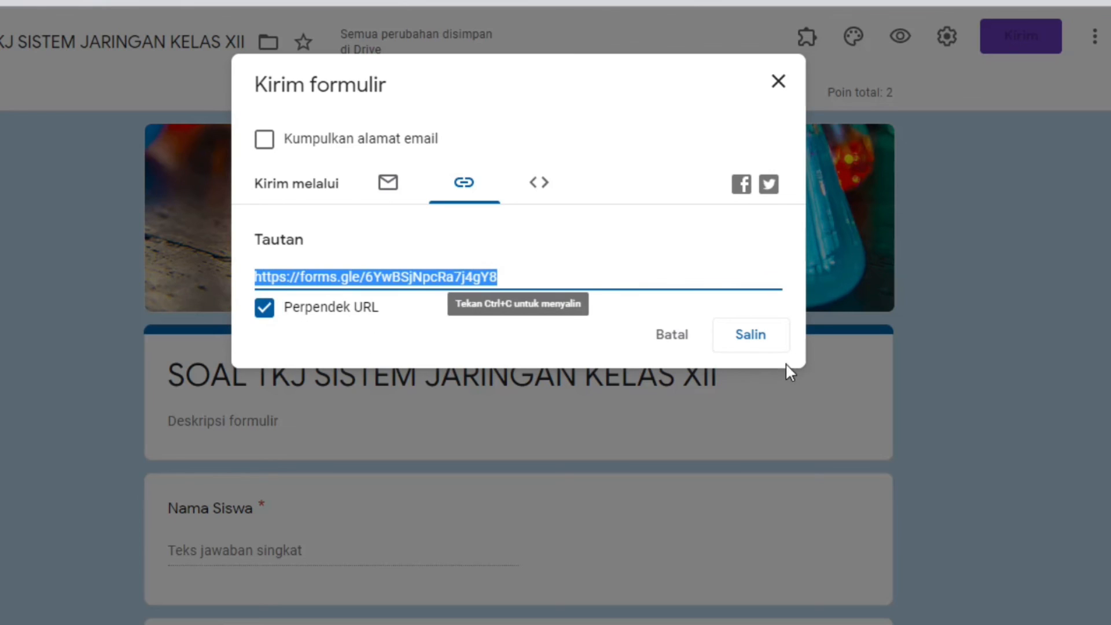
left_click(752, 341)
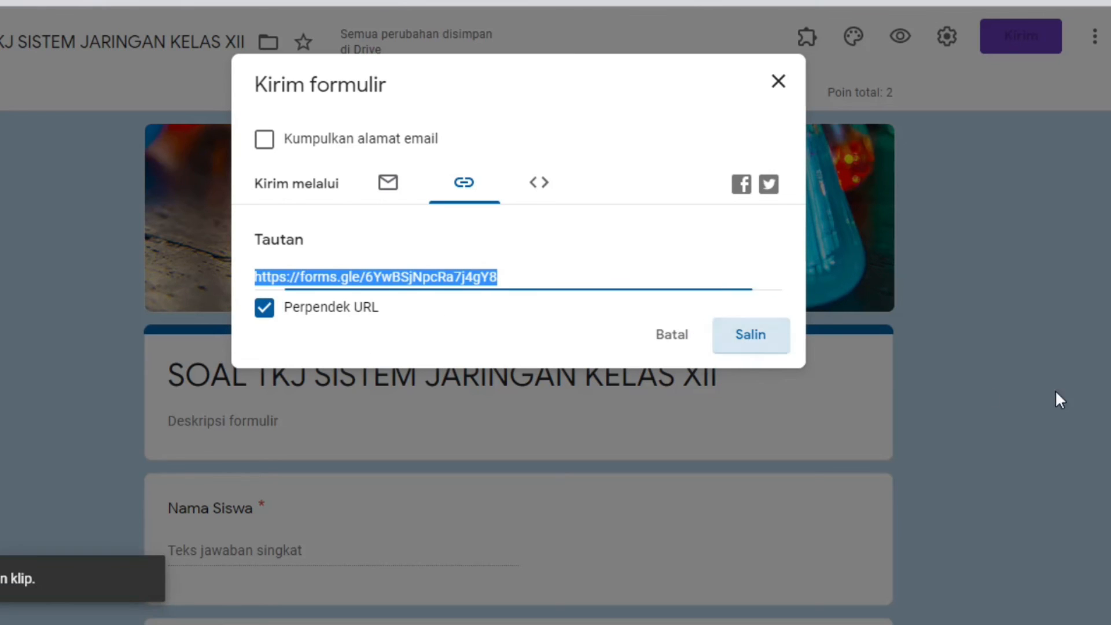
Close the send dialog, reopen it to recheck the short link, then close it again
left_click(777, 79)
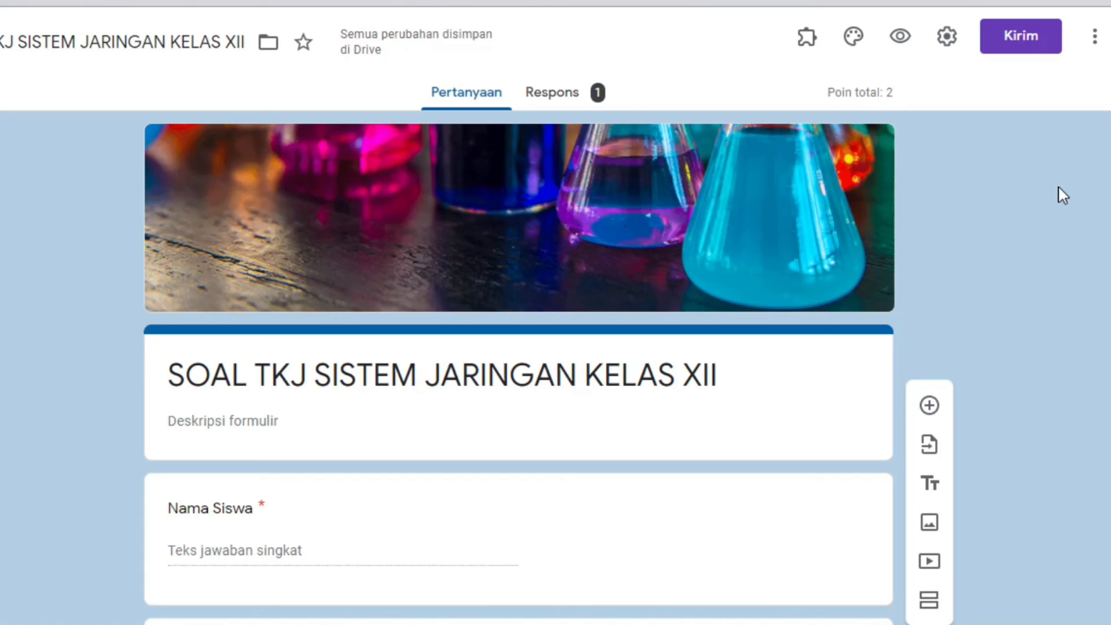
left_click(1013, 49)
left_click(464, 182)
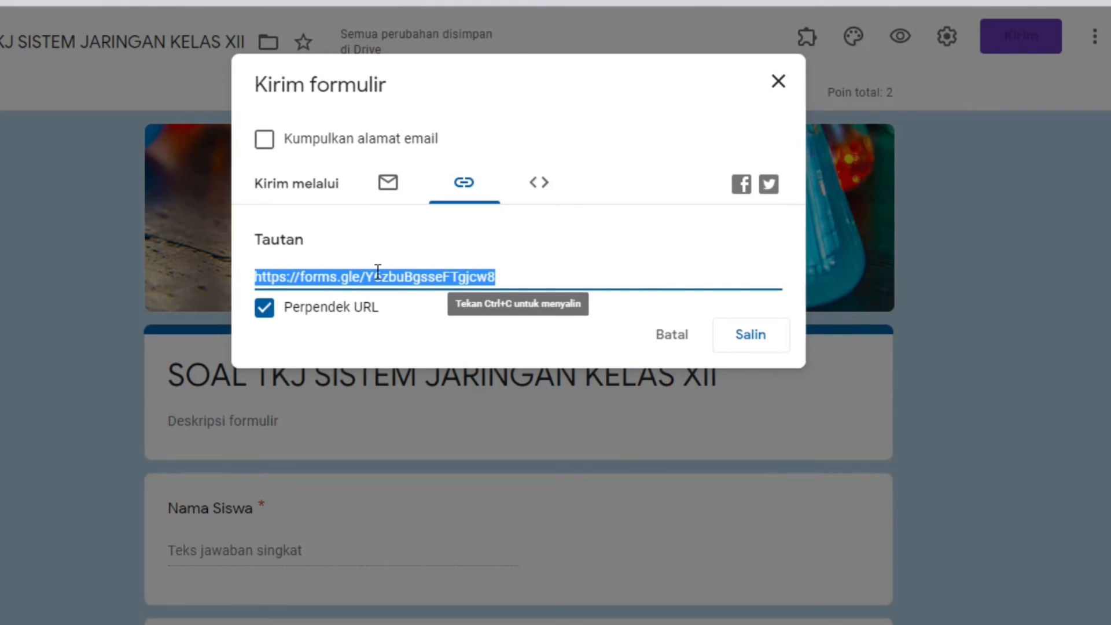
left_click(777, 84)
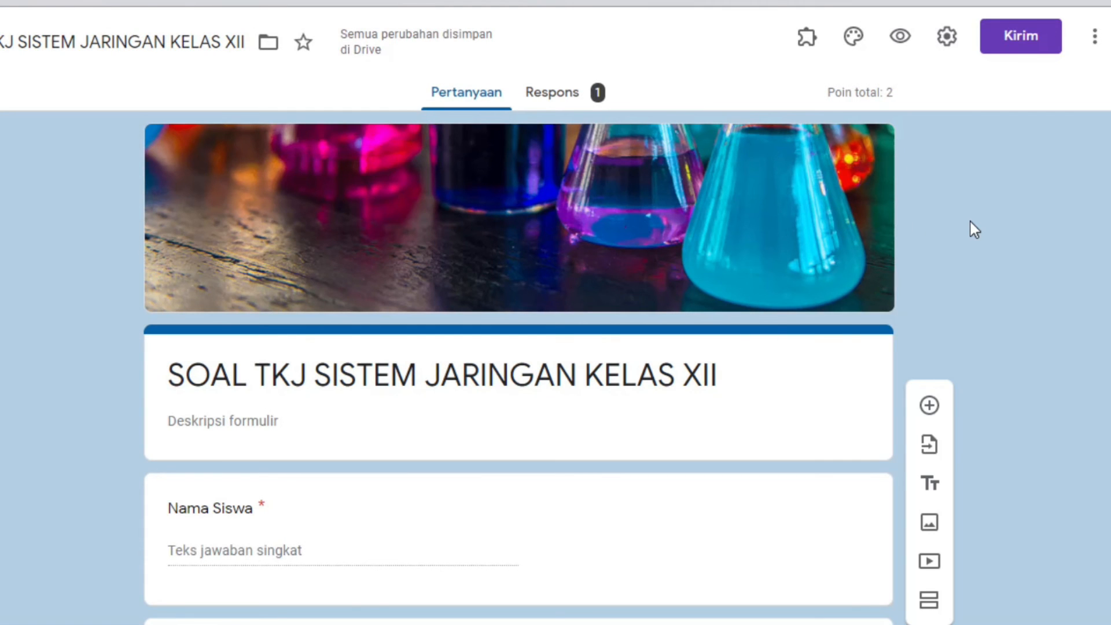